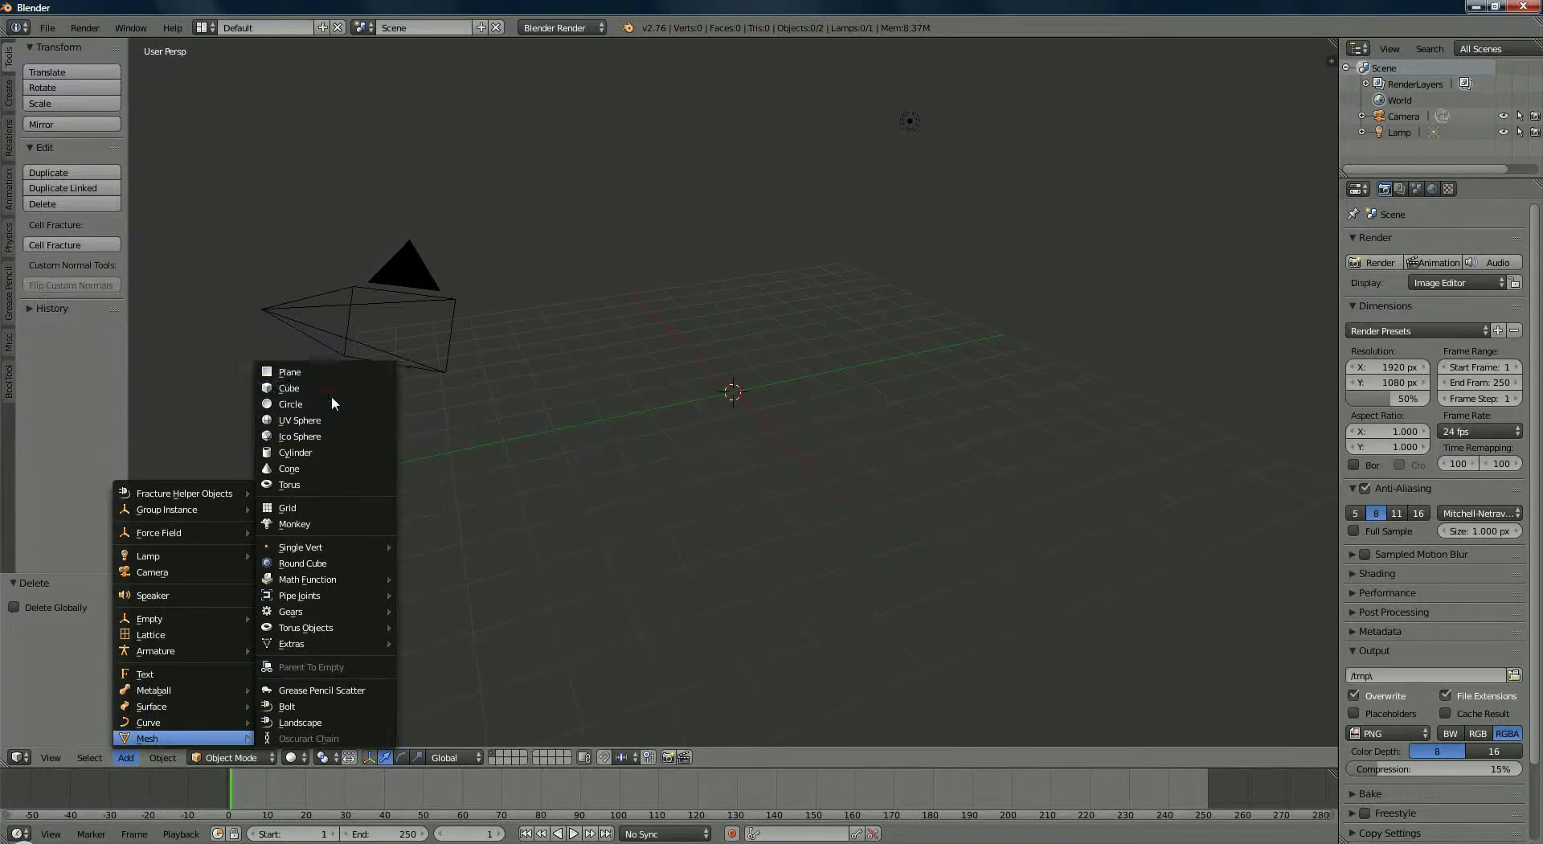
Add a circle mesh with 16 vertices and a radius of 2.5.
click(331, 404)
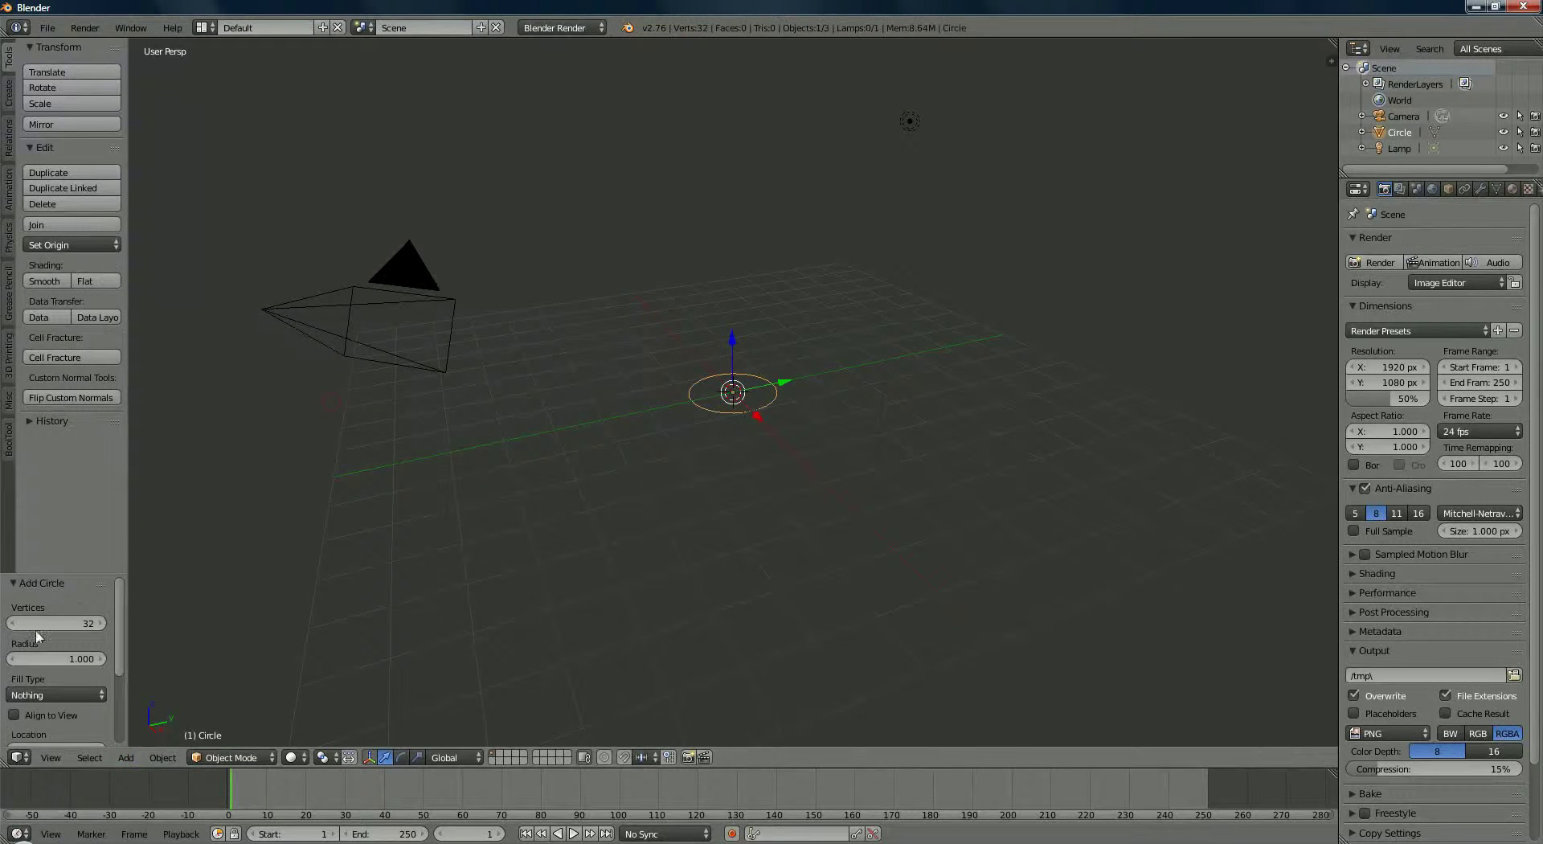
click(84, 625)
text(16)
key(Return)
click(80, 658)
text(2.5)
key(Return)
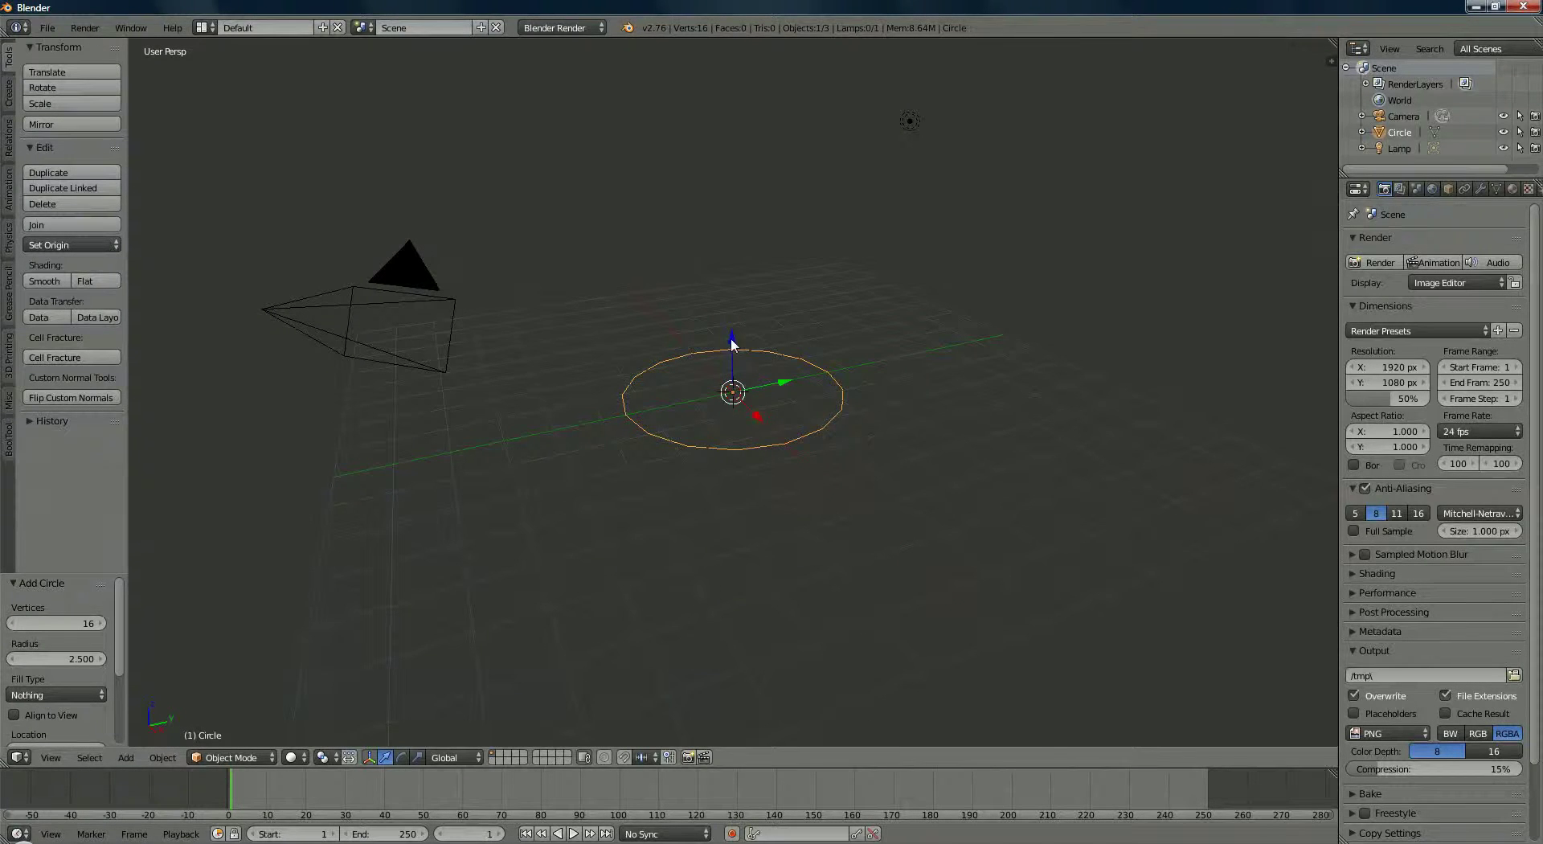
Raise the circle about 5 units along Z, and fill it with a face in Edit Mode.
drag(731, 344, 744, 104)
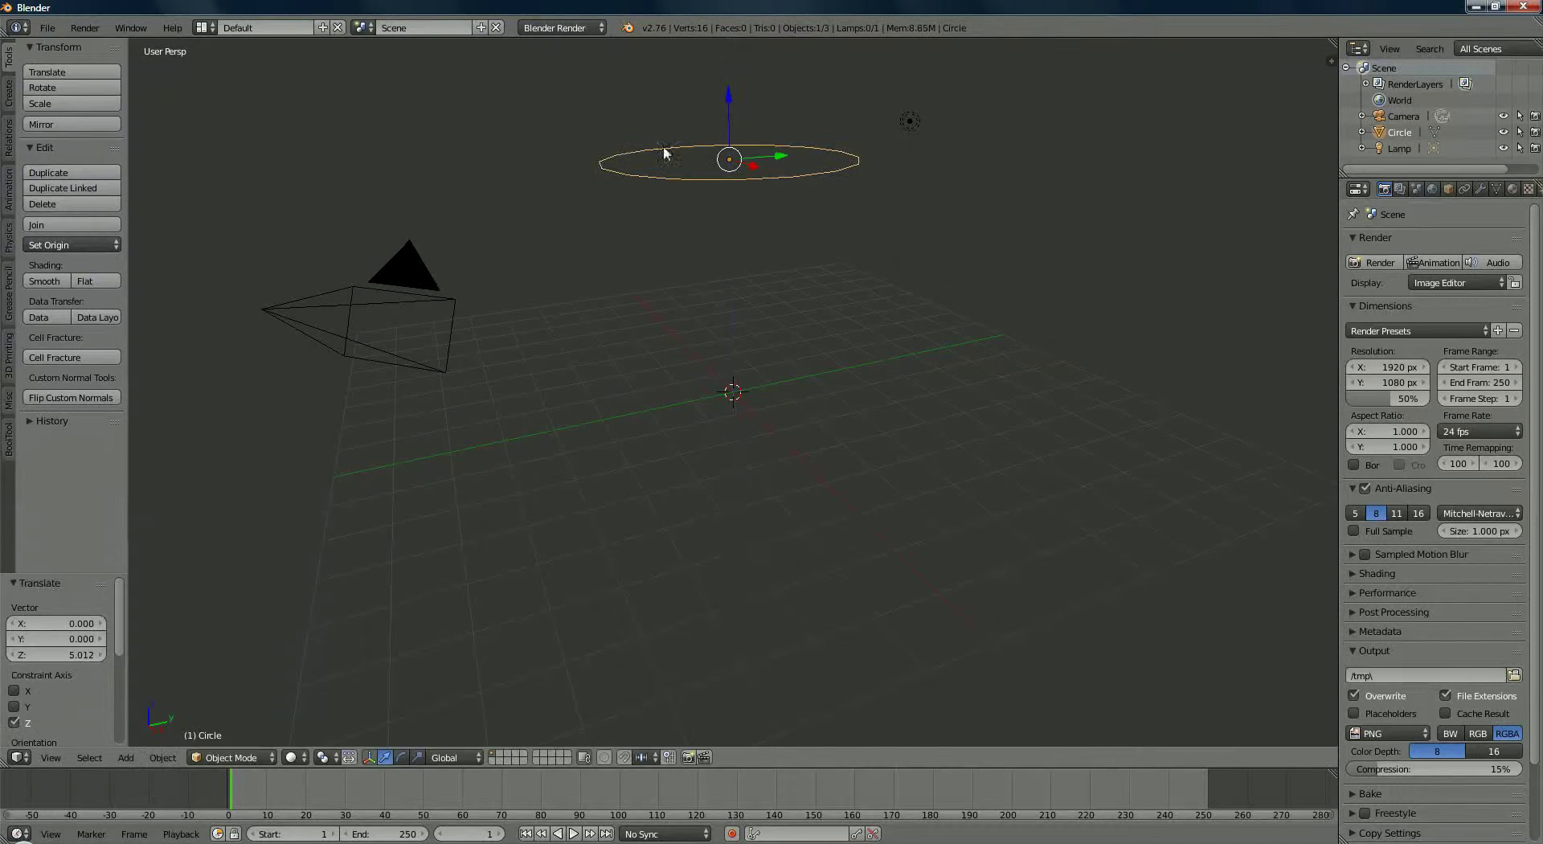
click(233, 757)
click(229, 722)
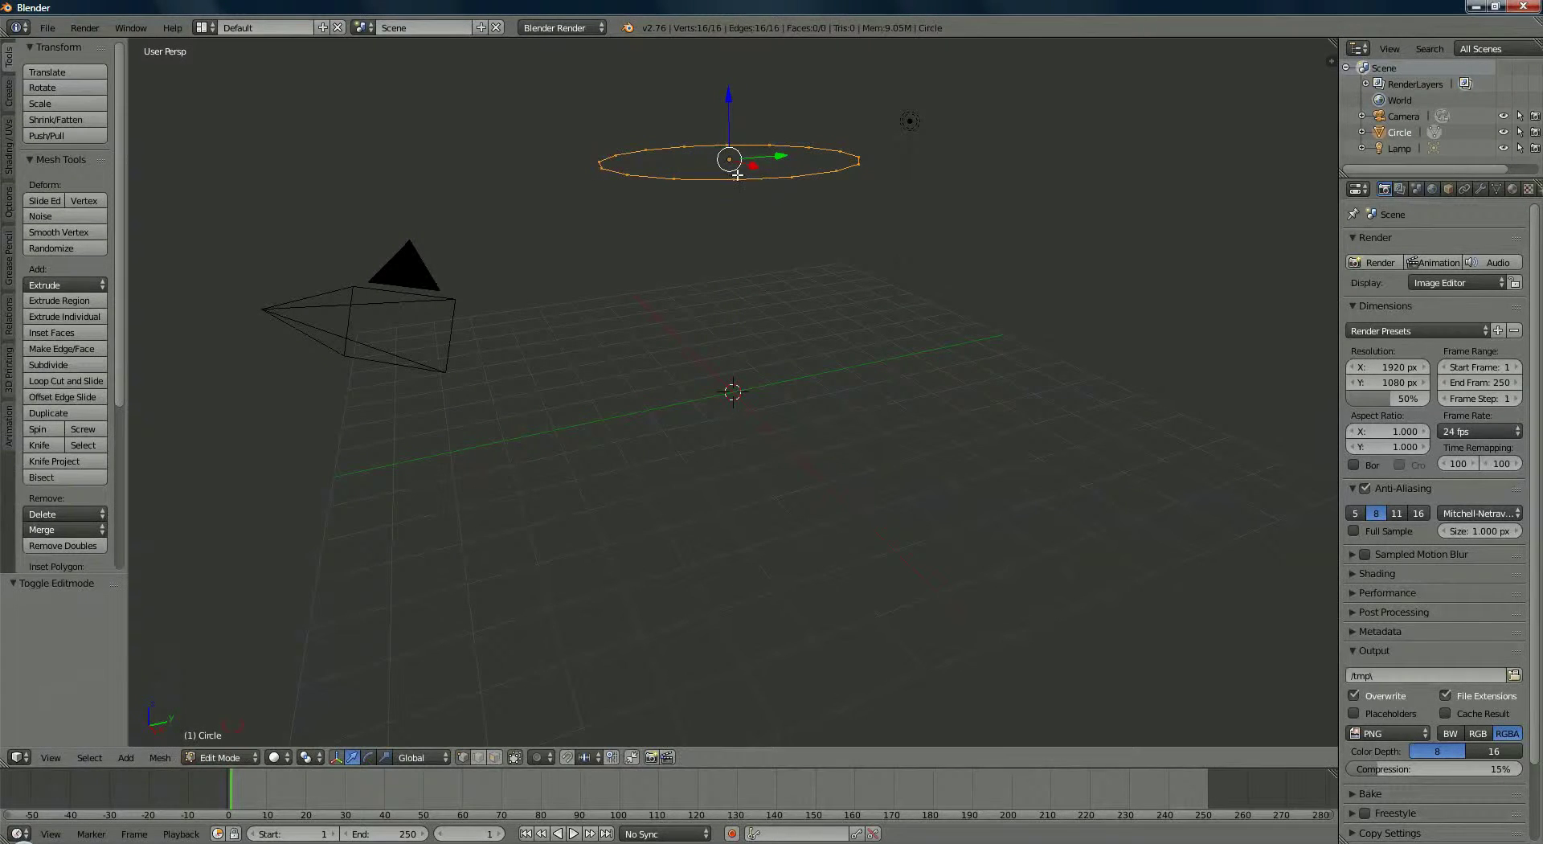
key(f)
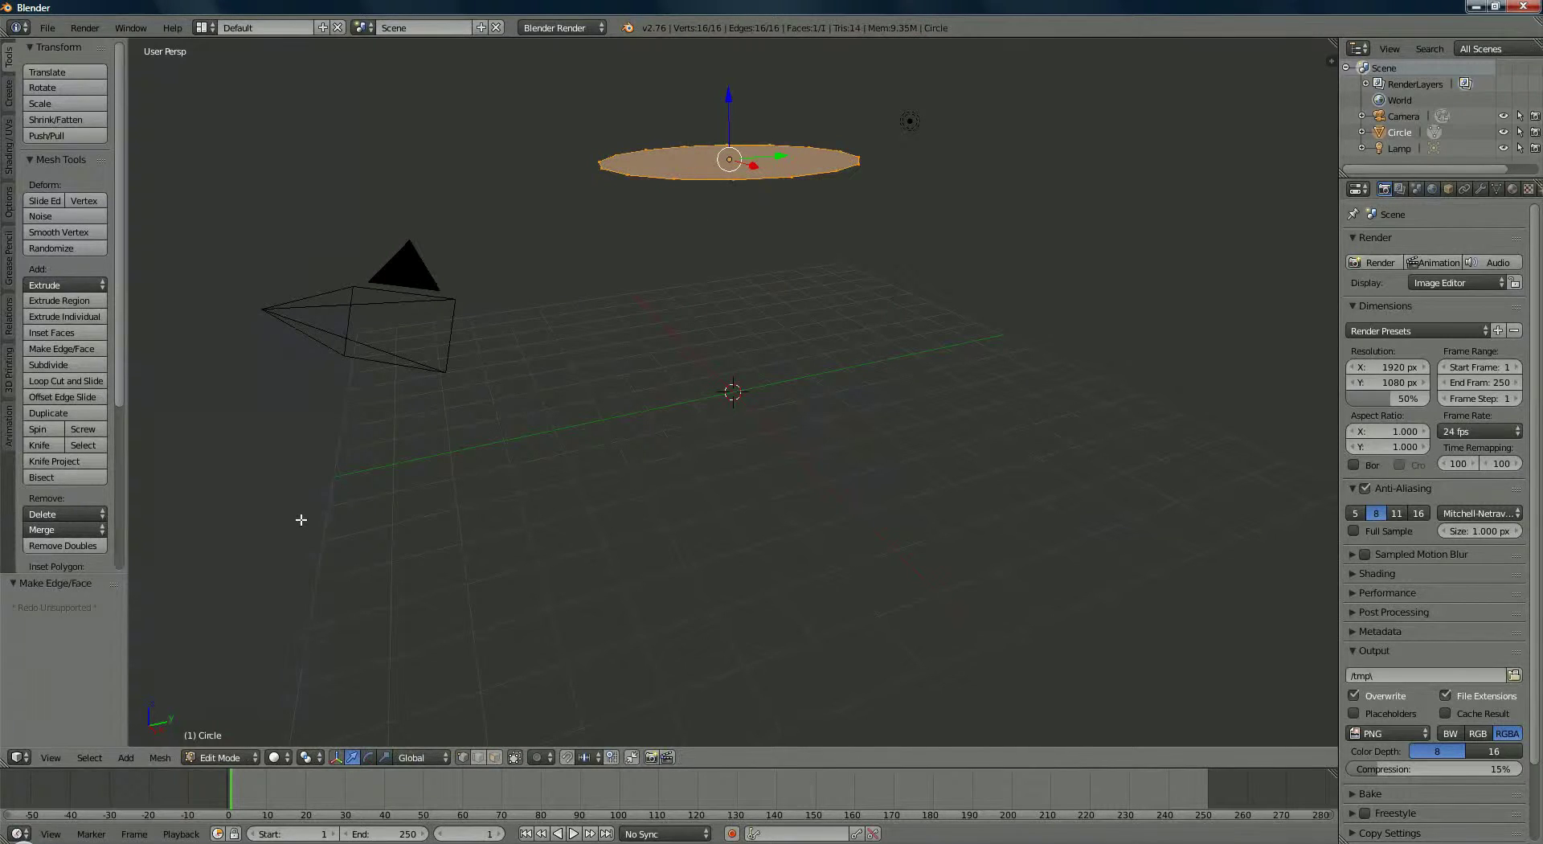
Add a plane at the origin within the circle's mesh and subdivide it twice with one cut each.
click(158, 757)
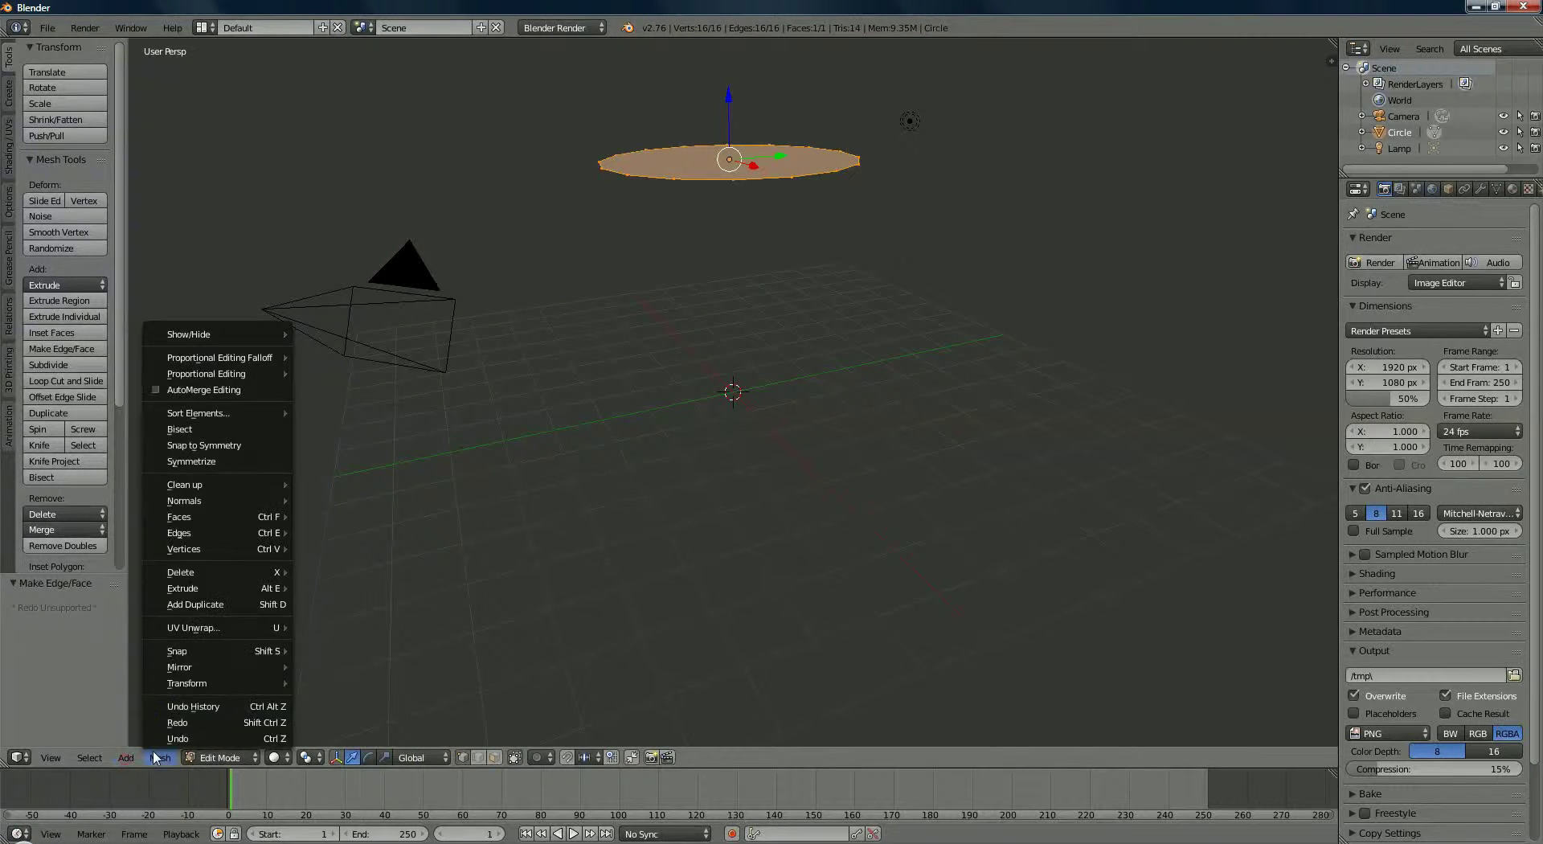
mouse_move(125, 757)
click(228, 735)
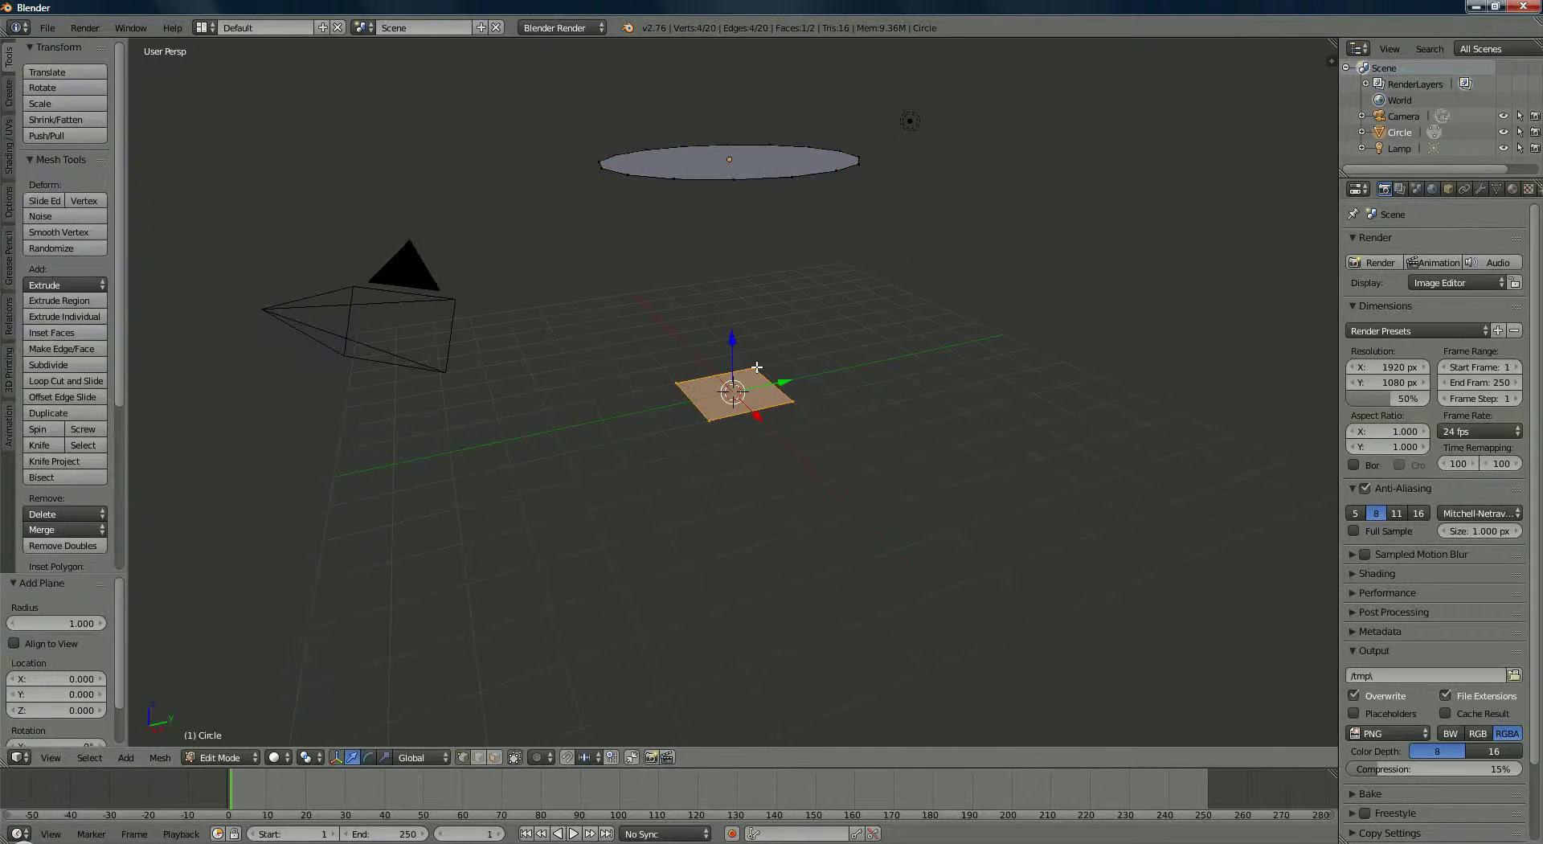
click(57, 366)
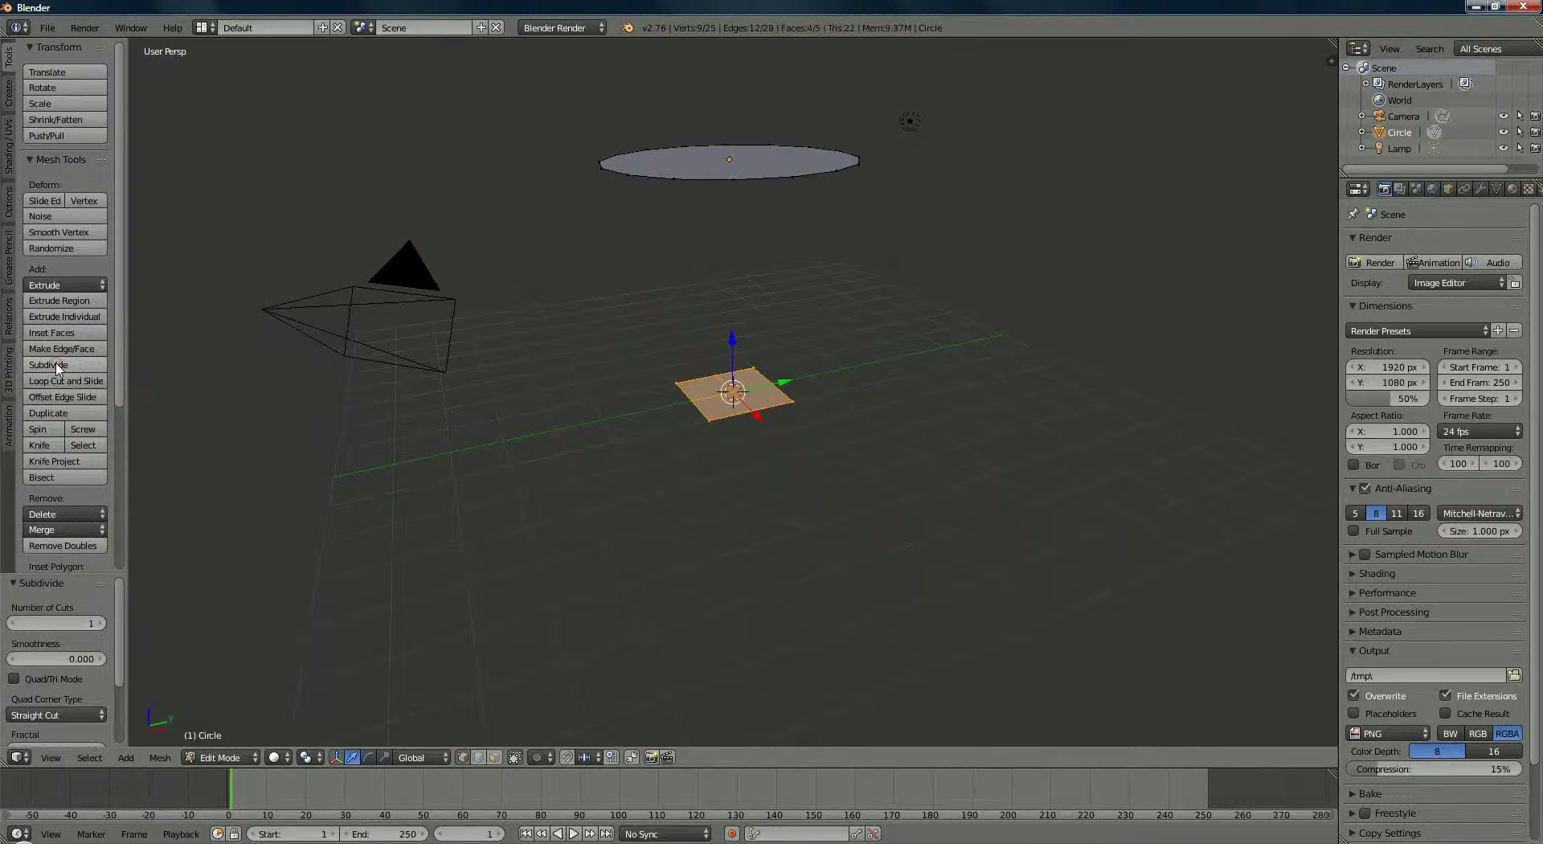
click(57, 365)
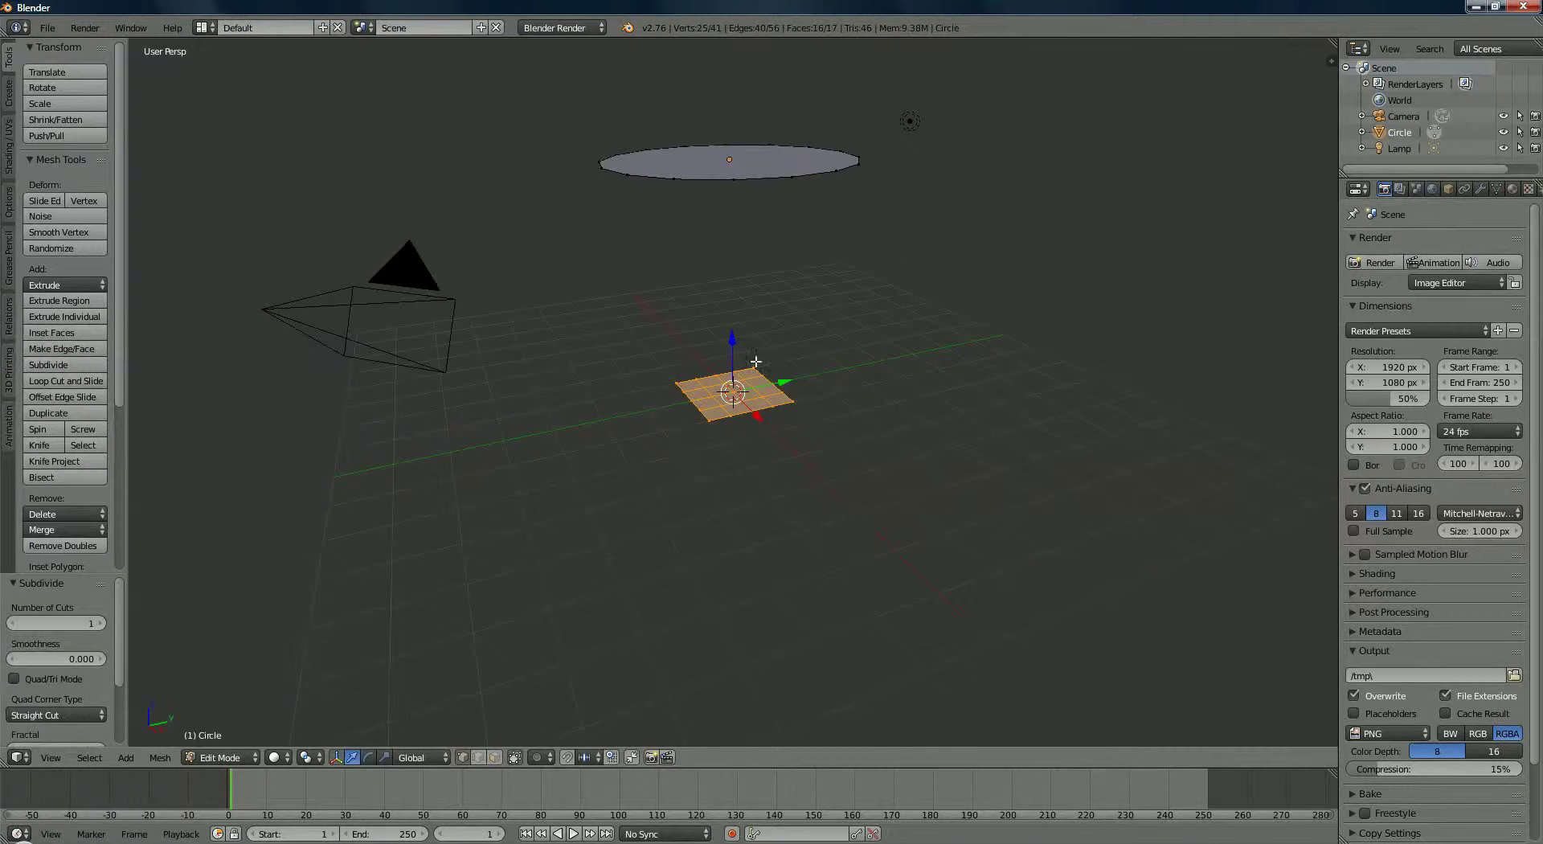
Join one corner vertex of the plane to the nearest circle vertex with an edge, using vertex selection.
middle_drag(756, 361, 754, 506)
scroll(742, 551, up, 1)
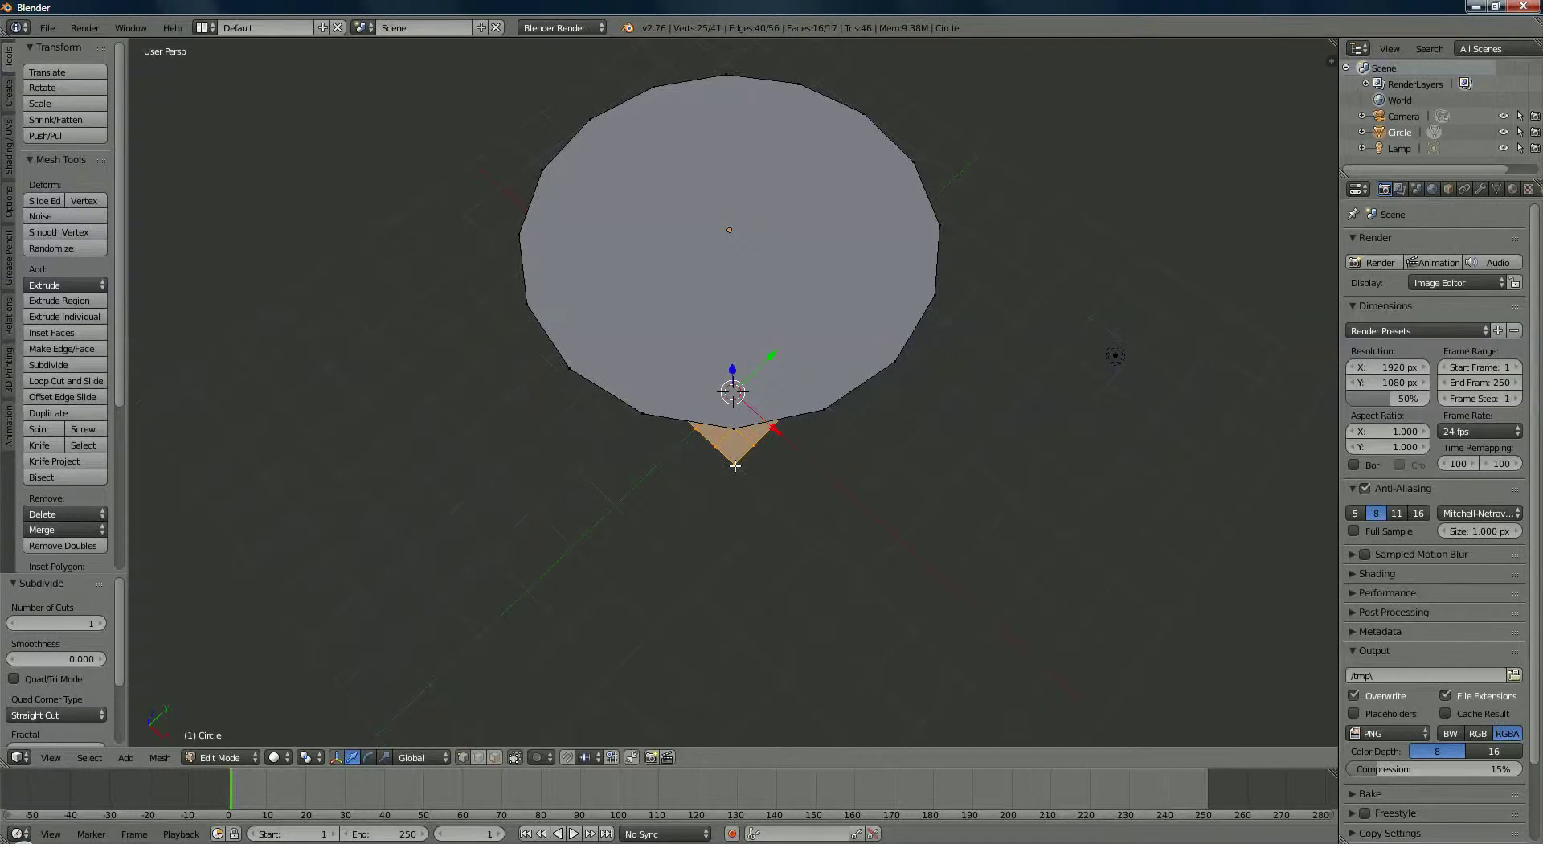
click(462, 757)
right_click(746, 427)
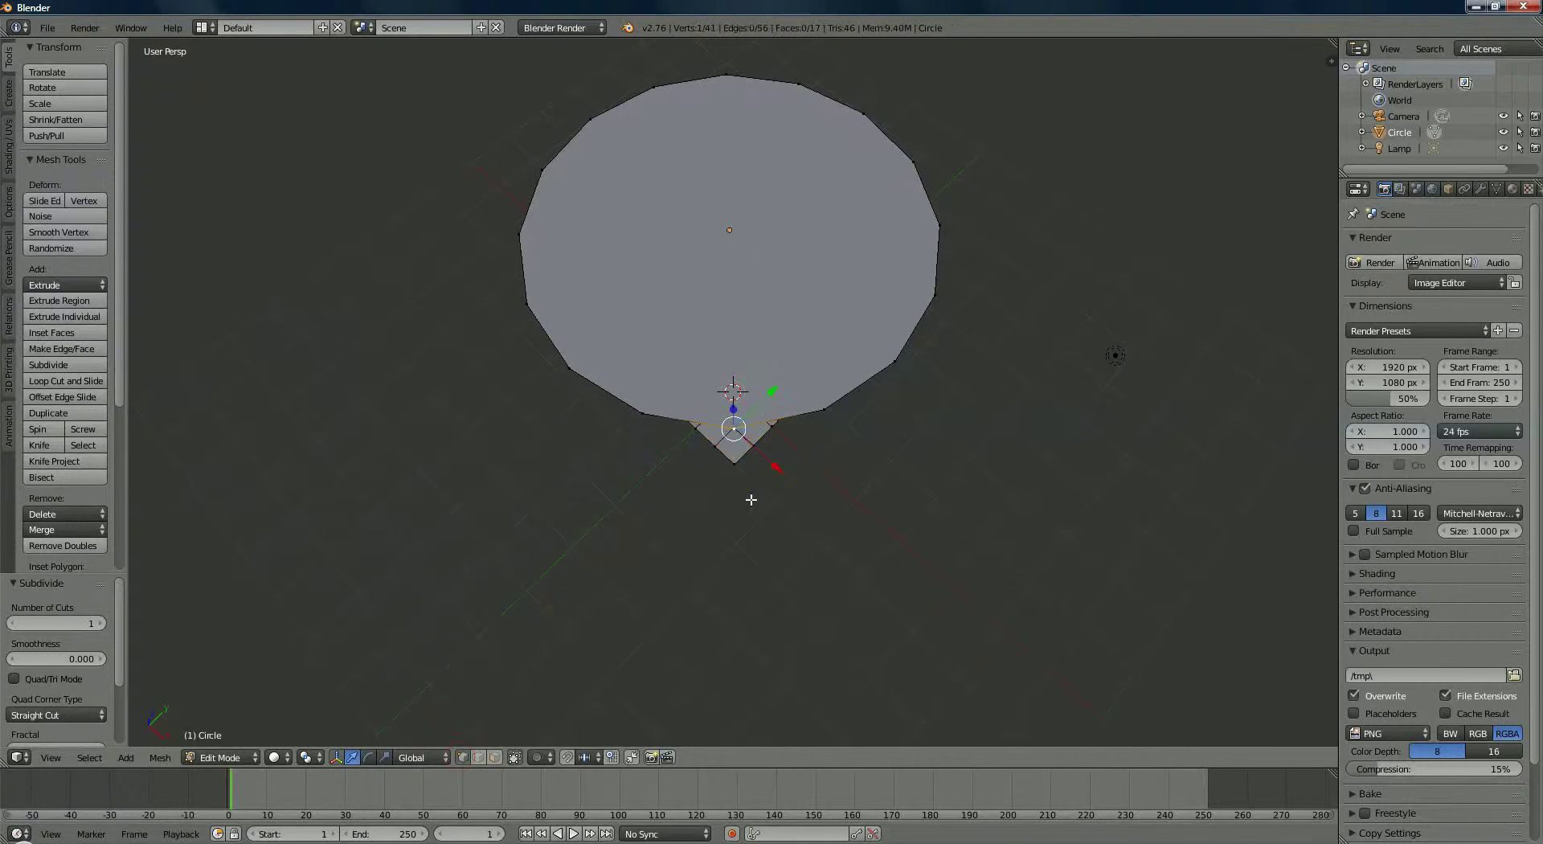
shift+right_click(734, 463)
key(f)
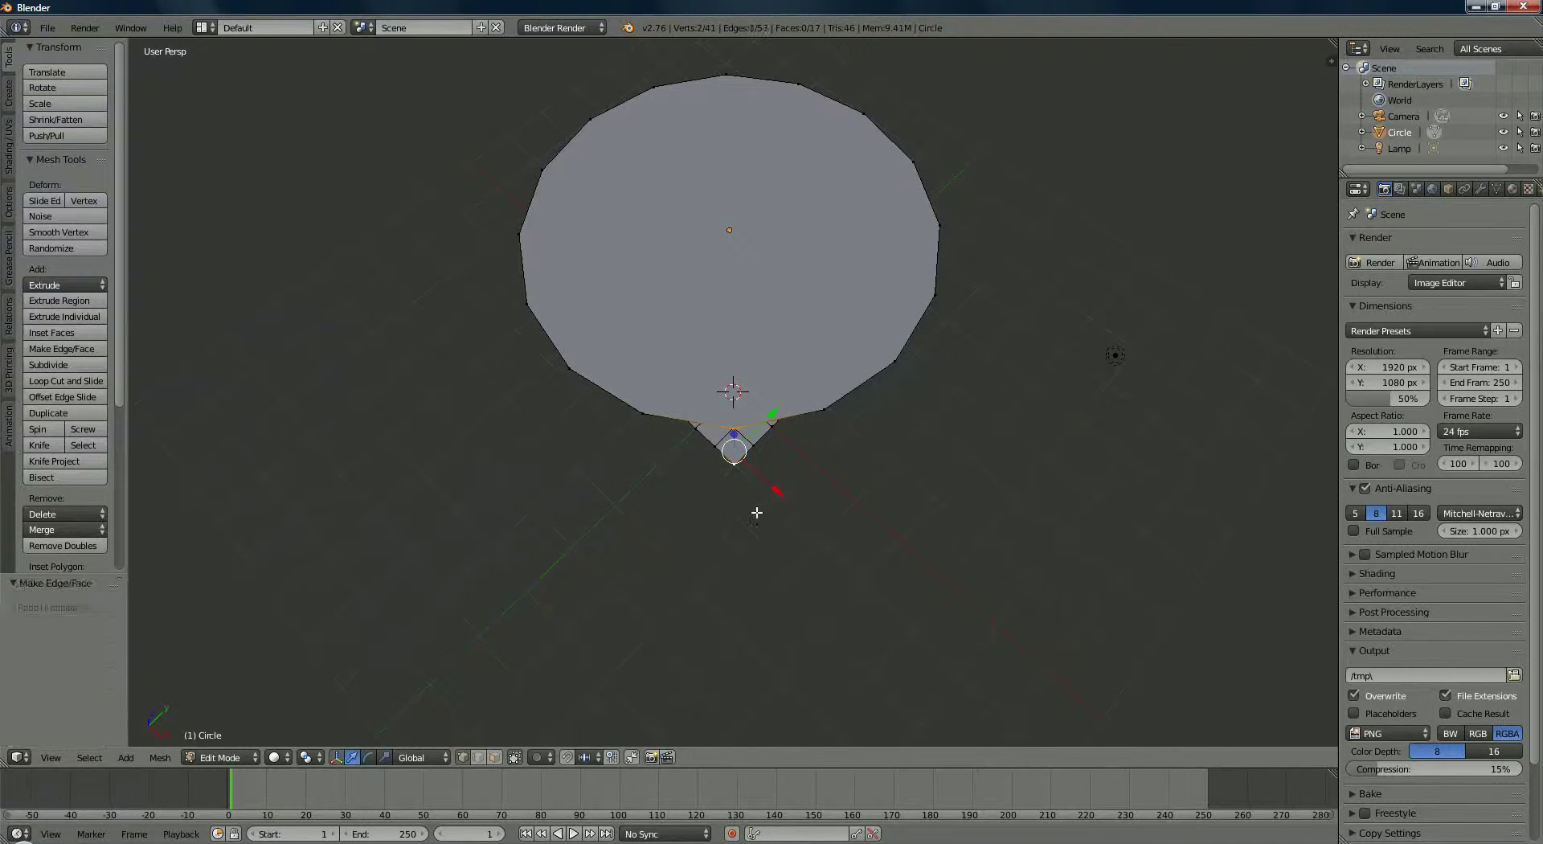
Join the next two vertices along the plane's first side to the next two circle vertices with edges.
middle_drag(753, 474, 707, 434)
right_click(720, 432)
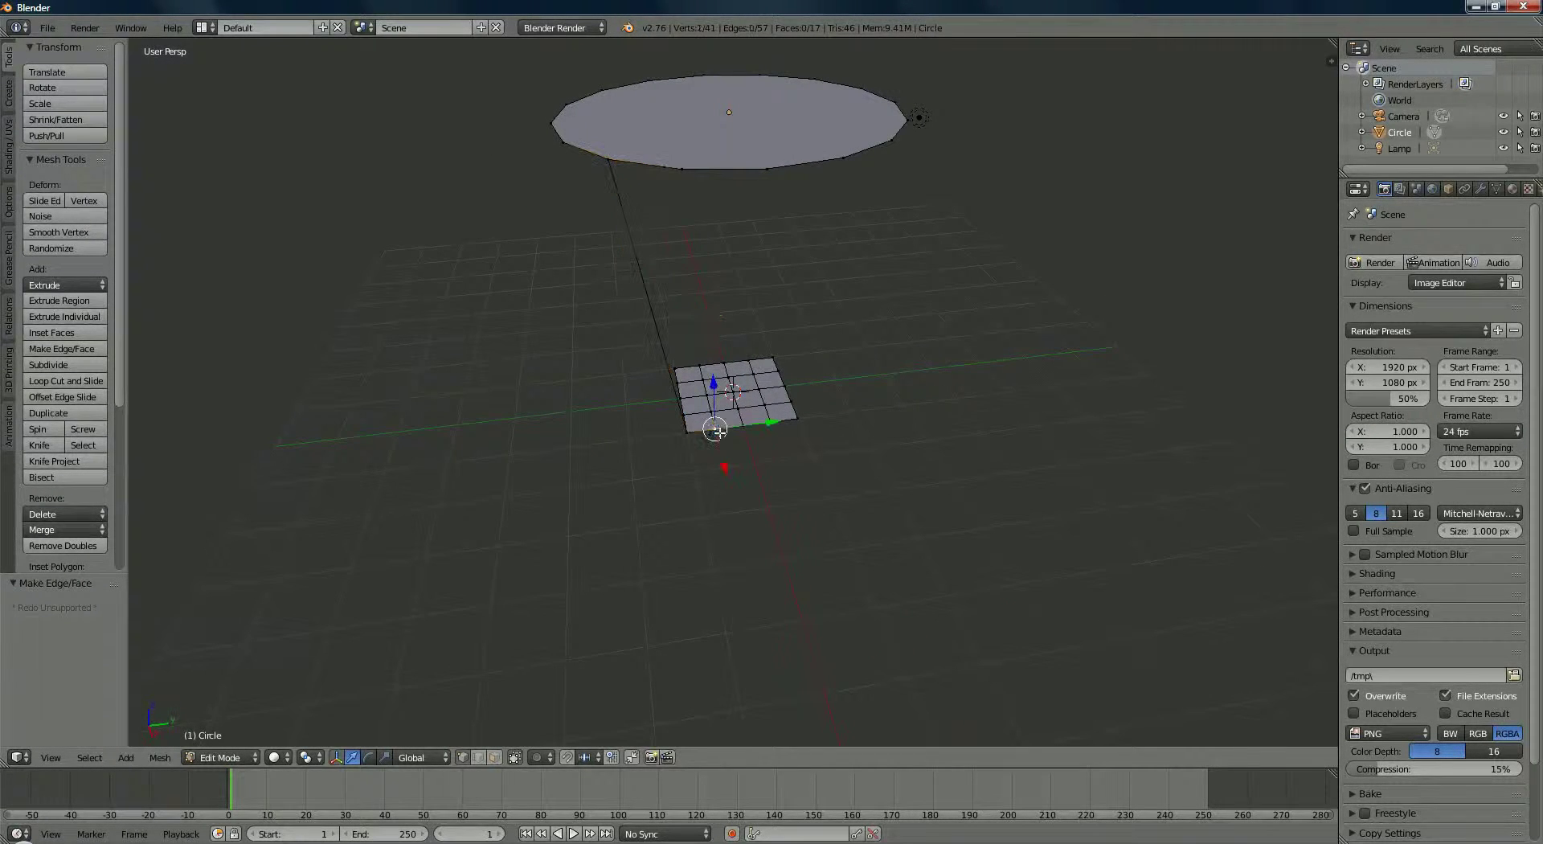
shift+right_click(677, 178)
key(f)
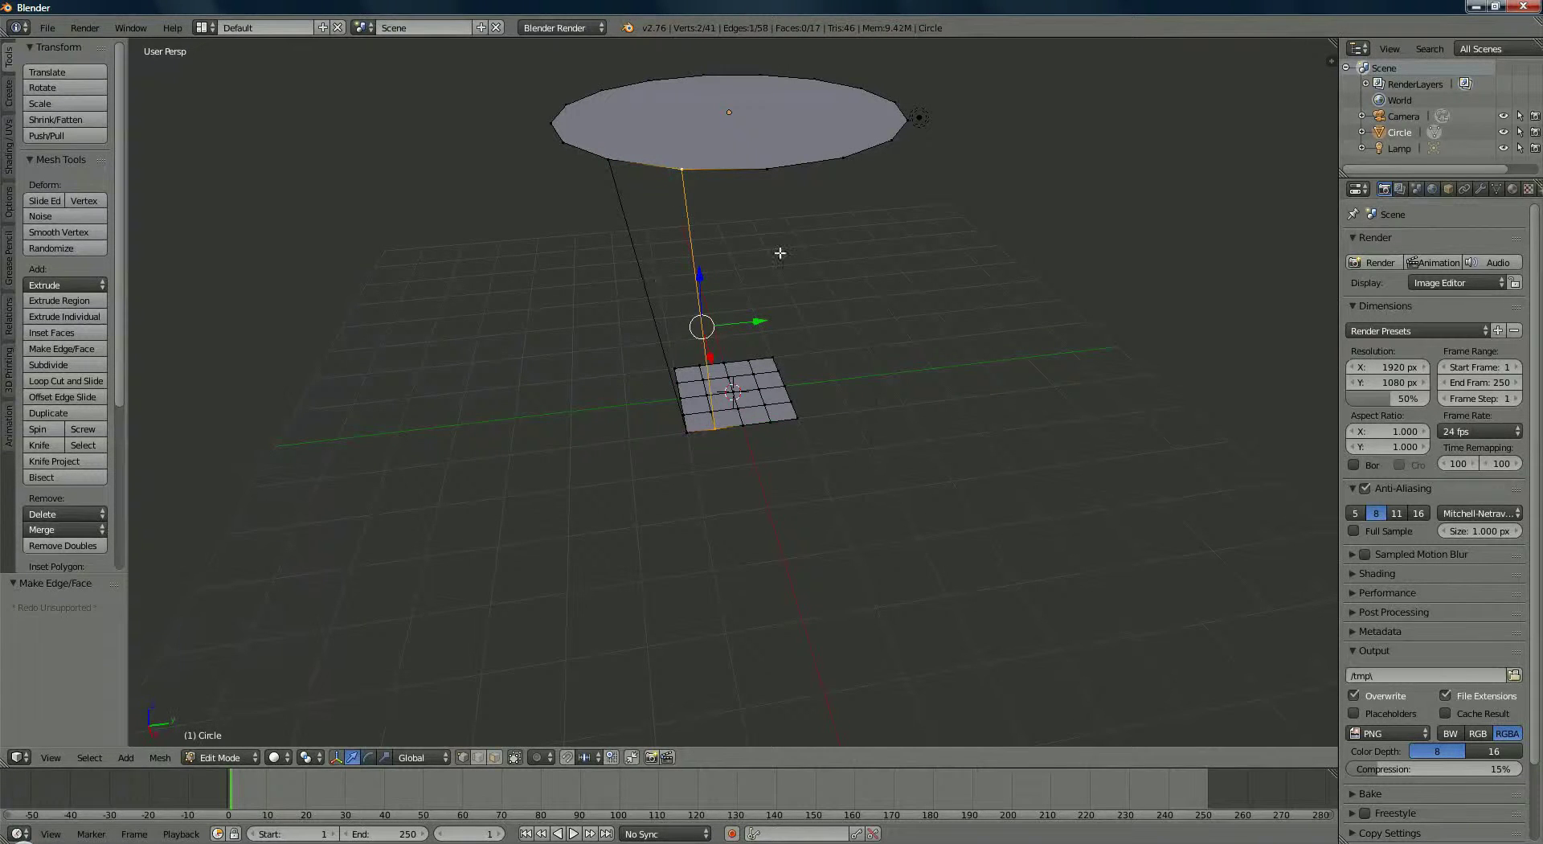
right_click(765, 168)
shift+right_click(739, 423)
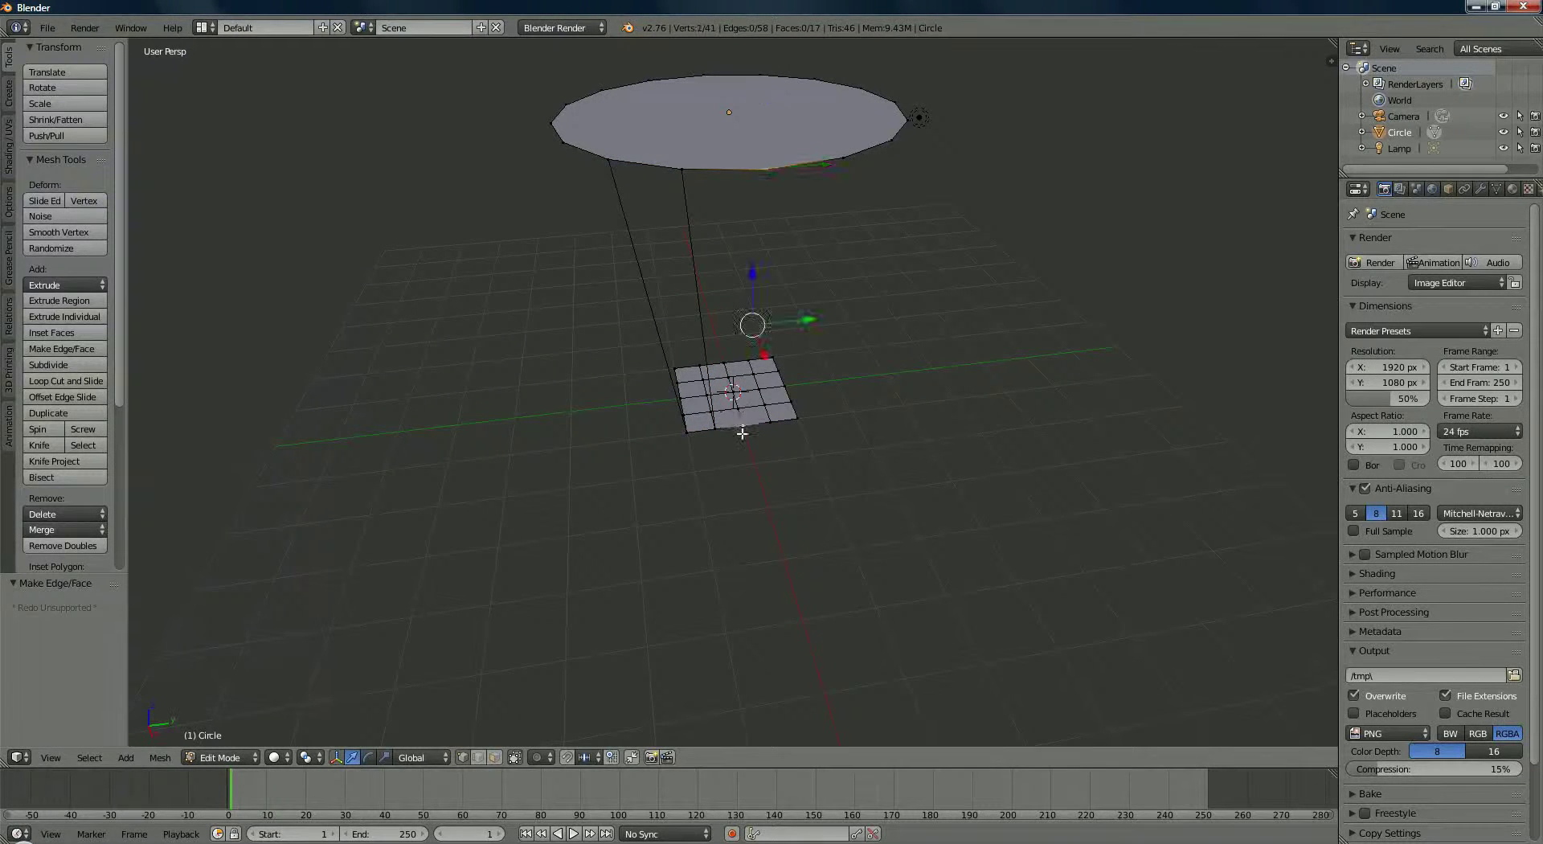
key(f)
Join the first side's last intermediate vertex and the plane's second corner to the next circle vertices with edges.
middle_drag(739, 424, 713, 432)
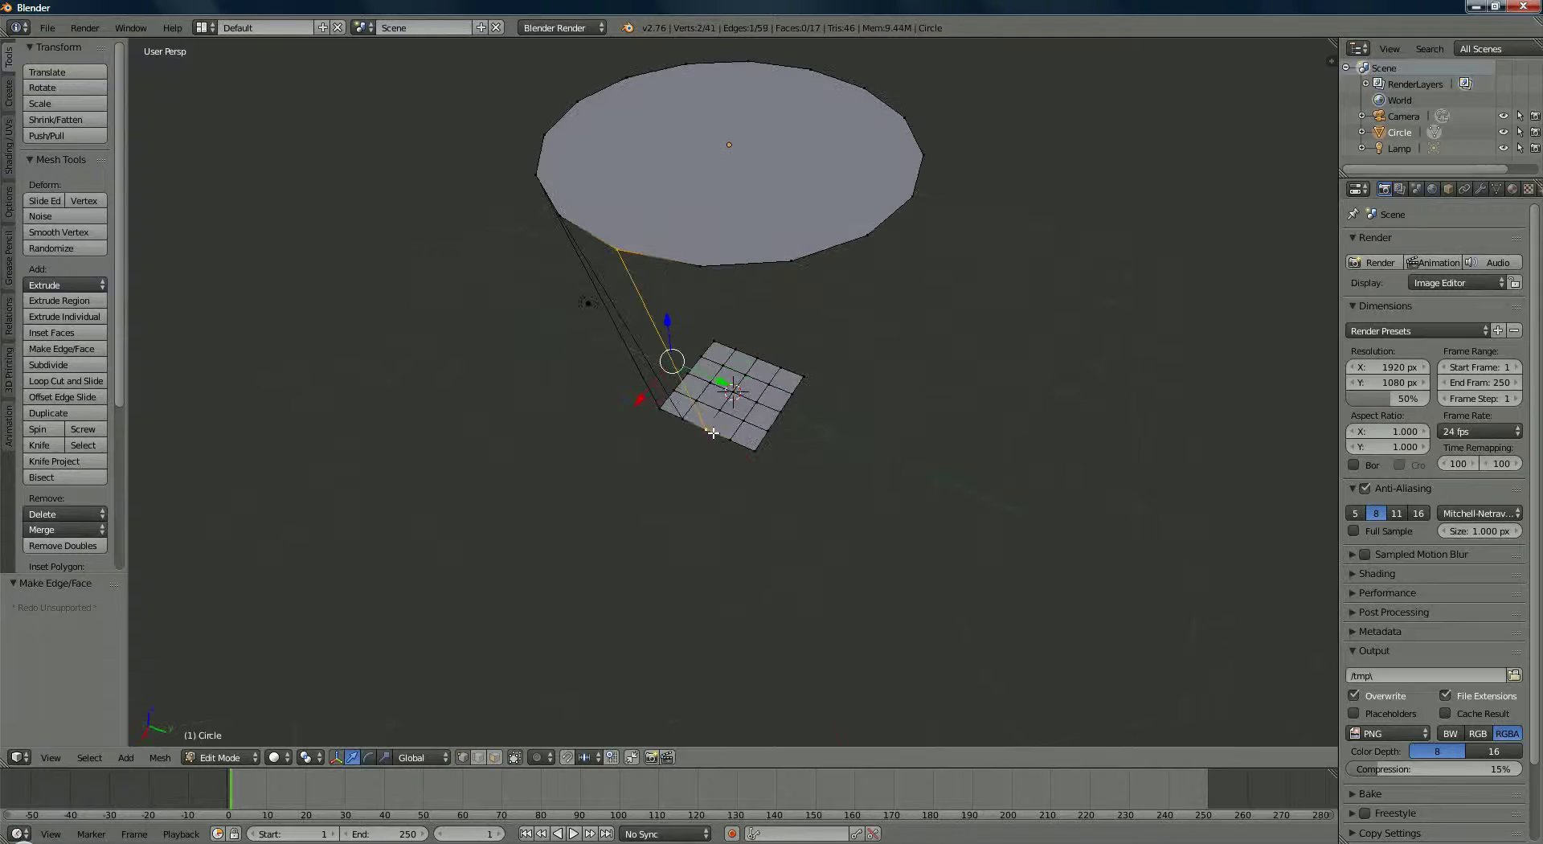
right_click(709, 266)
right_click(717, 373)
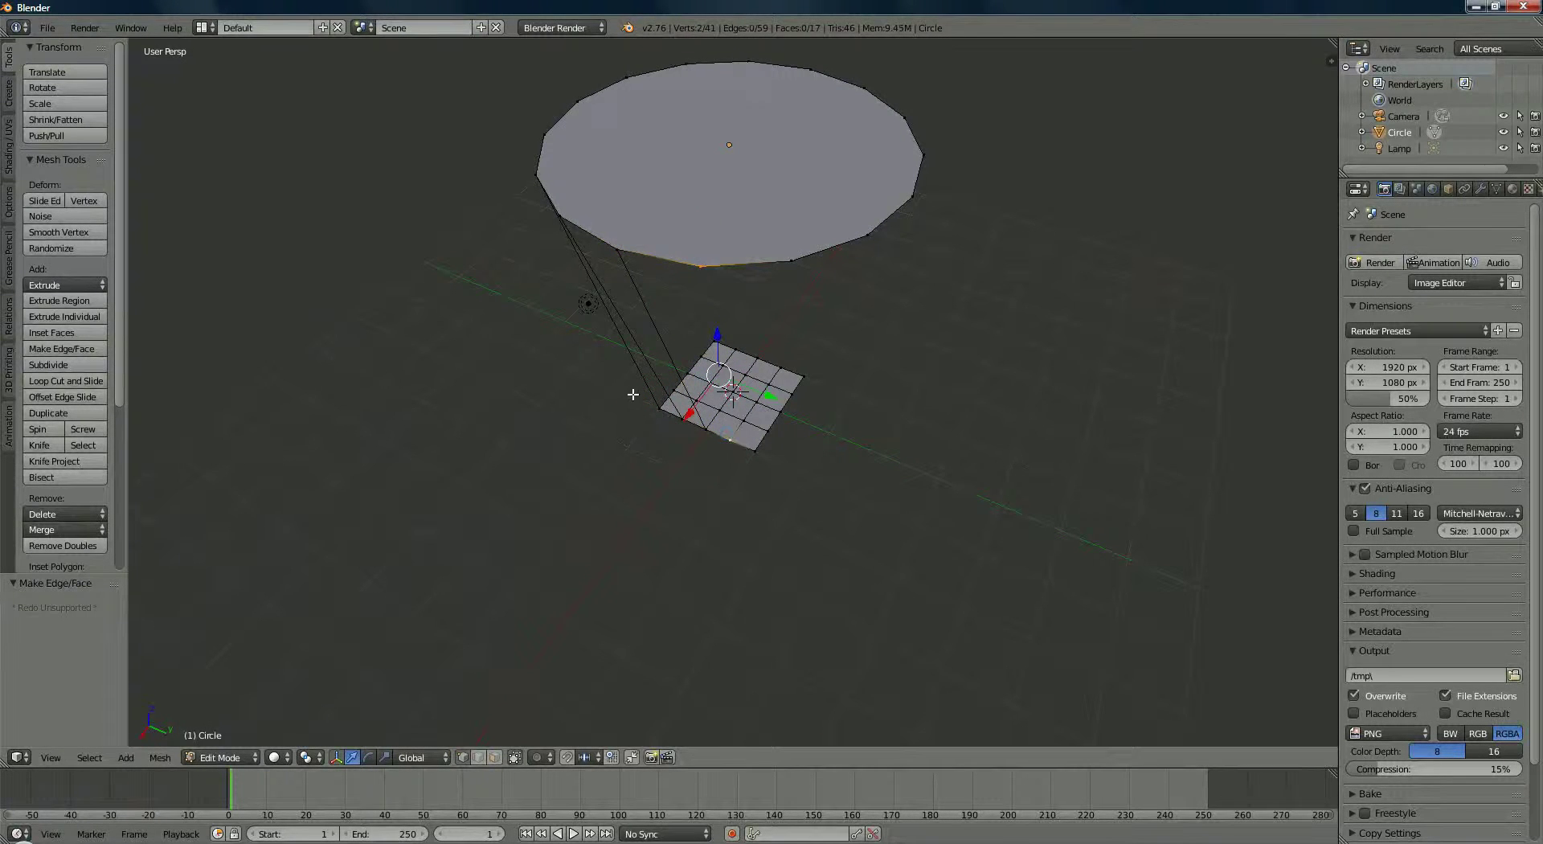
key(f)
middle_drag(633, 393, 715, 338)
right_click(734, 327)
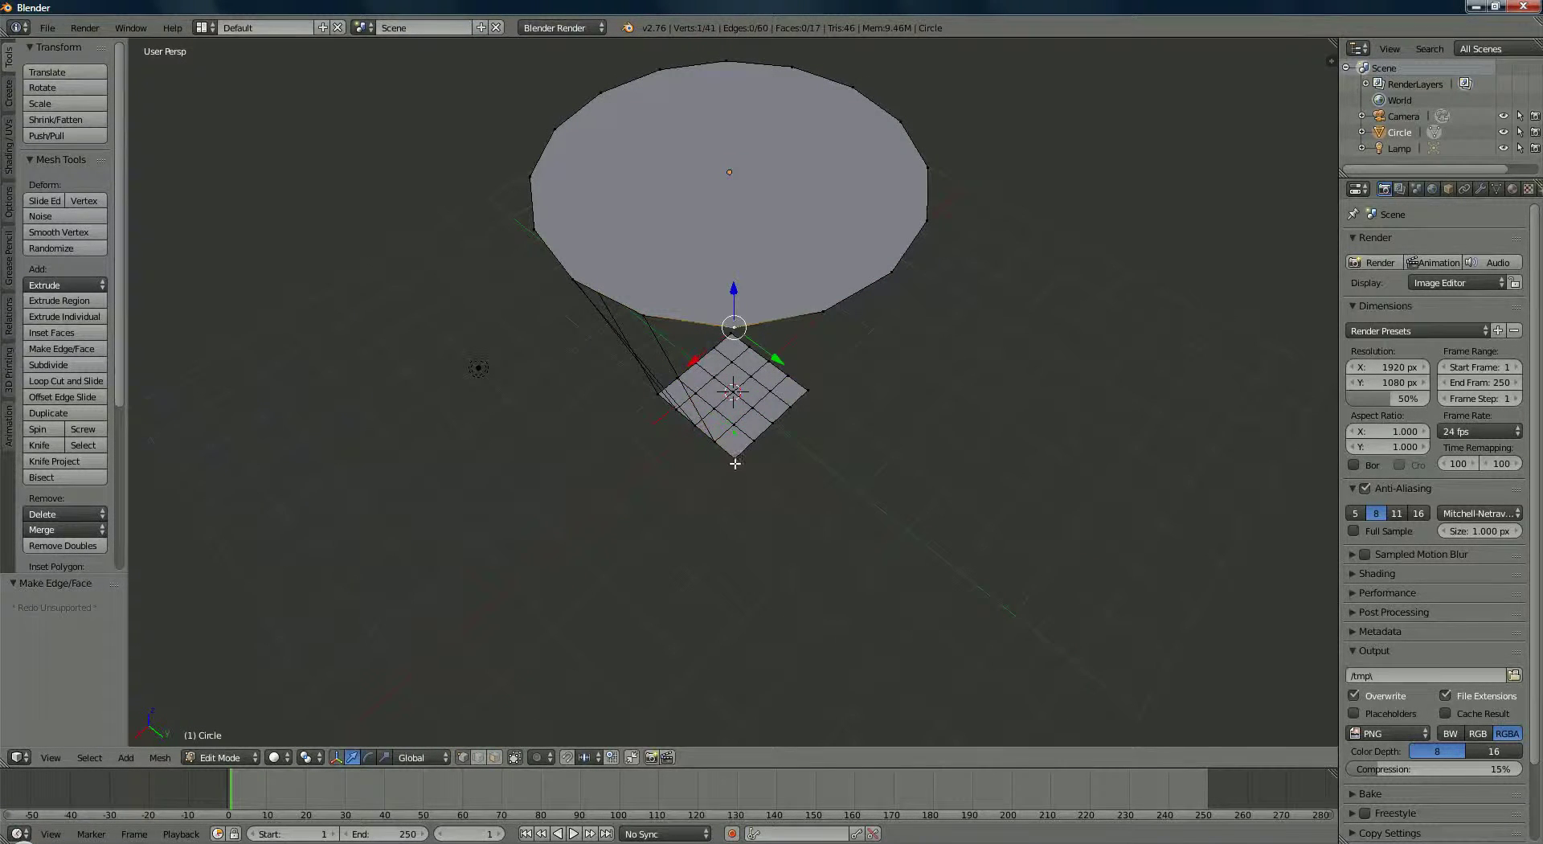
shift+right_click(735, 459)
Join the first two intermediate vertices of the plane's second side to the next two circle vertices with edges.
middle_drag(723, 397, 667, 369)
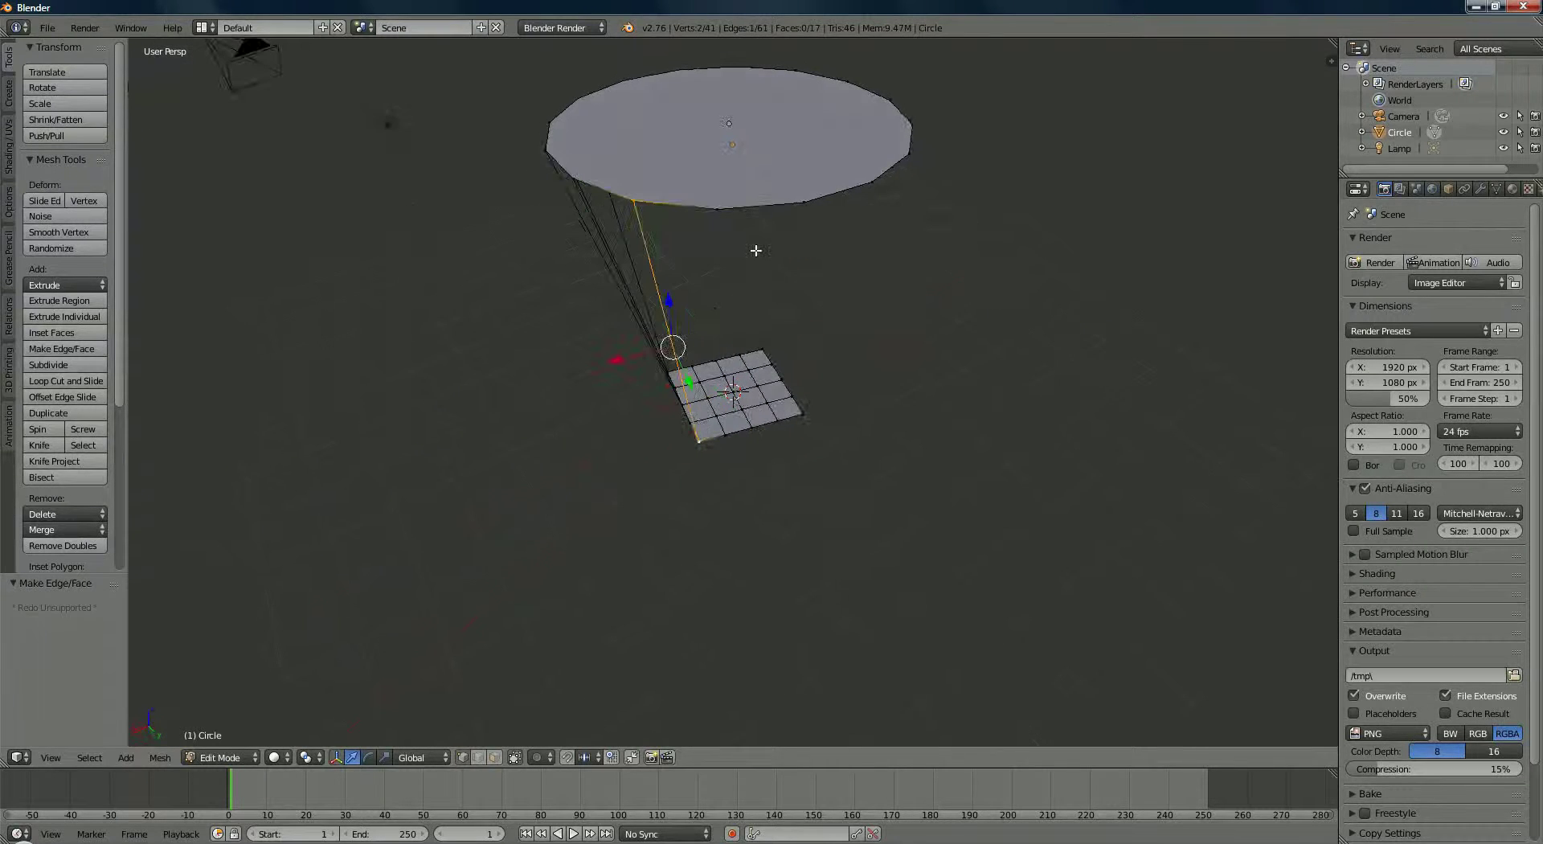
right_click(717, 210)
shift+right_click(723, 435)
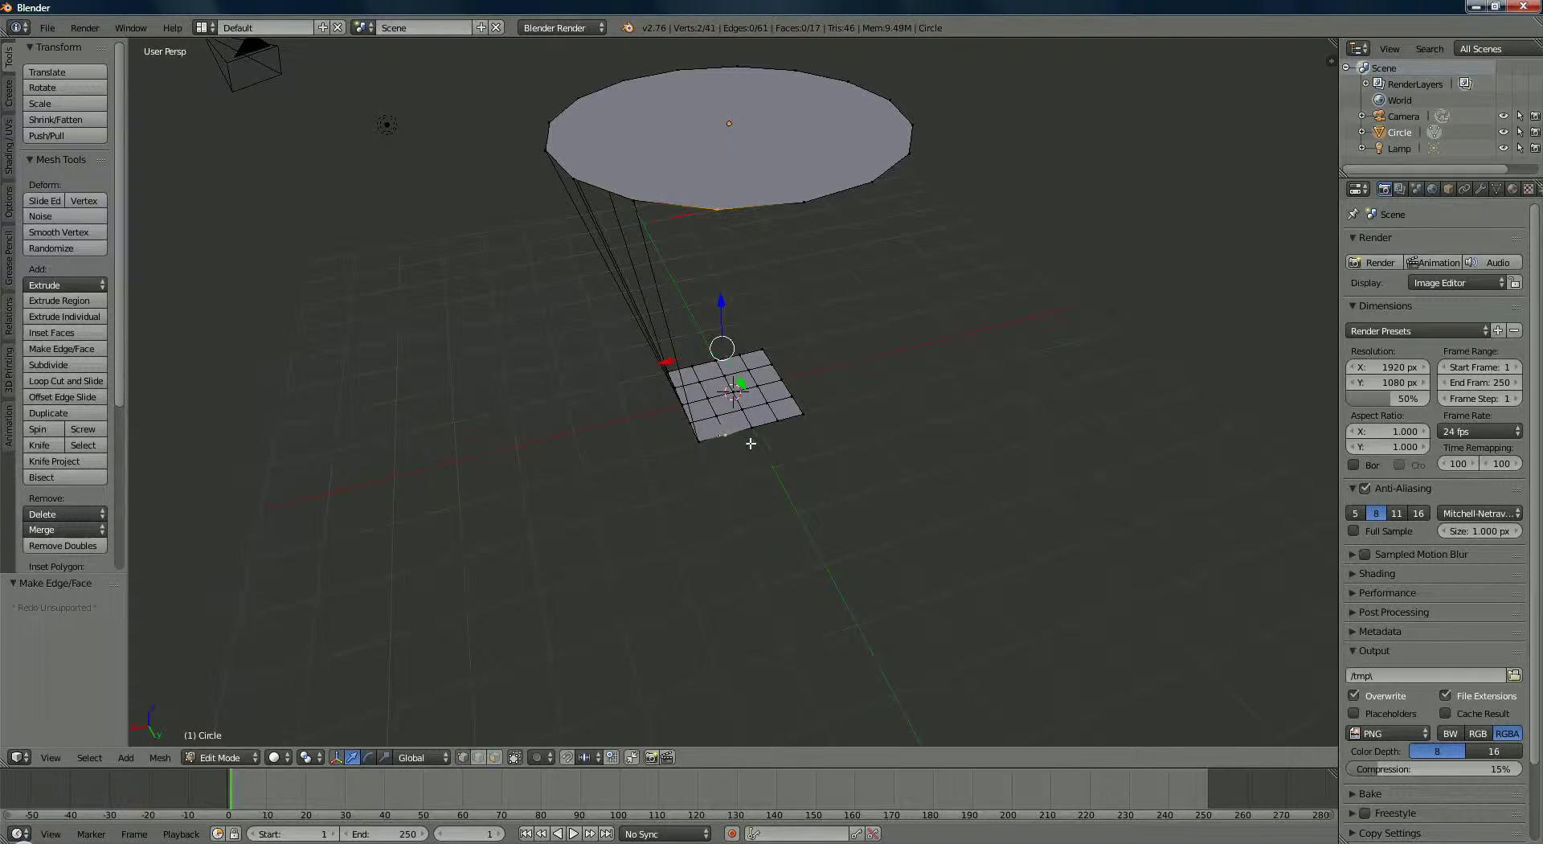
key(f)
right_click(806, 213)
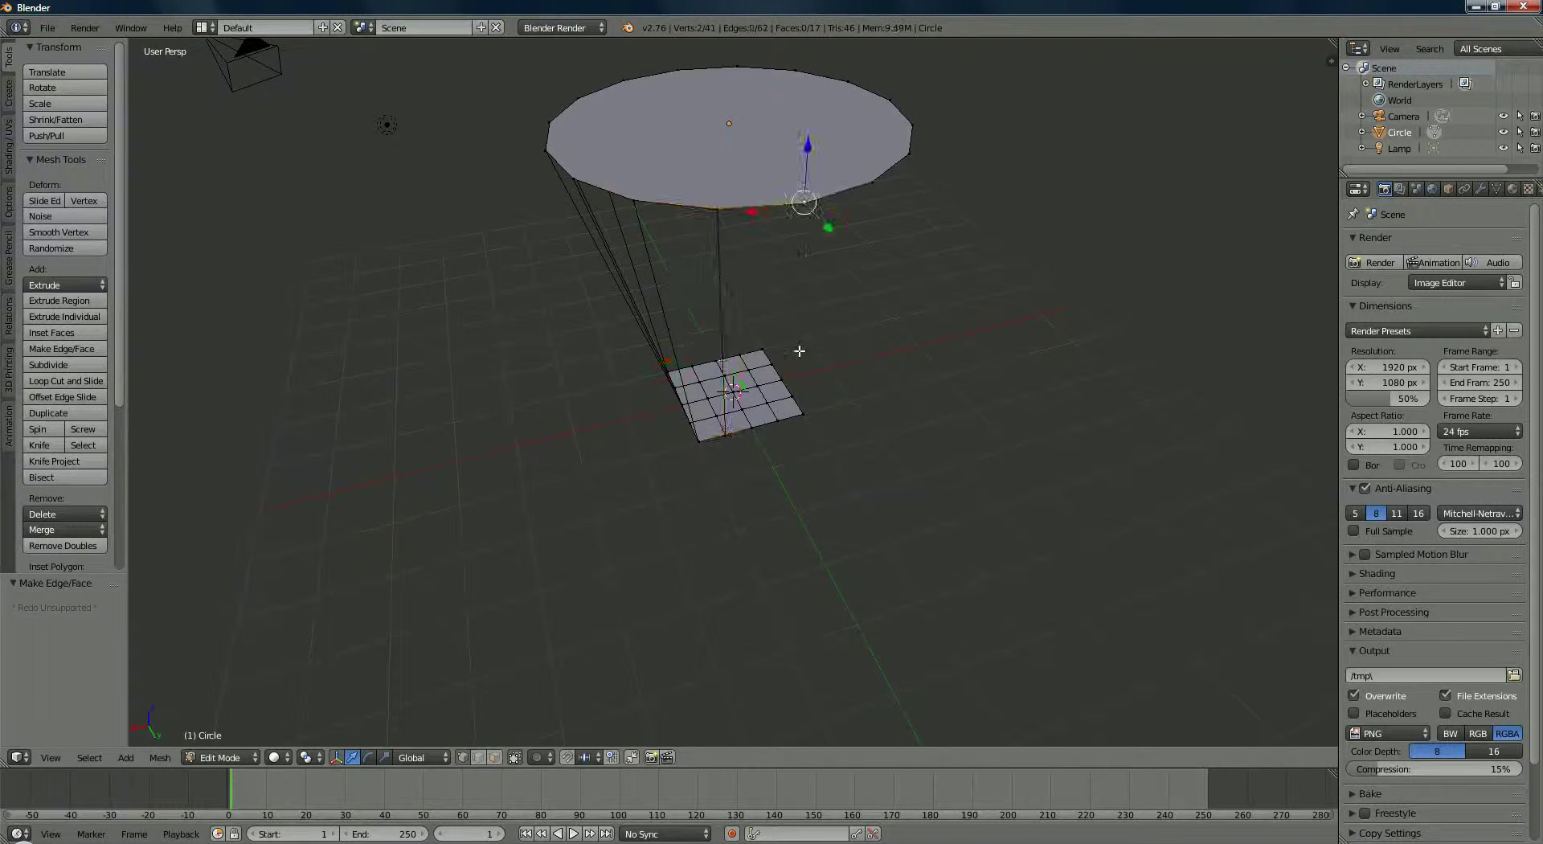
shift+right_click(753, 426)
key(f)
Try joining the second side's last intermediate vertex to the circle vertex one beyond the next unconnected one.
middle_drag(782, 435, 913, 238)
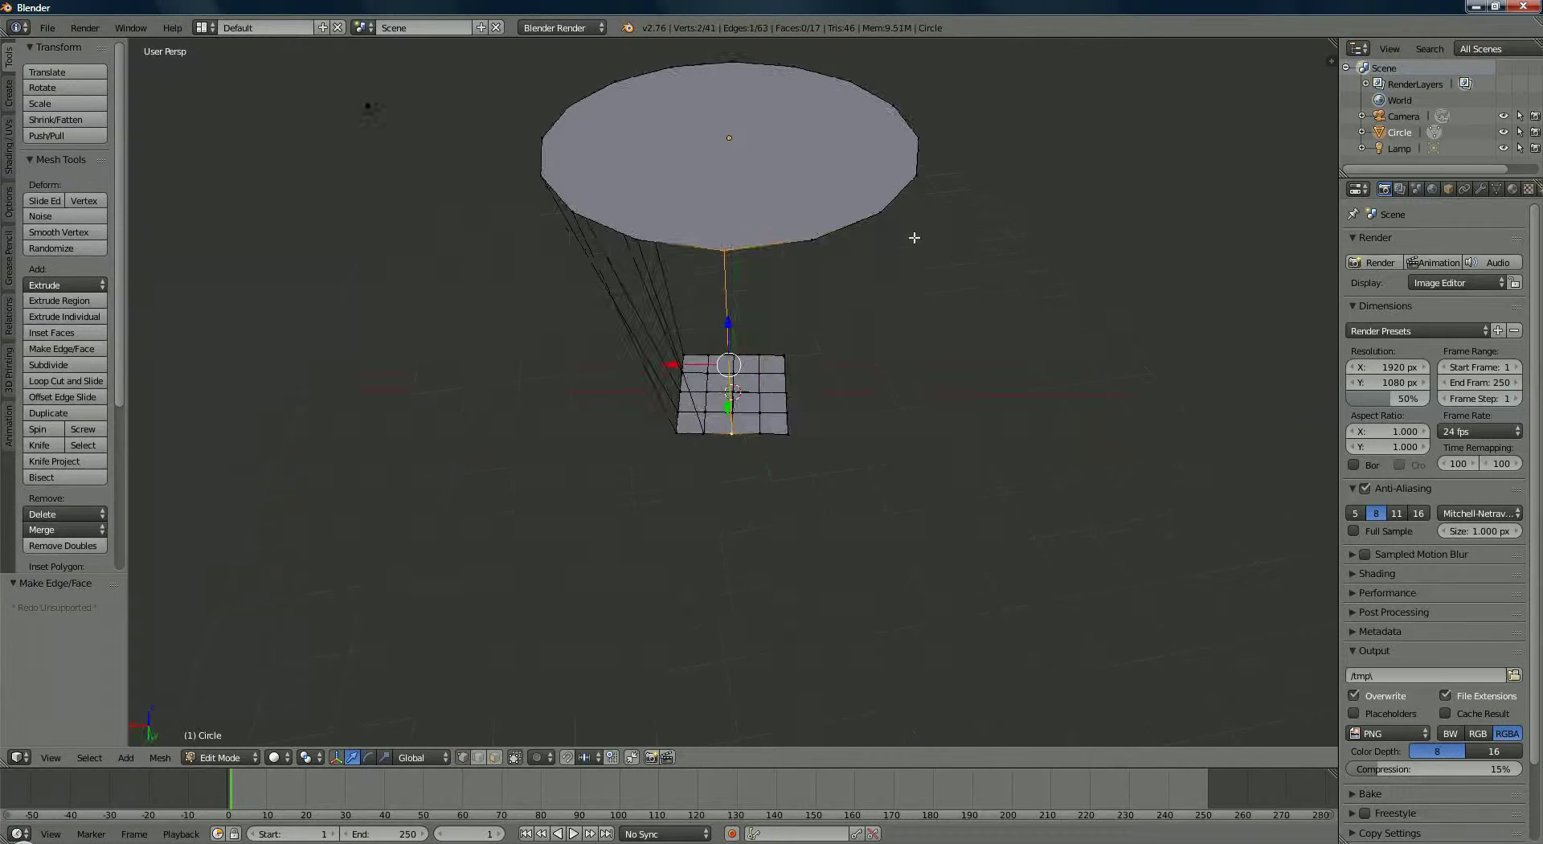
right_click(880, 212)
shift+right_click(760, 432)
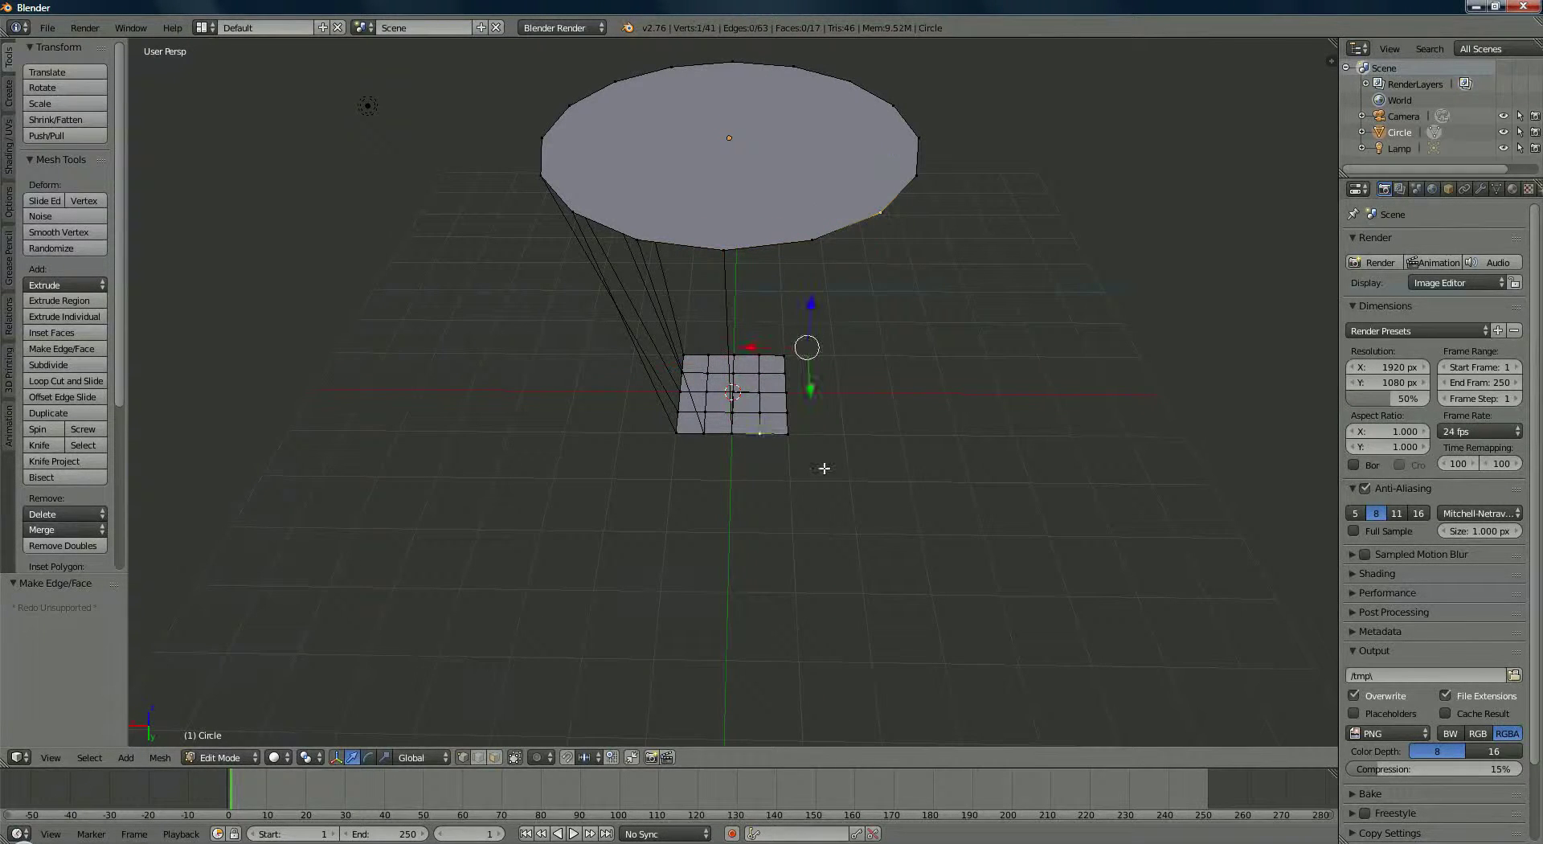
key(f)
Join the second side's last intermediate vertex to the next unconnected circle vertex with an edge.
right_click(810, 240)
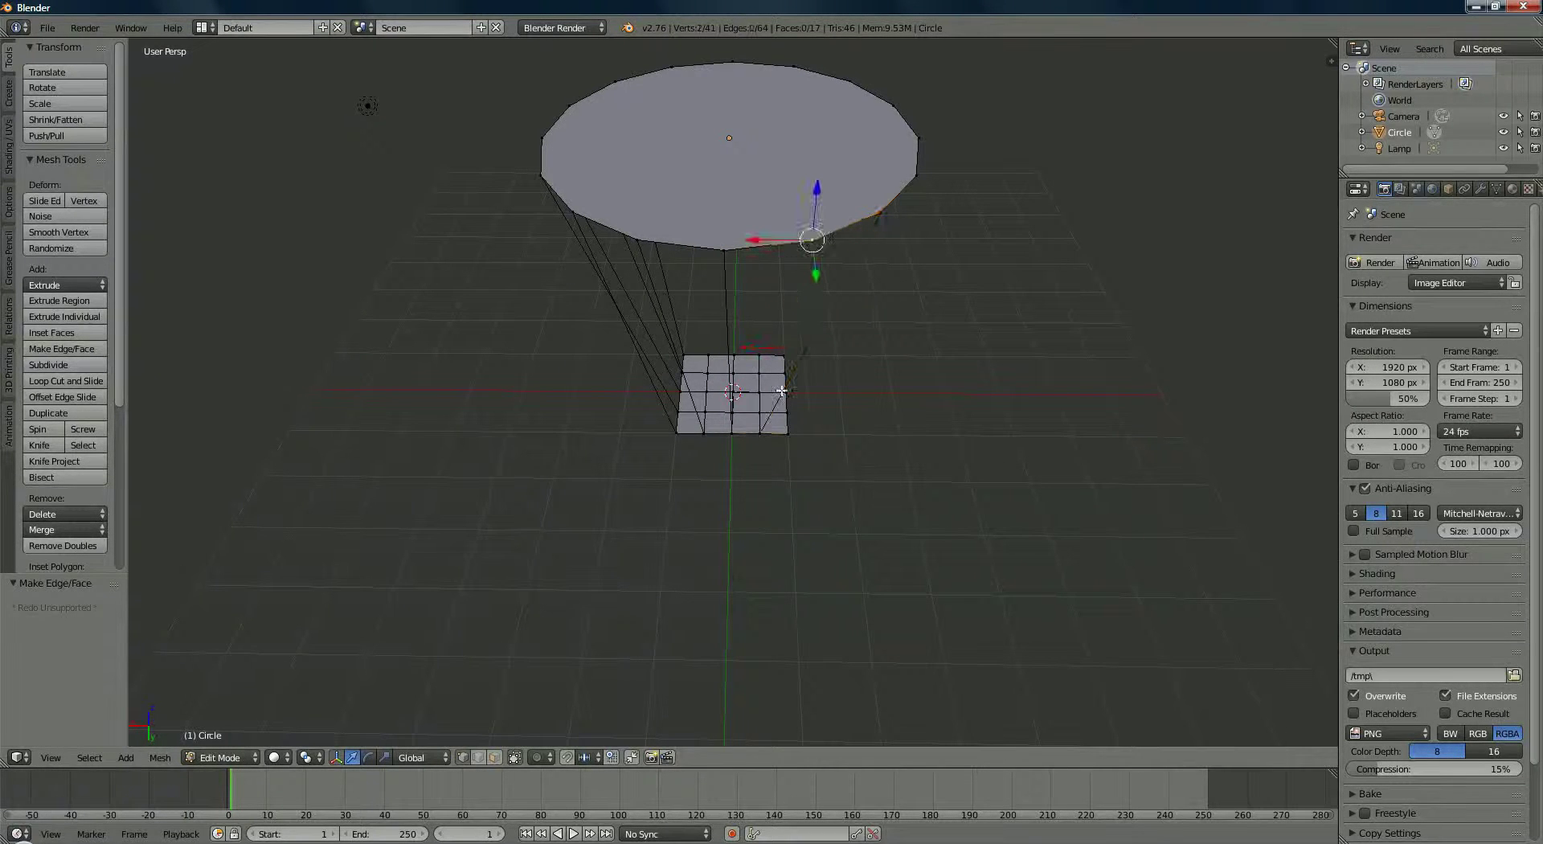
shift+right_click(759, 433)
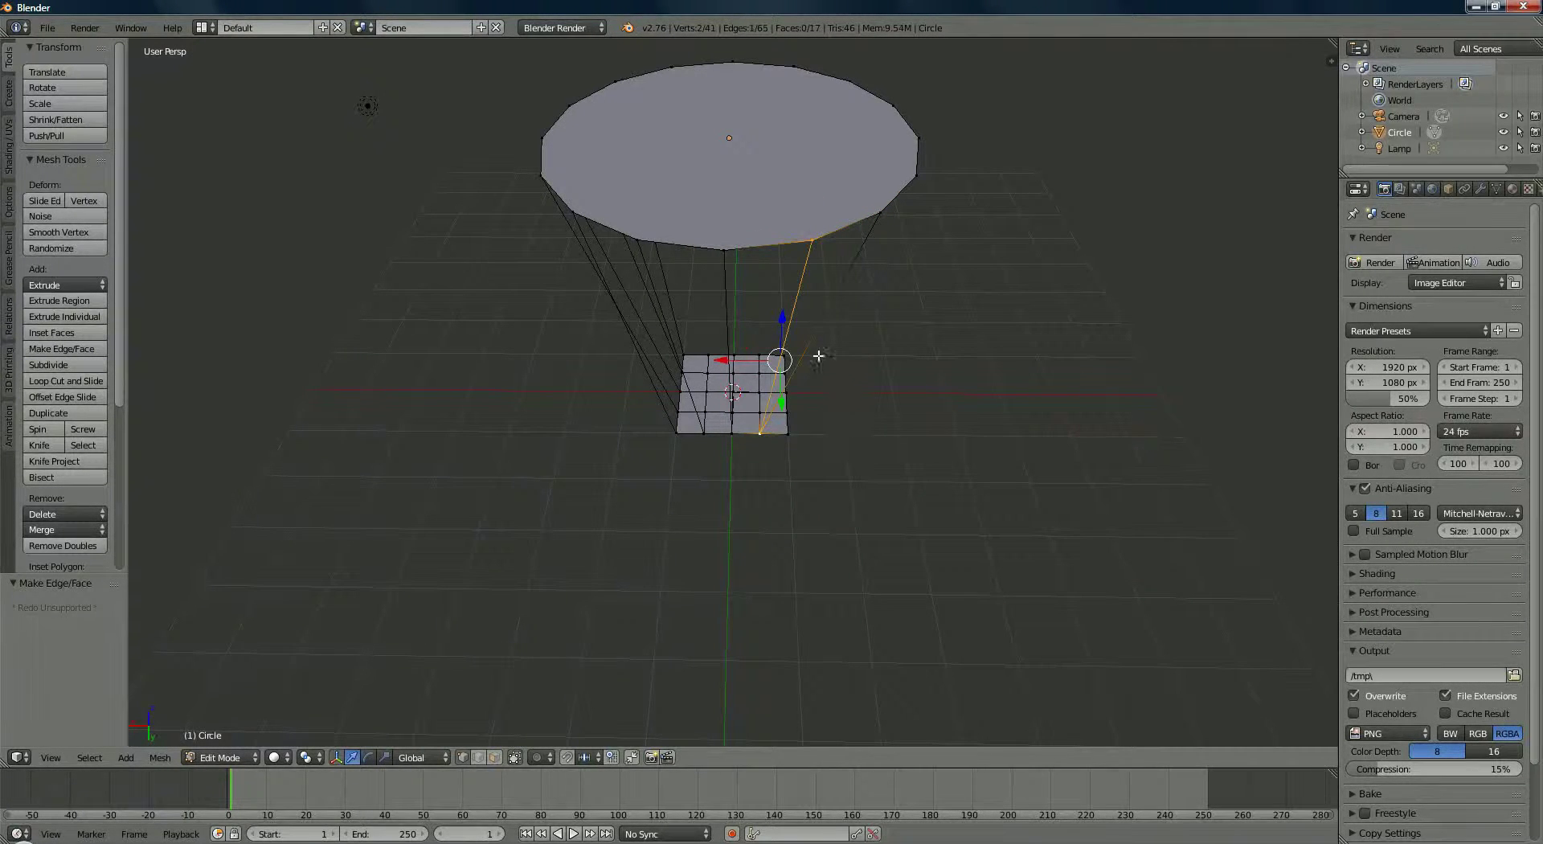
middle_drag(785, 534, 759, 542)
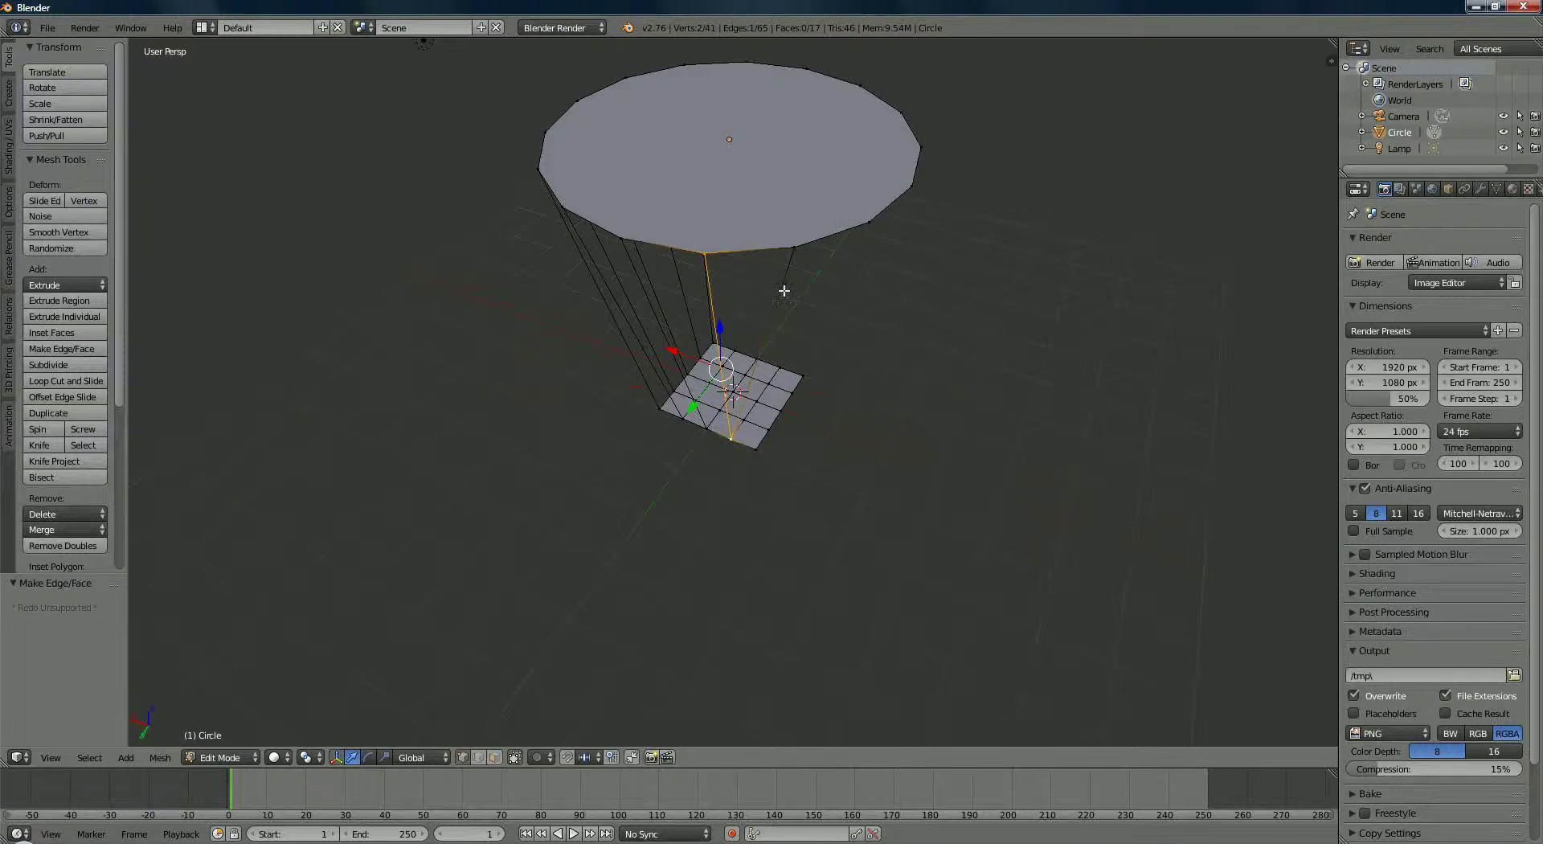
Delete the stray second edge running from the second side's last intermediate vertex to the circle.
click(482, 757)
right_click(773, 303)
key(x)
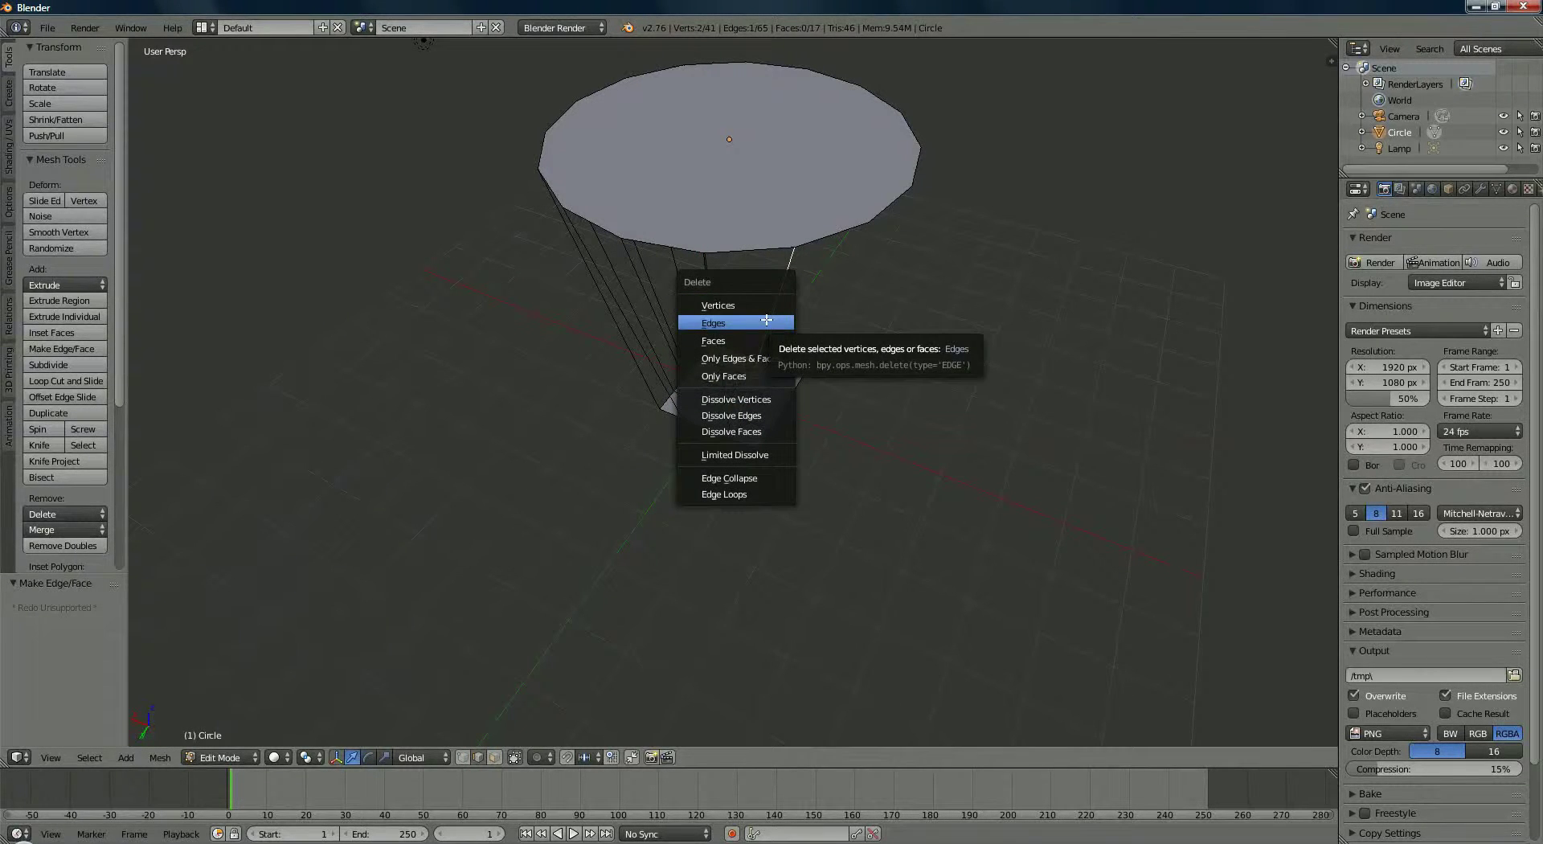
click(767, 321)
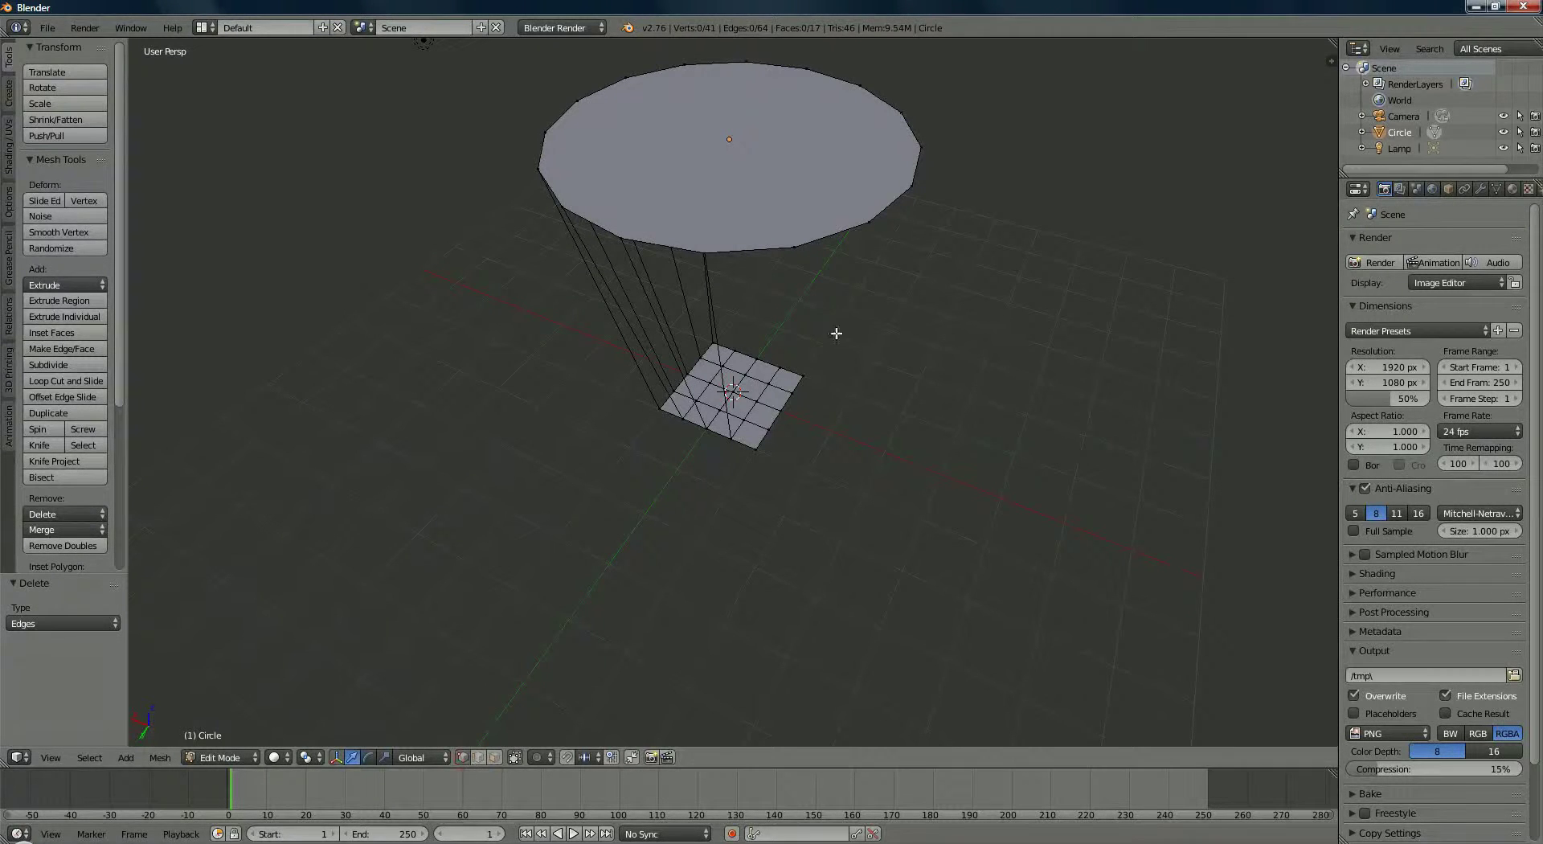
Join the plane's third corner to the next unconnected circle vertex with an edge.
right_click(794, 249)
shift+right_click(755, 450)
key(f)
Join the three intermediate vertices of the plane's third side to the next three circle vertices with edges.
middle_drag(817, 458, 723, 555)
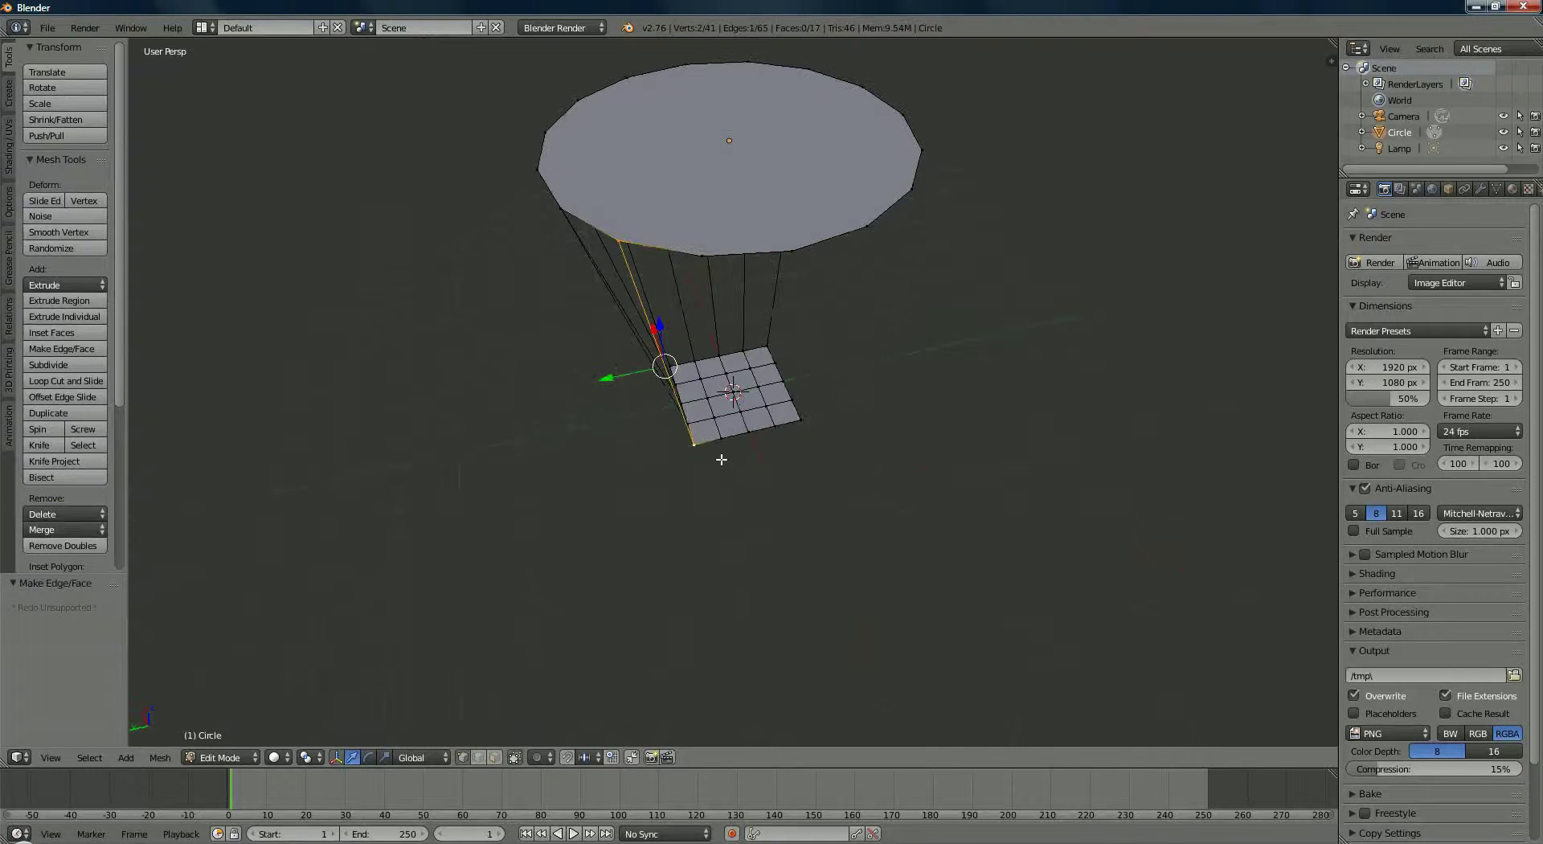
right_click(704, 253)
right_click(720, 440)
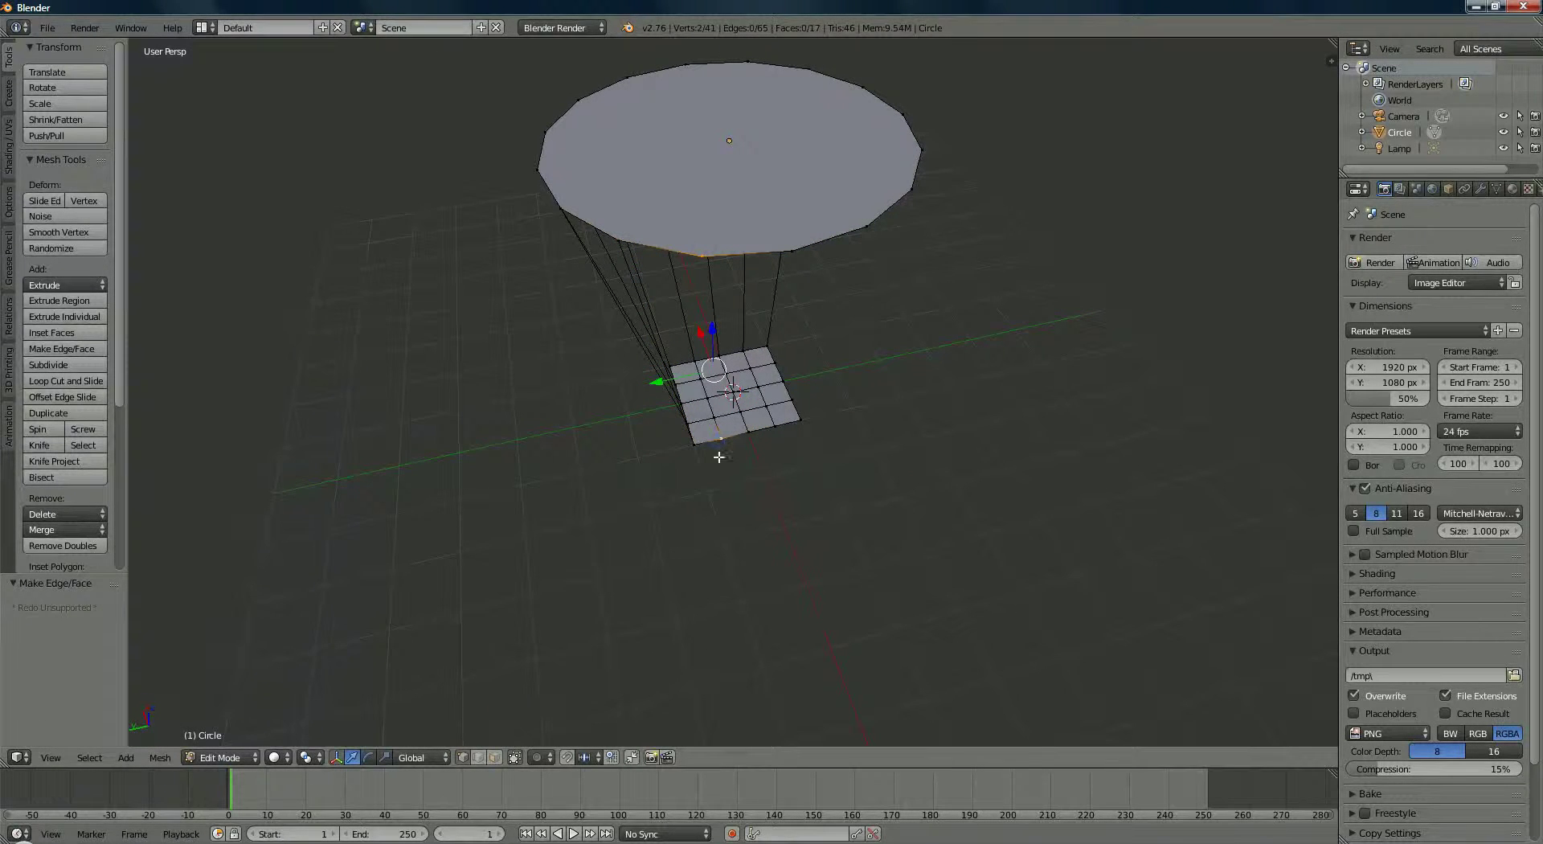
key(f)
right_click(788, 255)
shift+right_click(748, 444)
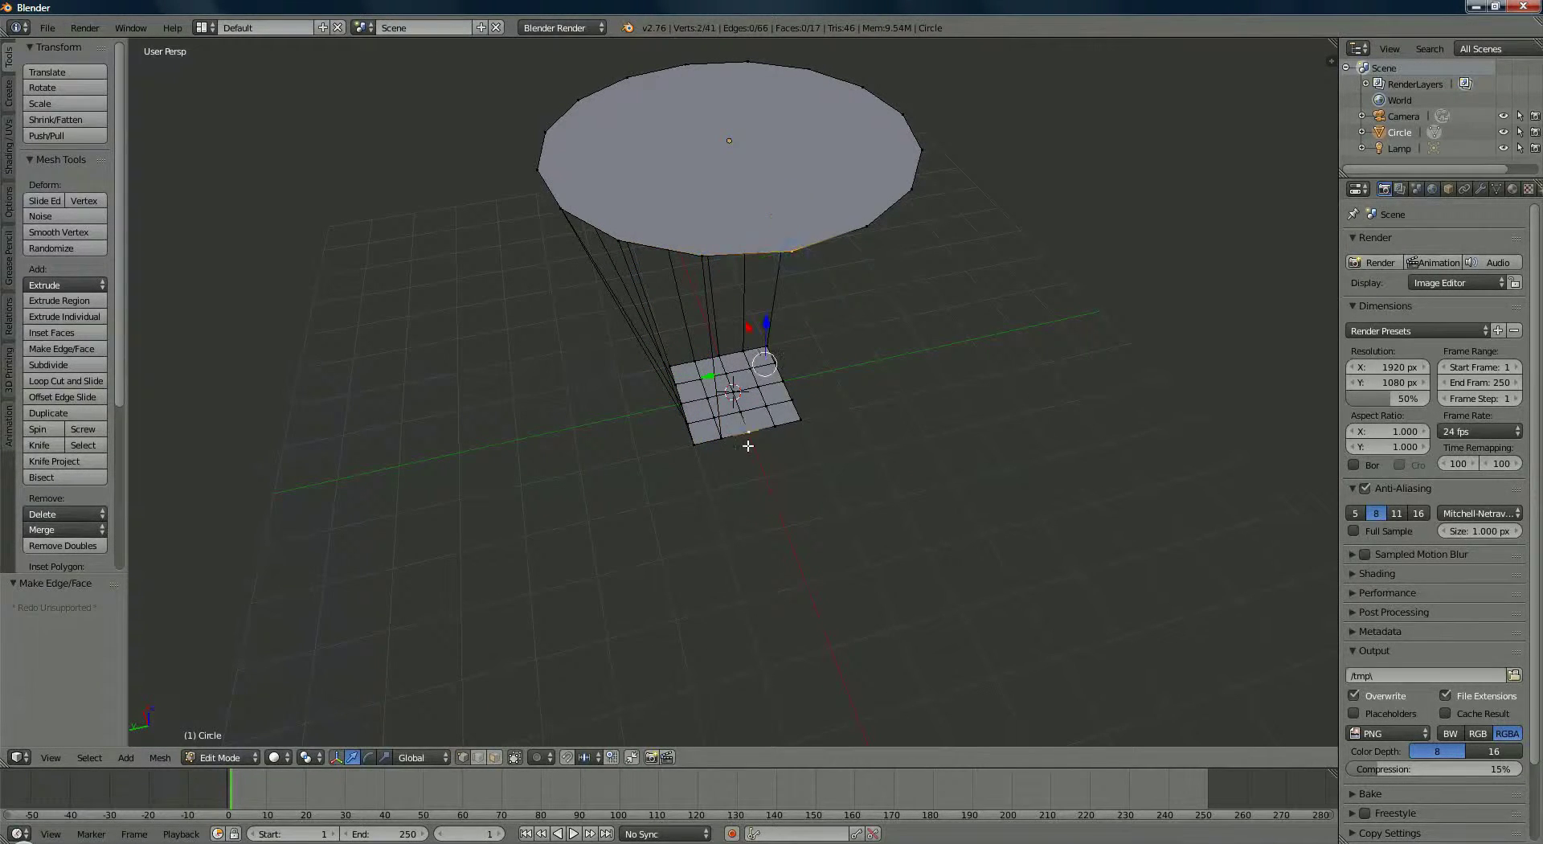
key(f)
mouse_move(793, 454)
middle_down()
mouse_move(812, 427)
mouse_move(799, 445)
middle_up()
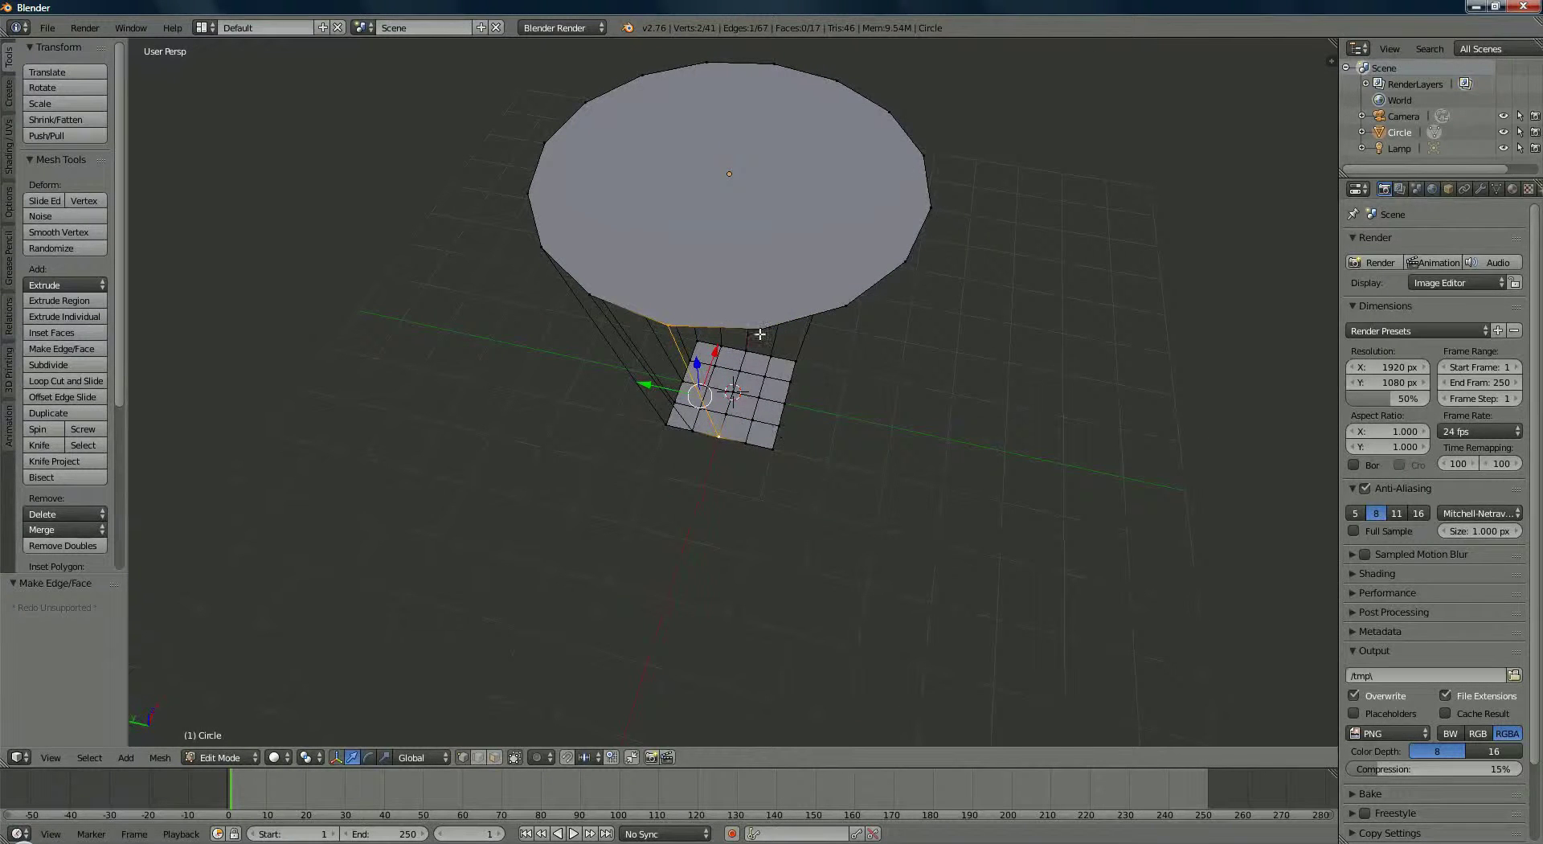
shift+right_click(764, 438)
shift+right_click(749, 443)
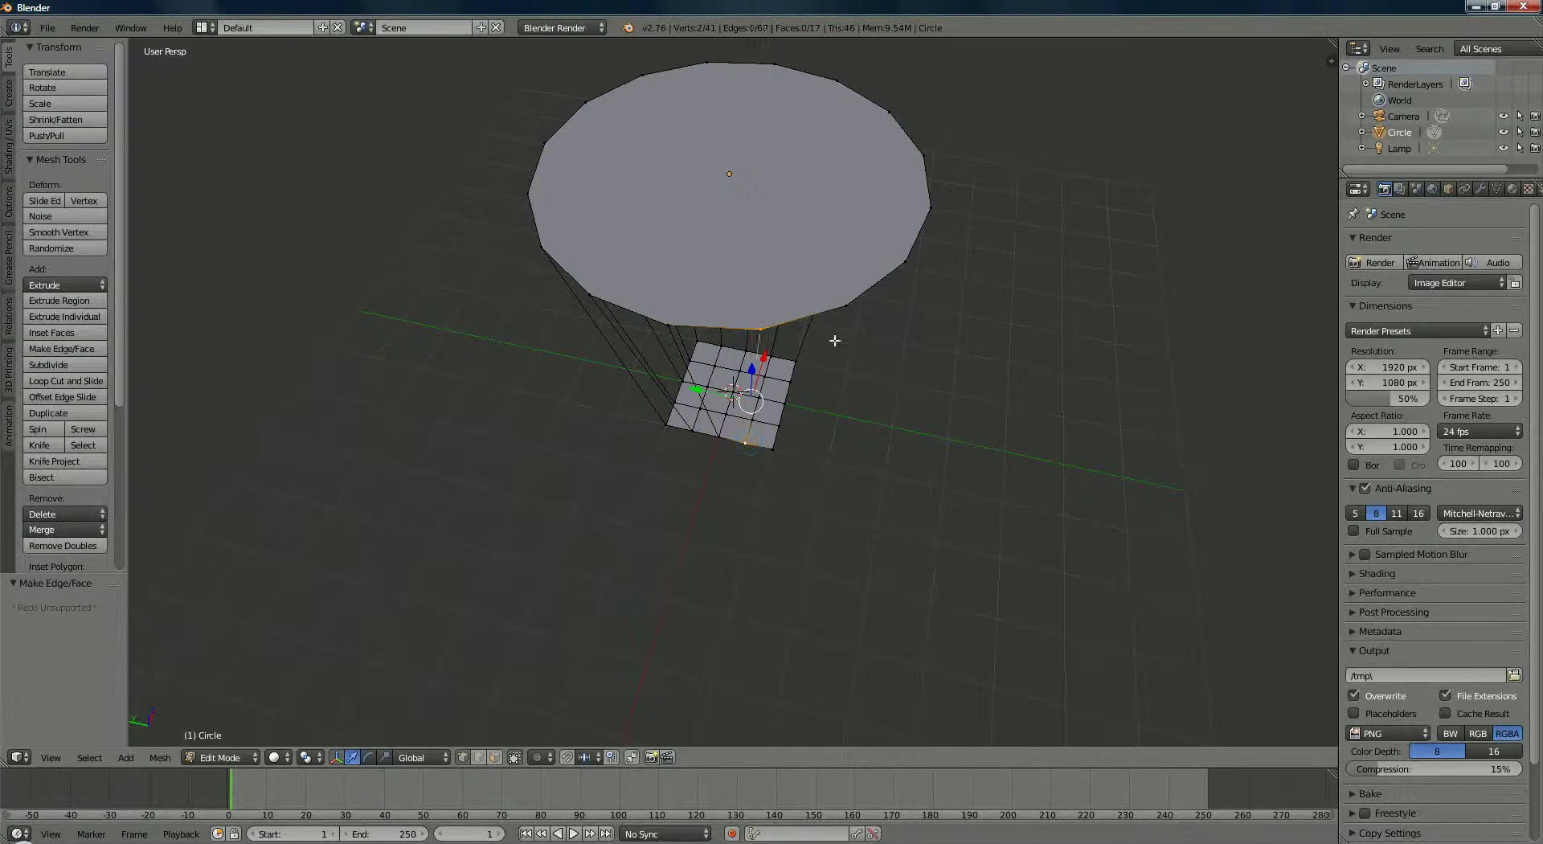
key(f)
Join the plane's fourth corner to the next unconnected circle vertex with an edge.
right_click(857, 309)
shift+right_click(792, 448)
key(g)
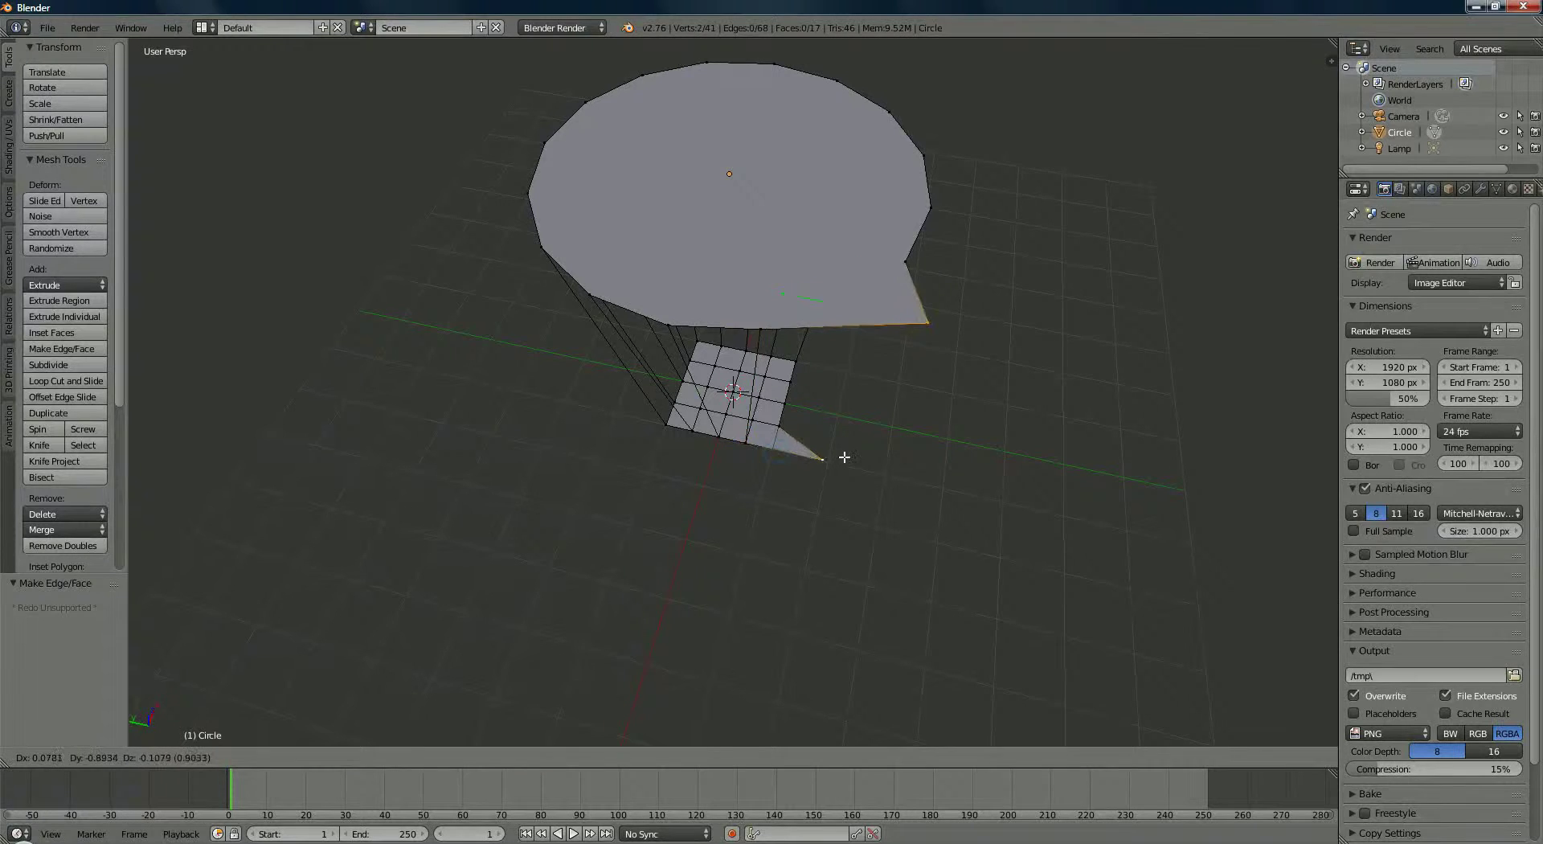
key(Escape)
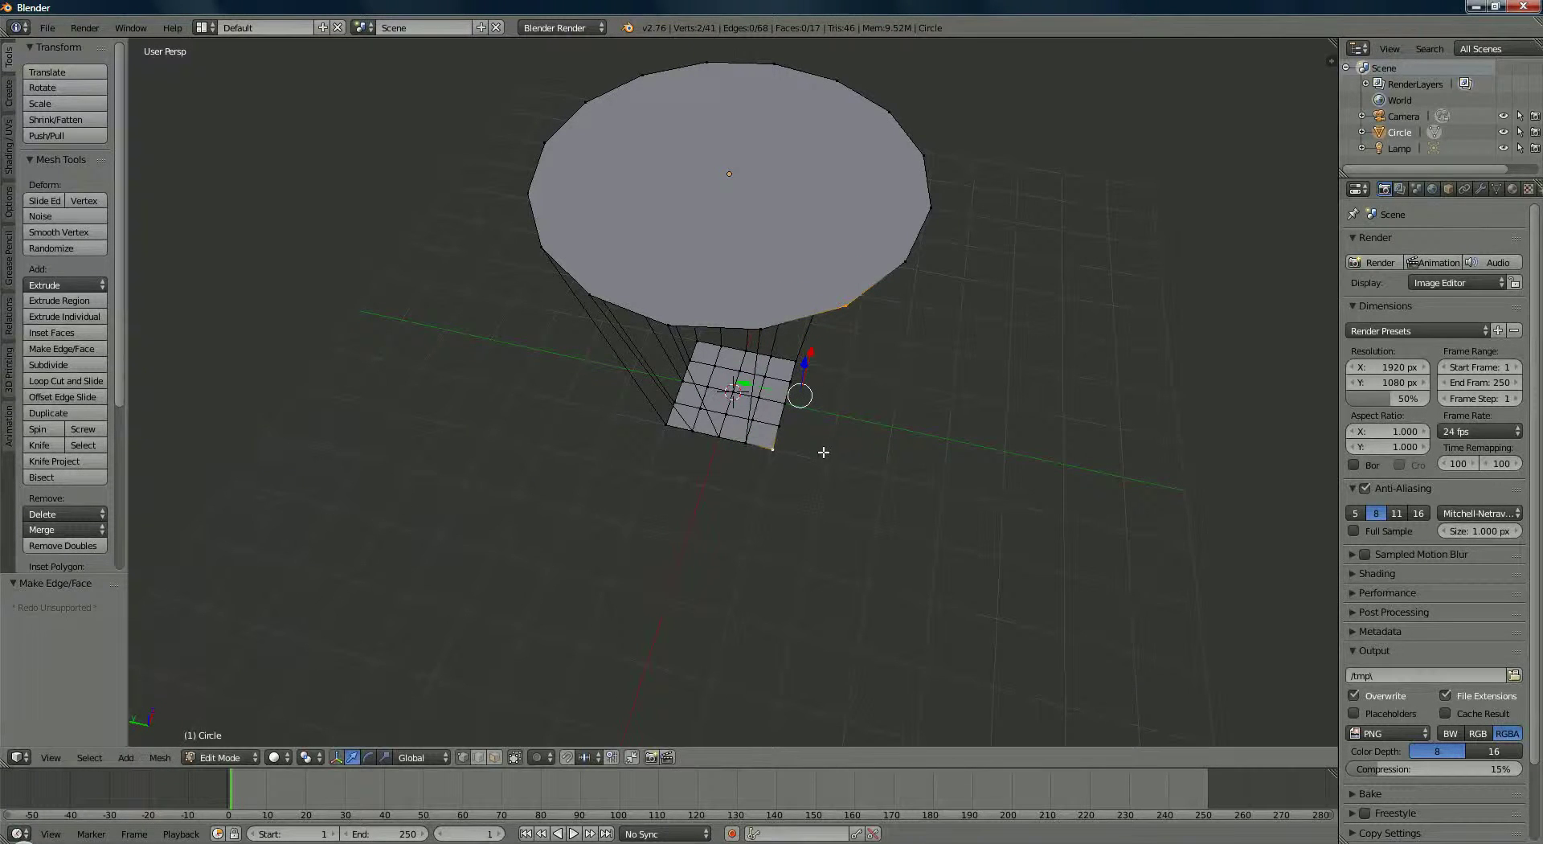
key(f)
Join the first two intermediate vertices of the plane's fourth side to the next two circle vertices with edges.
middle_drag(822, 441, 763, 321)
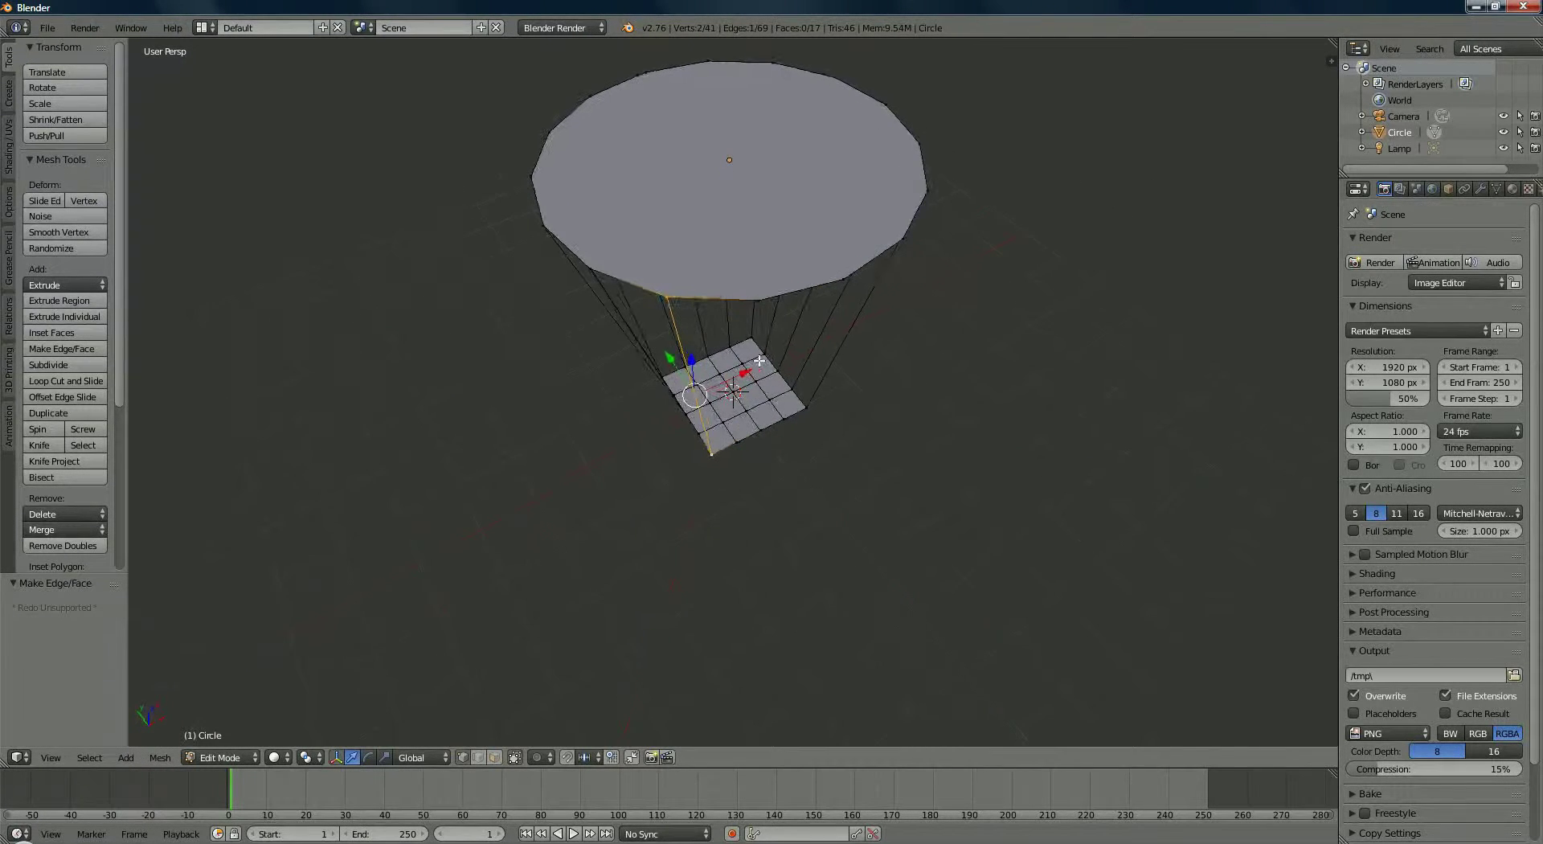
right_click(756, 302)
shift+right_click(736, 442)
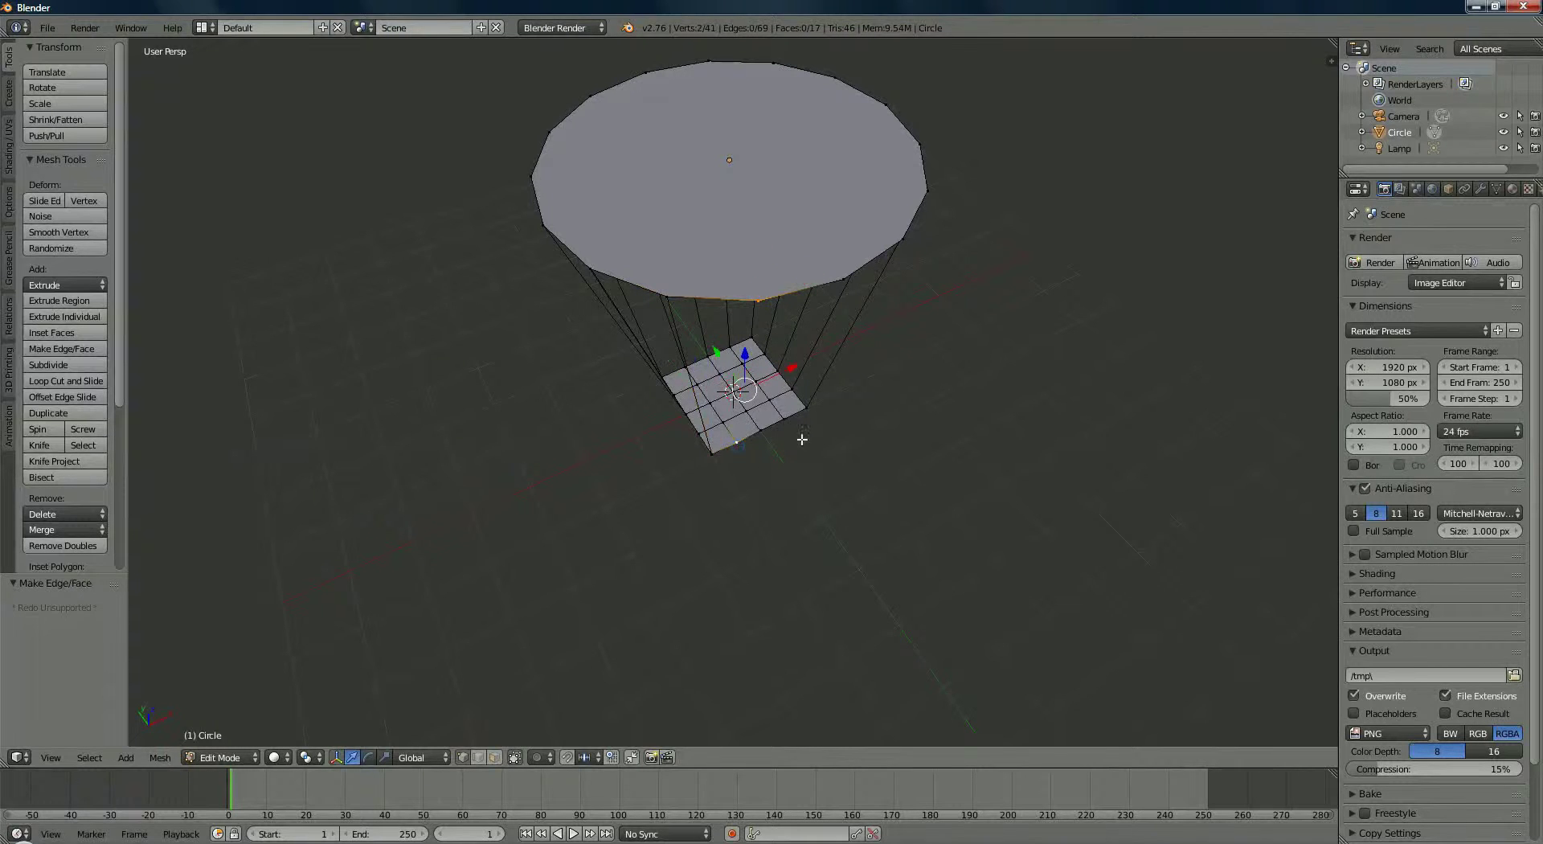
right_click(842, 278)
right_click(784, 447)
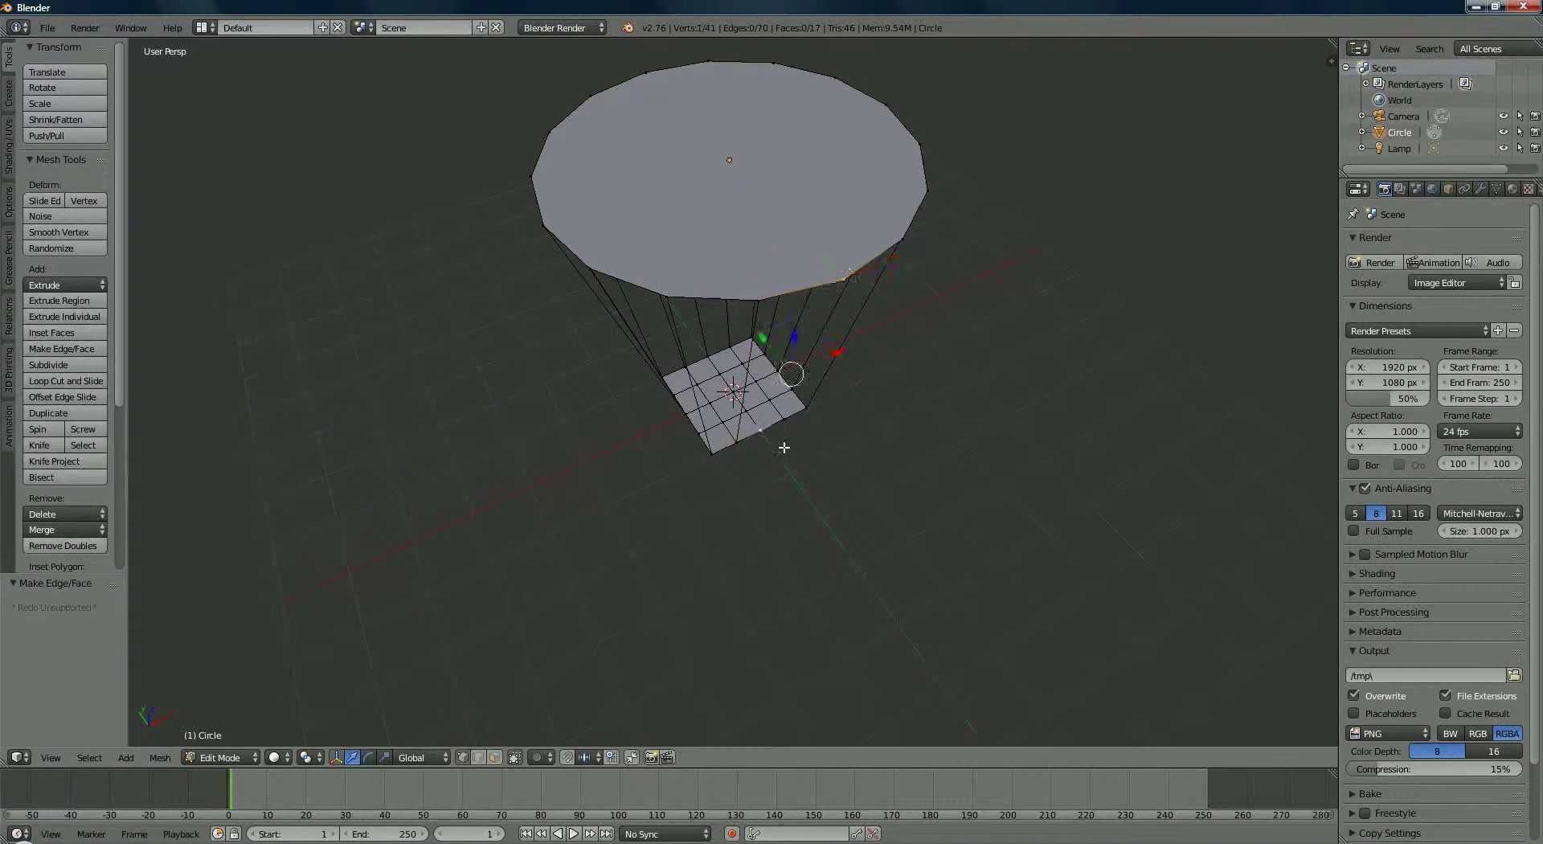
key(f)
Join the last intermediate vertex of the plane's fourth side to the remaining unconnected circle vertex with an edge.
middle_drag(799, 455, 1120, 166)
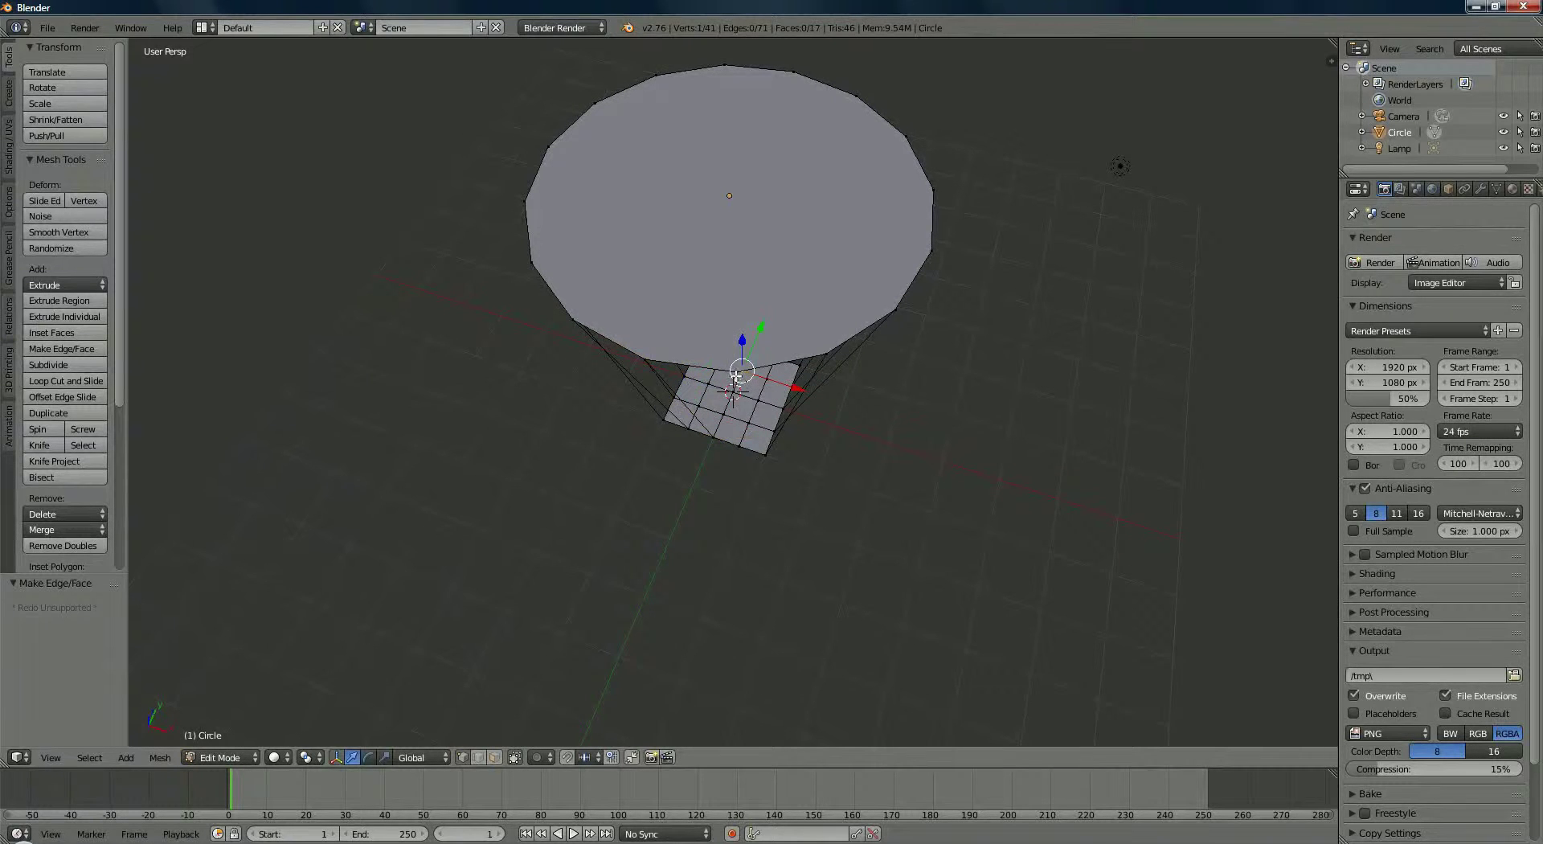
right_click(736, 373)
shift+right_click(750, 451)
key(g)
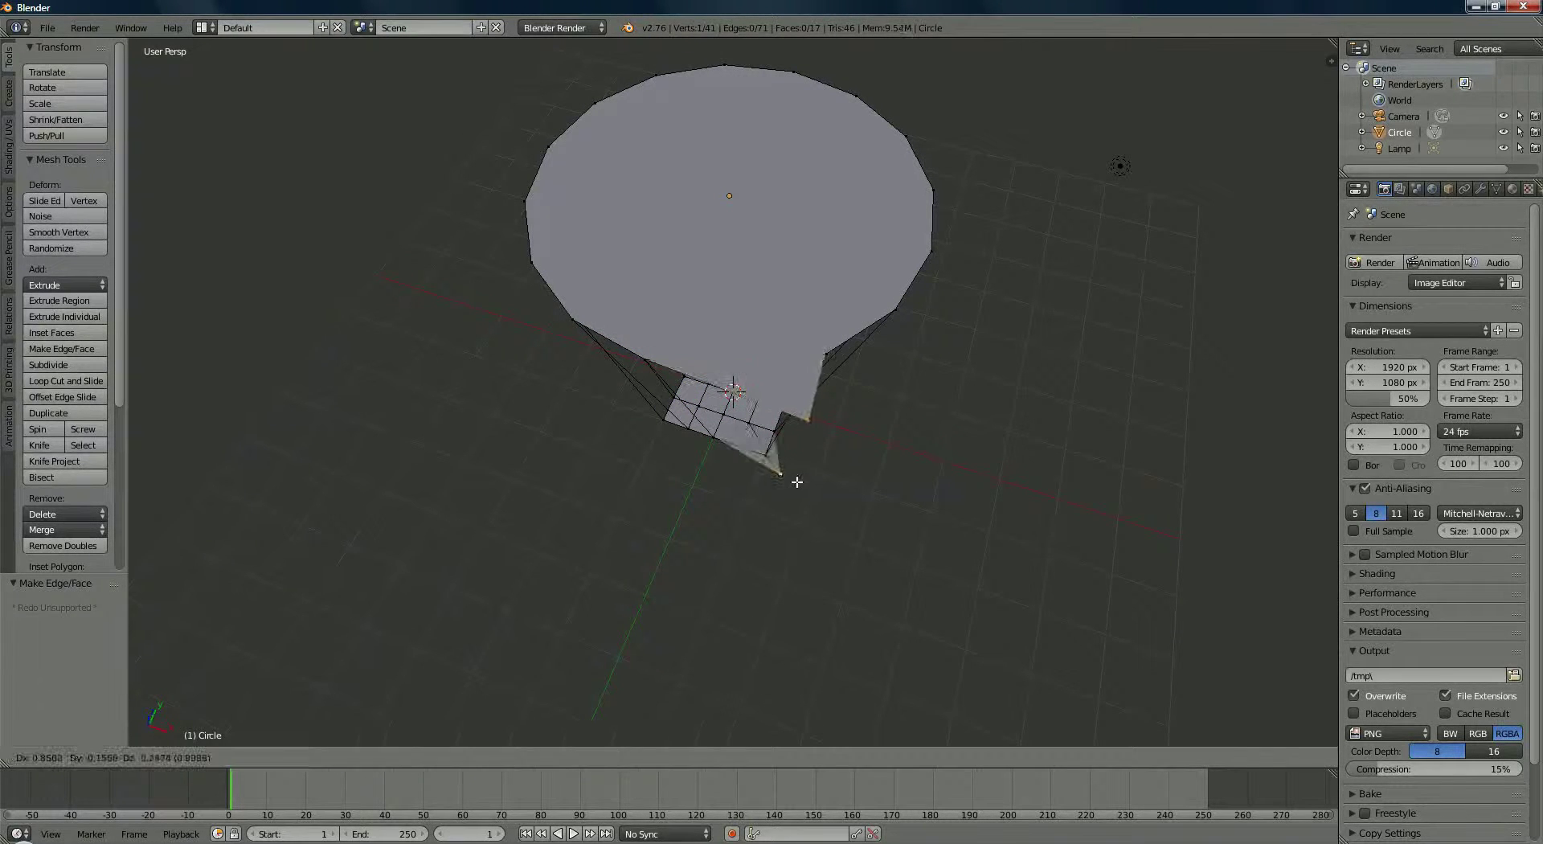
key(y)
key(Escape)
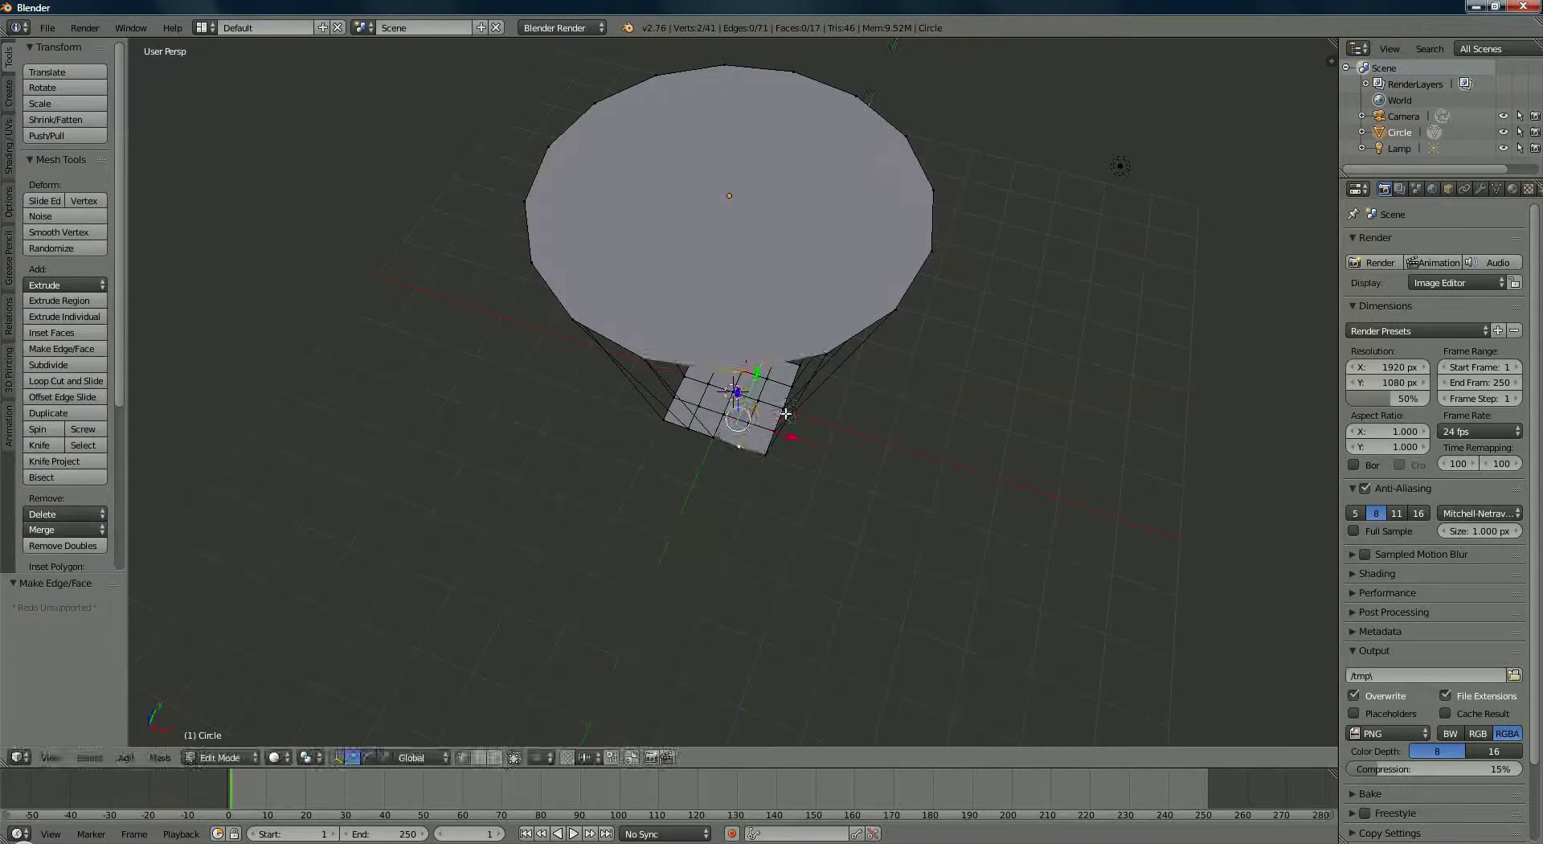
middle_drag(784, 431, 761, 358)
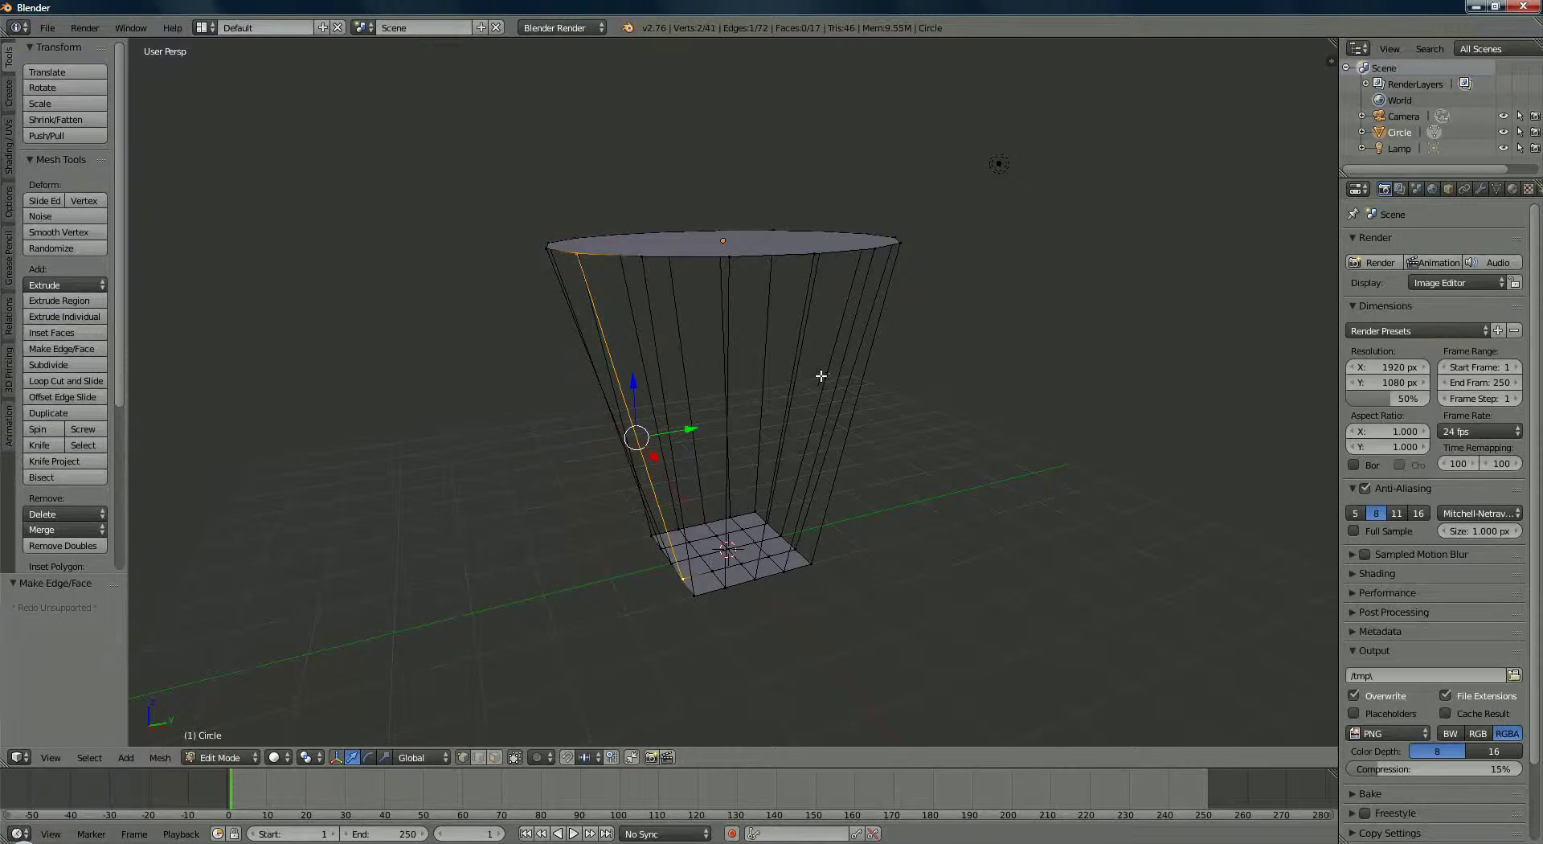
In edge select mode, fill the wall gap beside one plane corner with a face from its four bounding edges.
middle_drag(673, 360, 676, 373)
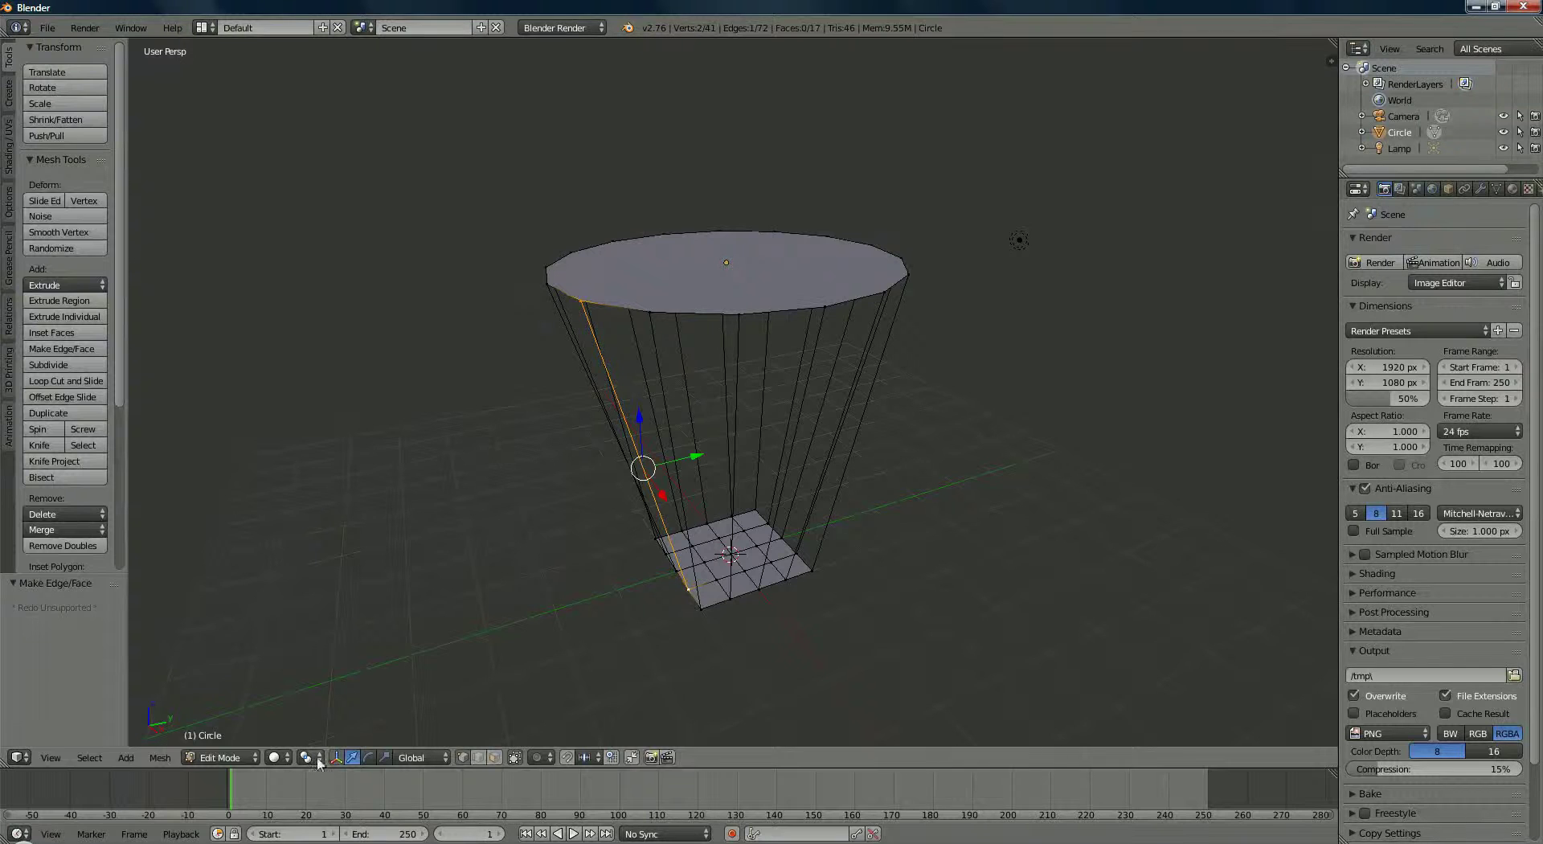
right_click(718, 312)
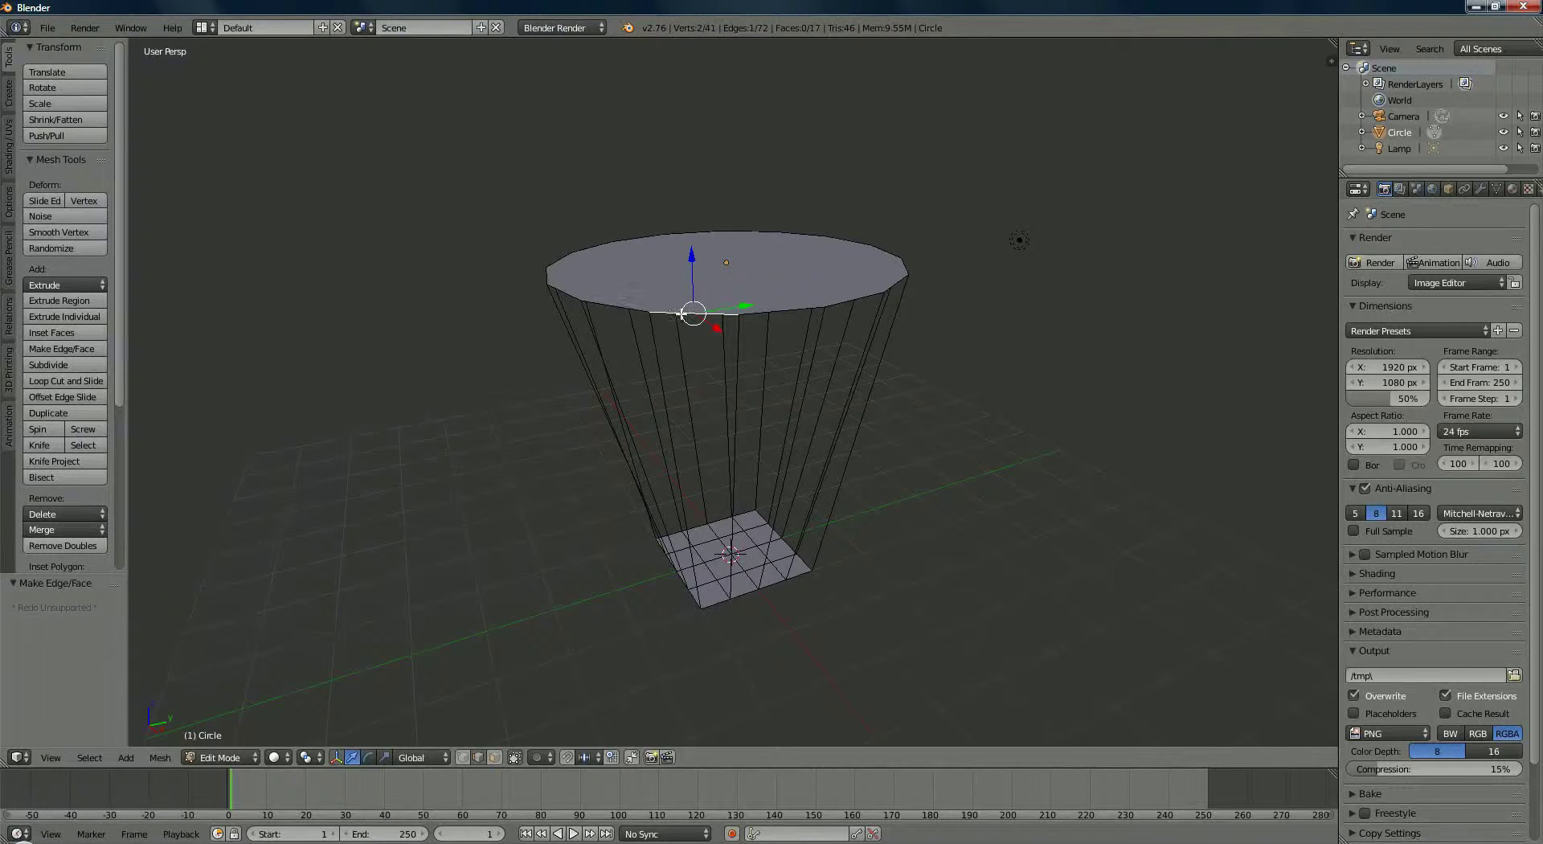
shift+right_click(667, 365)
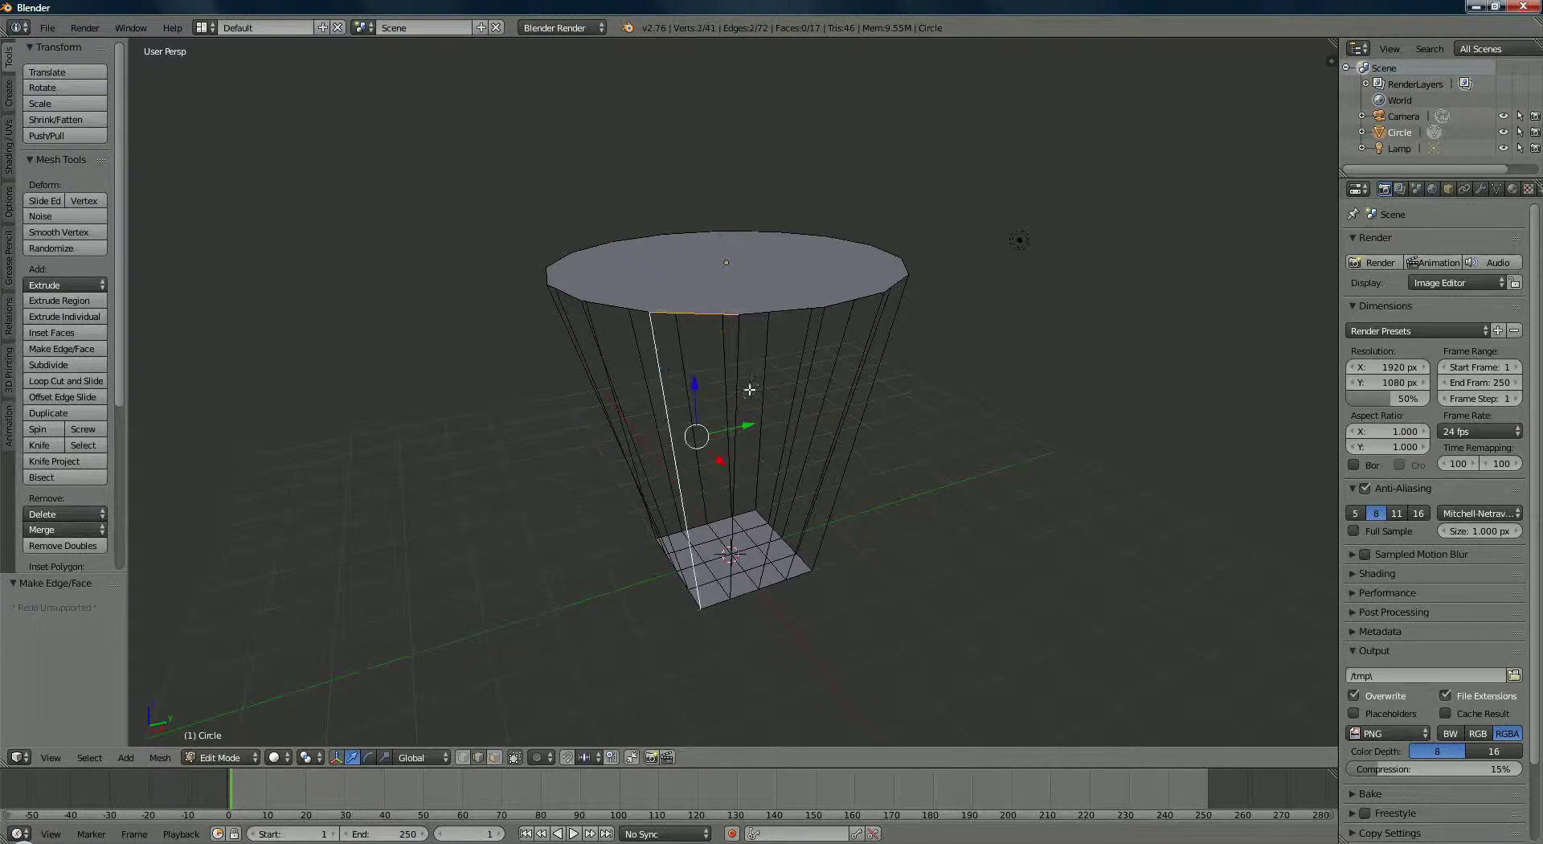
shift+right_click(736, 361)
shift+right_click(712, 598)
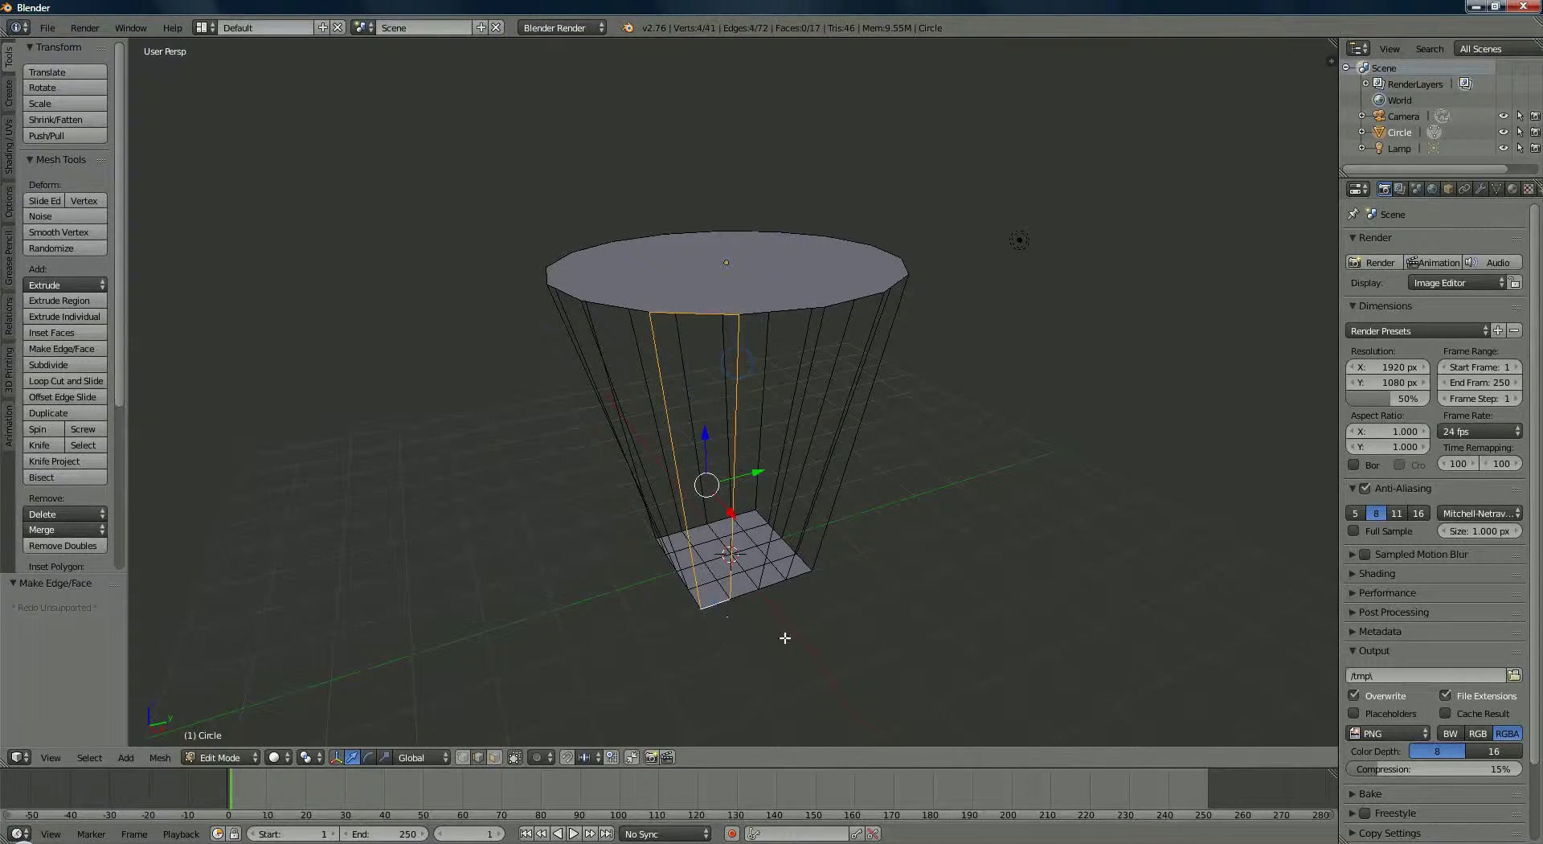
key(f)
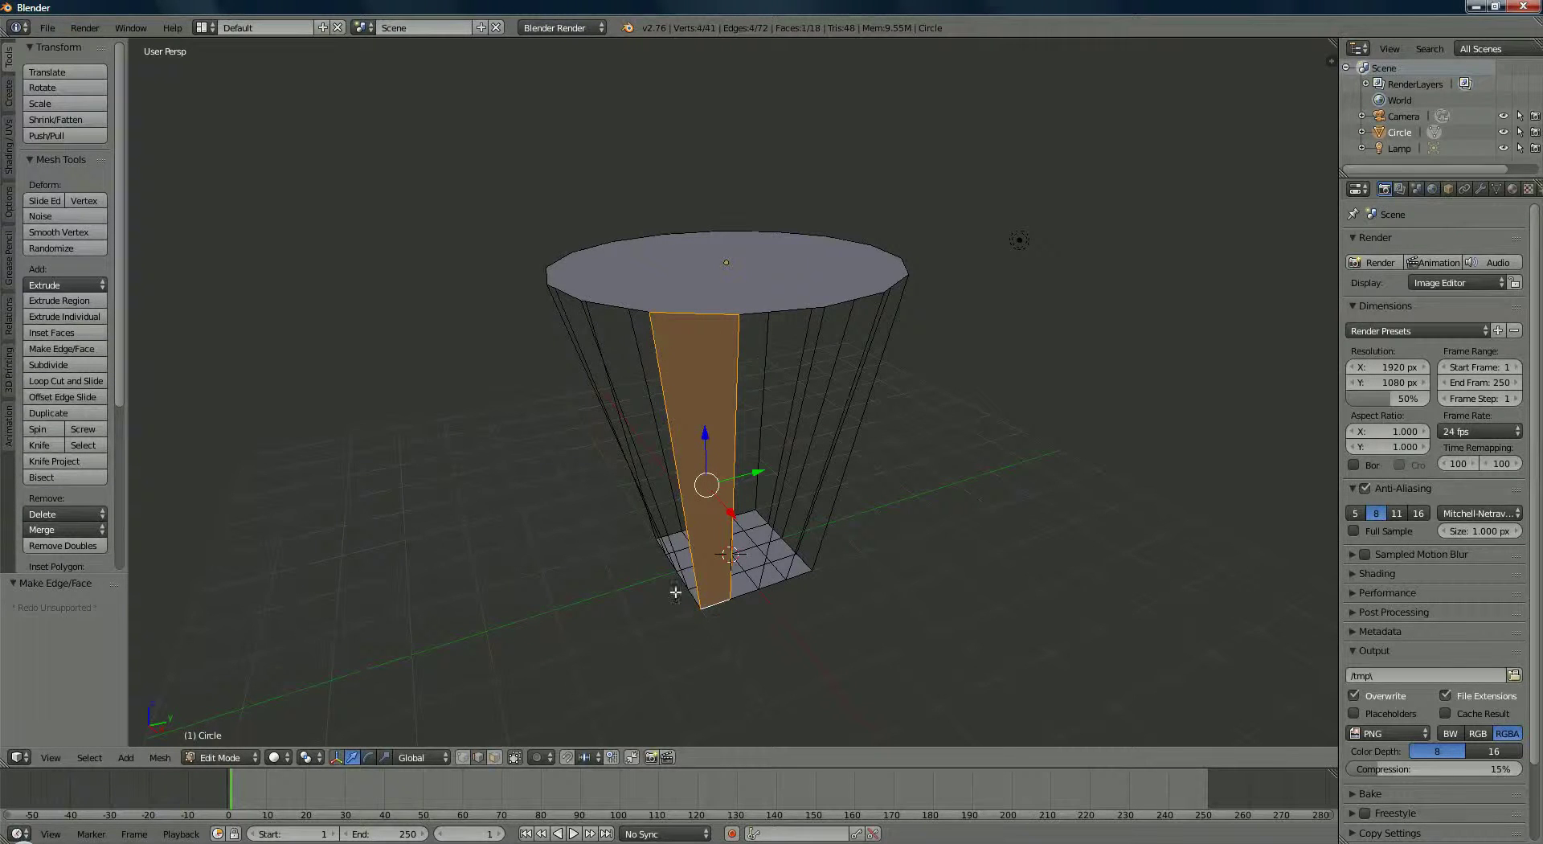
Fill the second wall gap on that side with a face from its circle, plane and two connecting edges.
middle_drag(744, 610, 711, 598)
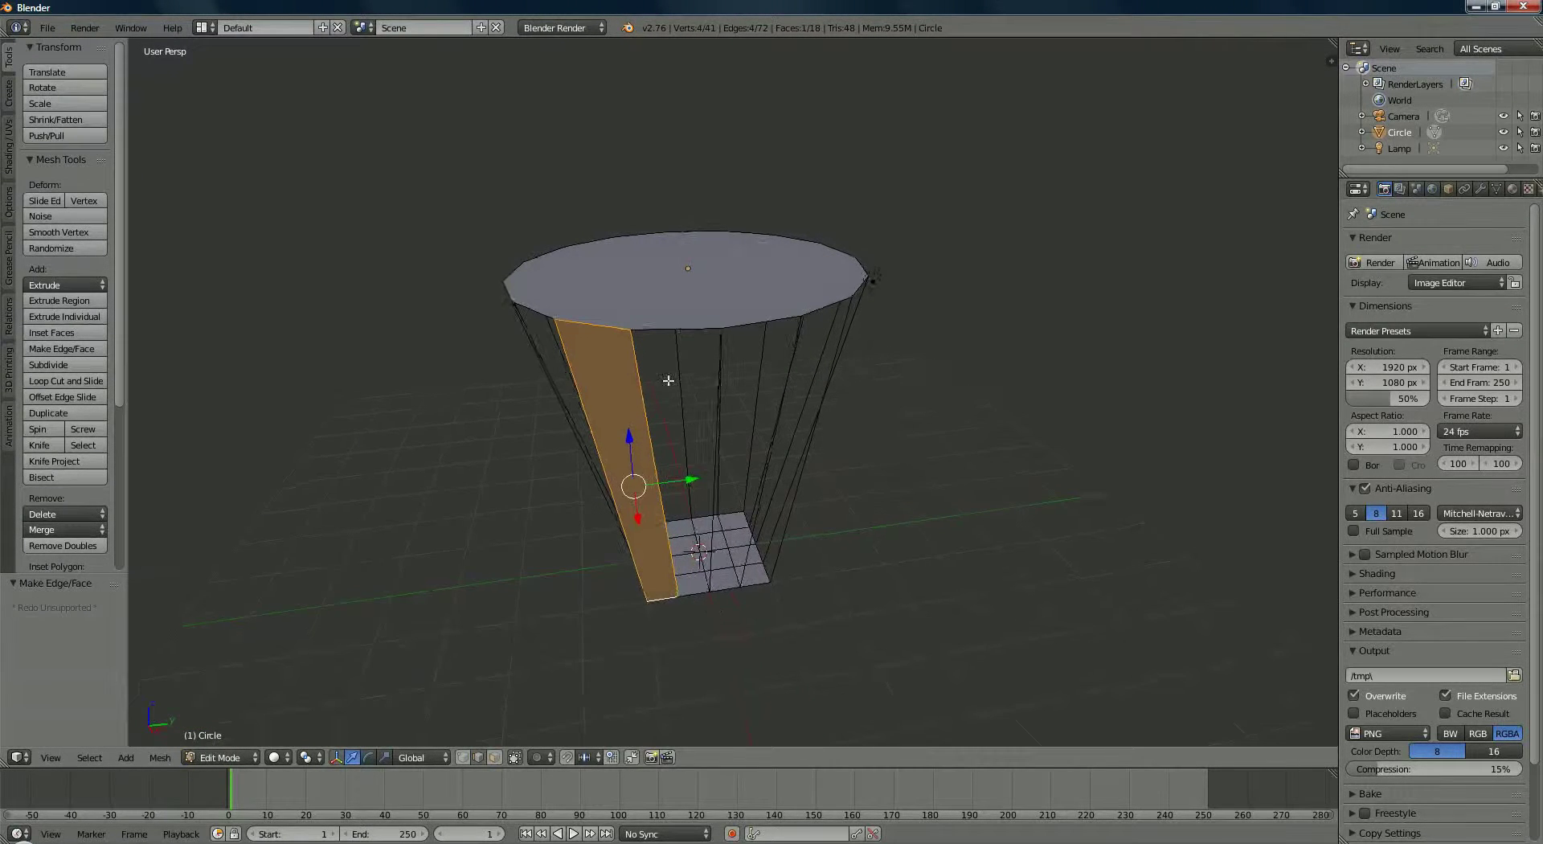
right_click(671, 331)
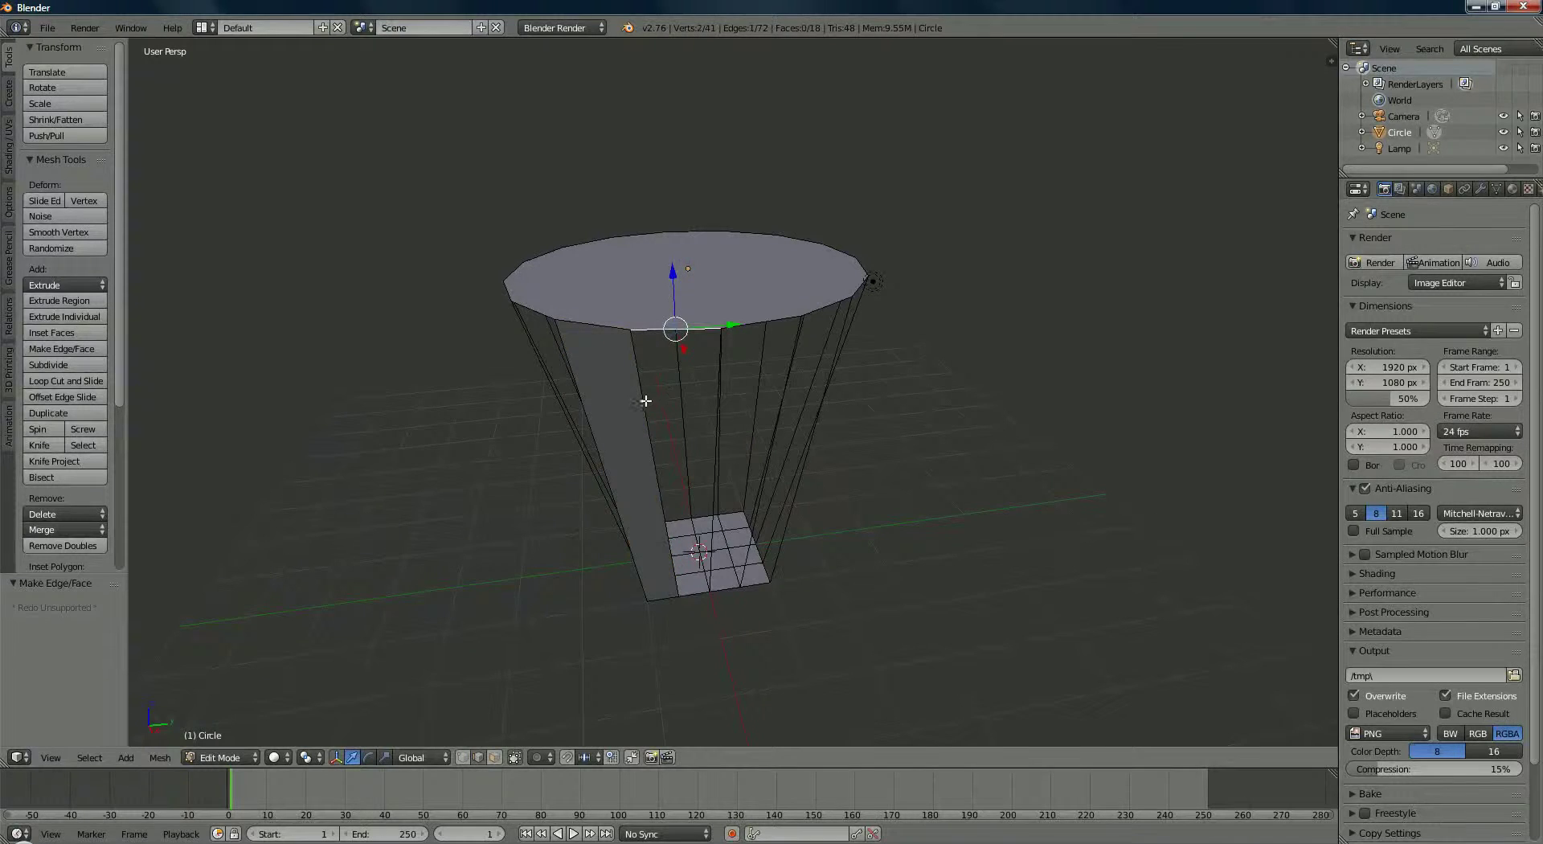
shift+right_click(645, 400)
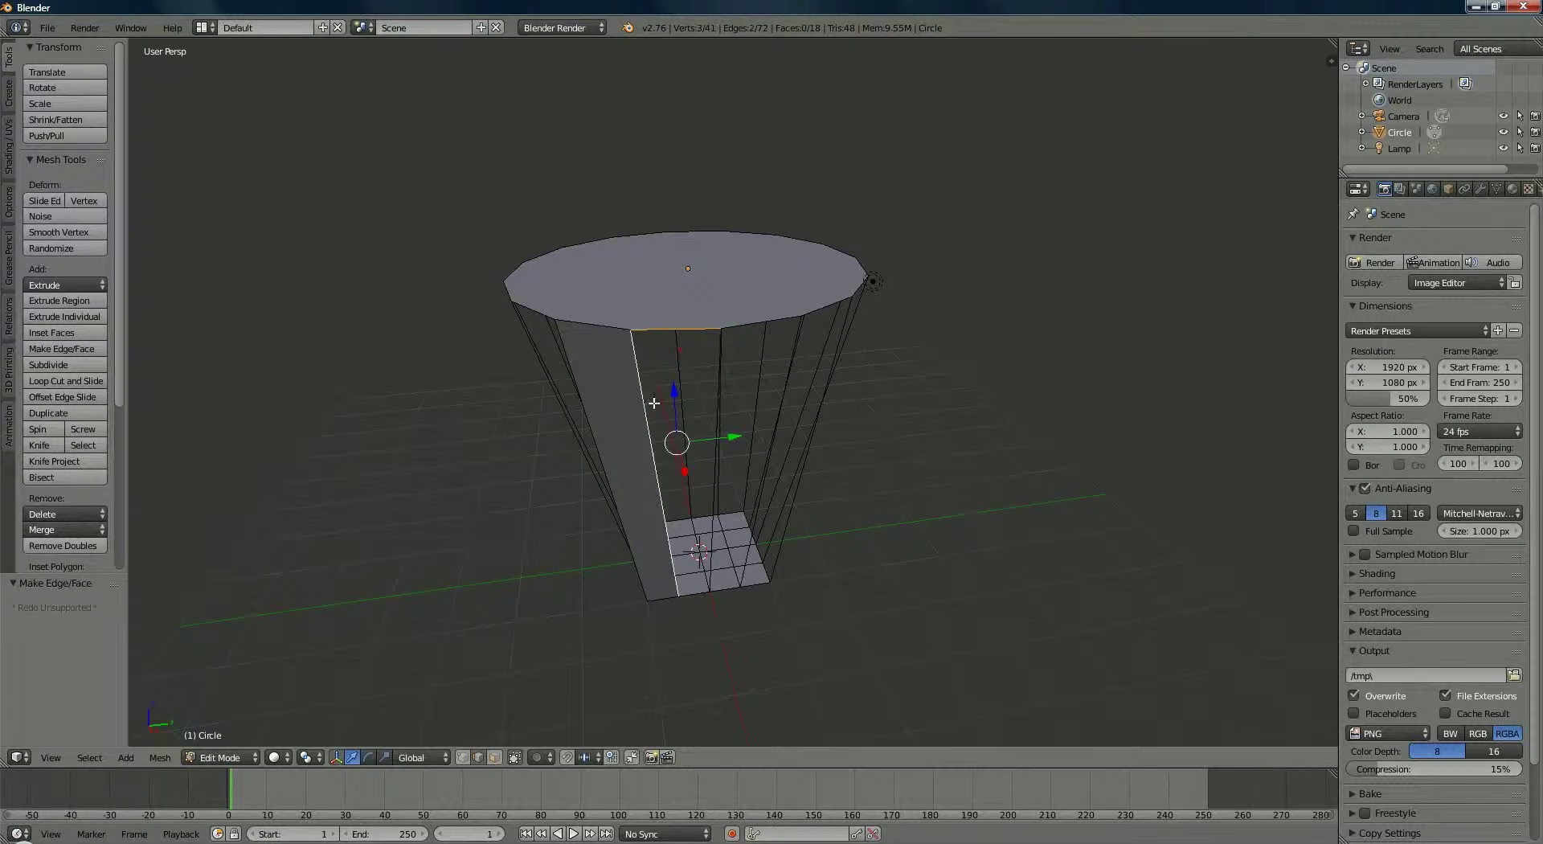
shift+right_click(717, 440)
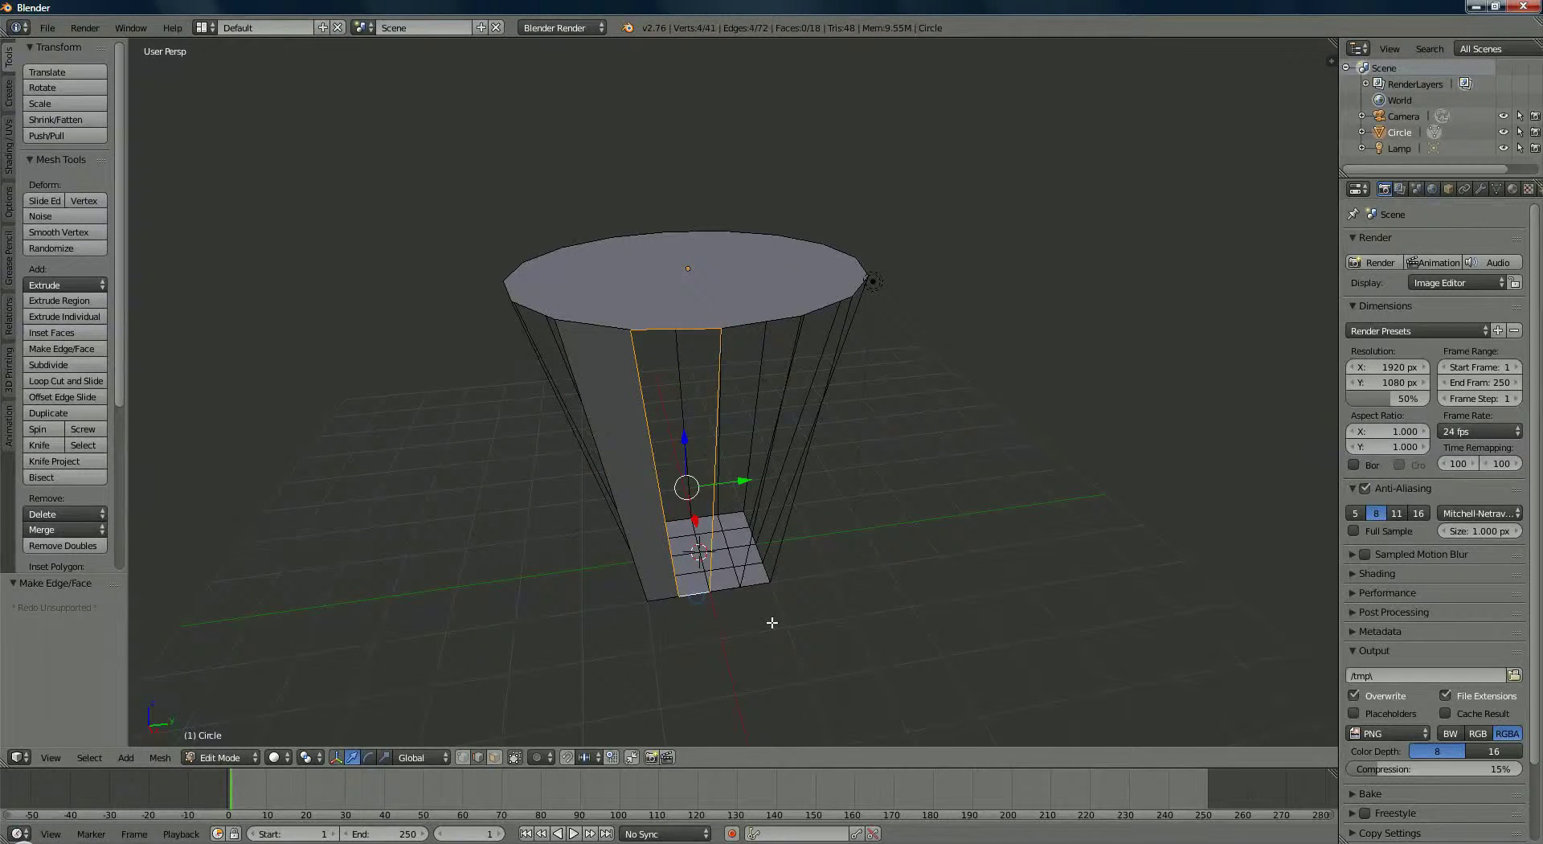
key(f)
Fill the third wall gap on the same side with a face from its four bounding edges.
middle_drag(793, 527, 756, 538)
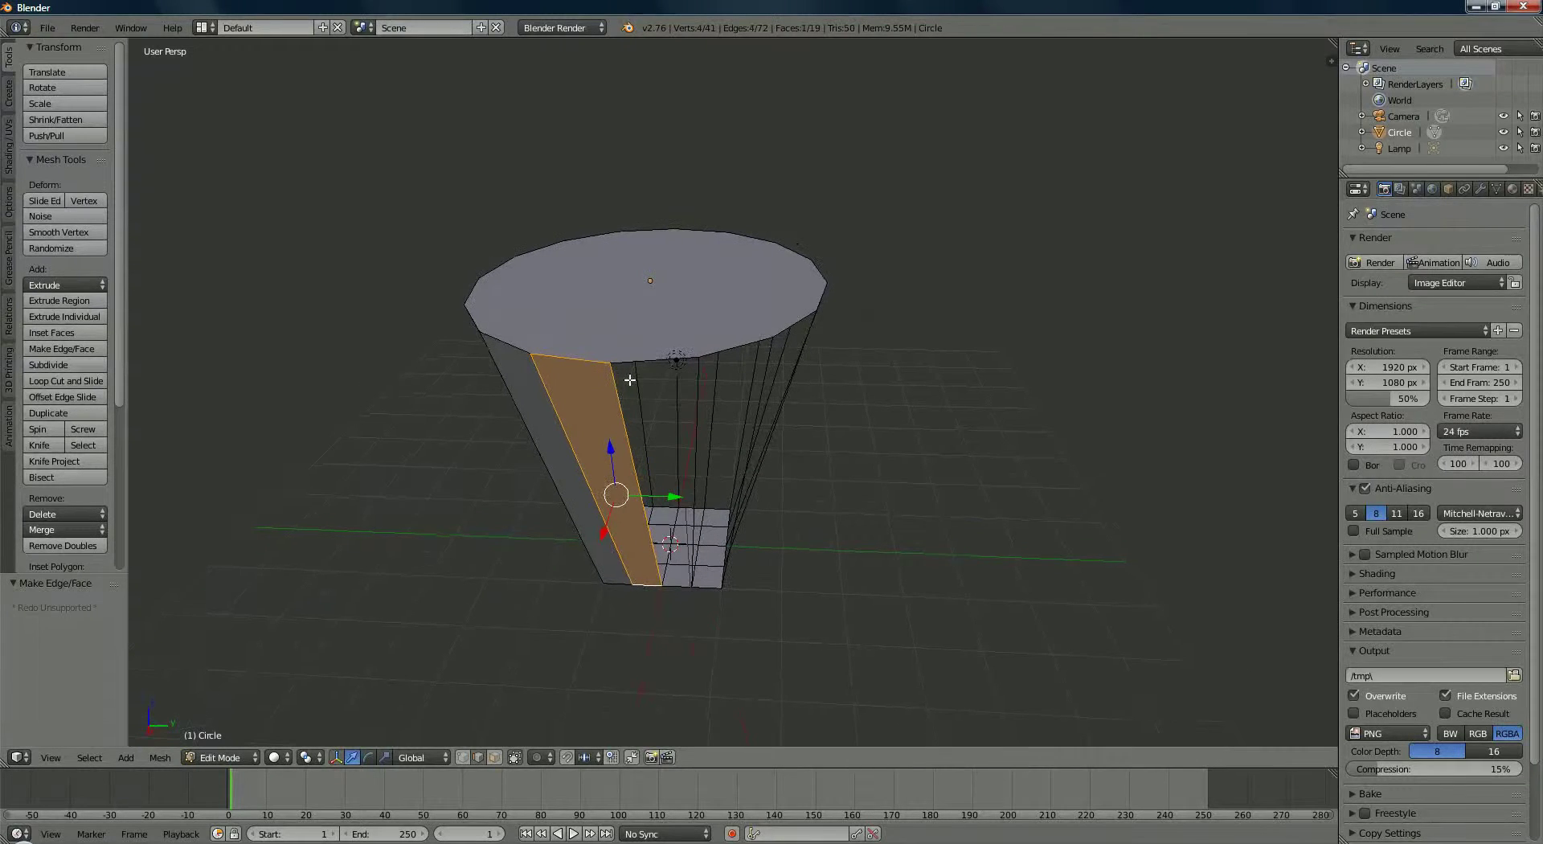
right_click(628, 364)
shift+right_click(624, 399)
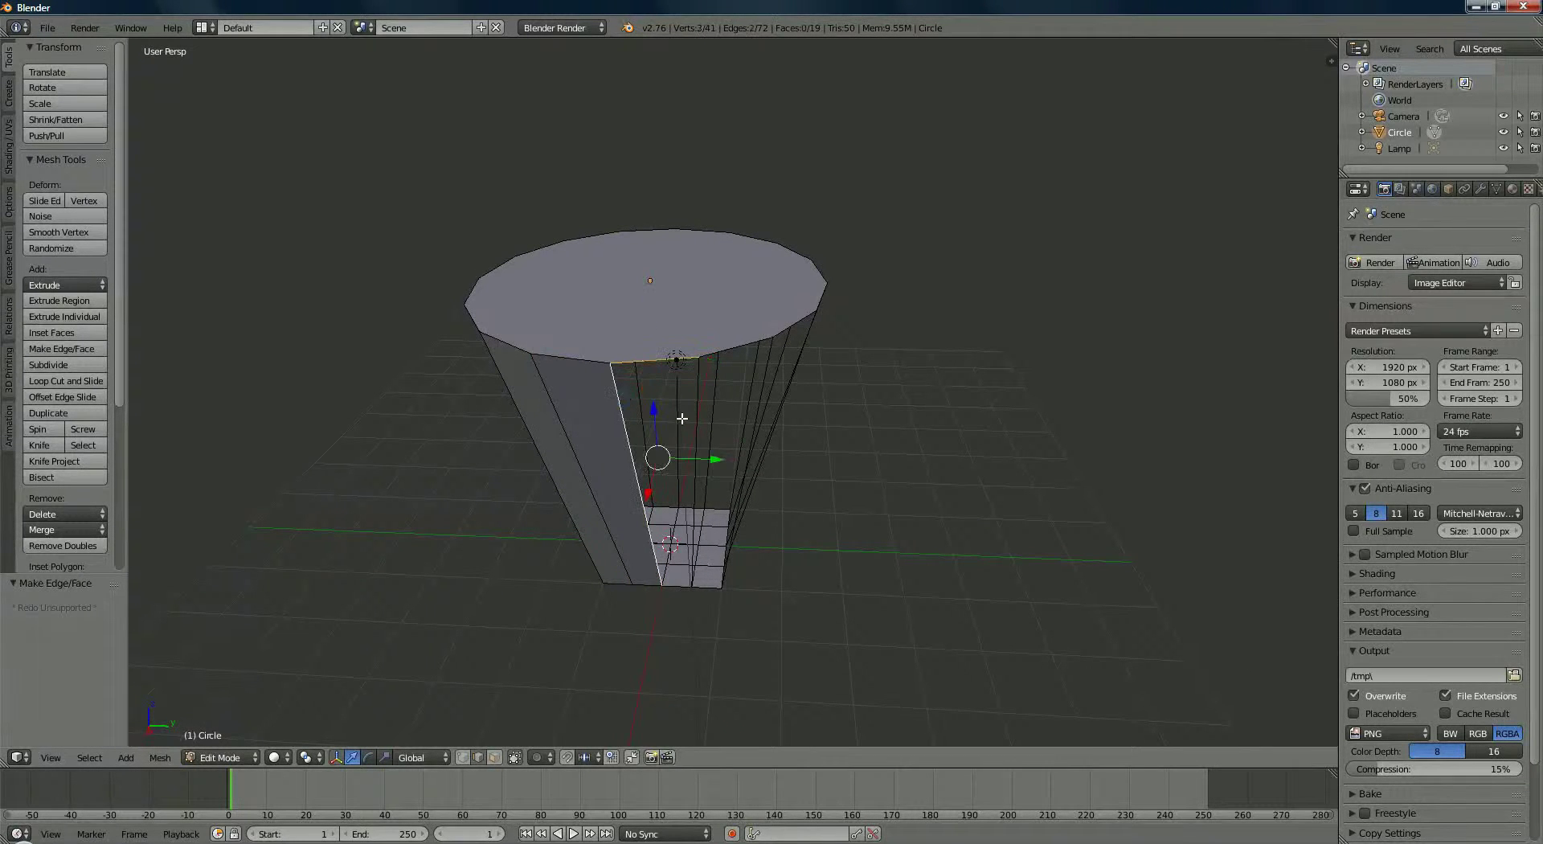
shift+right_click(695, 391)
shift+right_click(684, 589)
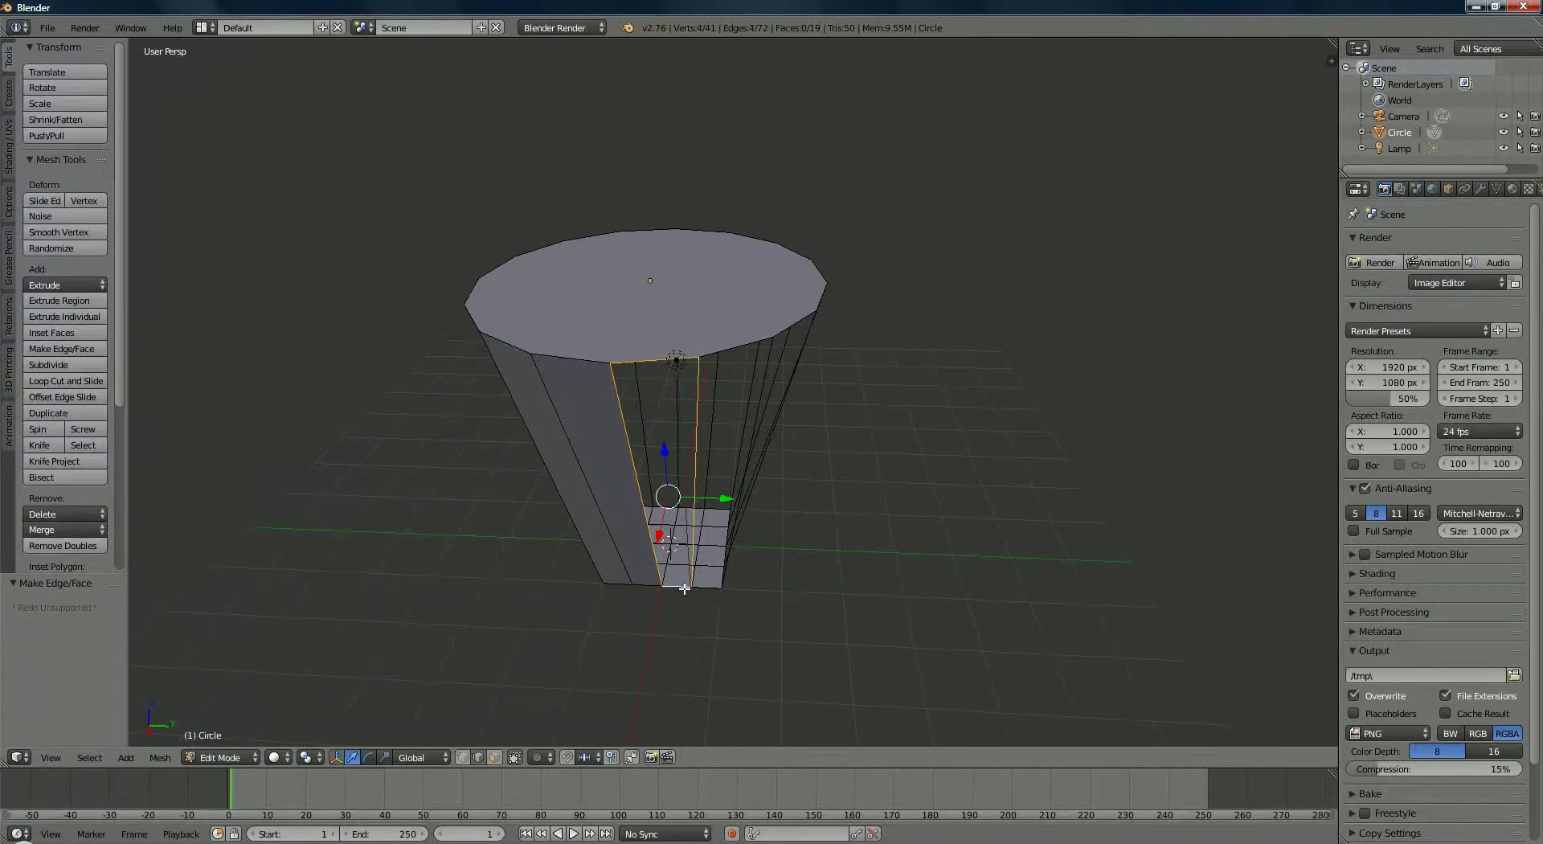
key(f)
Fill the fourth wall gap, ending at the plane's next corner, with a face to complete the first side.
middle_drag(755, 478, 744, 489)
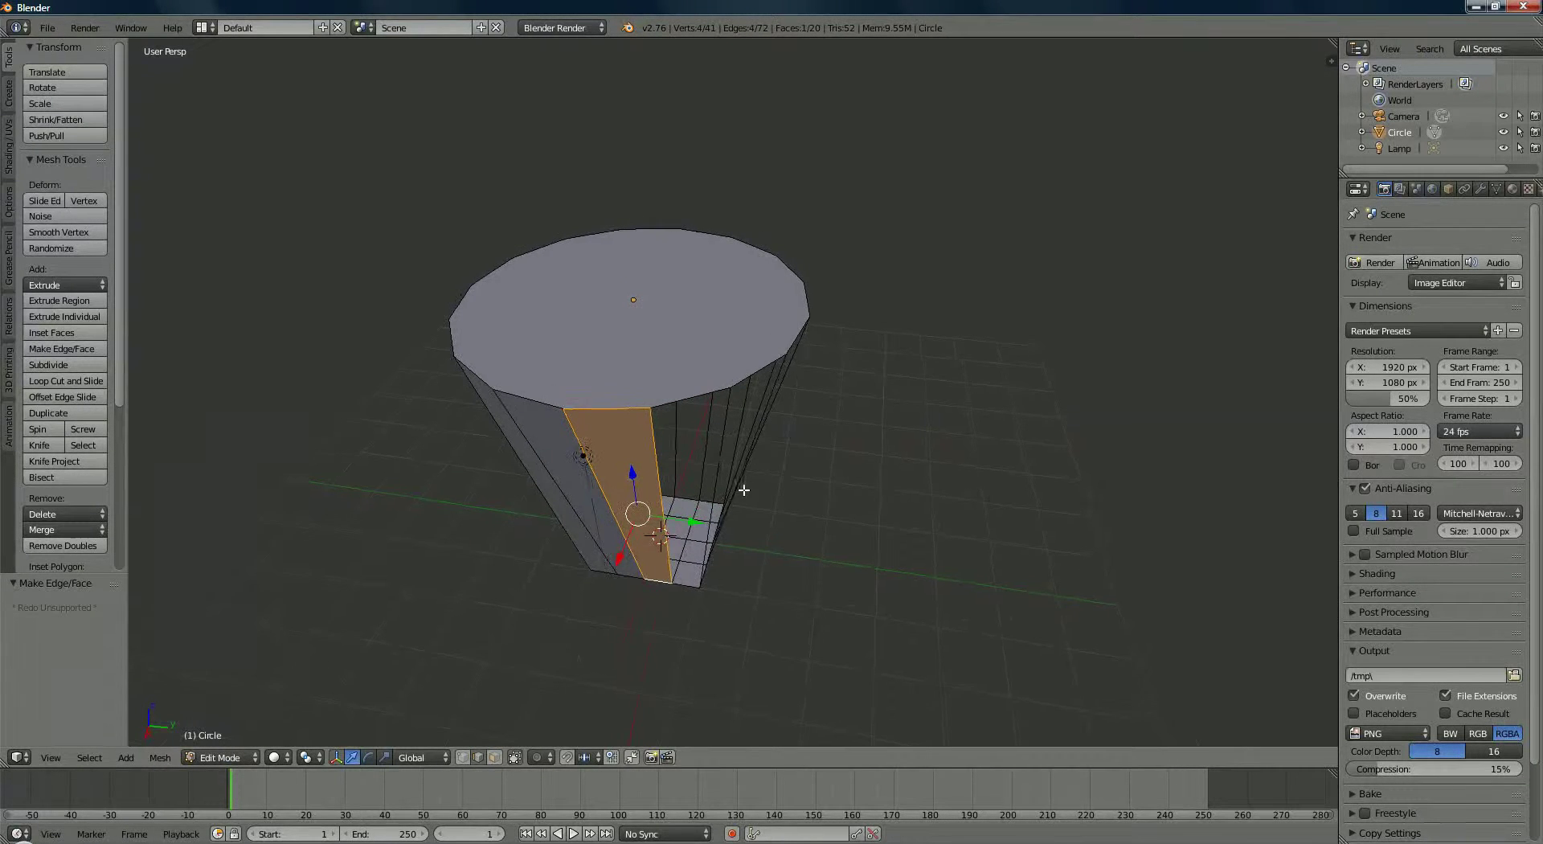
right_click(683, 404)
shift+right_click(660, 470)
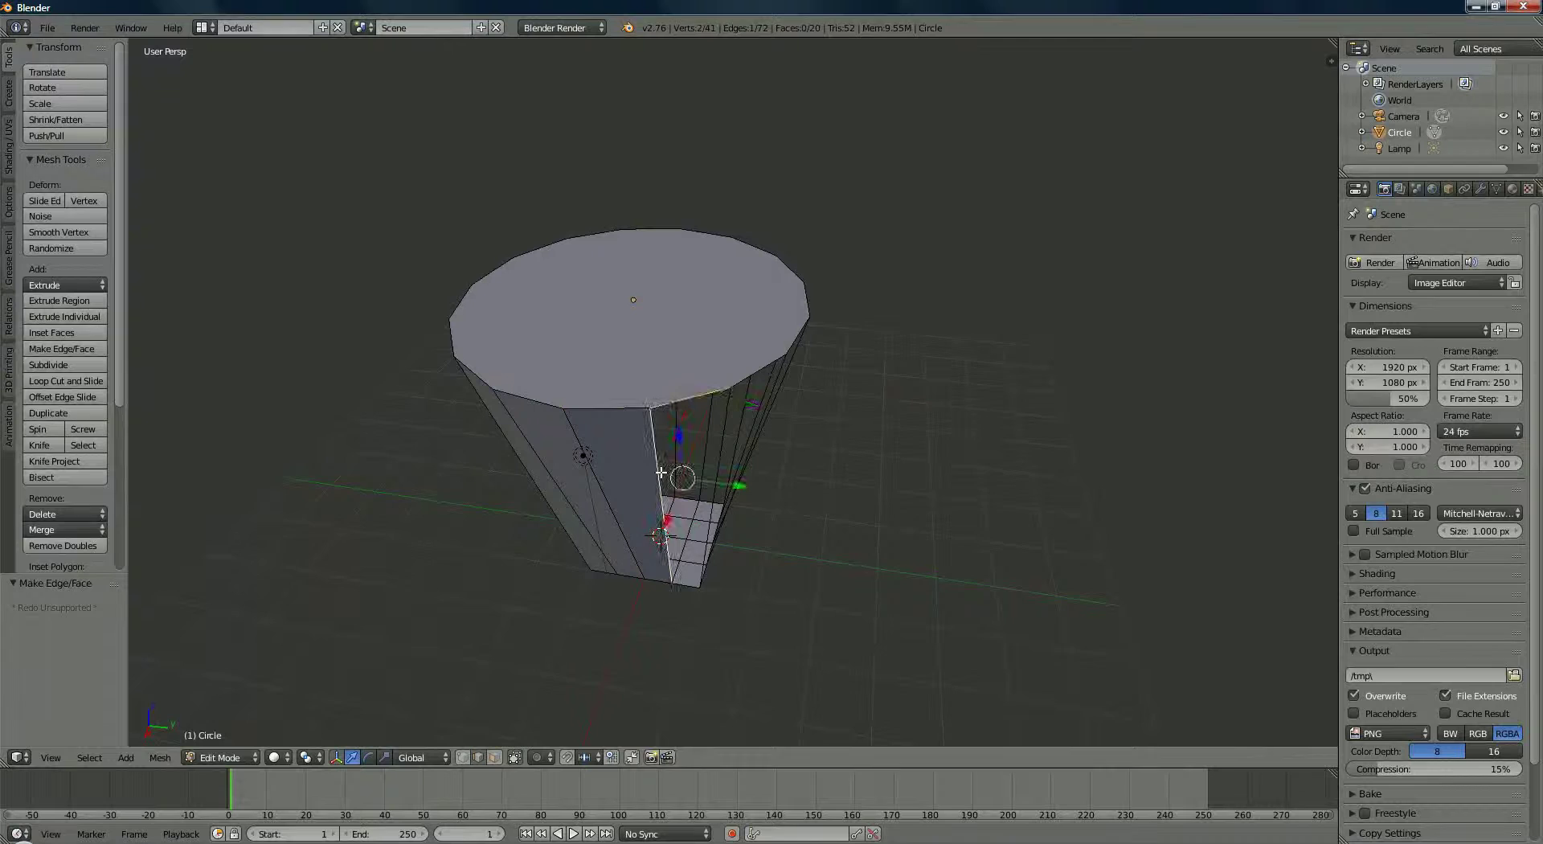
shift+right_click(723, 443)
shift+right_click(690, 585)
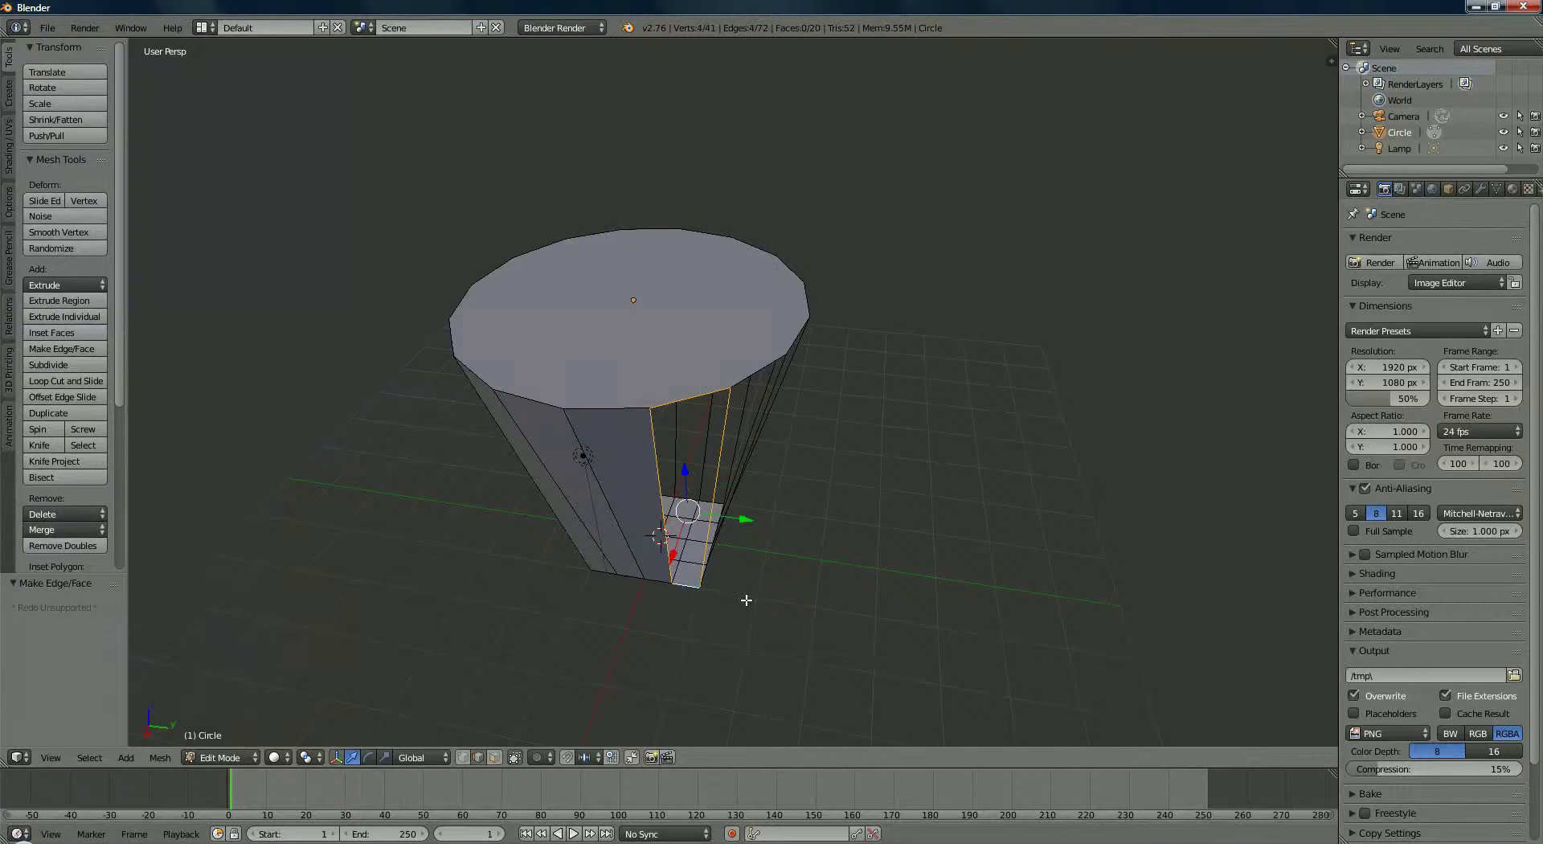
key(f)
Fill the first wall gap around the corner, on the plane's adjacent side, with a face.
middle_drag(746, 601, 561, 406)
right_click(574, 379)
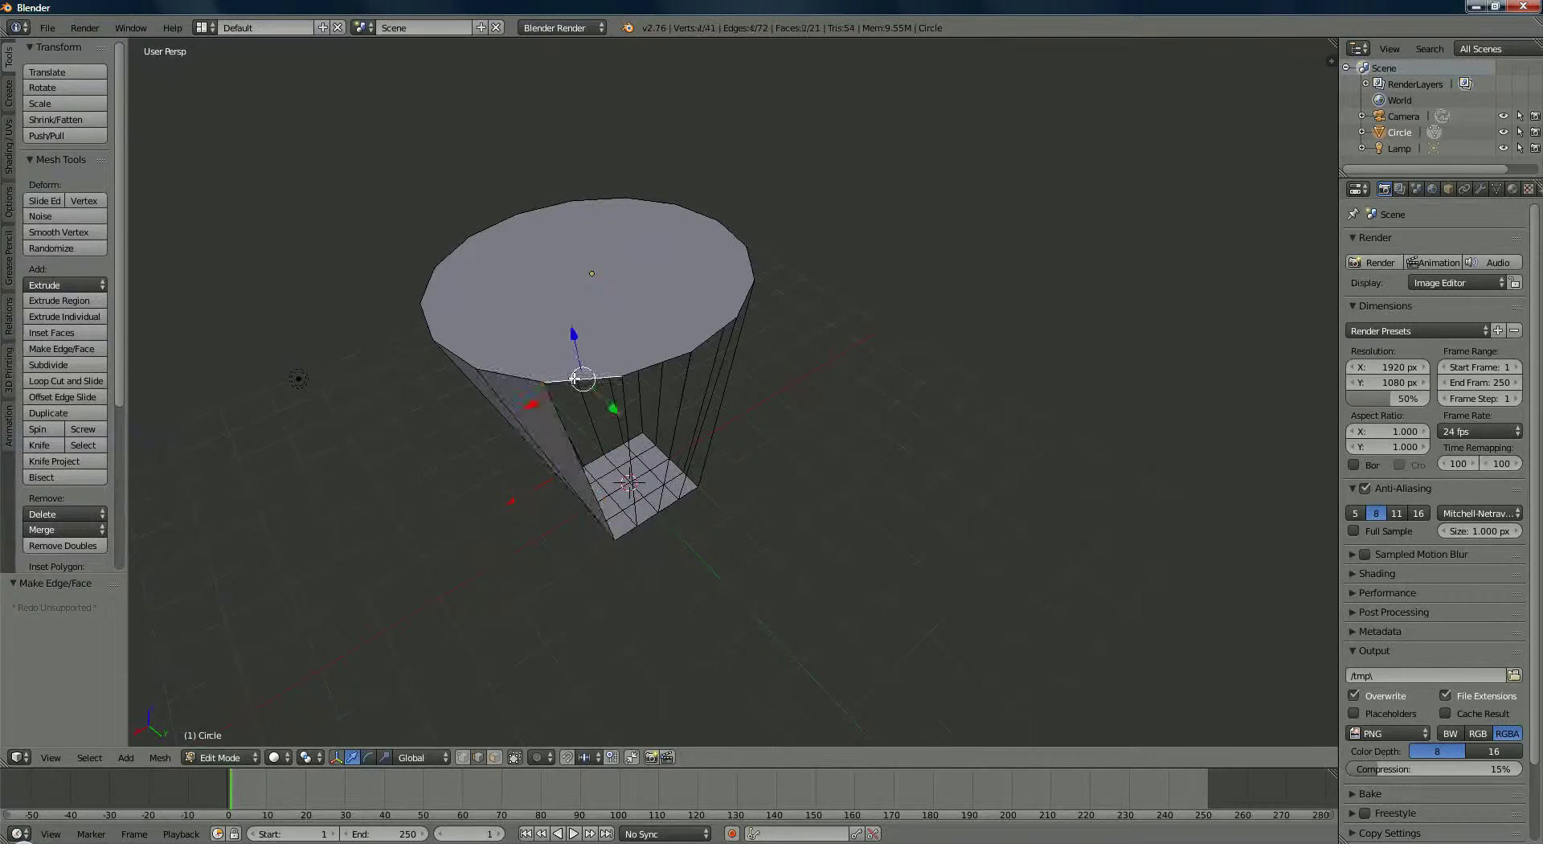
shift+right_click(626, 409)
shift+right_click(574, 453)
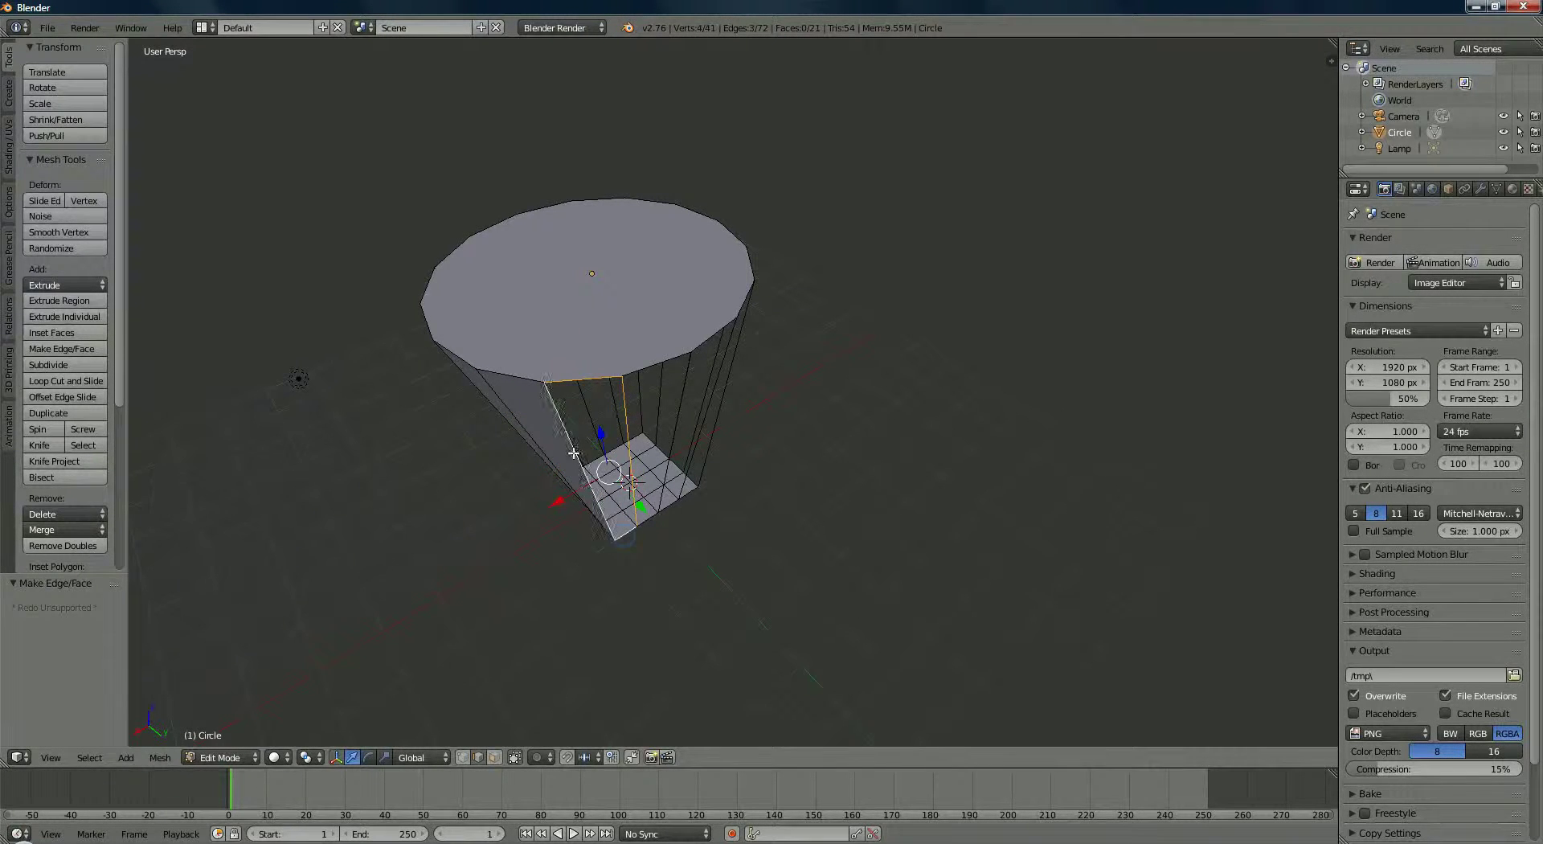
key(f)
Fill the adjacent side's second wall gap with a face, undoing any edge selected beyond its four bounding edges.
middle_drag(619, 470, 628, 464)
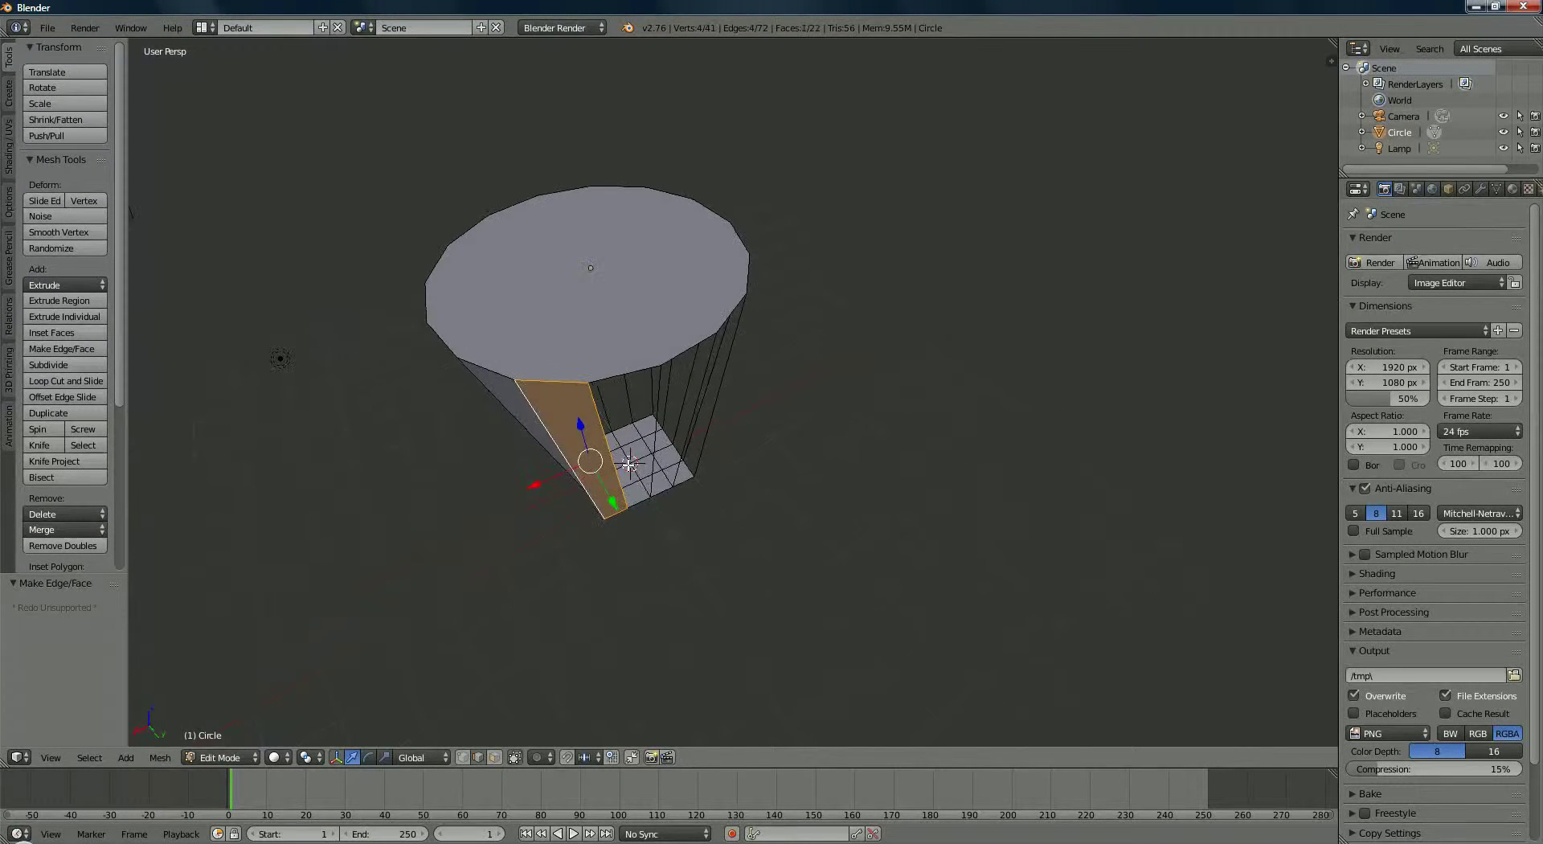
right_click(634, 371)
shift+right_click(657, 406)
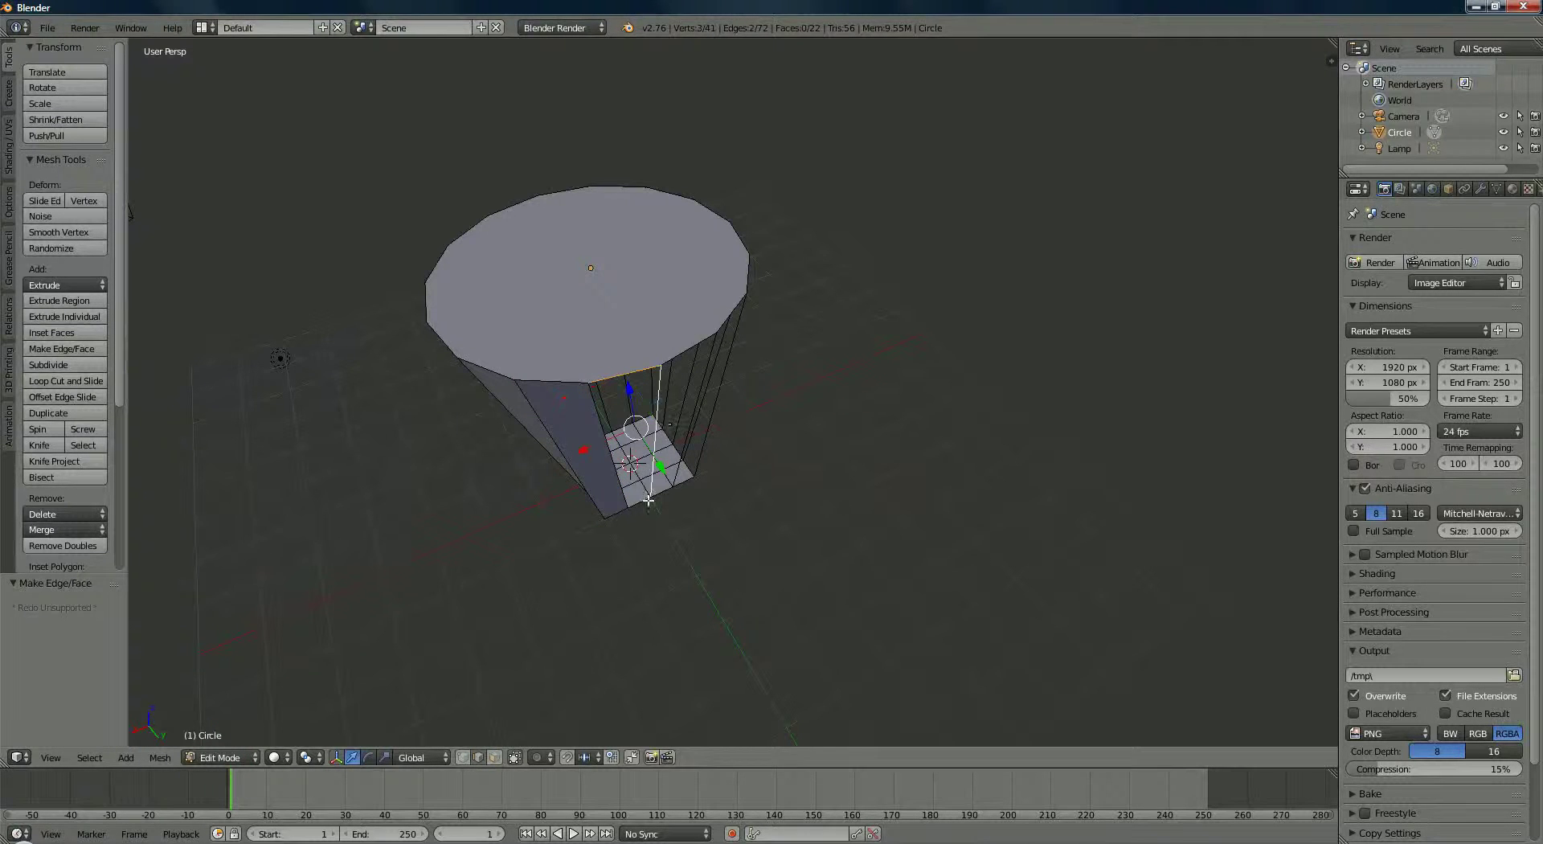
shift+right_click(603, 430)
shift+right_click(681, 479)
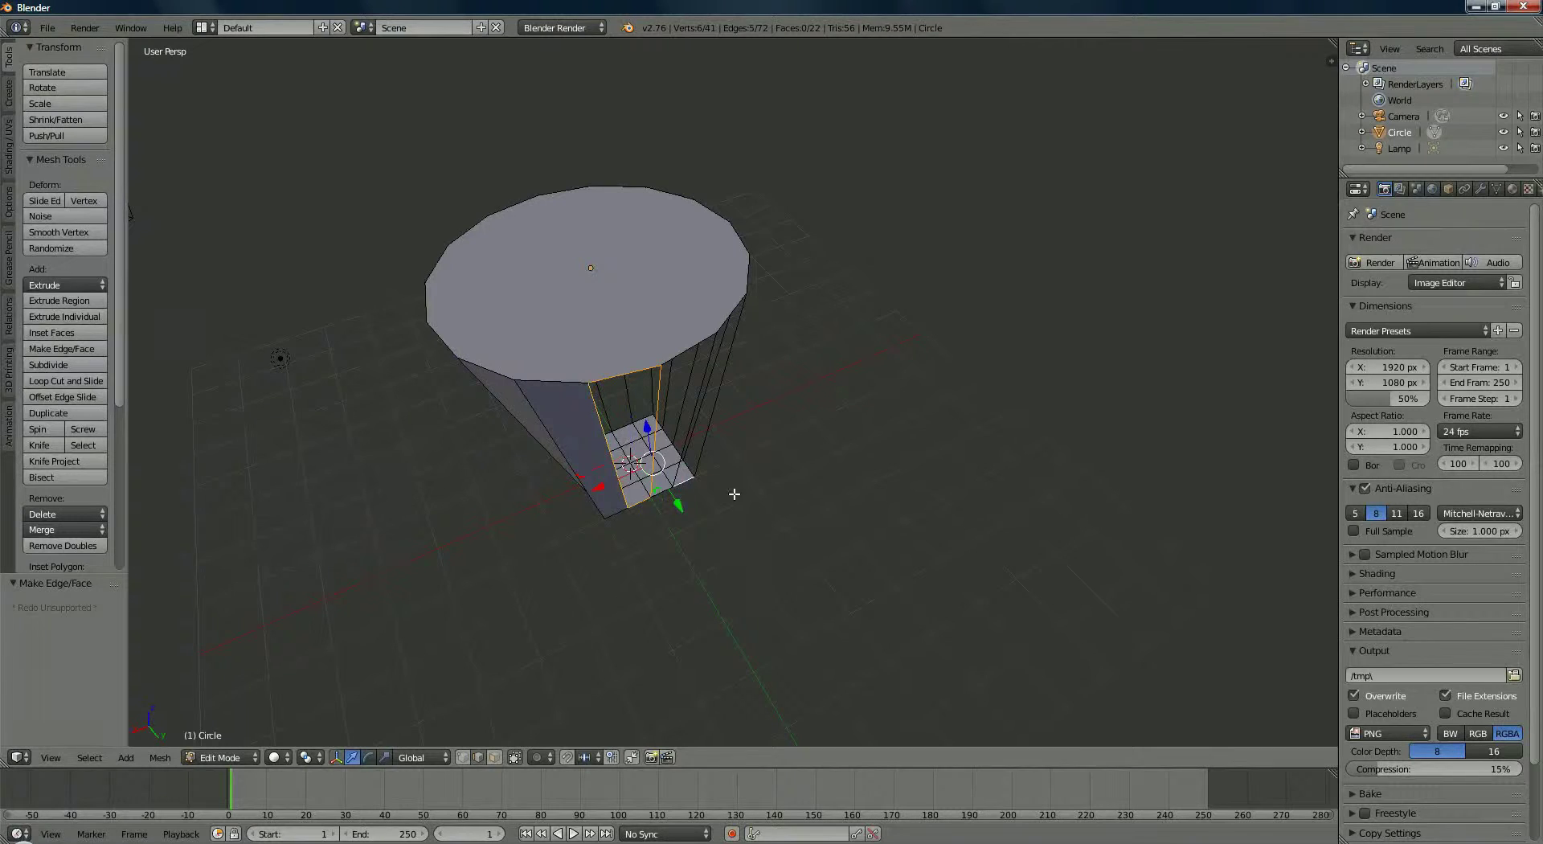
key(ctrl+z)
key(f)
Fill the adjacent side's third wall gap with a face from its circle, plane and two connecting edges.
right_click(681, 366)
middle_drag(723, 484, 661, 470)
shift+right_click(659, 462)
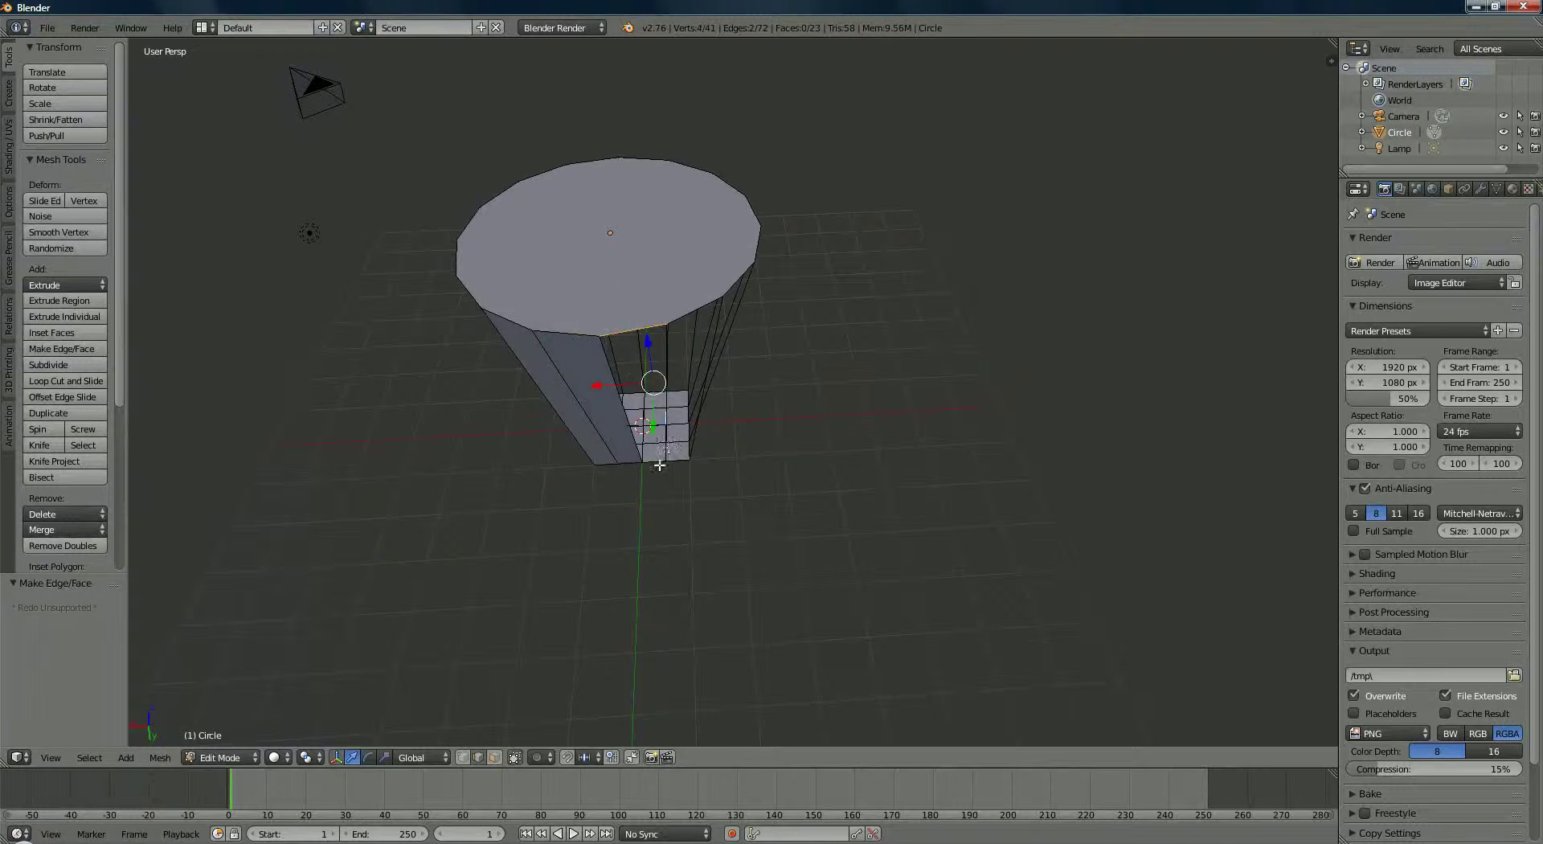
shift+right_click(635, 405)
shift+right_click(667, 377)
middle_drag(688, 509, 668, 421)
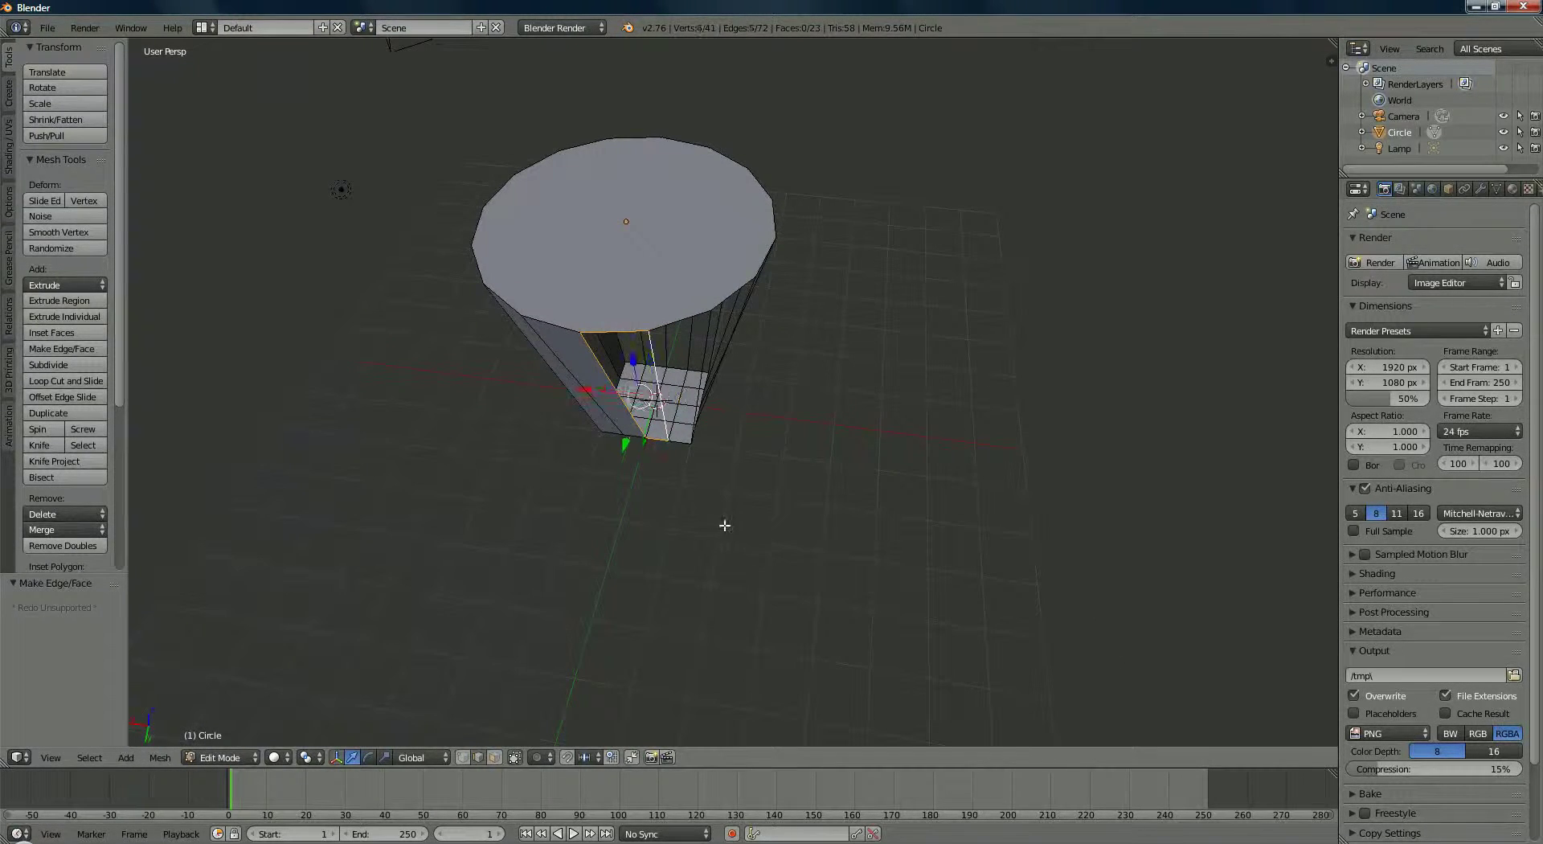
key(f)
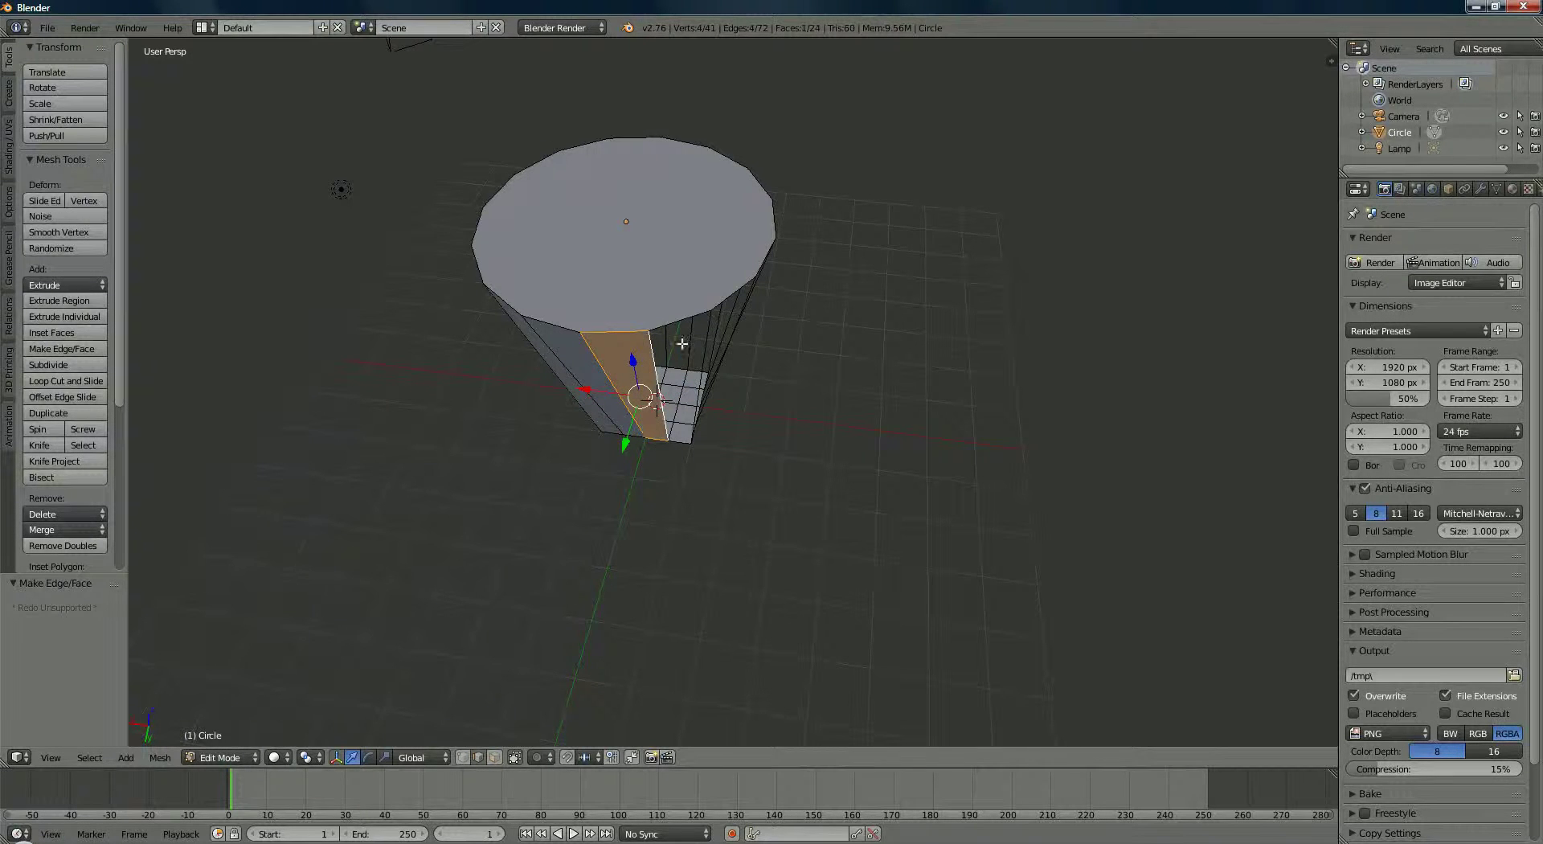
Fill the adjacent side's last wall gap, up to the plane corner, with a face from its bounding edges.
right_click(682, 321)
shift+right_click(705, 341)
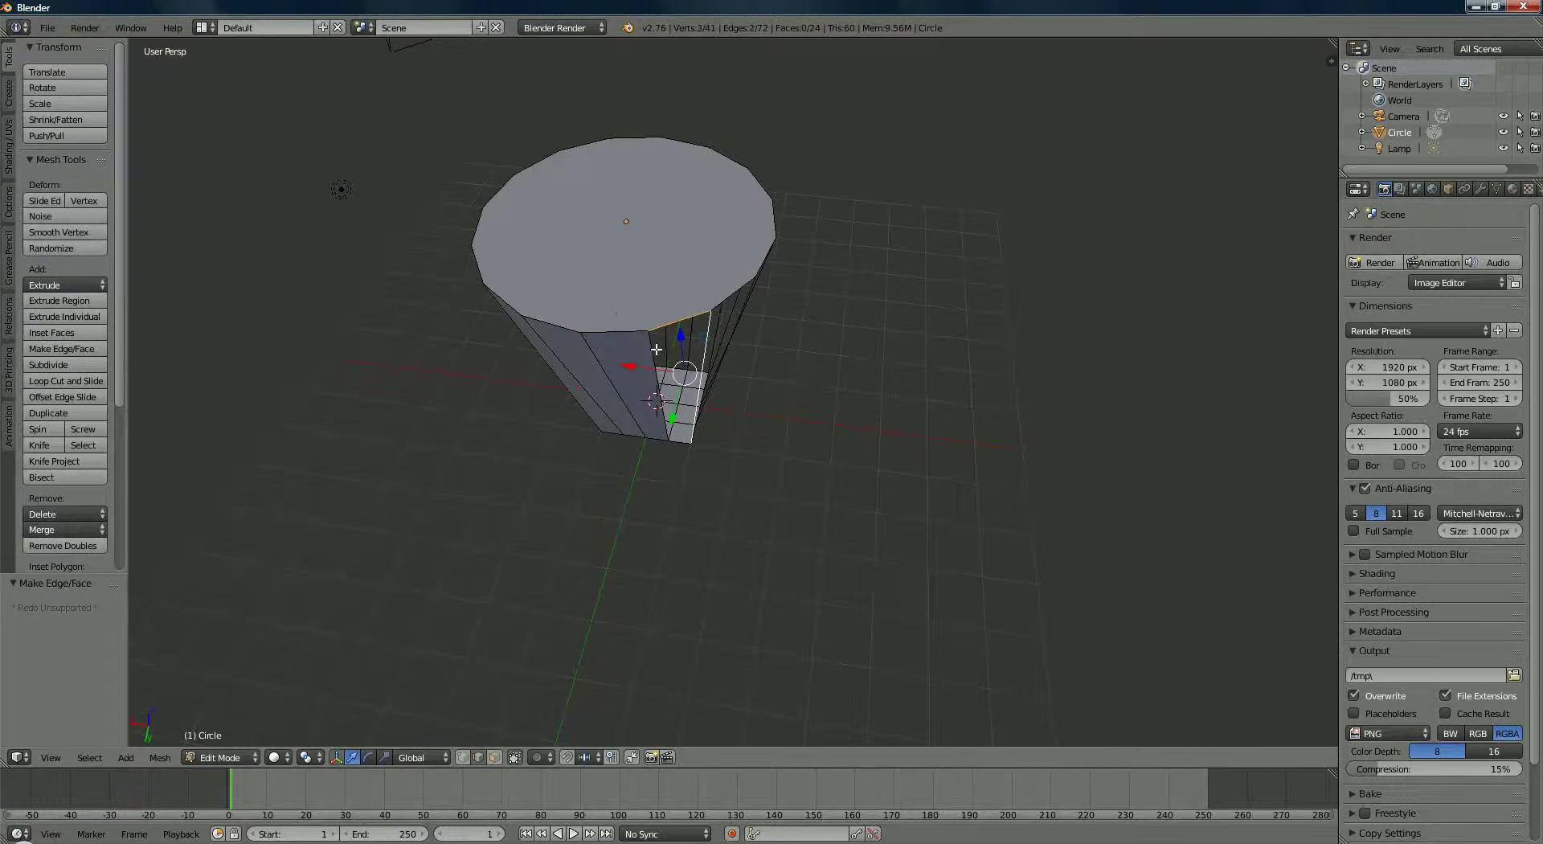
shift+right_click(683, 430)
shift+right_click(681, 443)
middle_drag(723, 451, 741, 368)
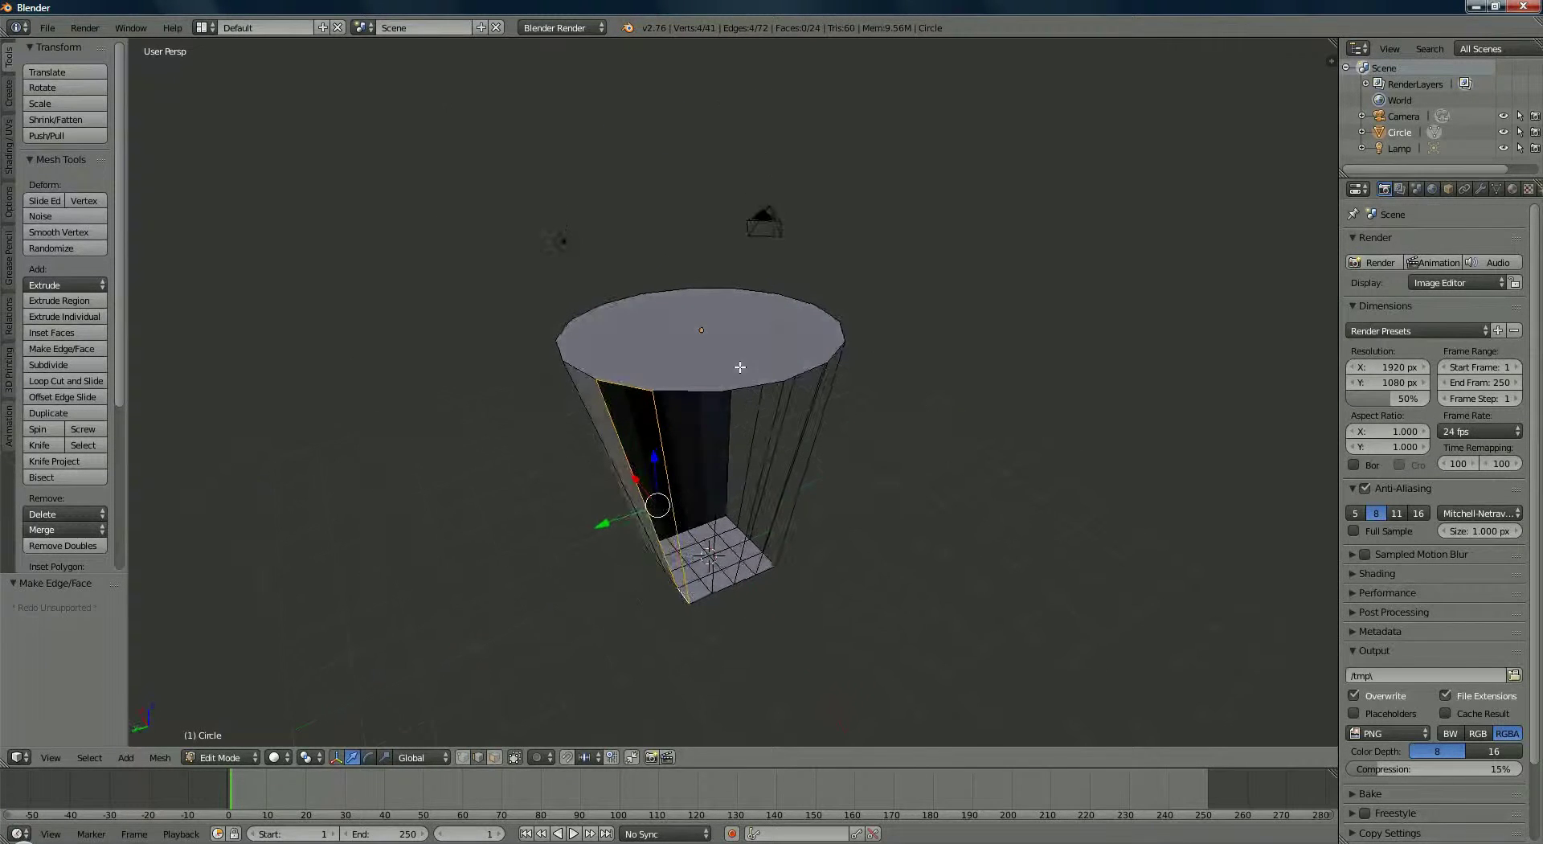
key(f)
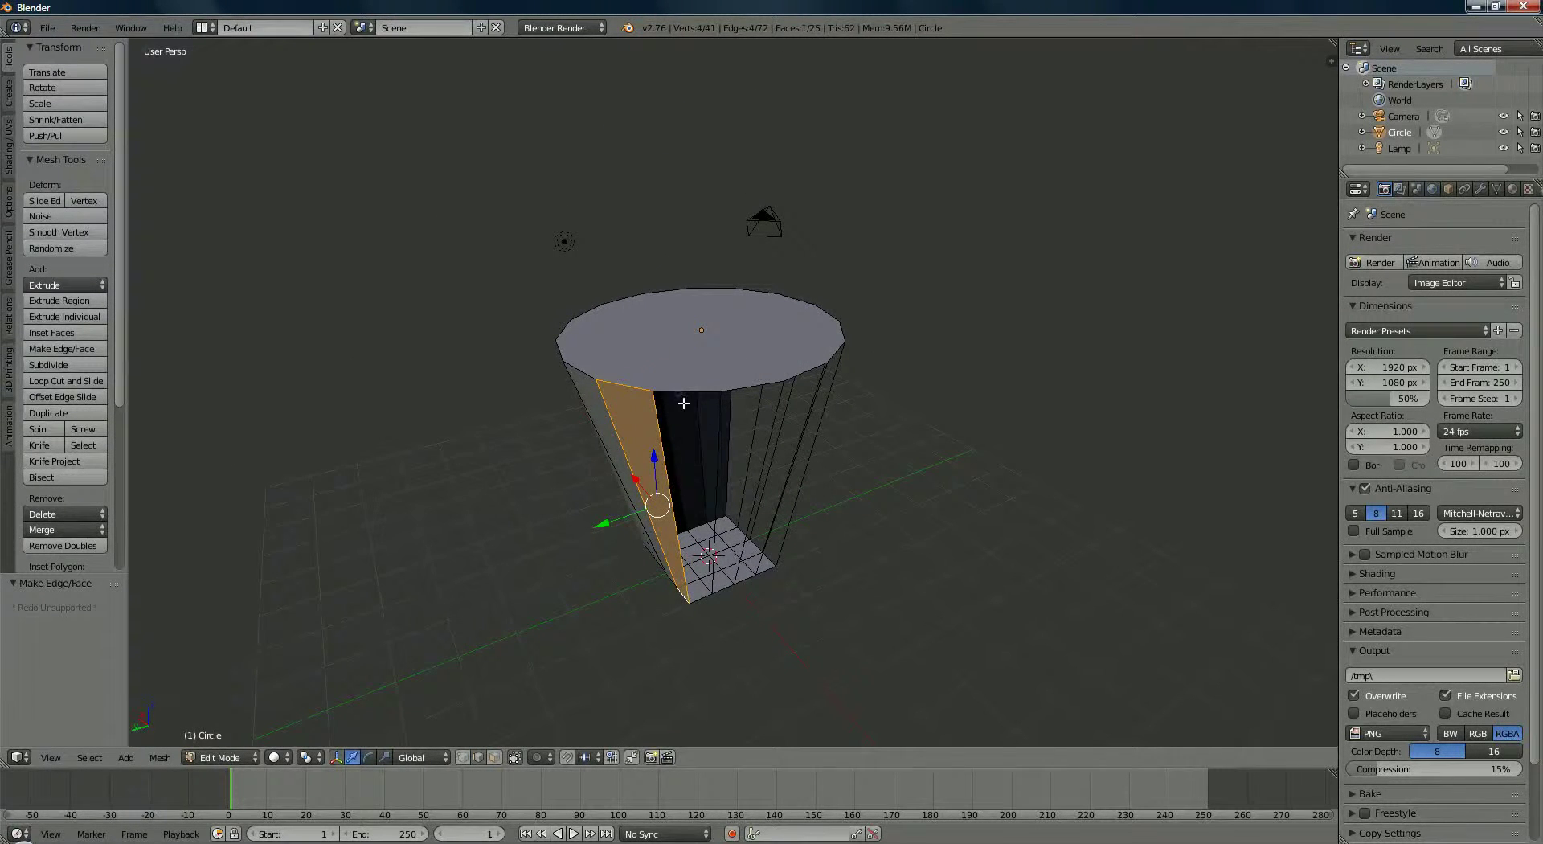
Fill the first wall gap around the corner, on the plane's third side, with a face from its four bounding edges.
right_click(683, 402)
shift+right_click(667, 478)
shift+right_click(717, 474)
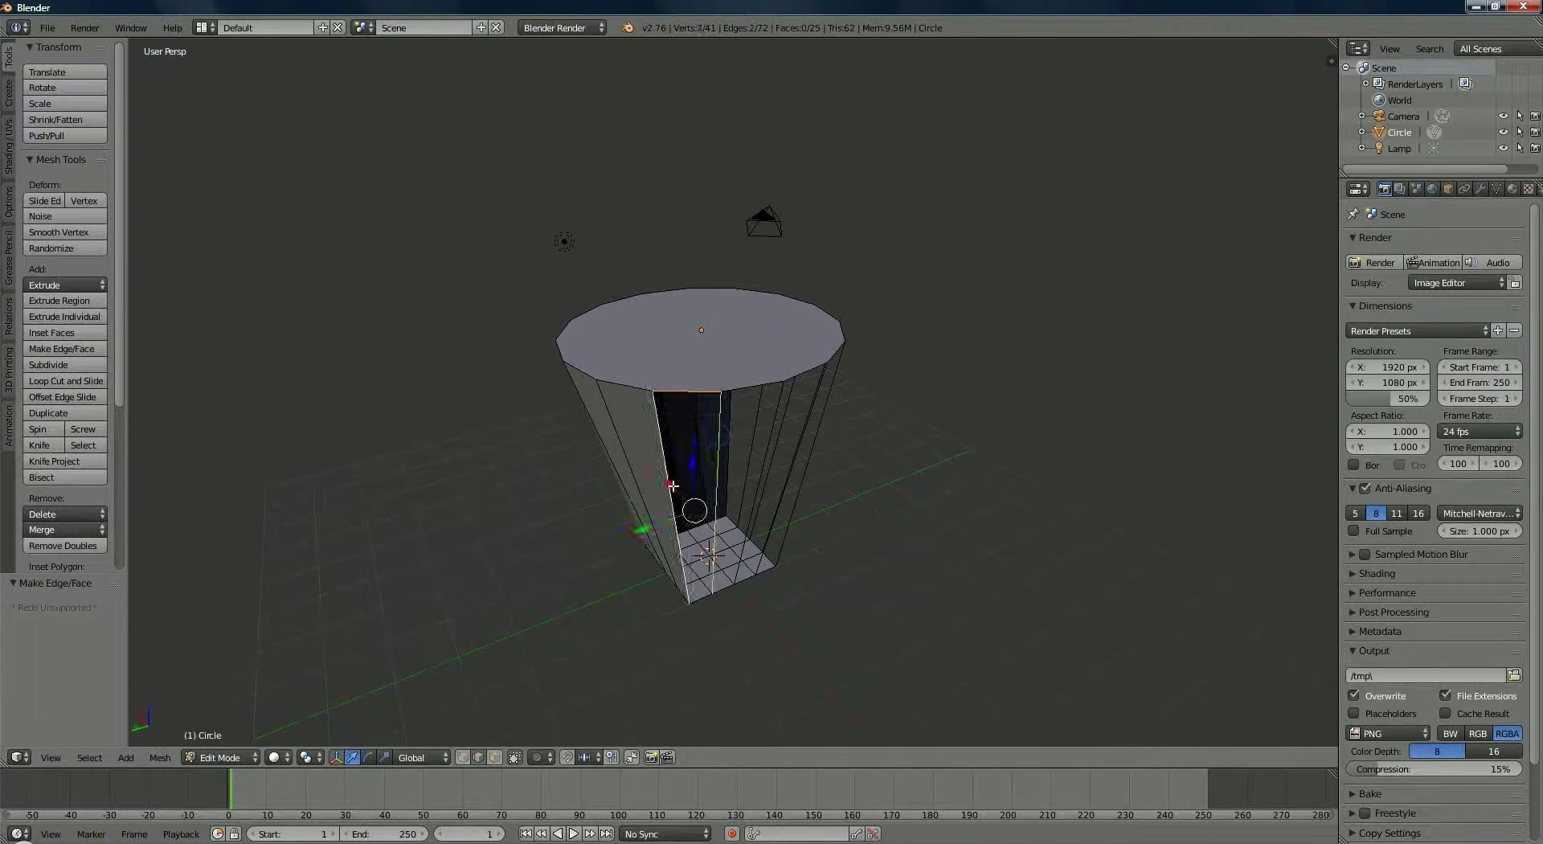
shift+right_click(706, 600)
key(f)
Fill the third side's second wall gap with a face from its circle, plane and two connecting edges.
right_click(759, 396)
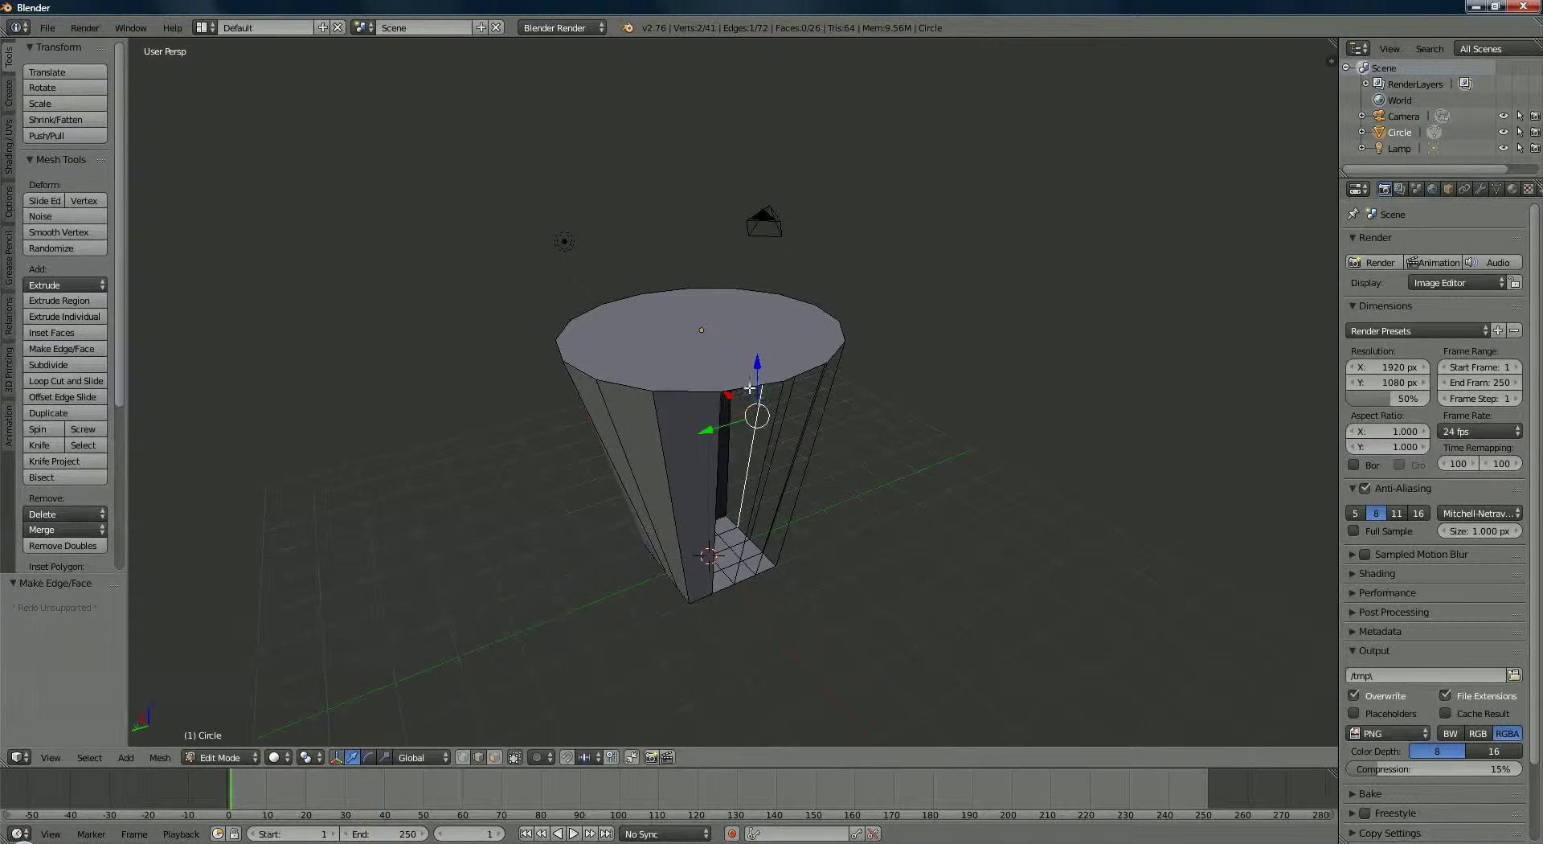
key(a)
right_click(746, 387)
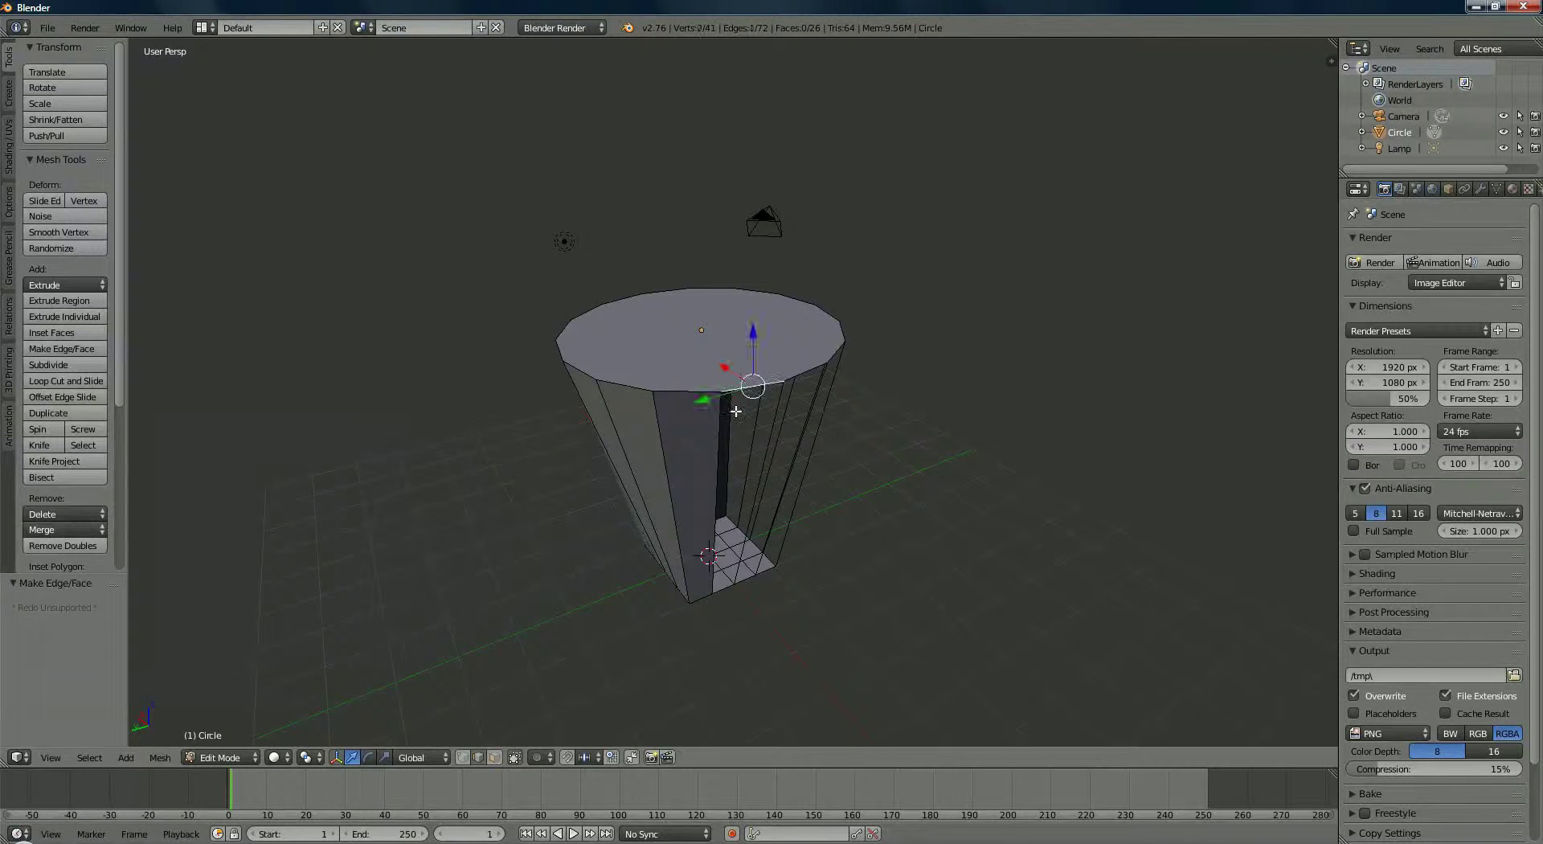
shift+right_click(727, 430)
shift+right_click(769, 438)
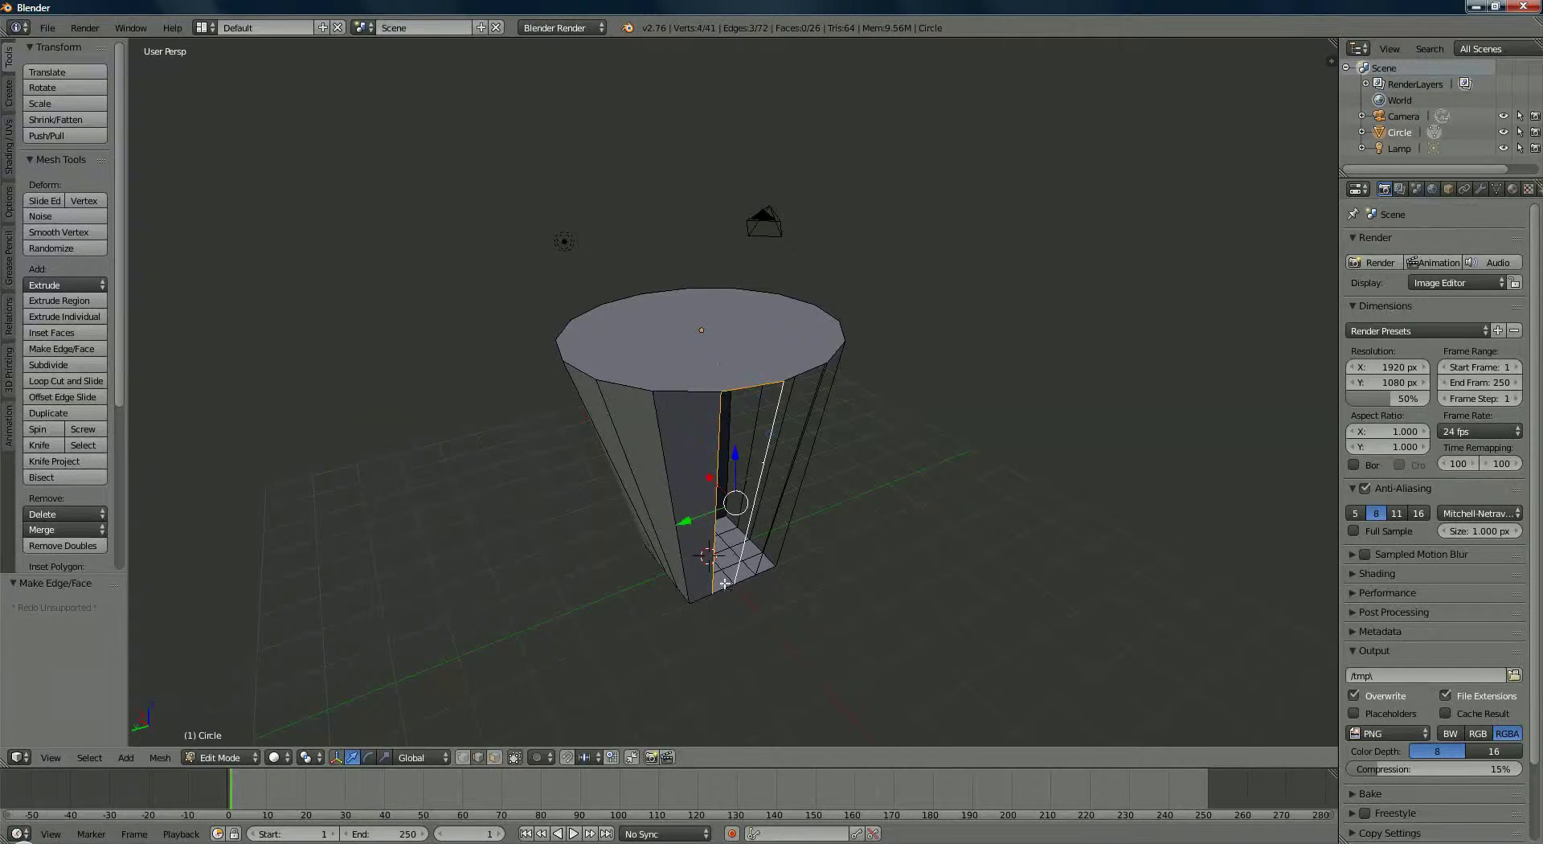
shift+right_click(768, 617)
key(f)
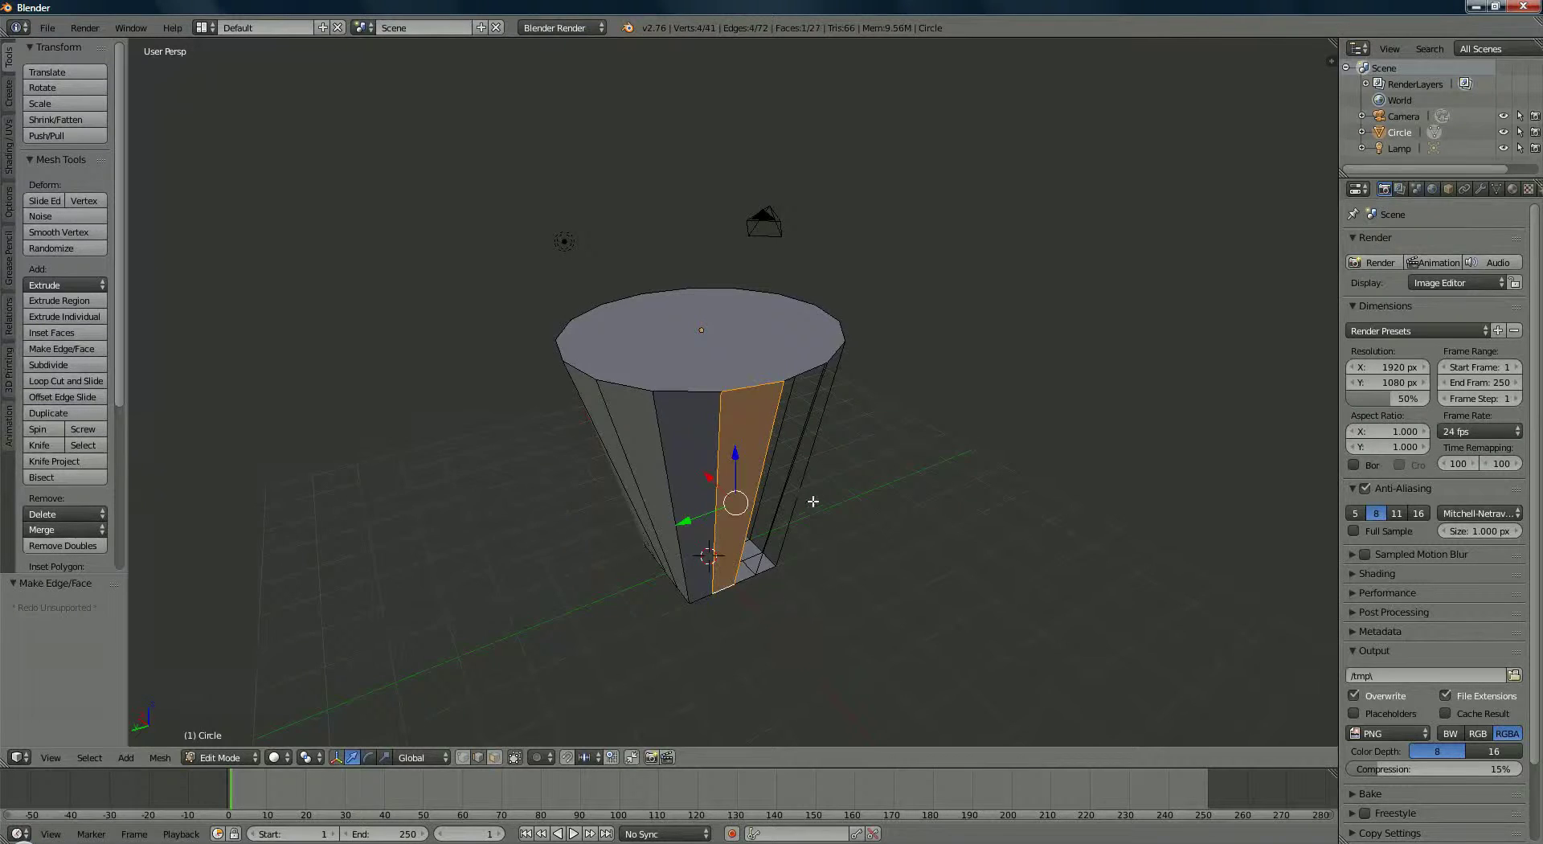
Fill the third side's third wall gap with a face from its bounding edges.
middle_drag(813, 503, 752, 514)
right_click(750, 417)
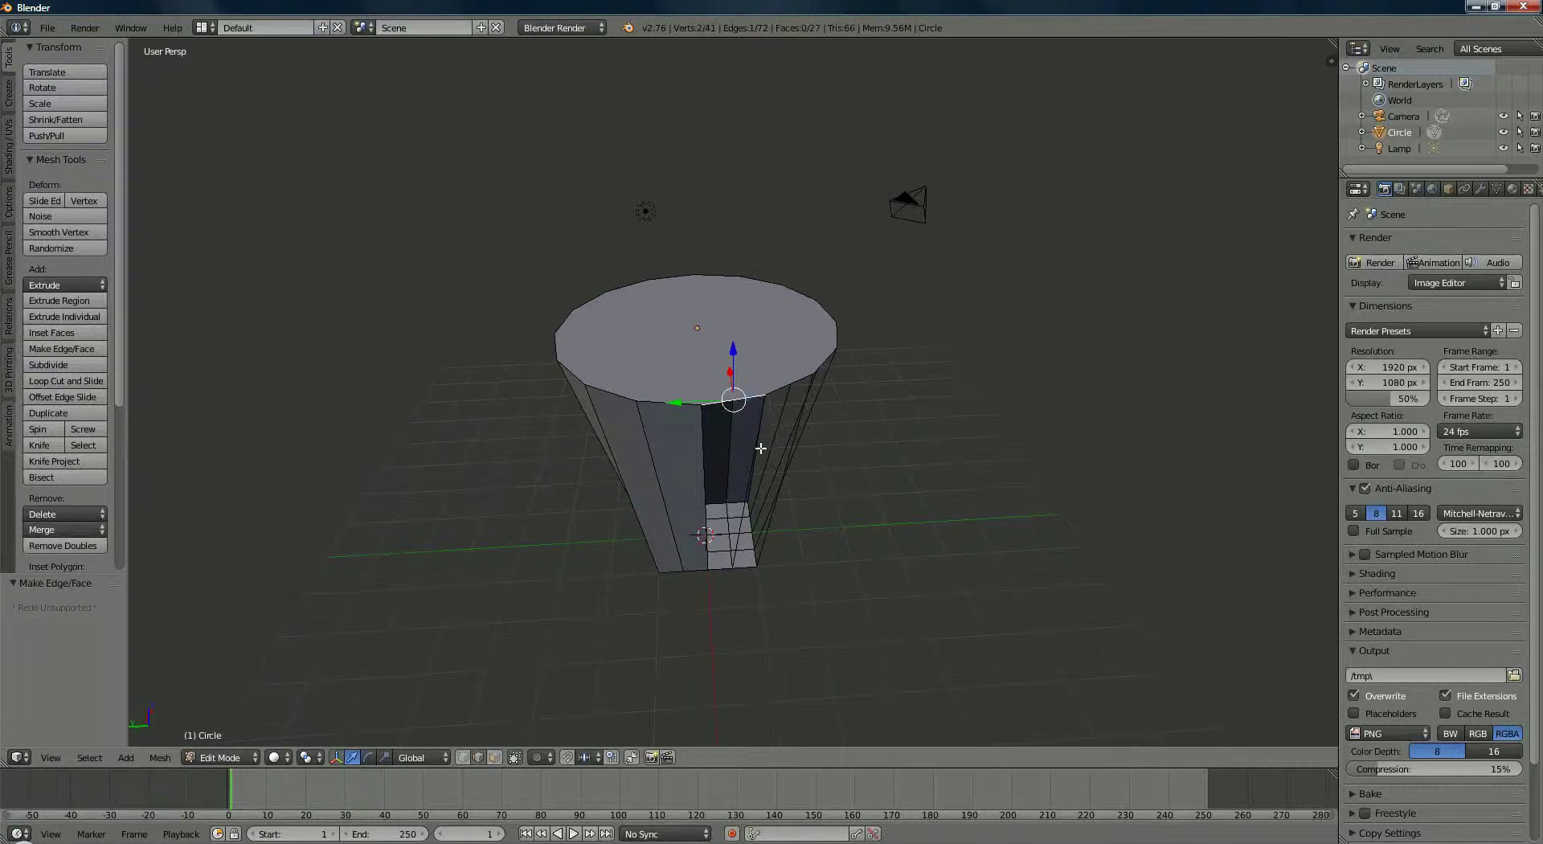
shift+right_click(744, 523)
shift+right_click(722, 567)
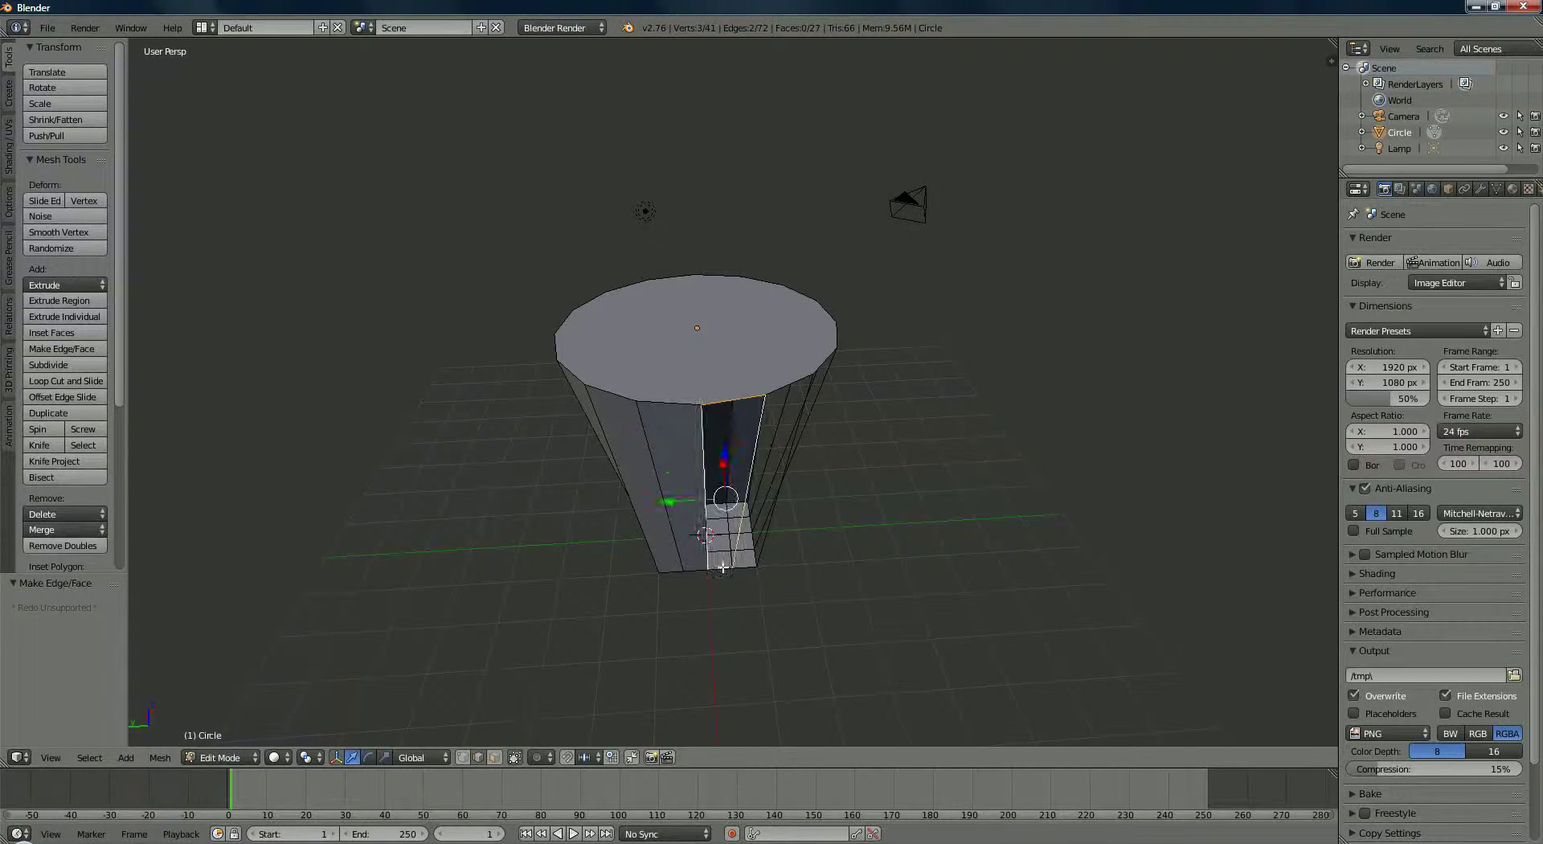
key(f)
Fill the third side's last wall gap, up to the plane corner, with a face.
middle_drag(810, 567, 719, 470)
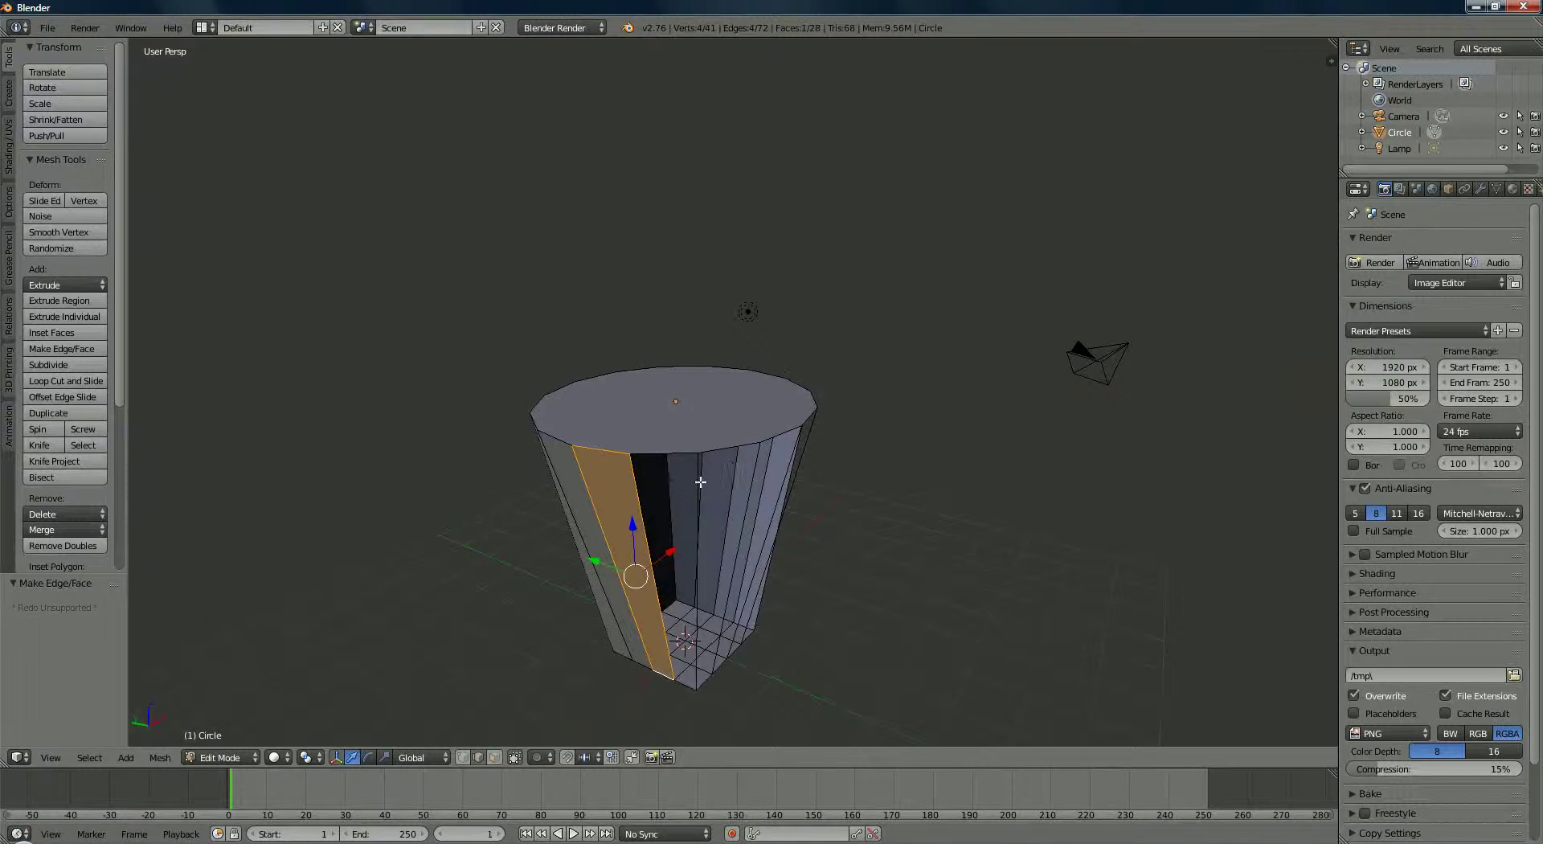
right_click(695, 544)
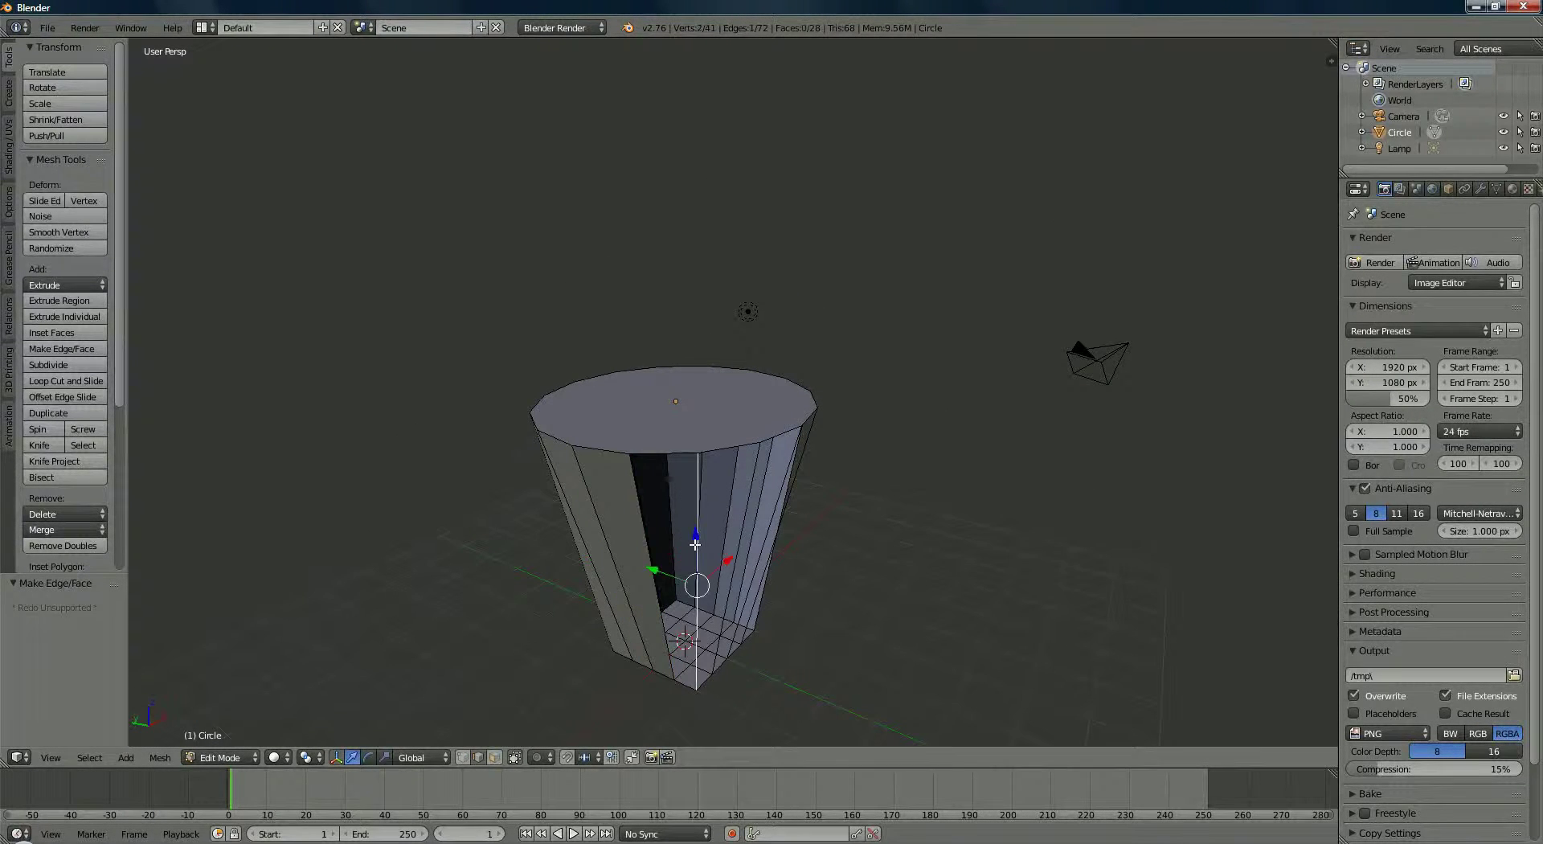
shift+right_click(645, 510)
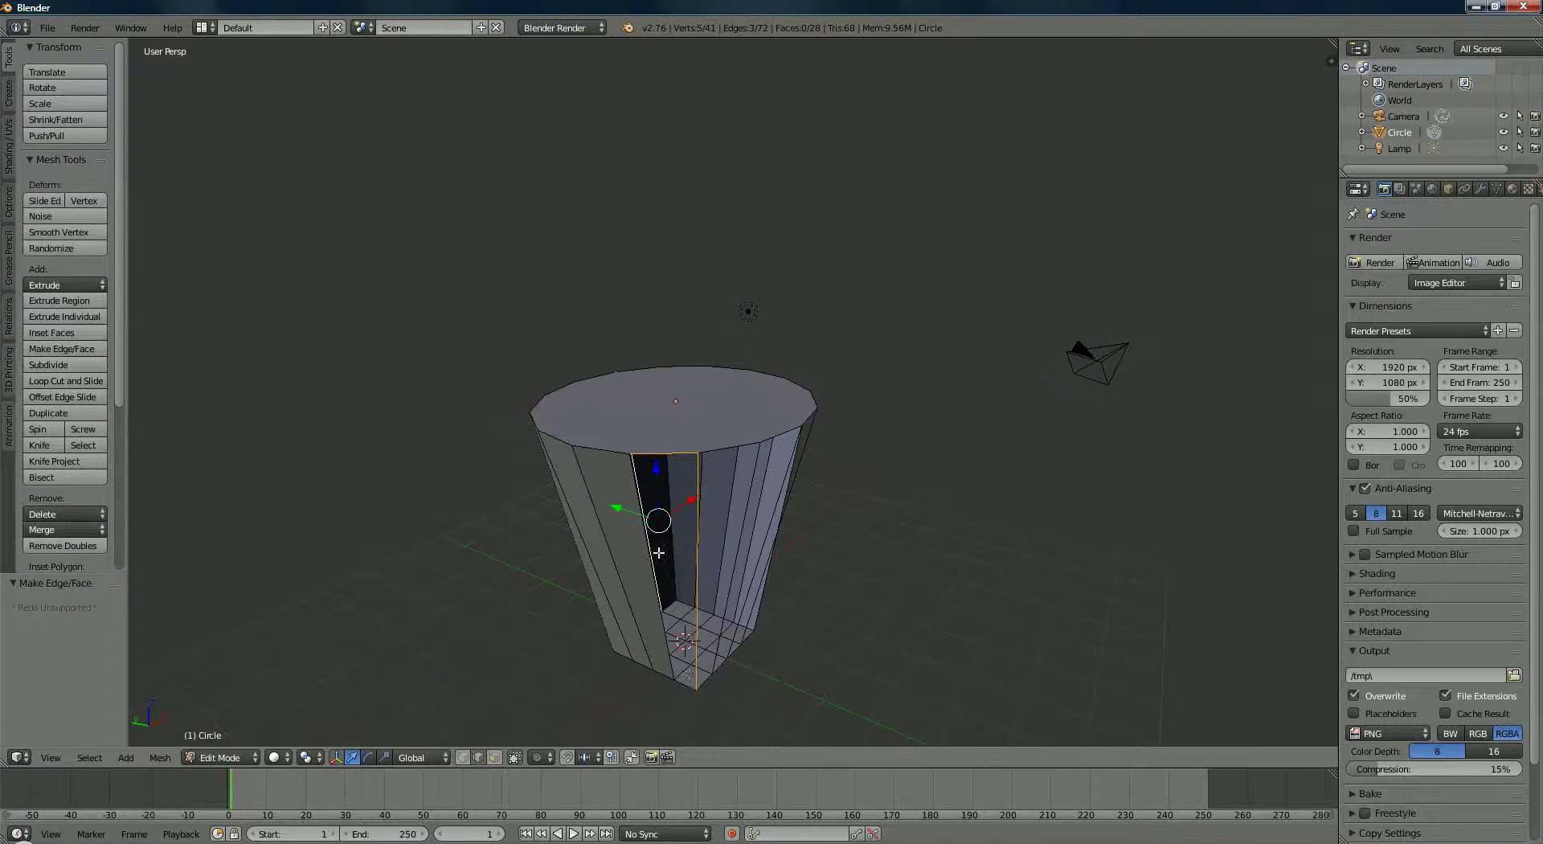
shift+right_click(651, 538)
shift+right_click(656, 597)
key(f)
Fill the first wall gap of the remaining open side, beside the plane corner, with a face.
middle_drag(685, 598, 634, 528)
right_click(627, 453)
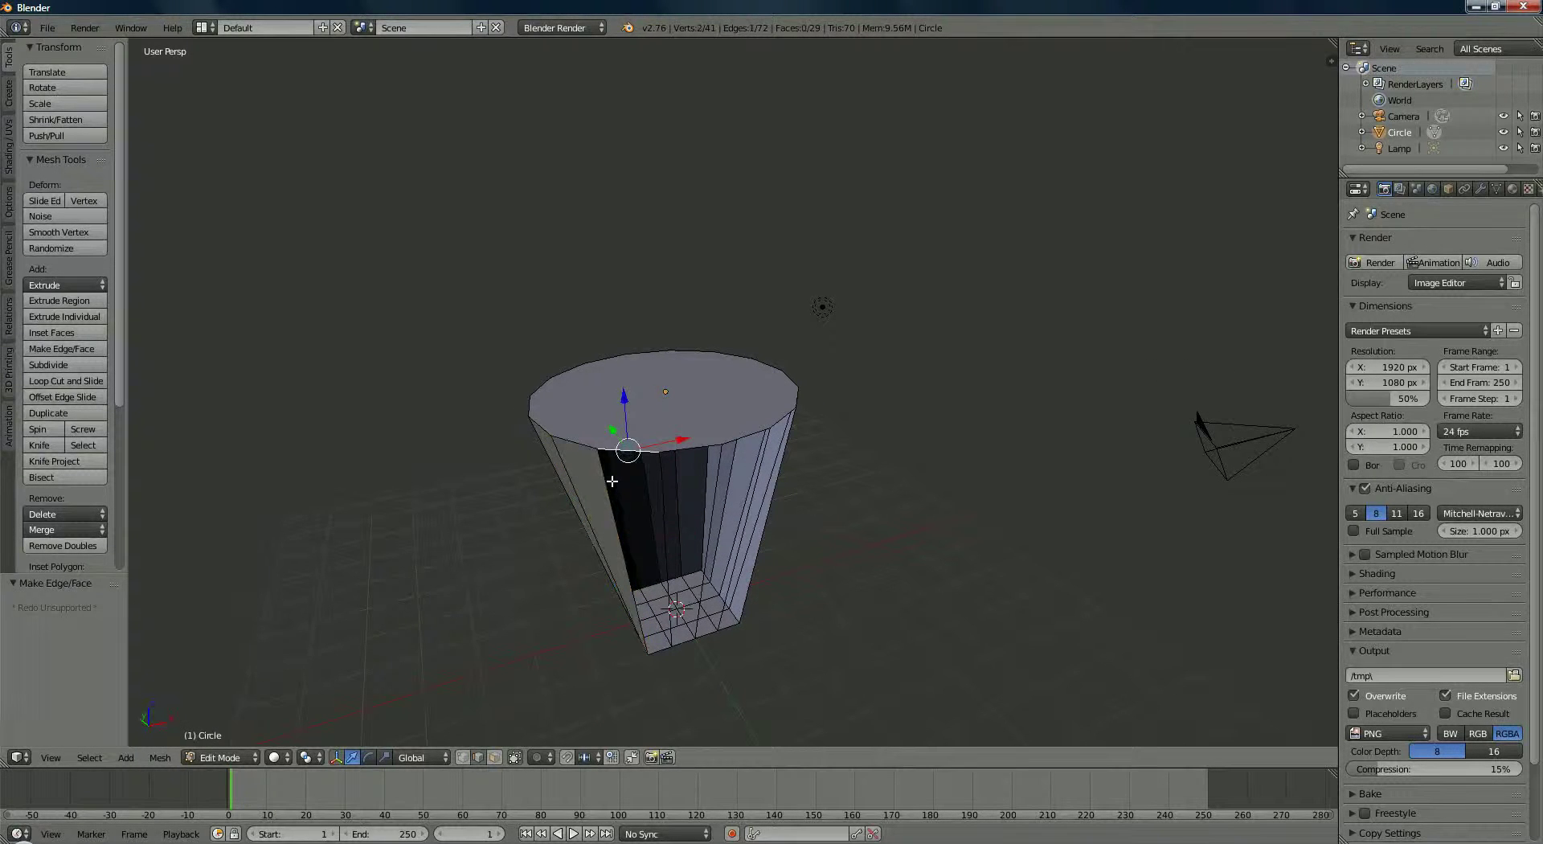
shift+right_click(613, 480)
shift+right_click(659, 485)
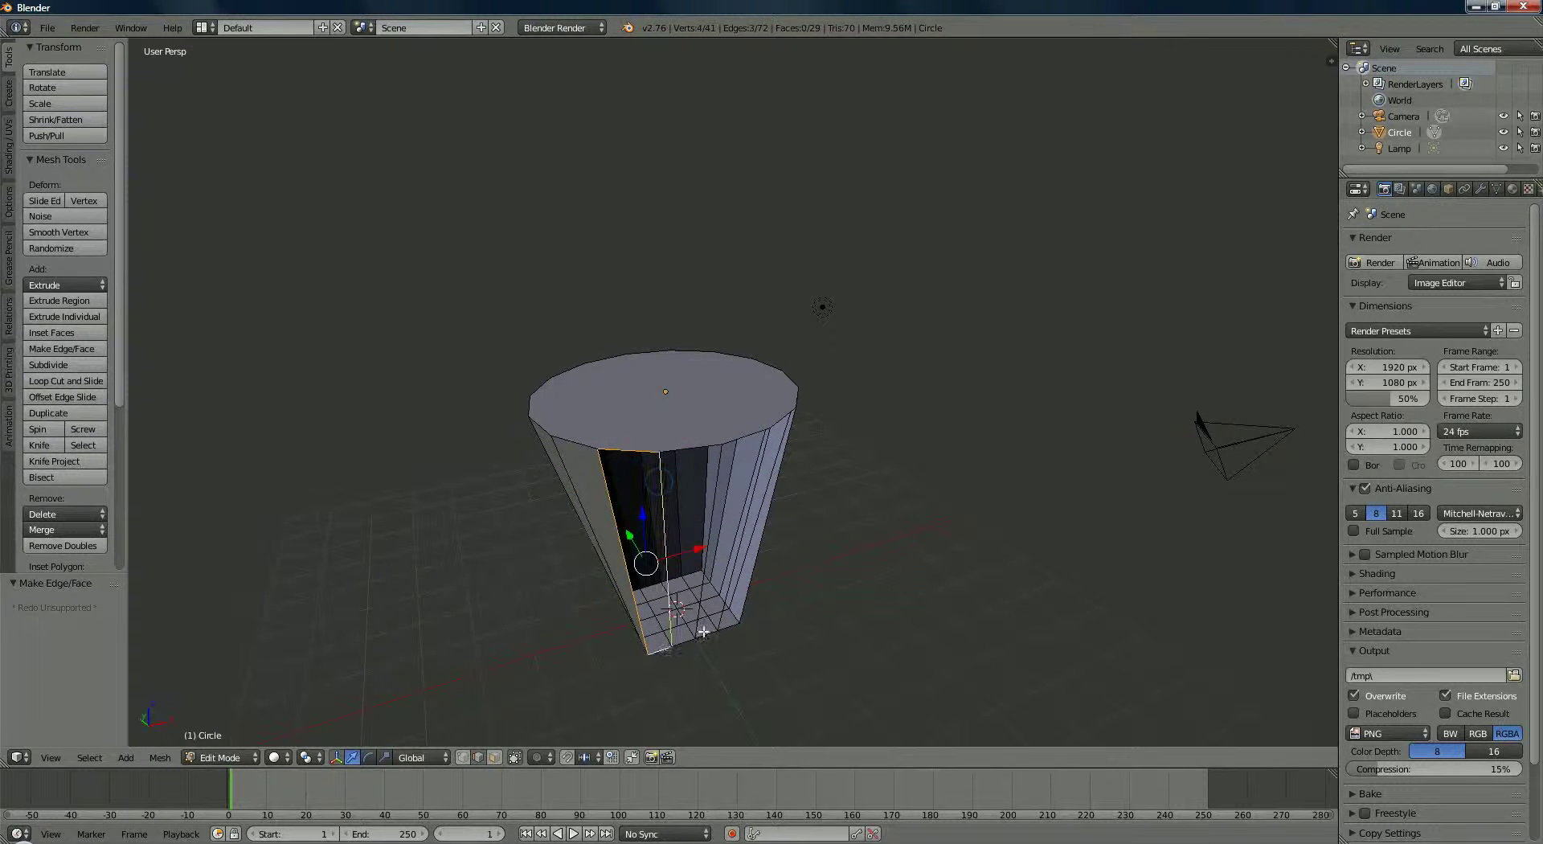
key(f)
Fill the fourth side's second wall gap with a face, selecting only its circle, plane and two connecting edges.
right_click(702, 468)
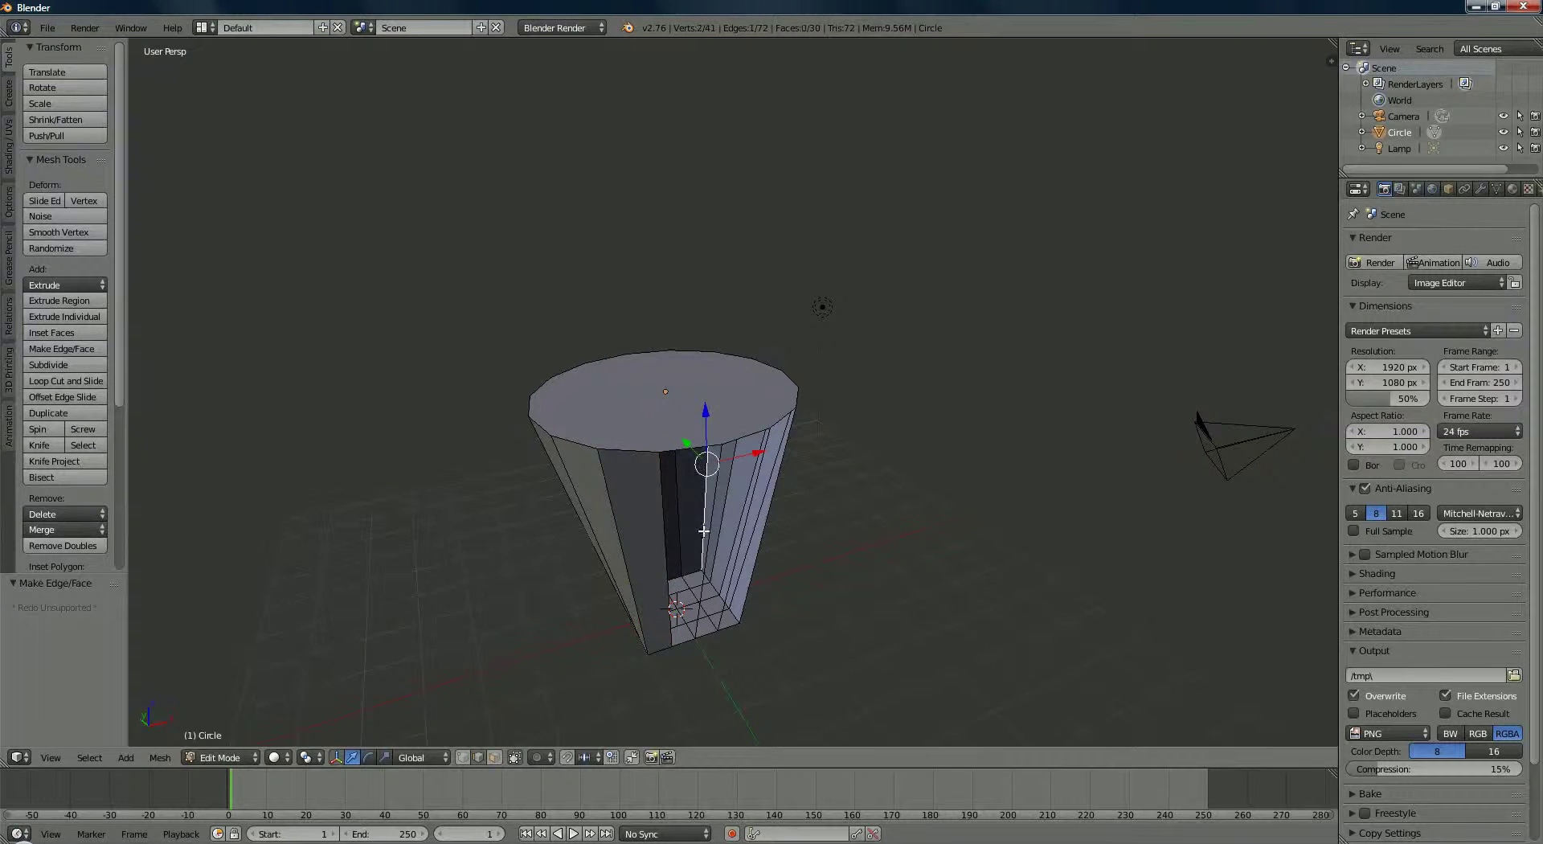
middle_drag(704, 531, 685, 575)
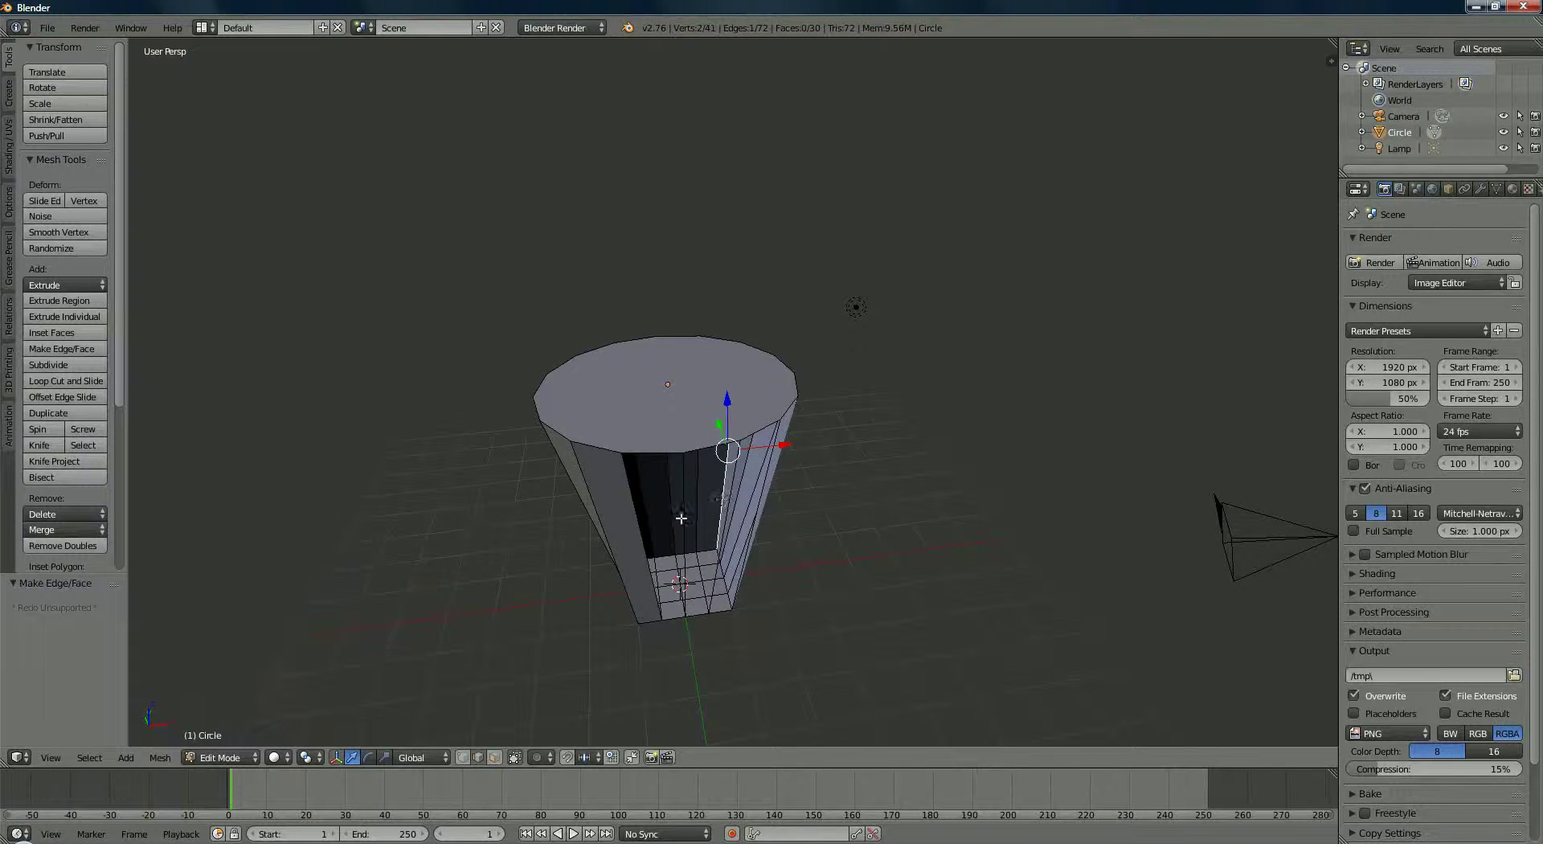
right_click(674, 622)
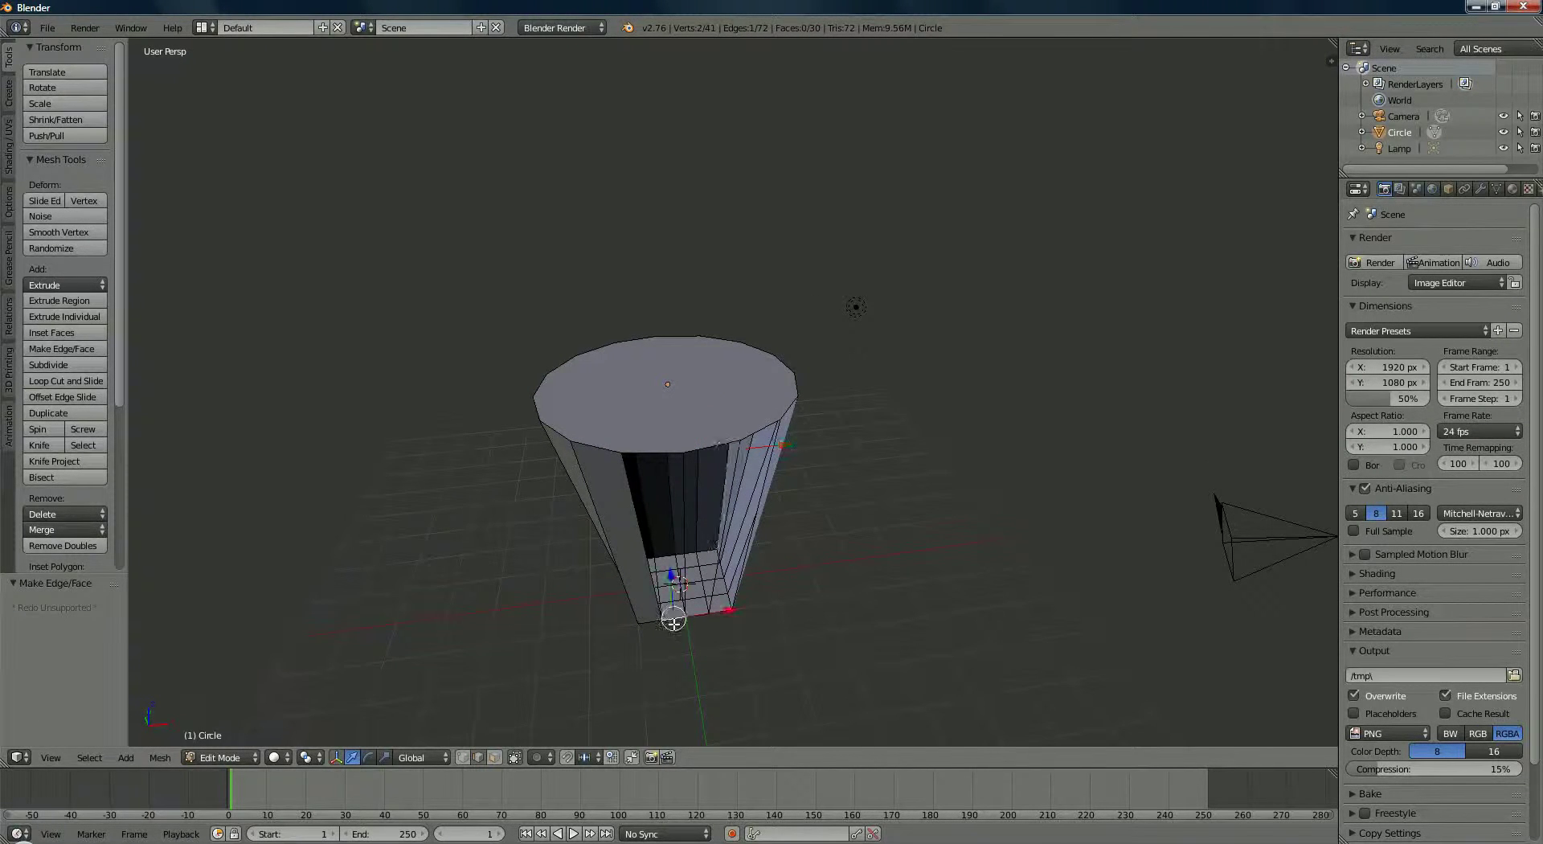
shift+right_click(643, 530)
shift+right_click(666, 482)
shift+right_click(666, 482)
shift+right_click(689, 479)
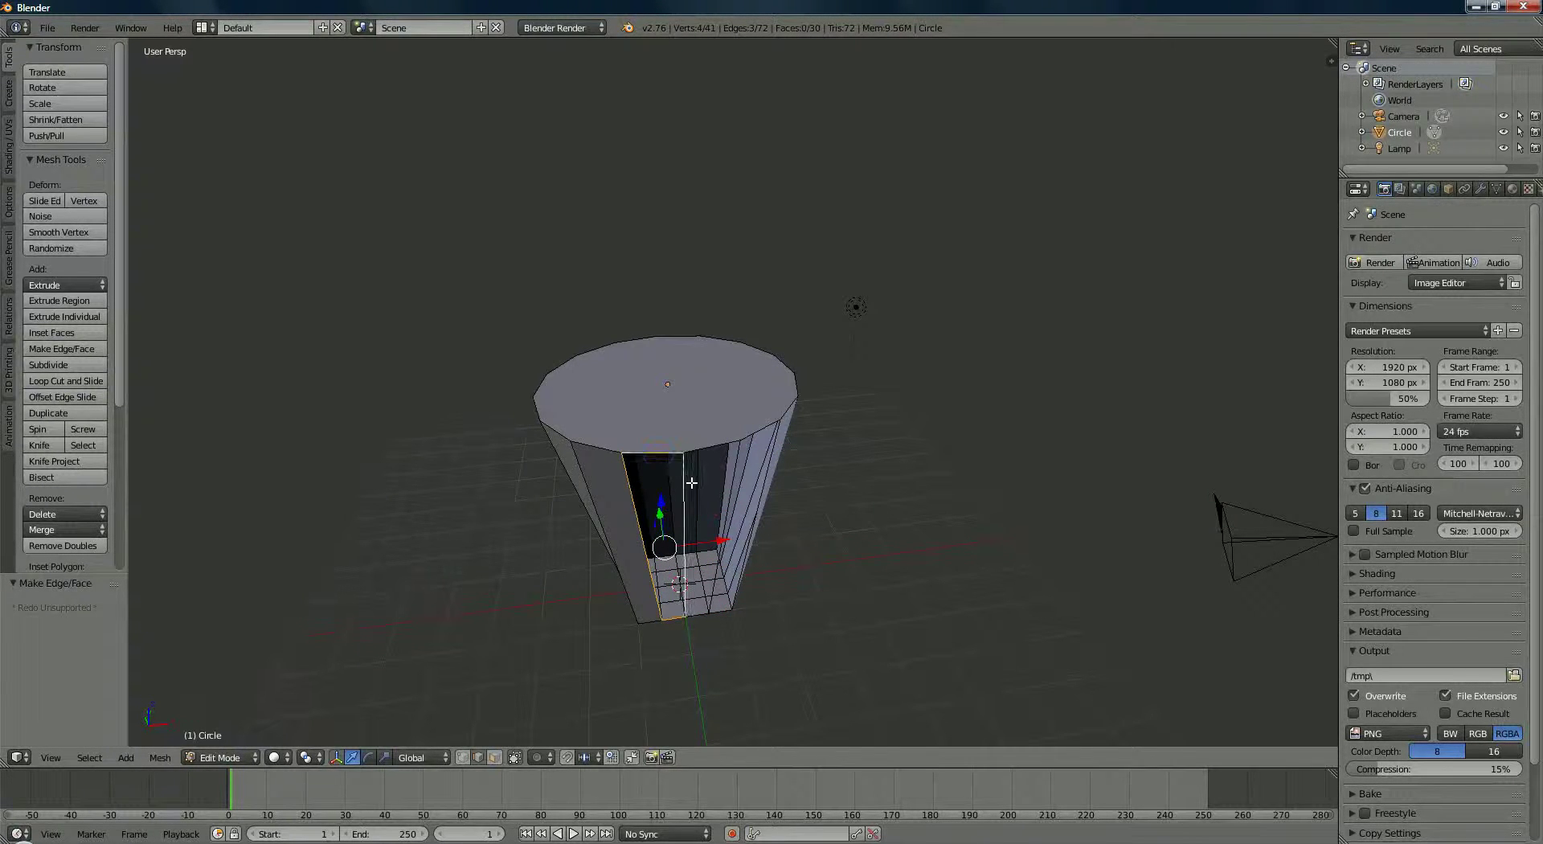
key(f)
Fill the fourth side's third wall gap with a face from its four bounding edges.
middle_drag(733, 561, 681, 617)
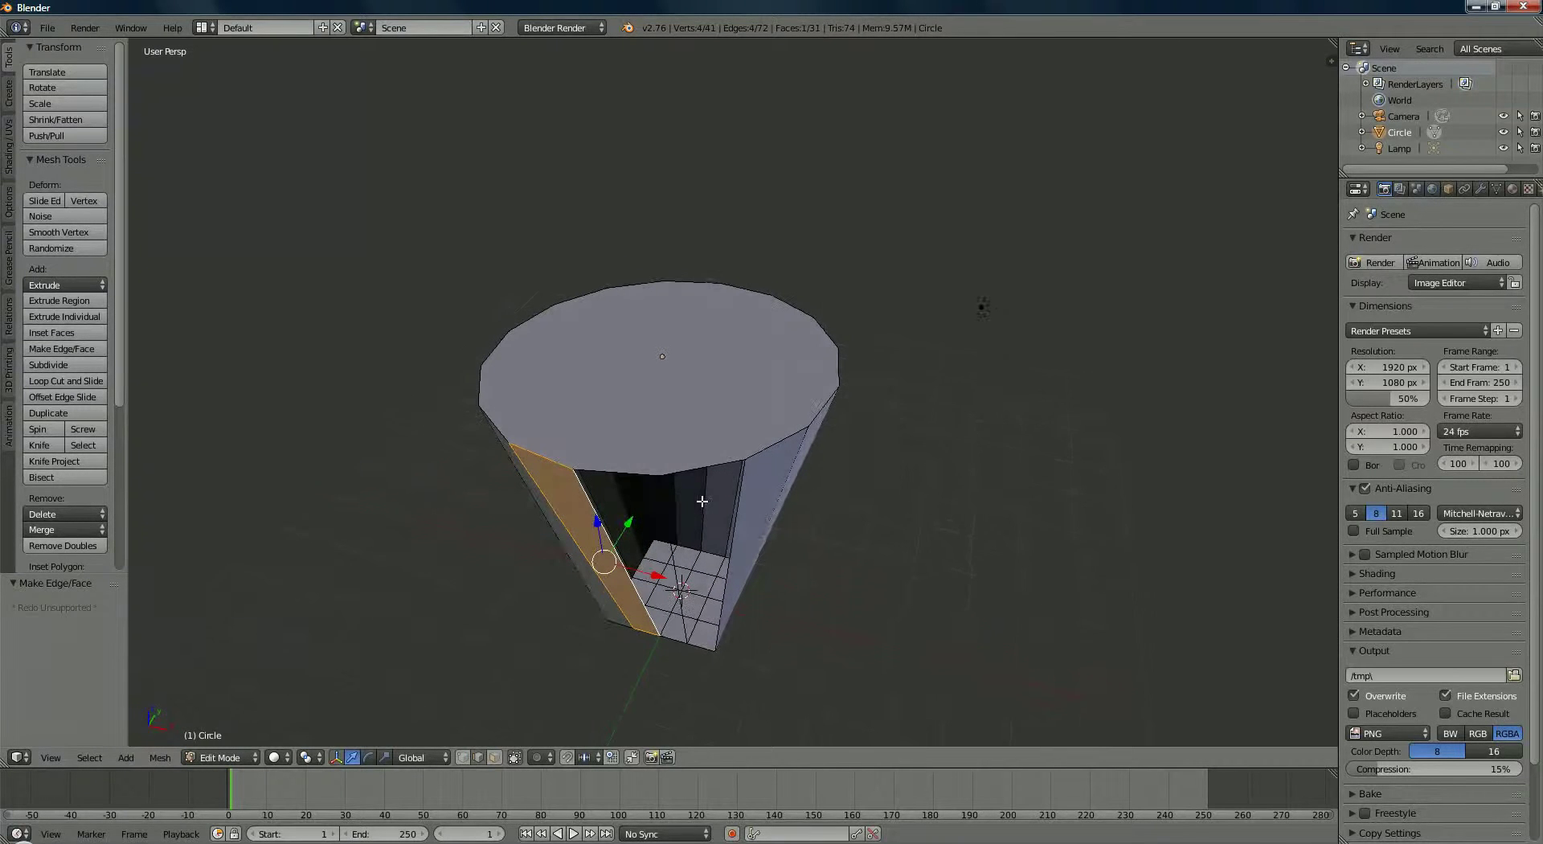
right_click(667, 637)
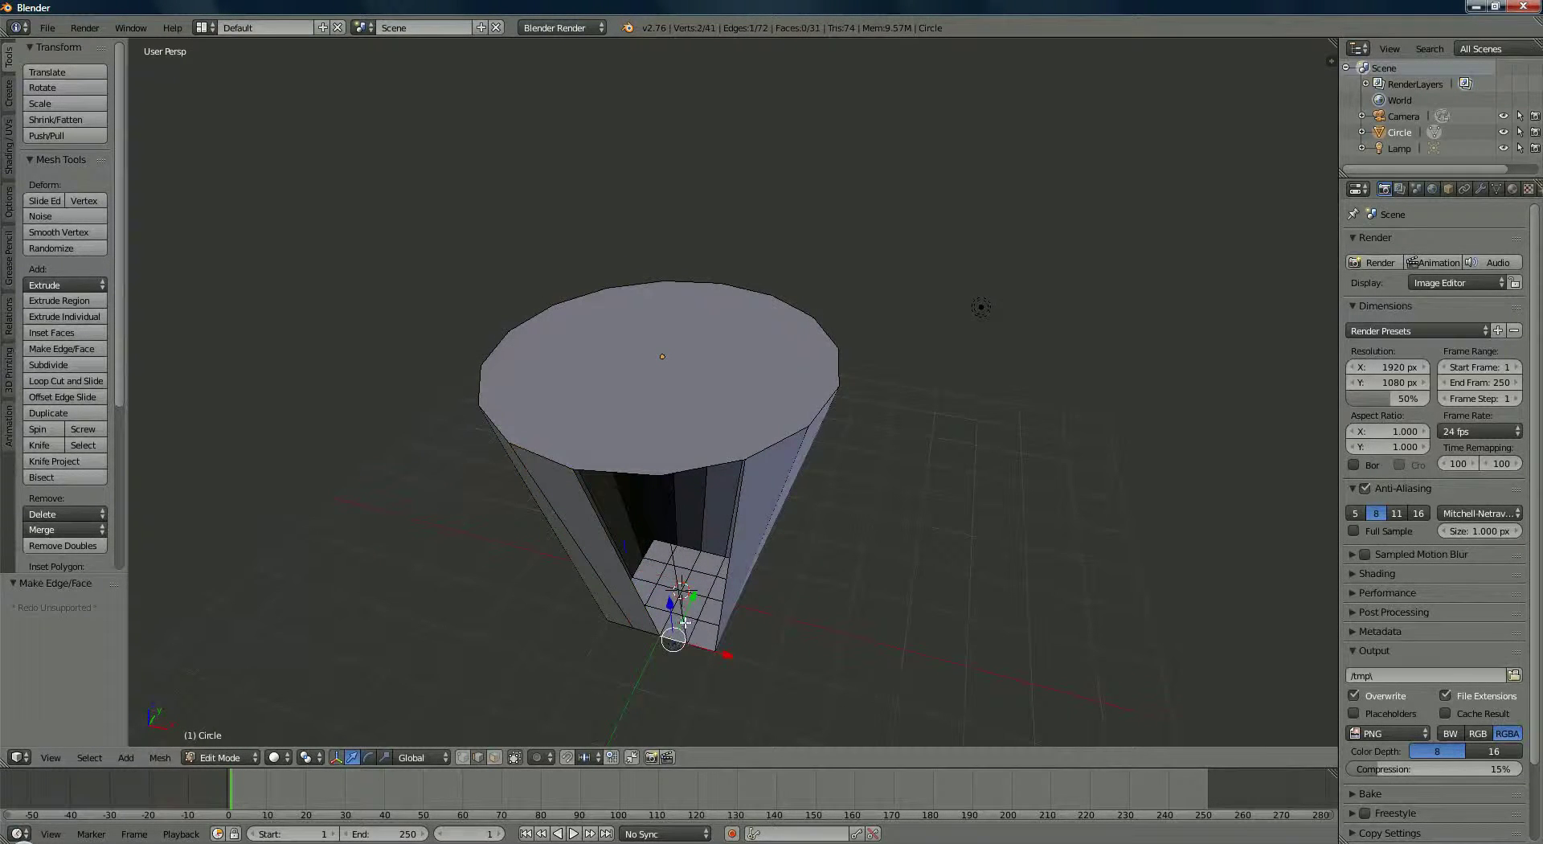
shift+right_click(651, 597)
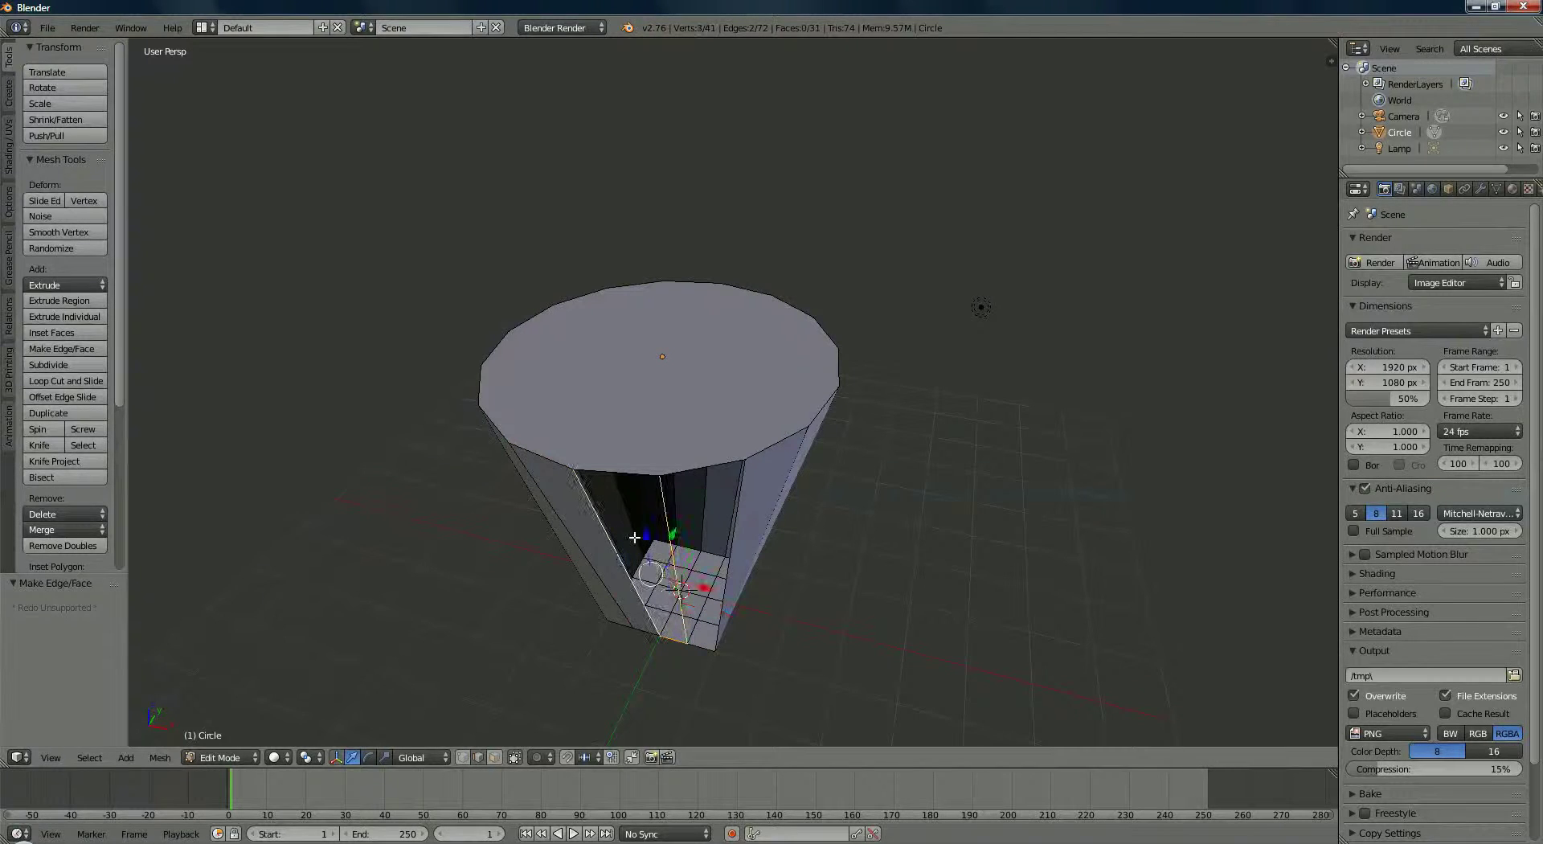
shift+right_click(639, 473)
key(f)
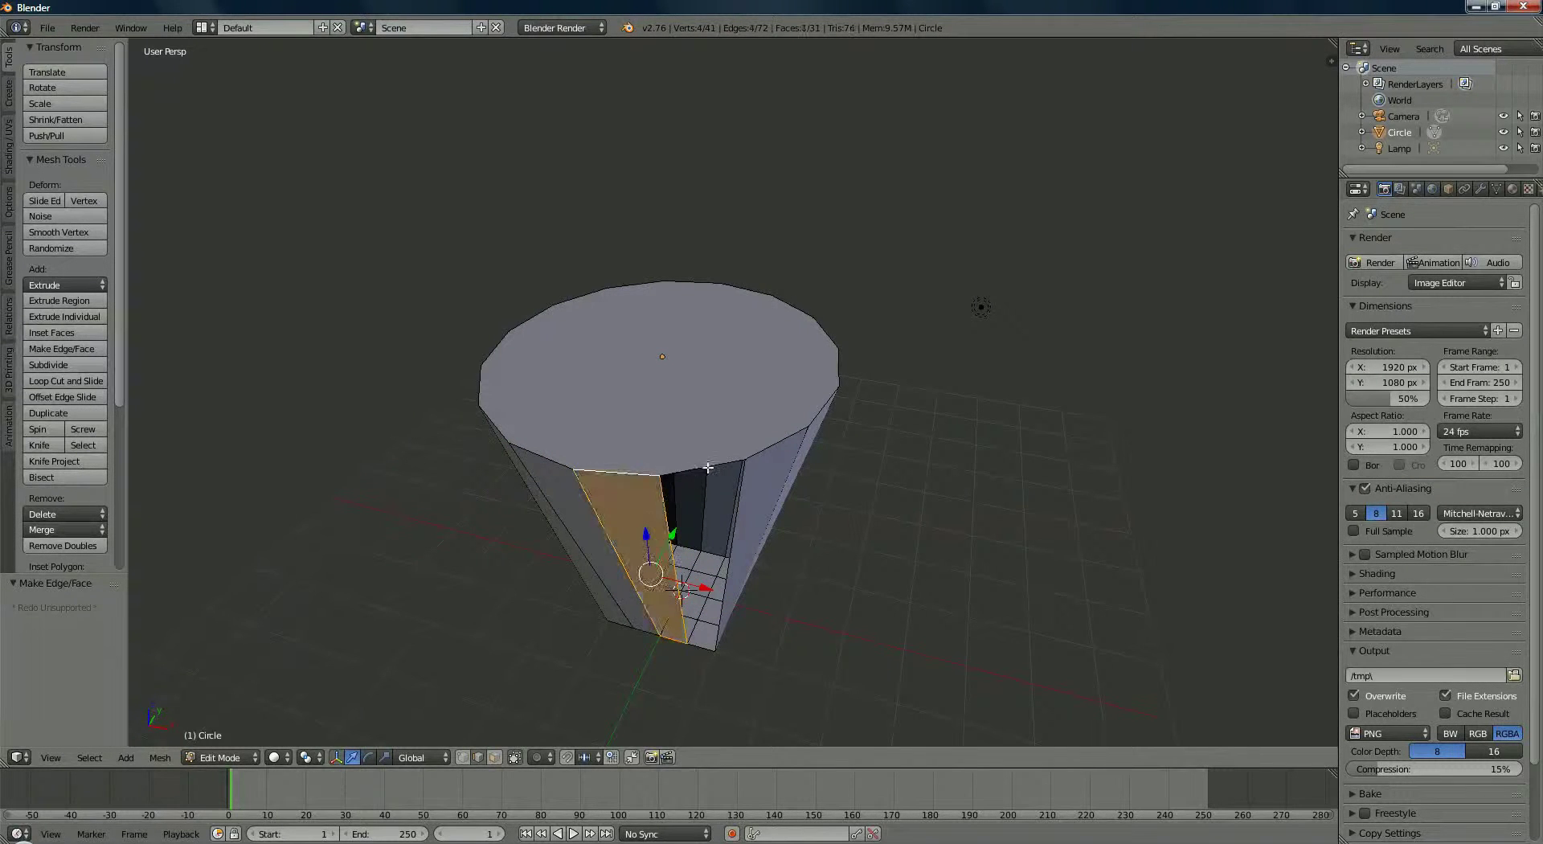
Close the last remaining wall gap with a face from its circle, plane and two connecting edges.
right_click(729, 528)
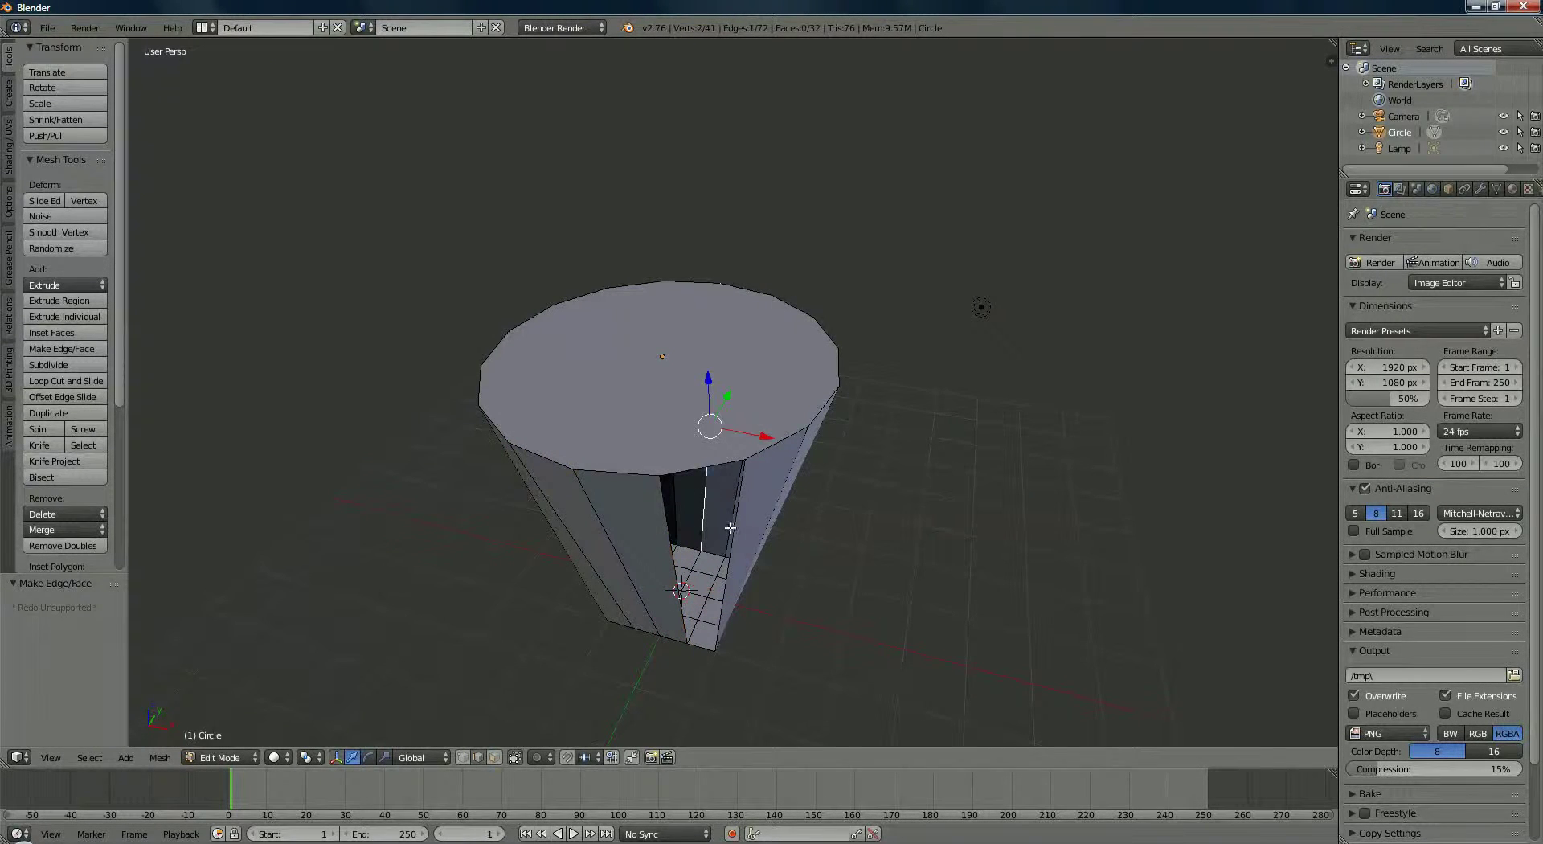
right_click(685, 473)
right_click(689, 472)
right_click(698, 548)
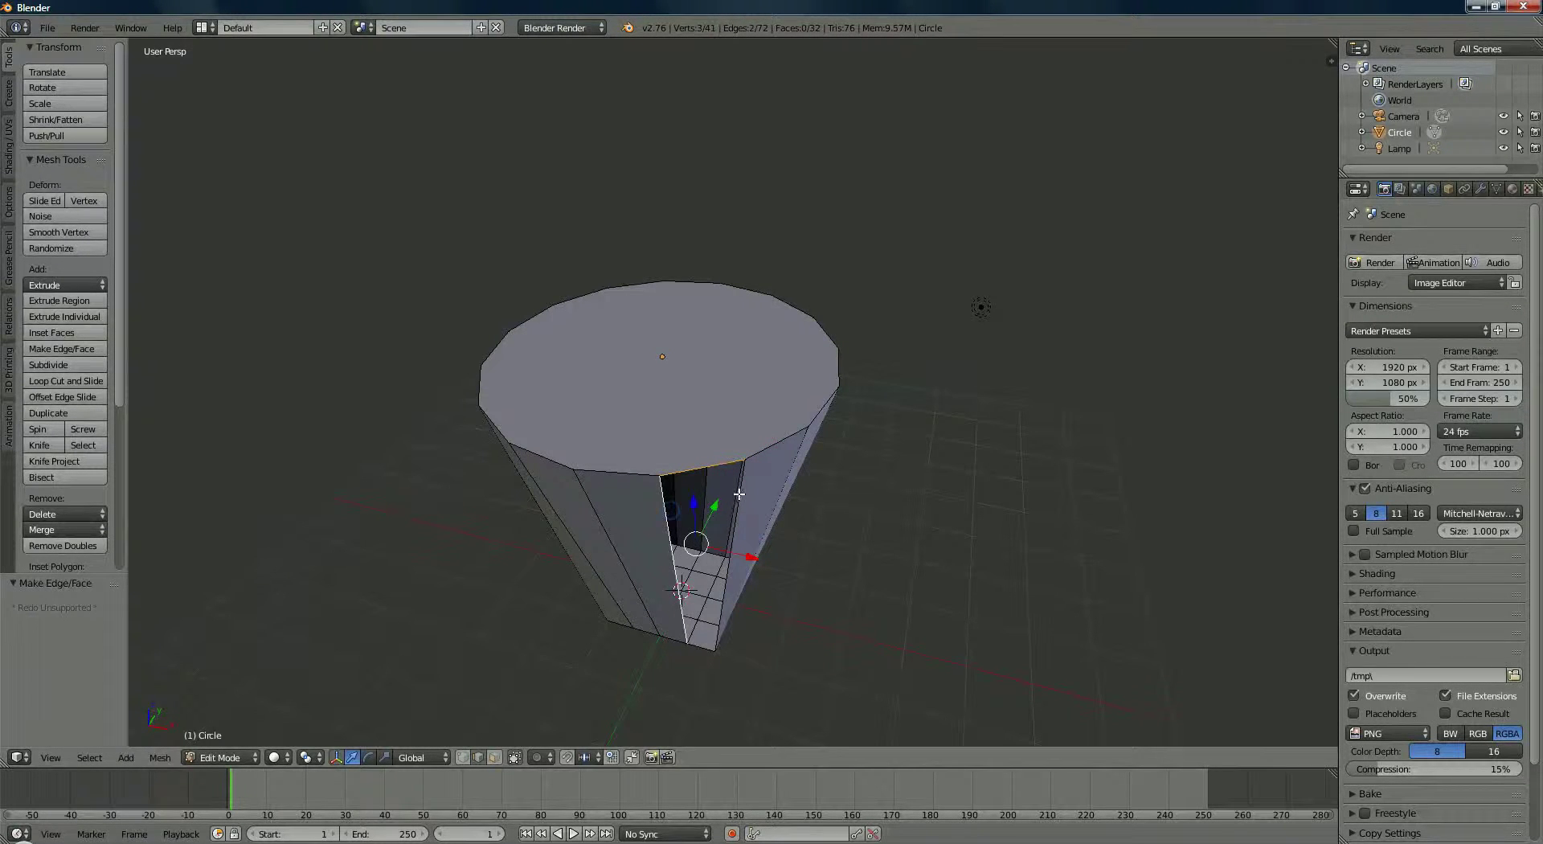
shift+right_click(739, 494)
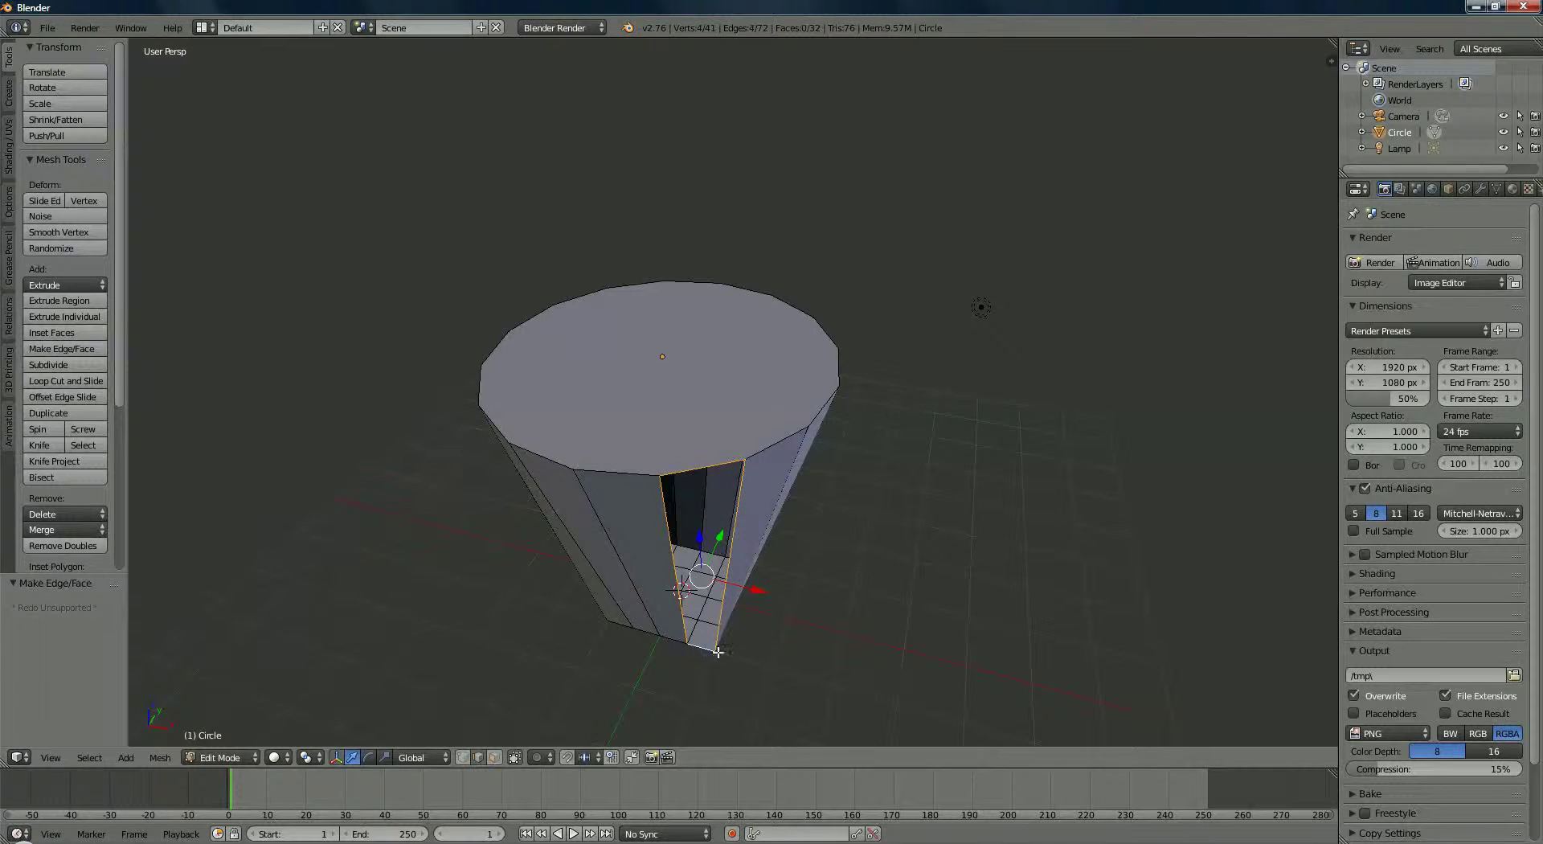
key(f)
Add one centred loop cut around the walls and scale it inward to form a narrow waist.
middle_drag(747, 585, 657, 524)
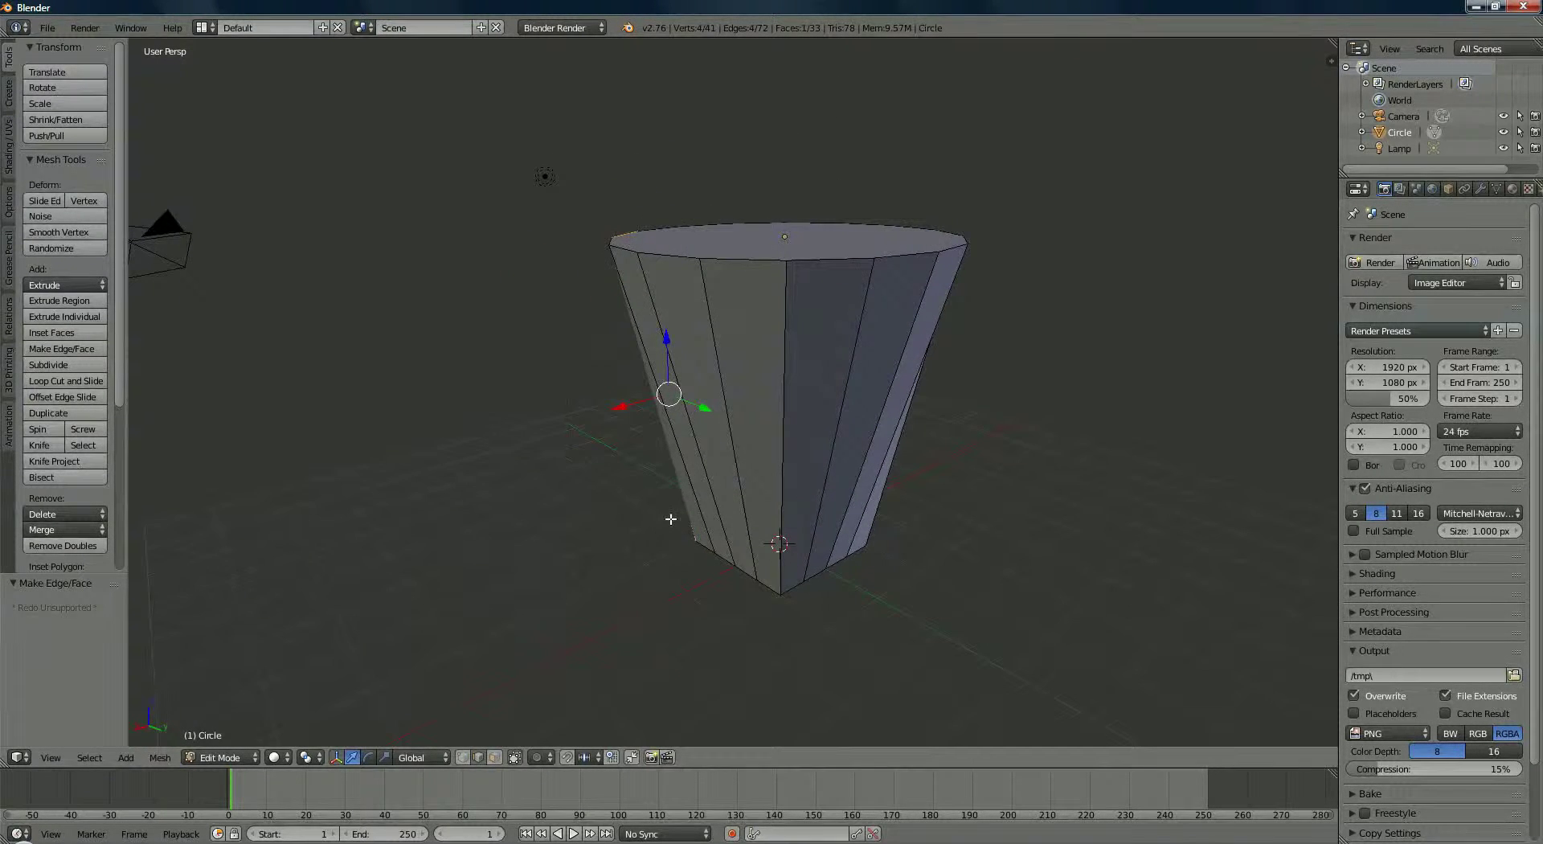
key(ctrl+r)
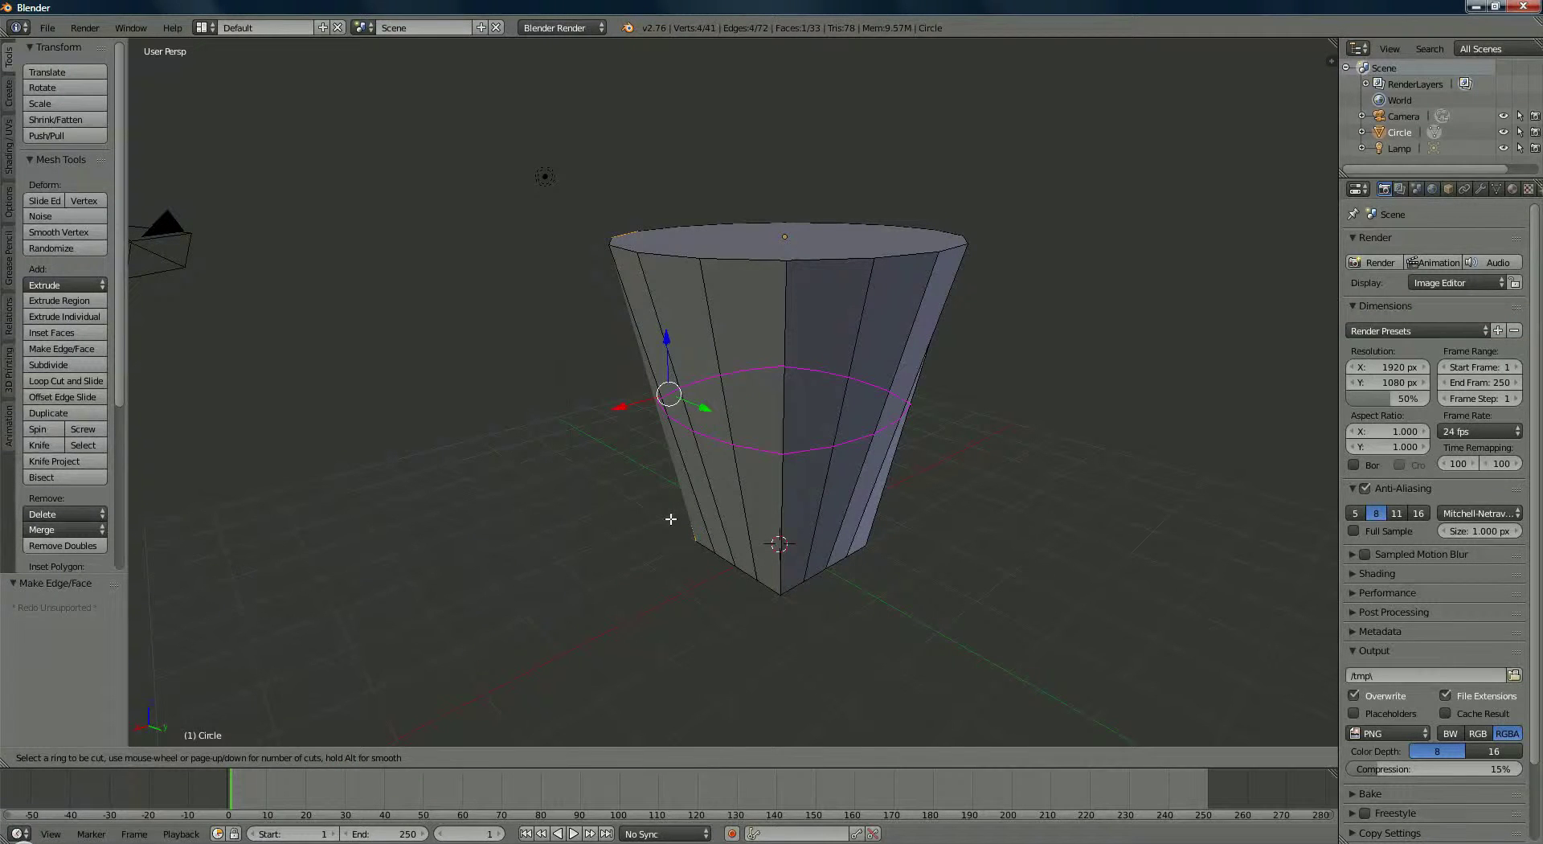
click(671, 519)
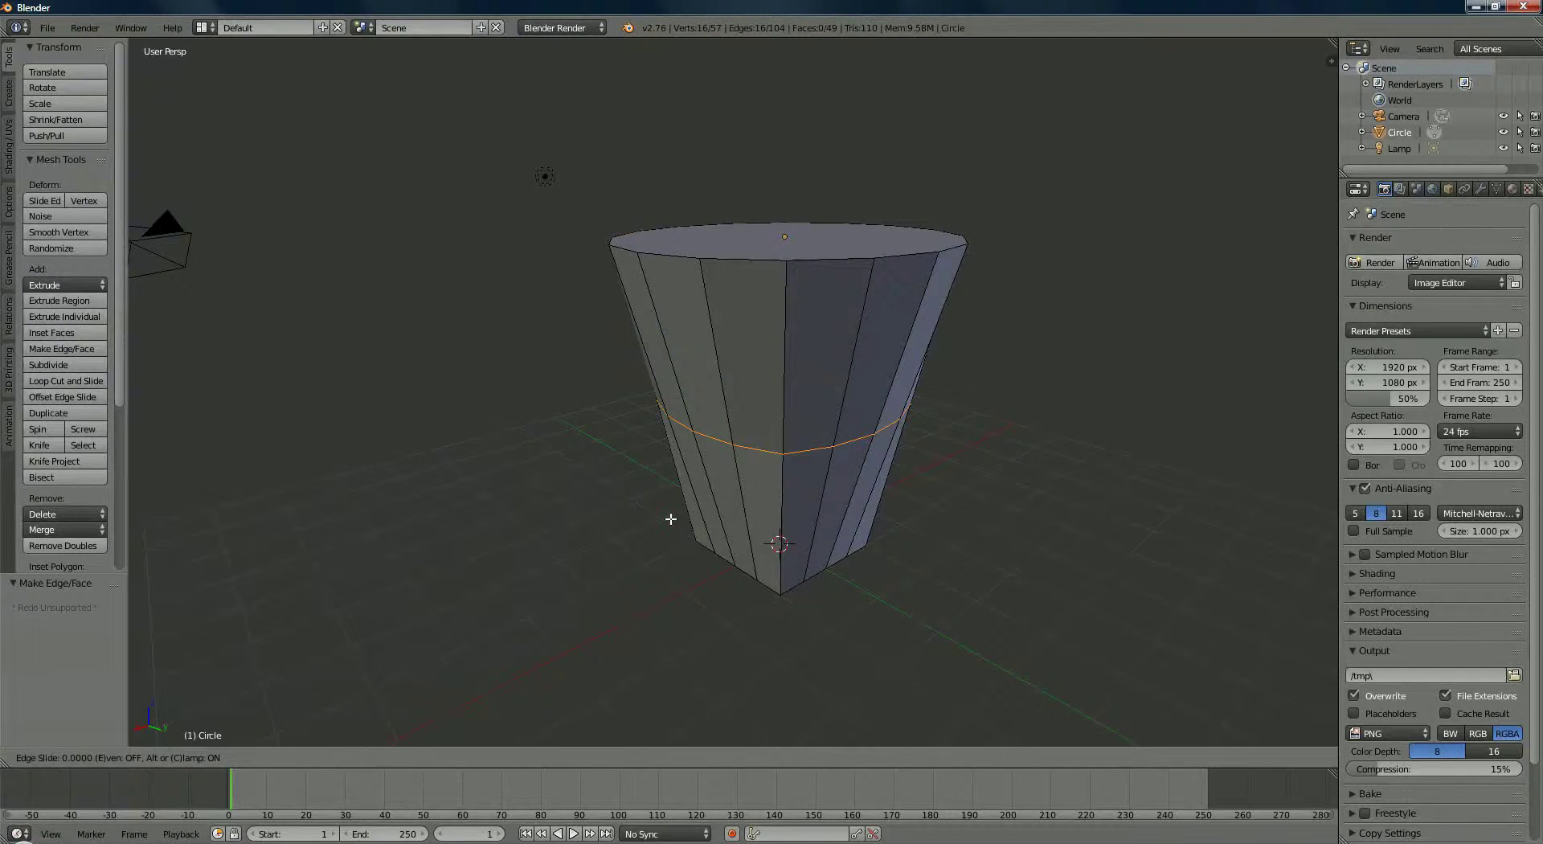
right_click(671, 520)
key(s)
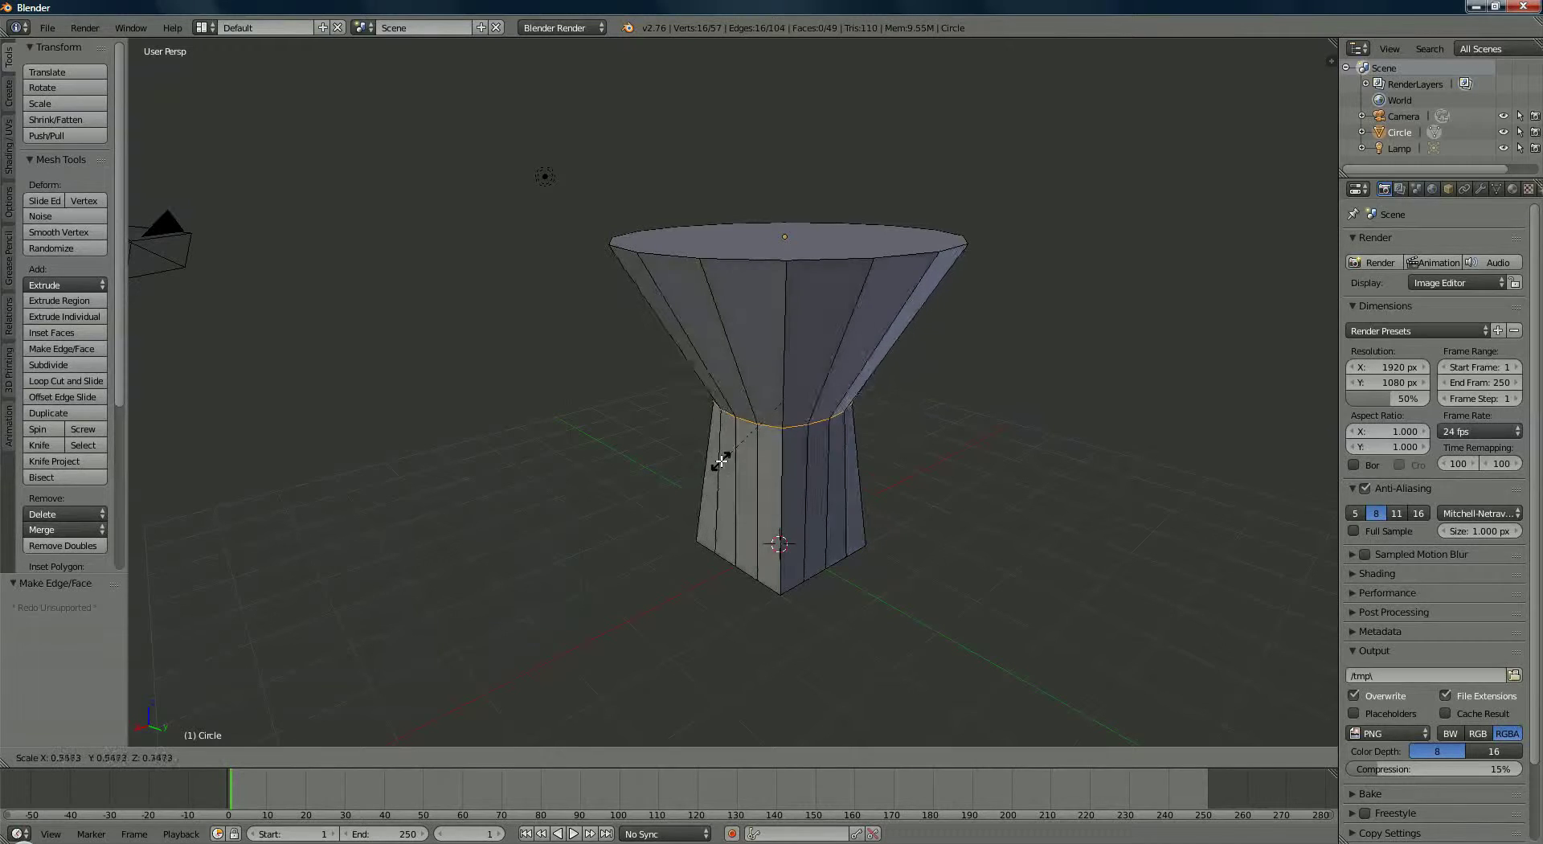
click(757, 433)
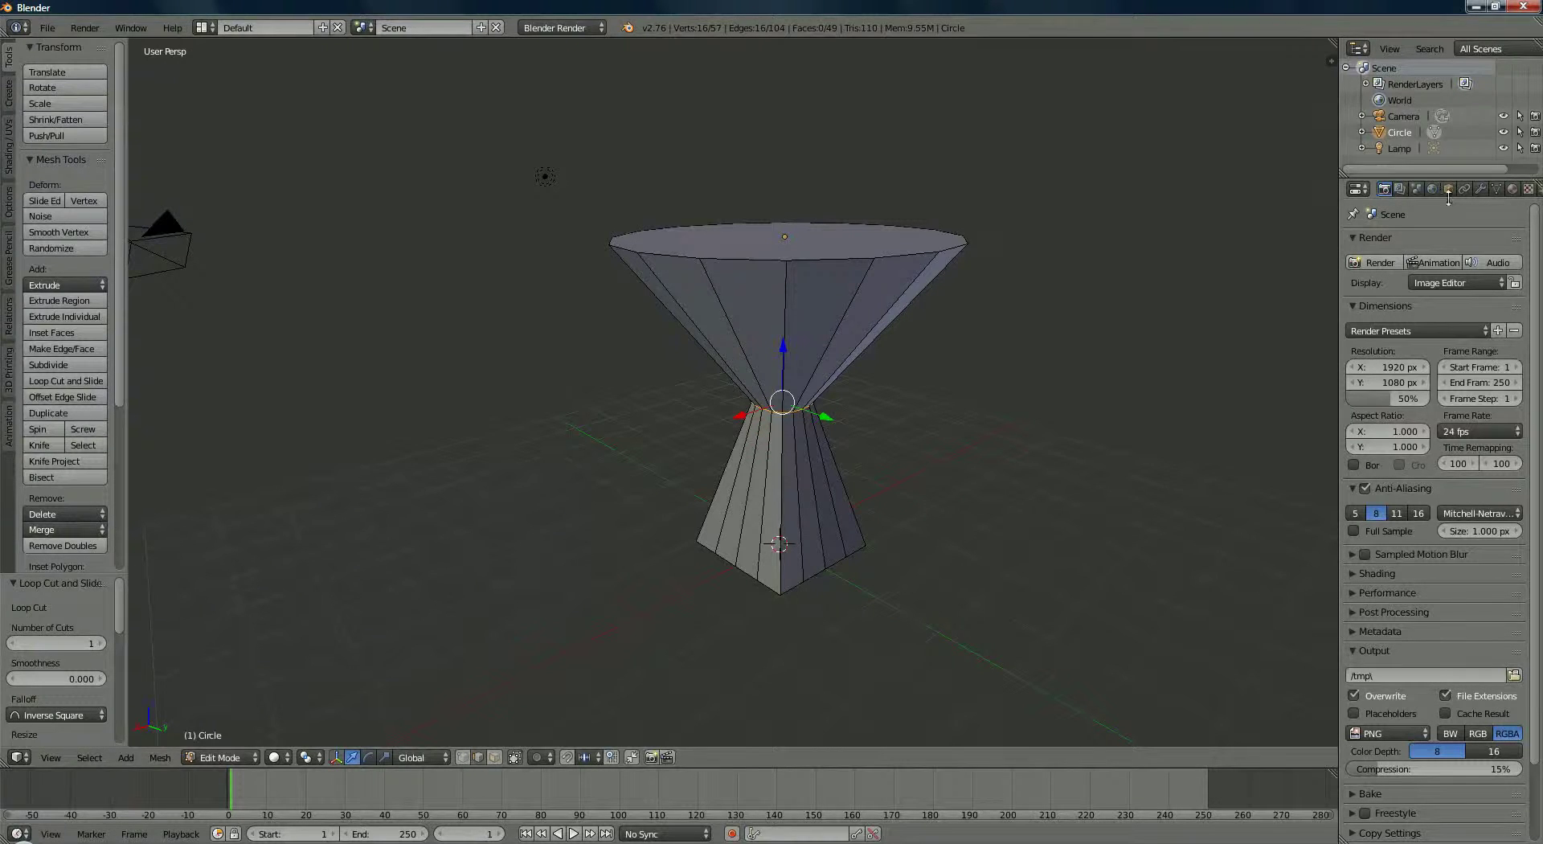
Add a Subdivision Surface modifier to the mesh and set its View subdivisions to 4.
click(1480, 190)
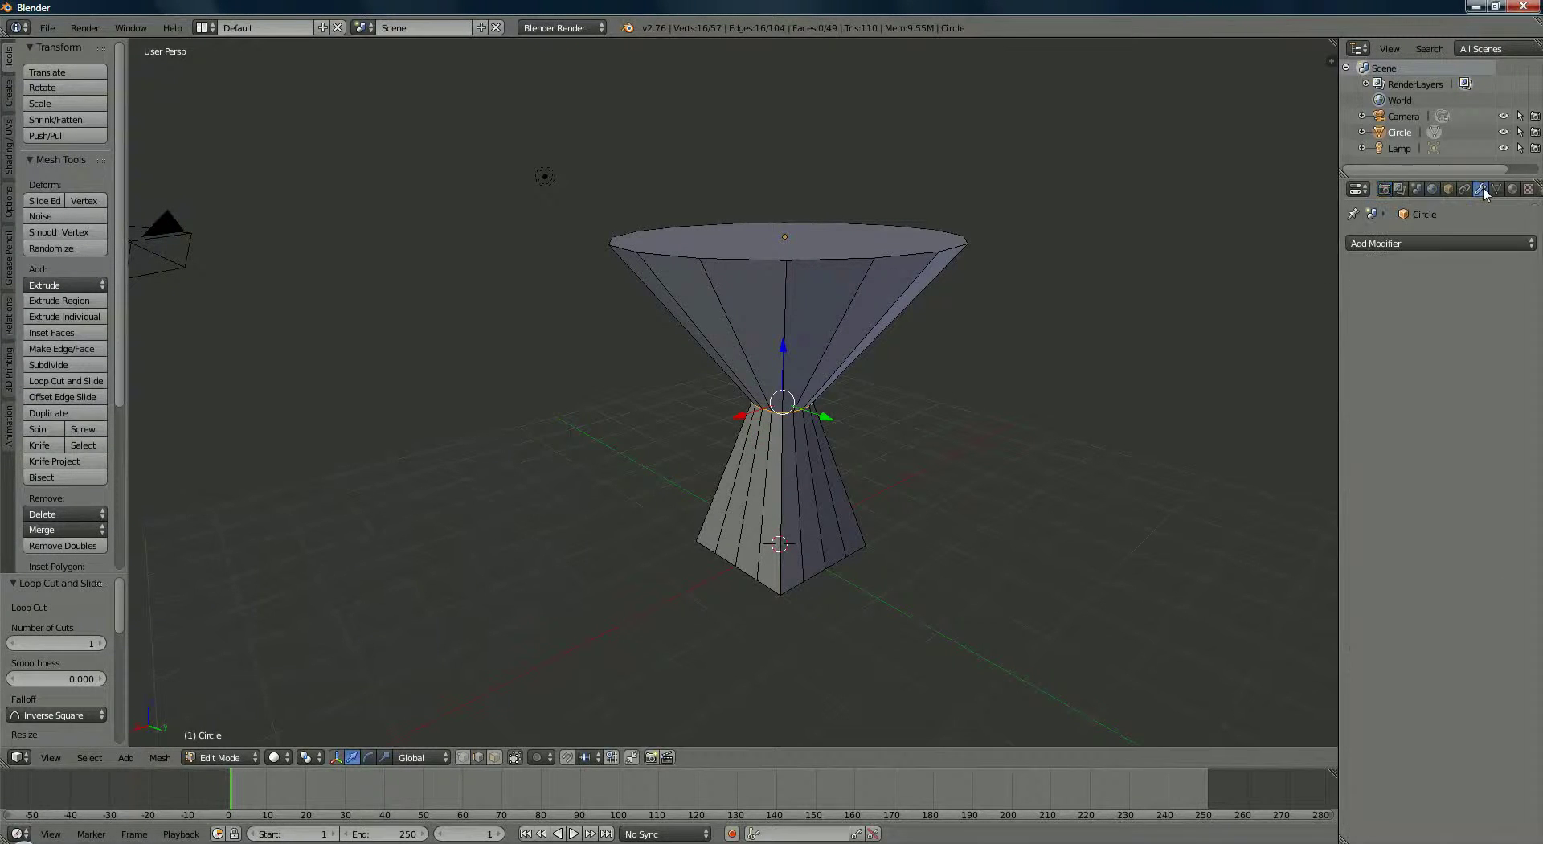
click(1444, 240)
click(1258, 511)
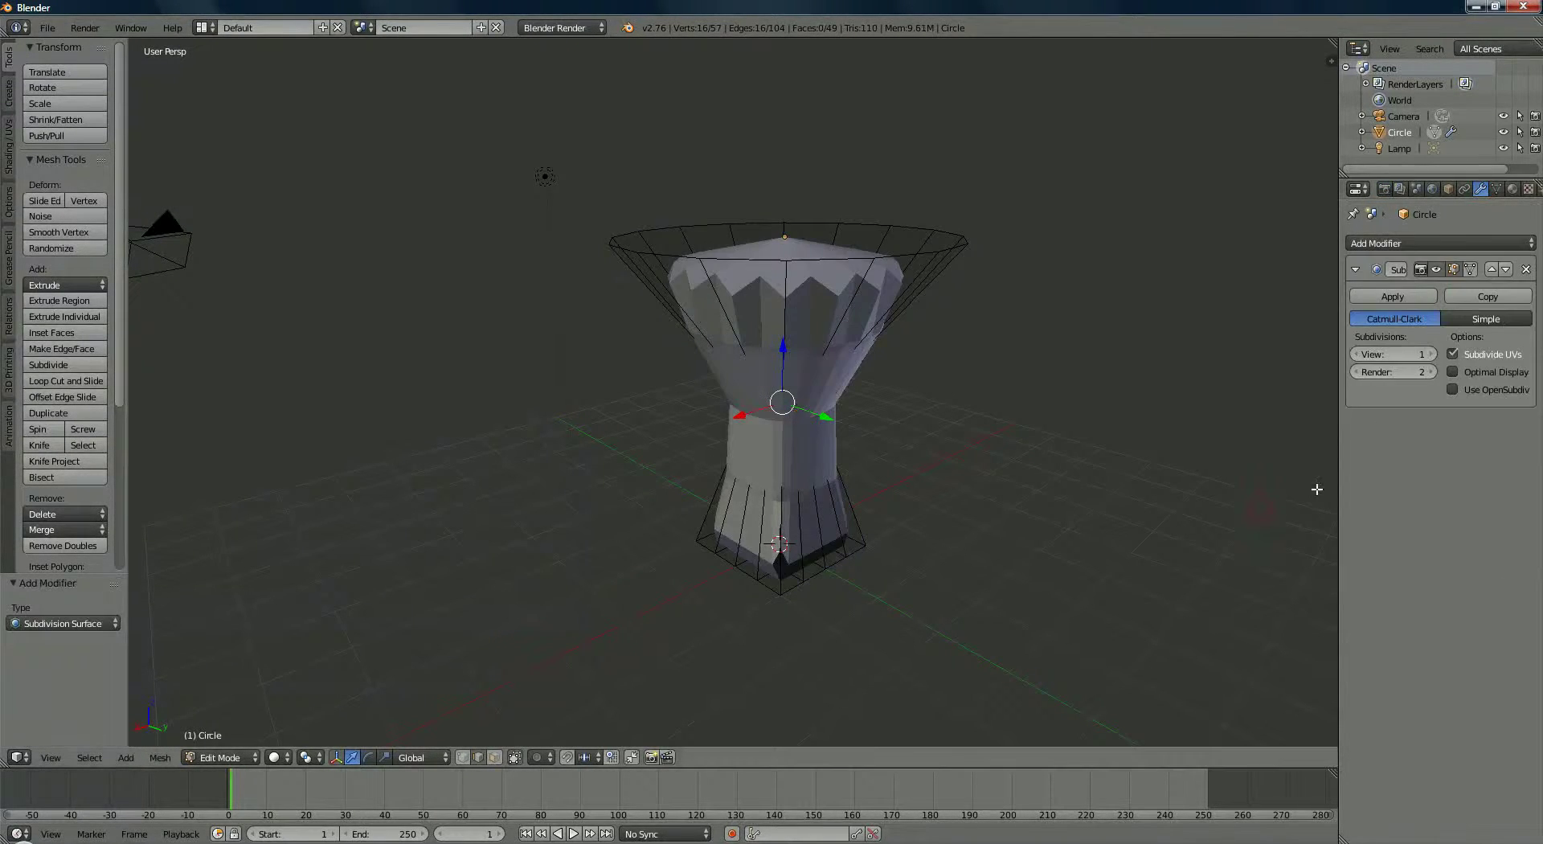
click(1431, 354)
click(1431, 355)
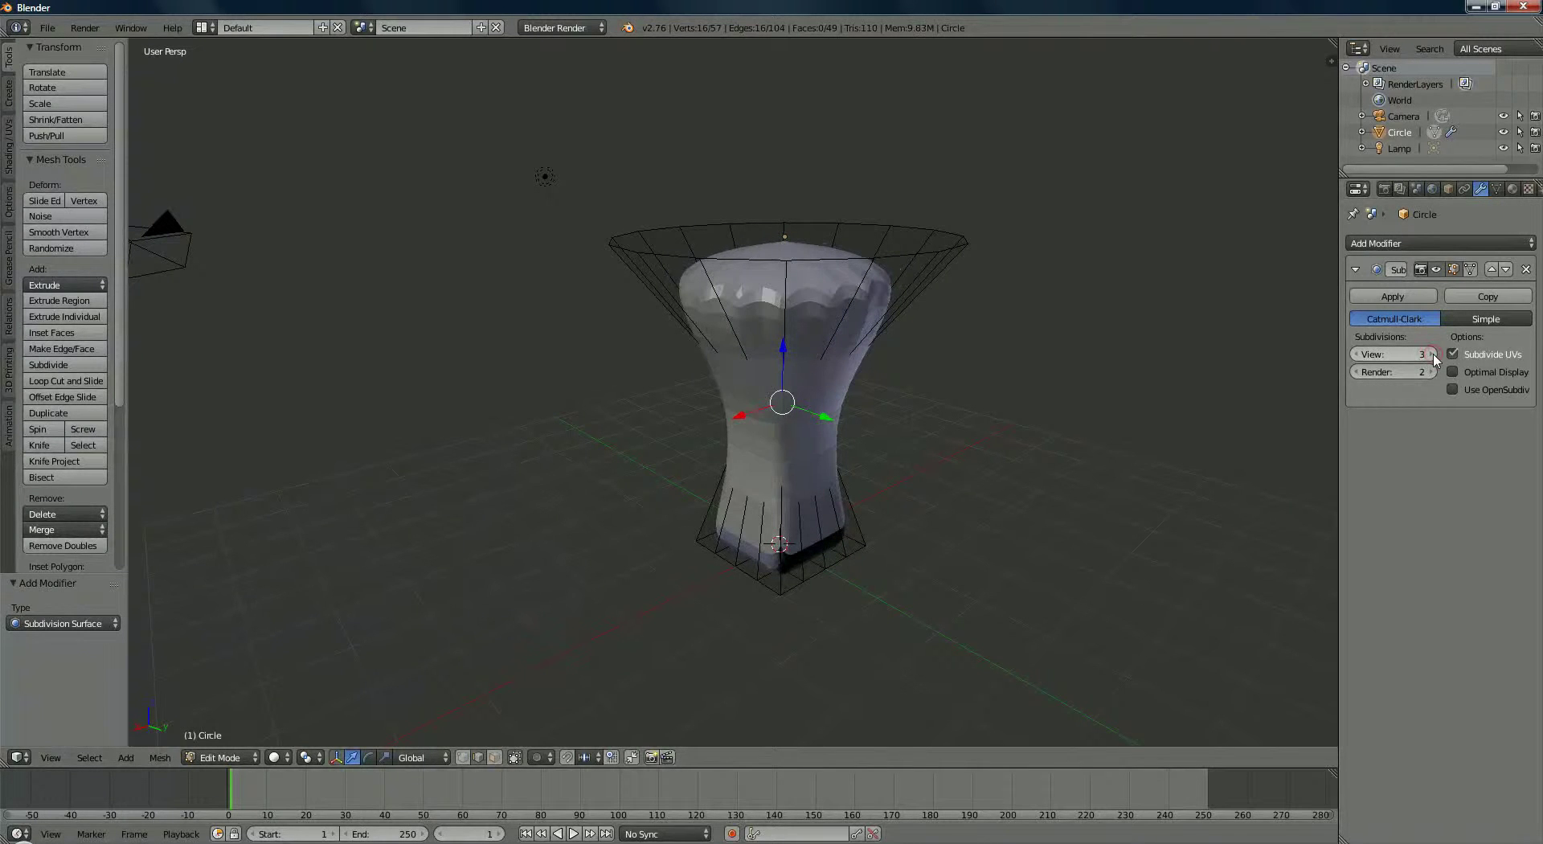
click(1431, 354)
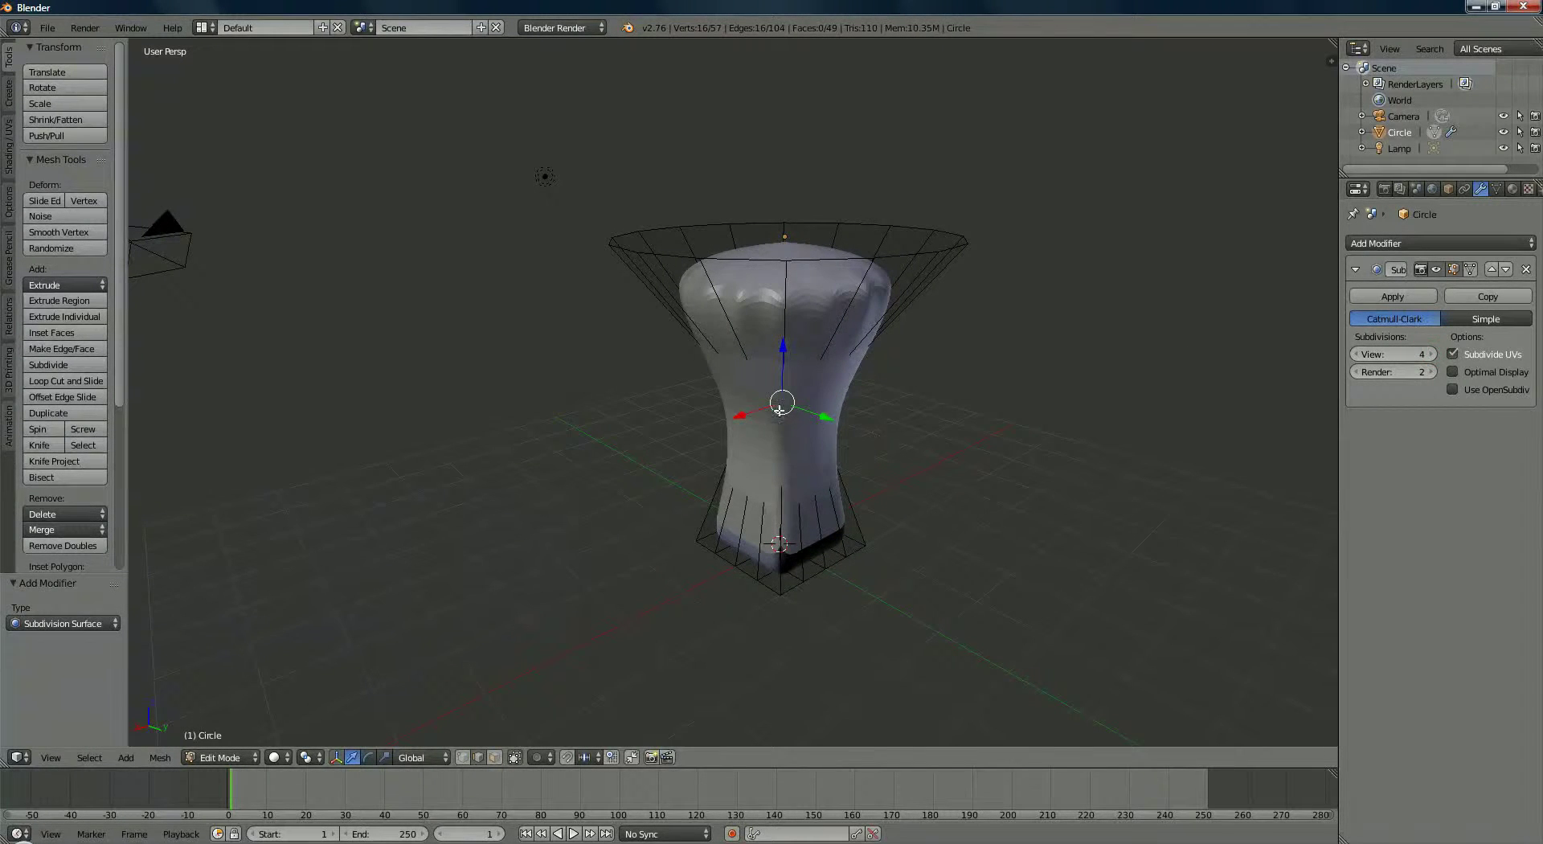
Add a loop cut around the upper walls and slide it up close to the circular rim.
middle_drag(1002, 385, 725, 409)
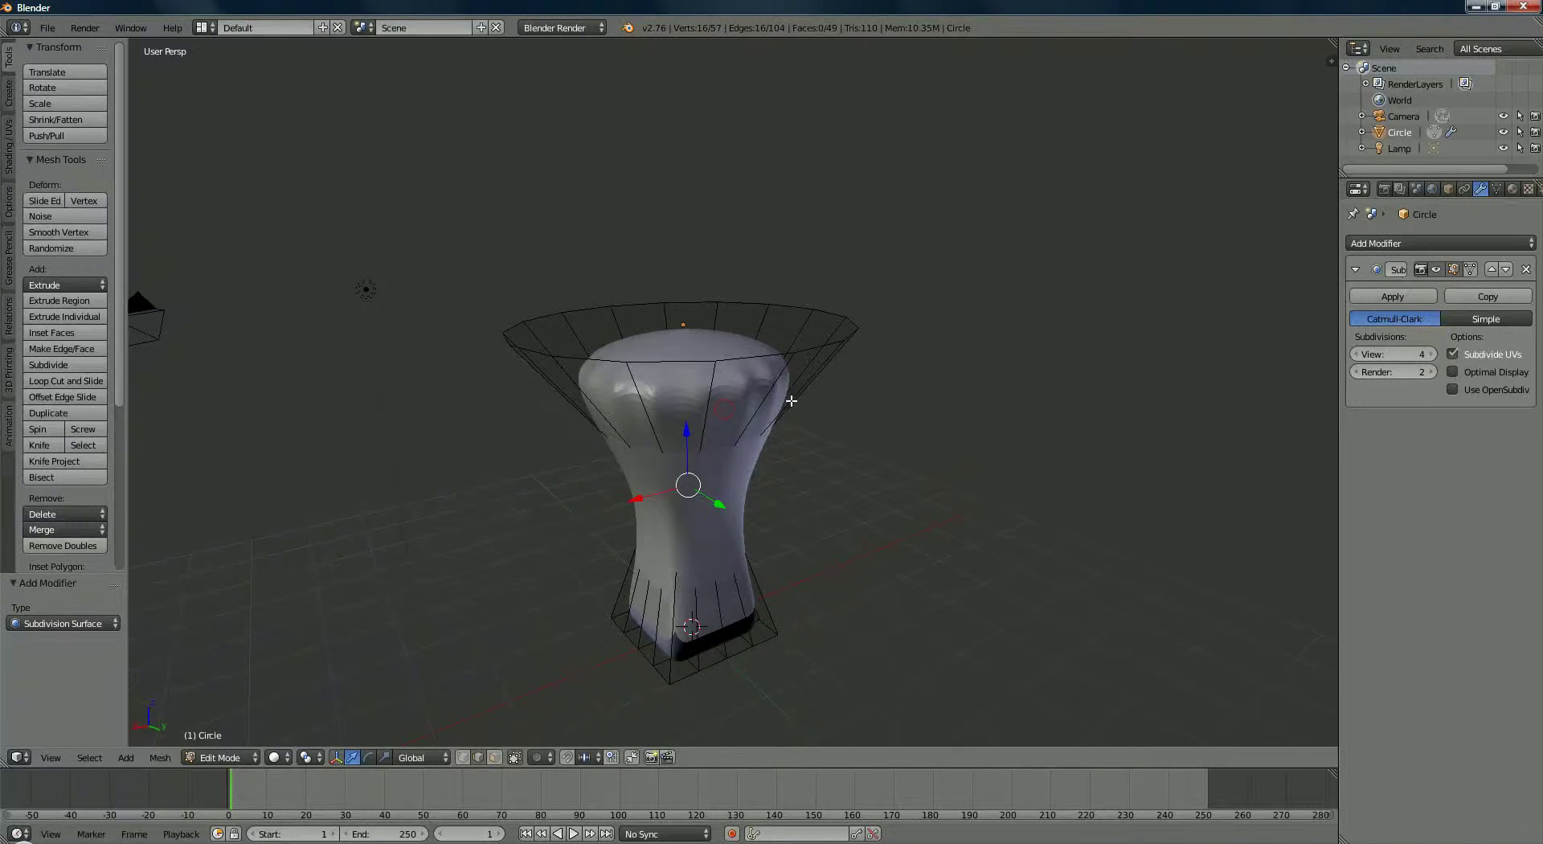
key(ctrl+r)
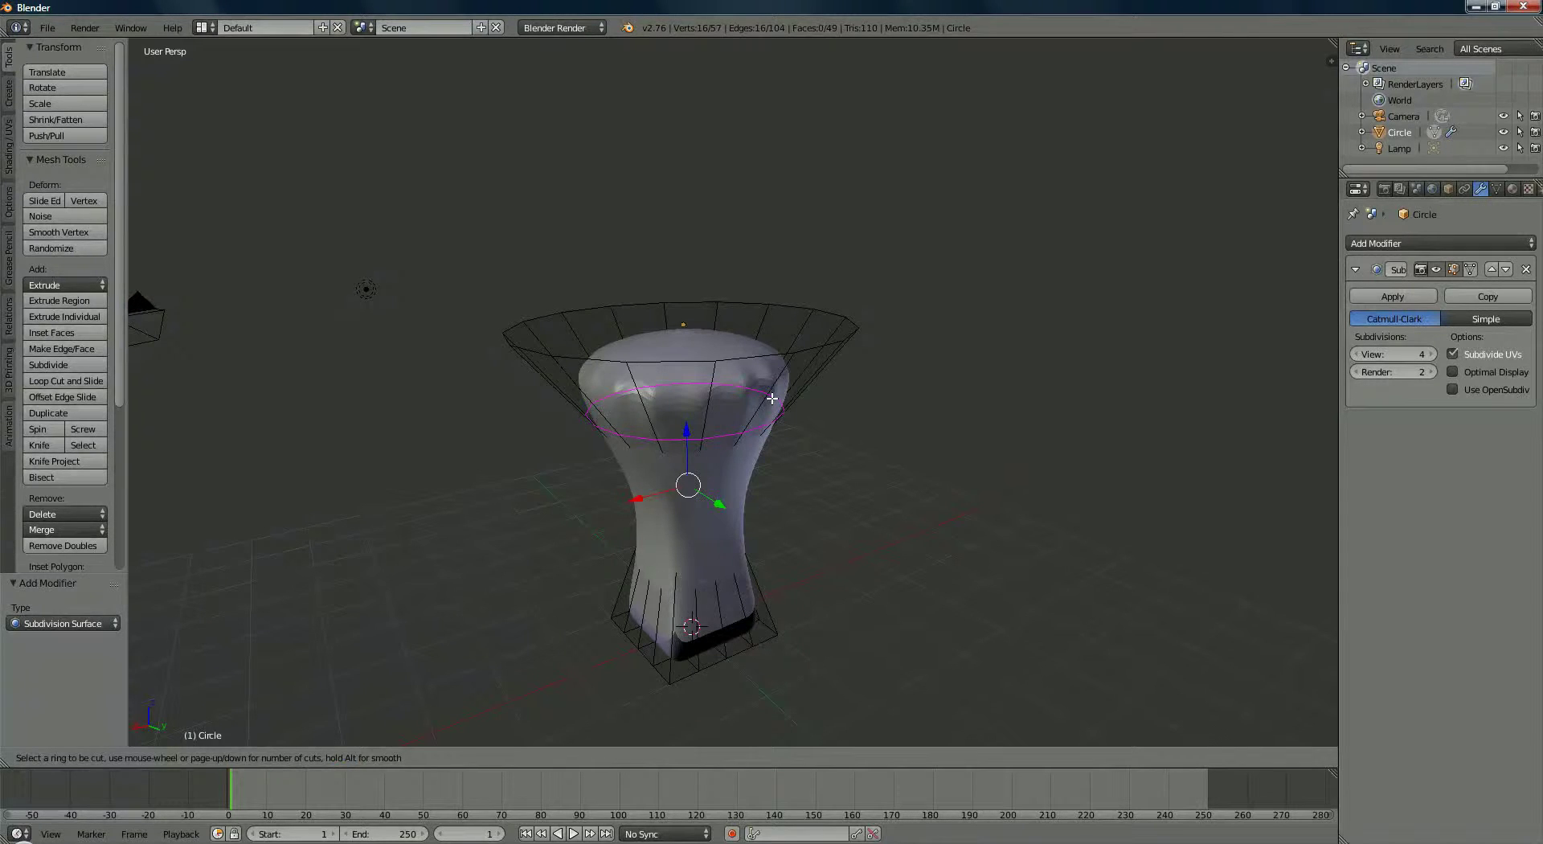
click(771, 397)
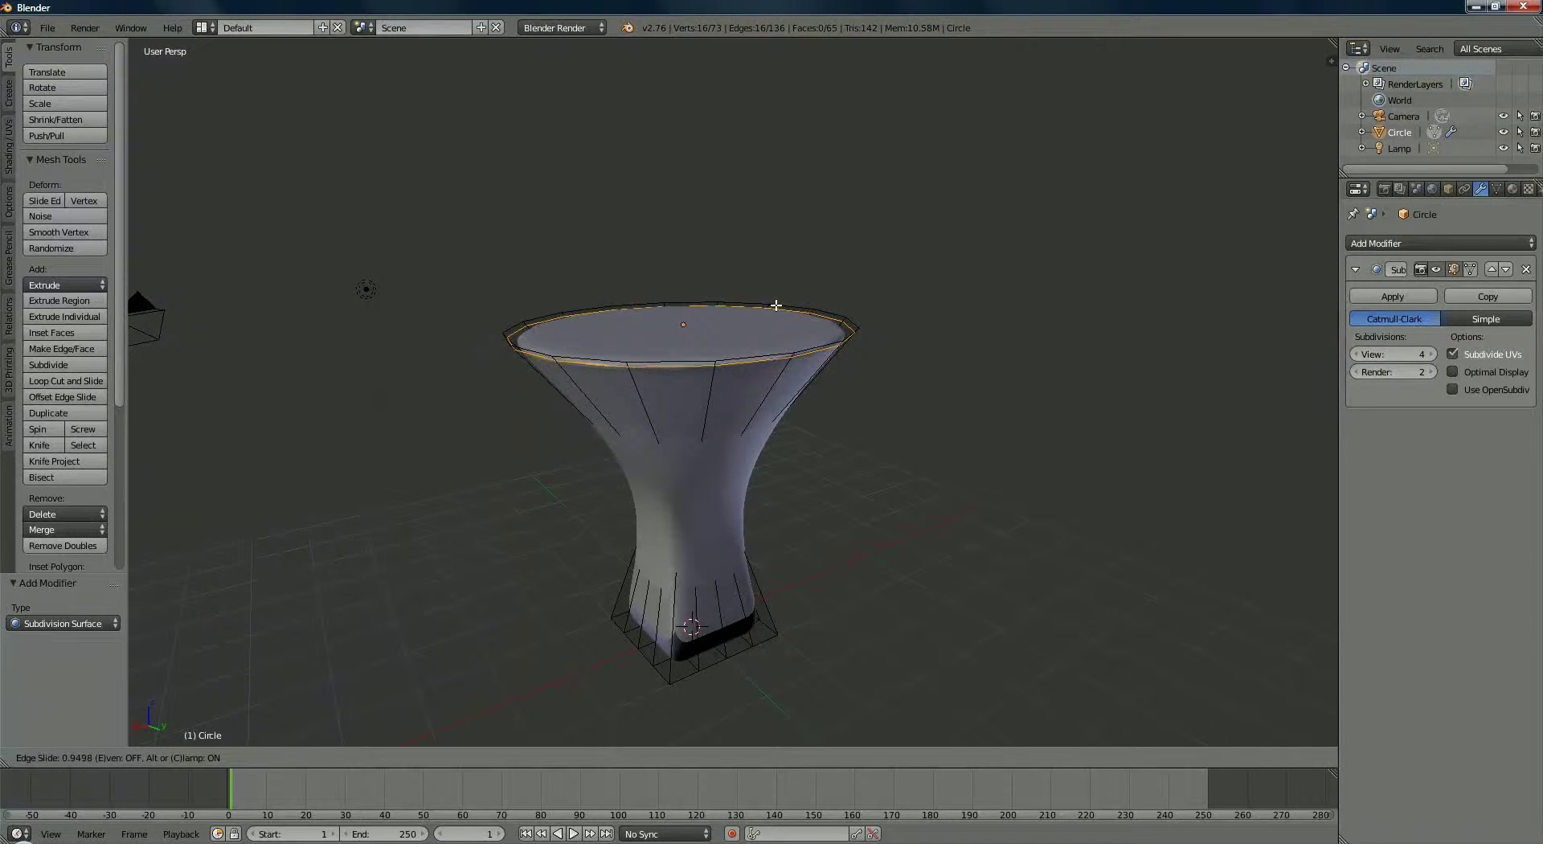
click(775, 306)
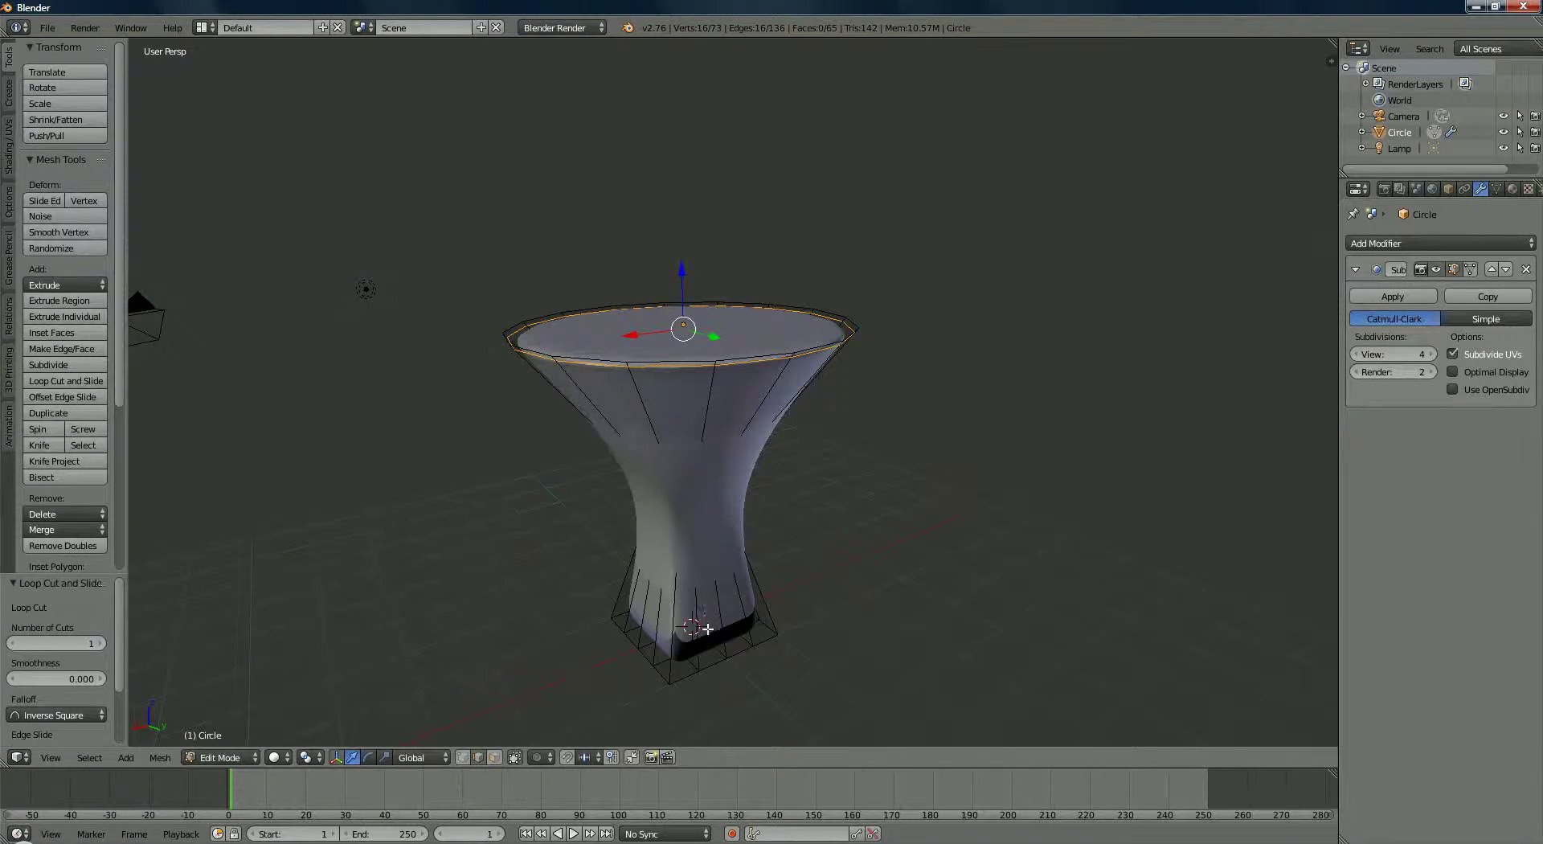
Add a loop cut around the lower walls and slide it down against the square base.
key(ctrl+r)
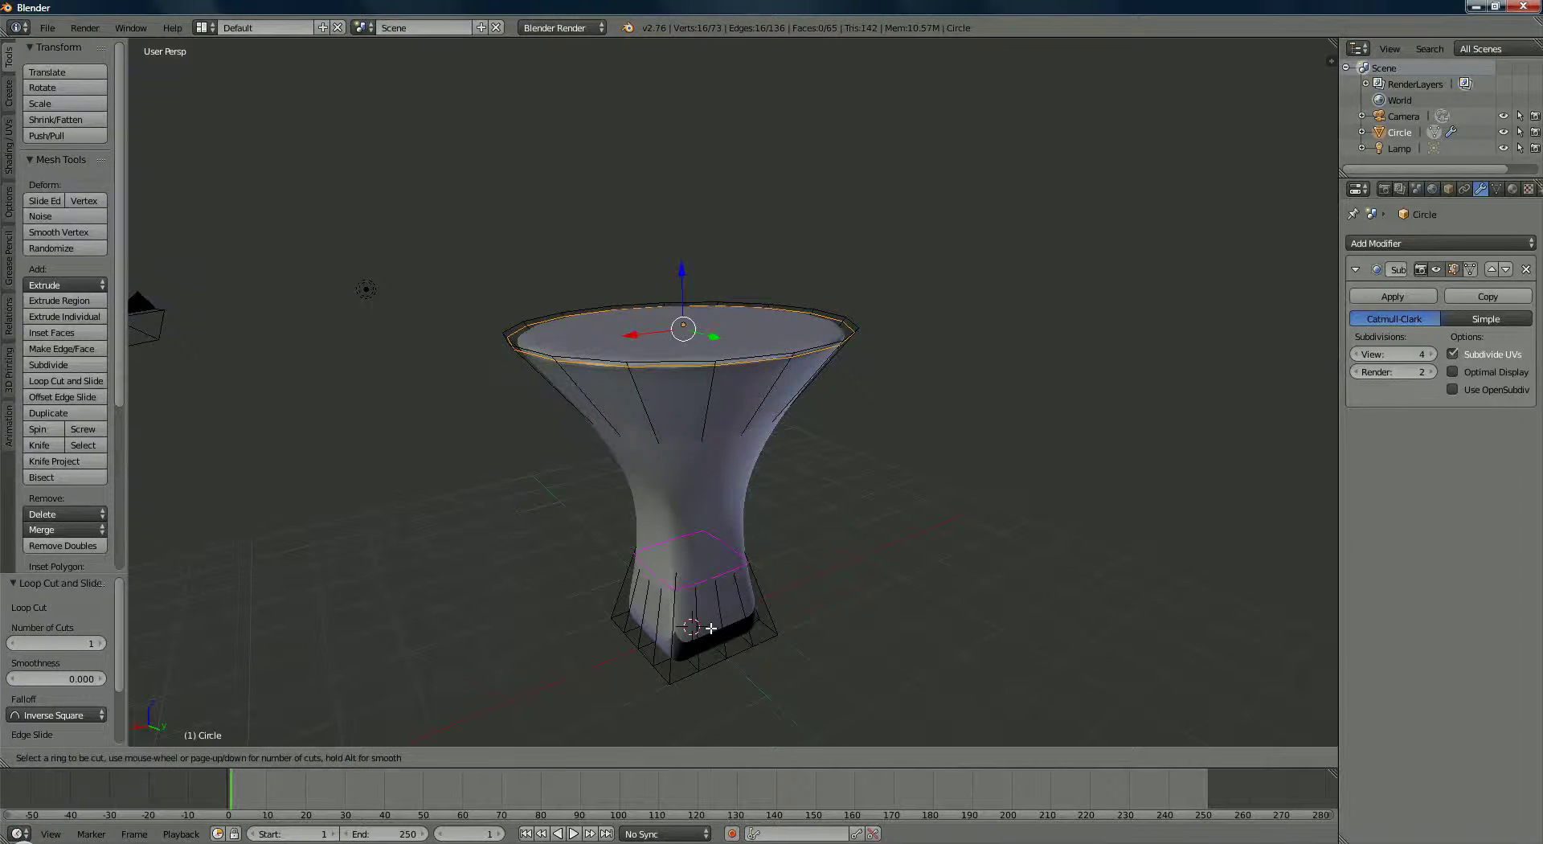
click(711, 628)
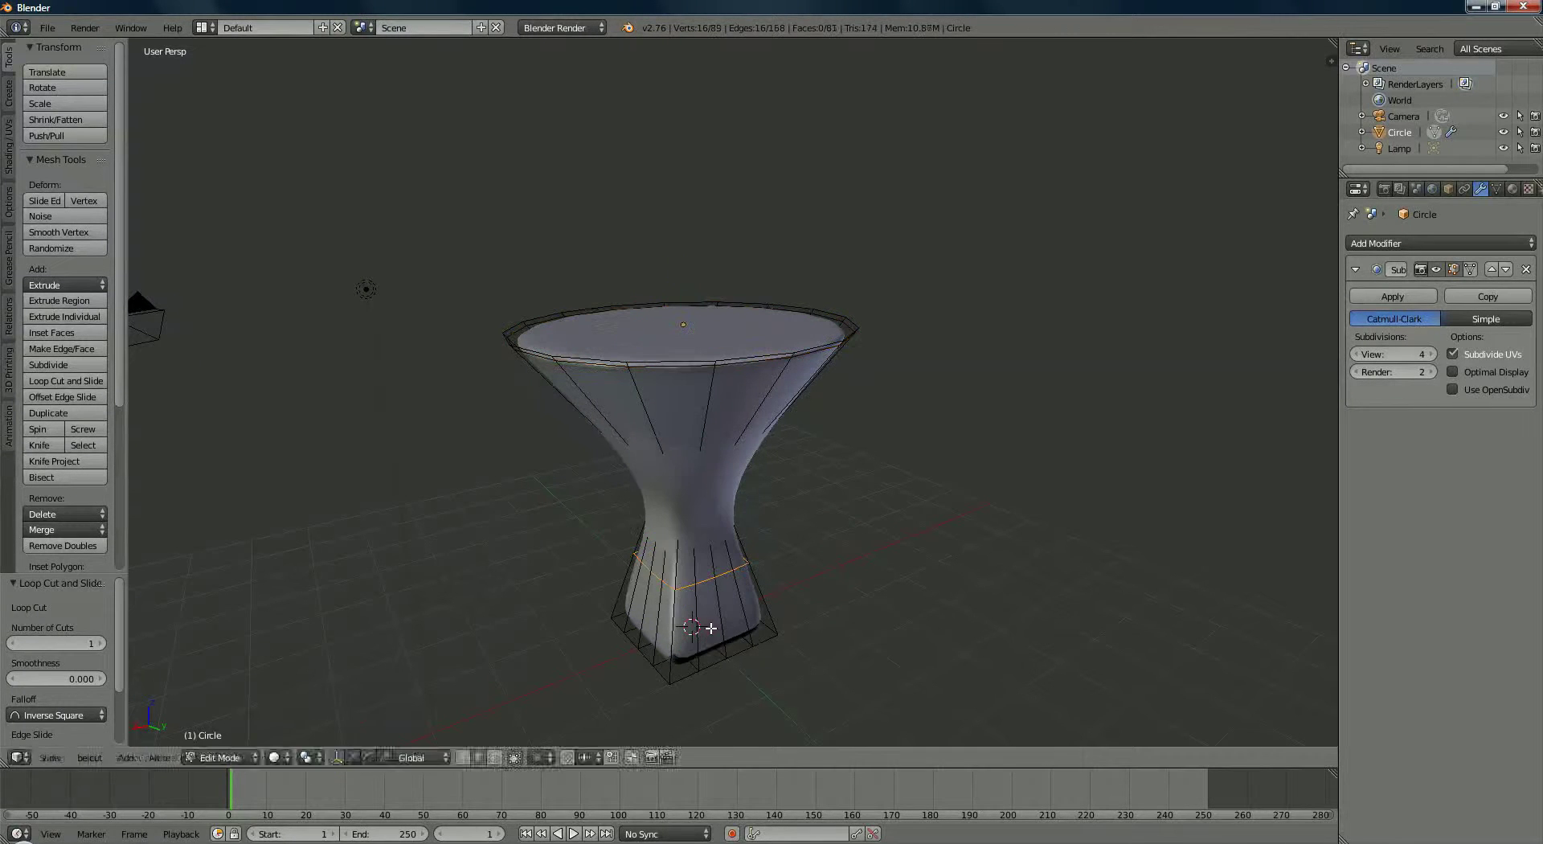
click(715, 717)
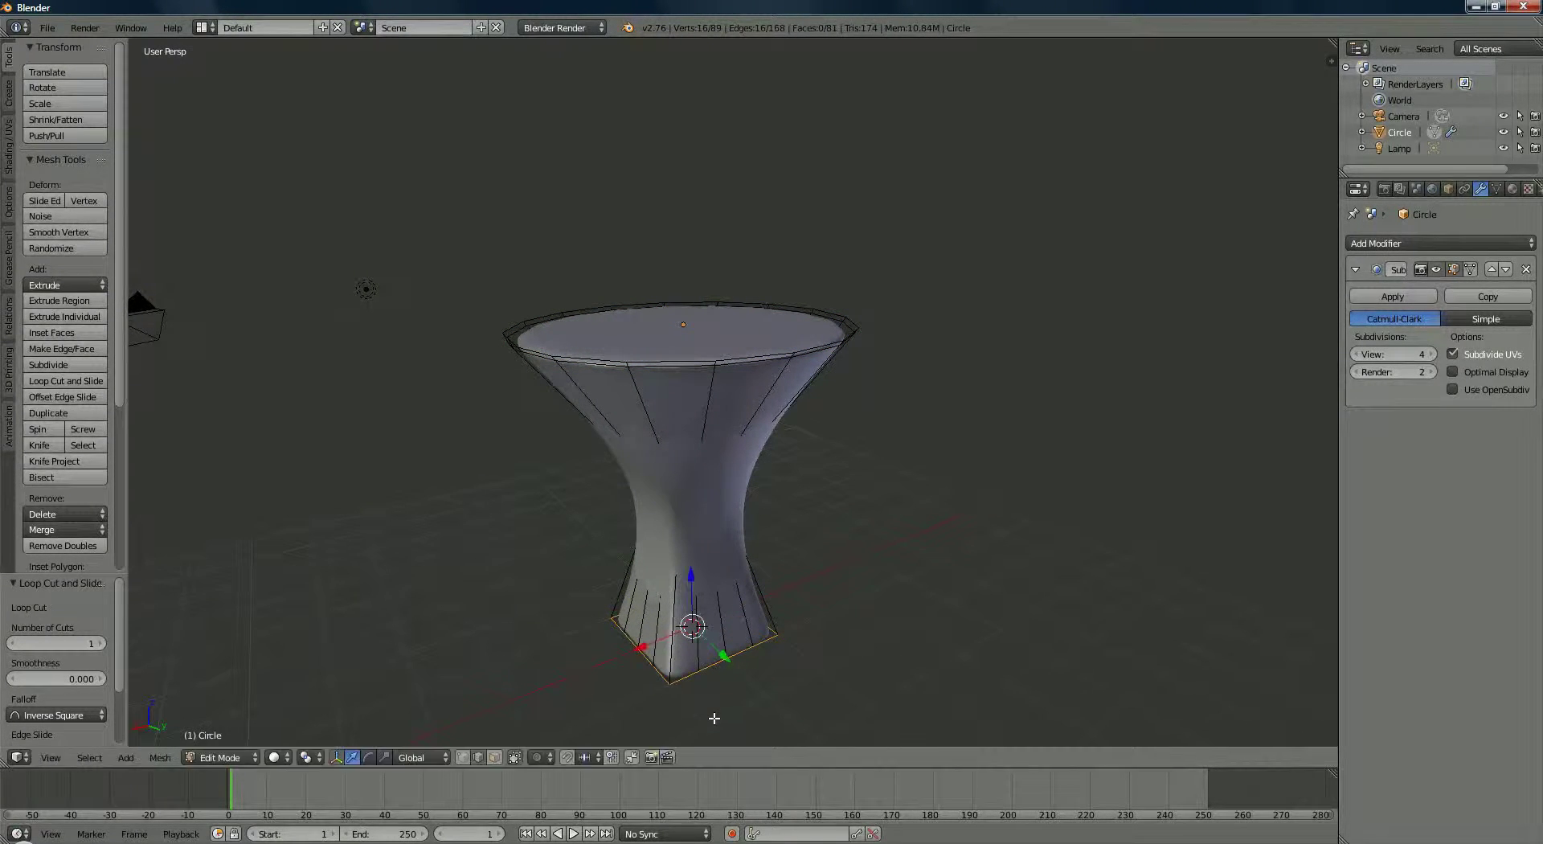
Select the narrow waist edge loop in wireframe display and return the viewport to solid shading.
mouse_move(807, 541)
middle_down()
mouse_move(840, 510)
mouse_move(858, 441)
mouse_move(810, 511)
middle_up()
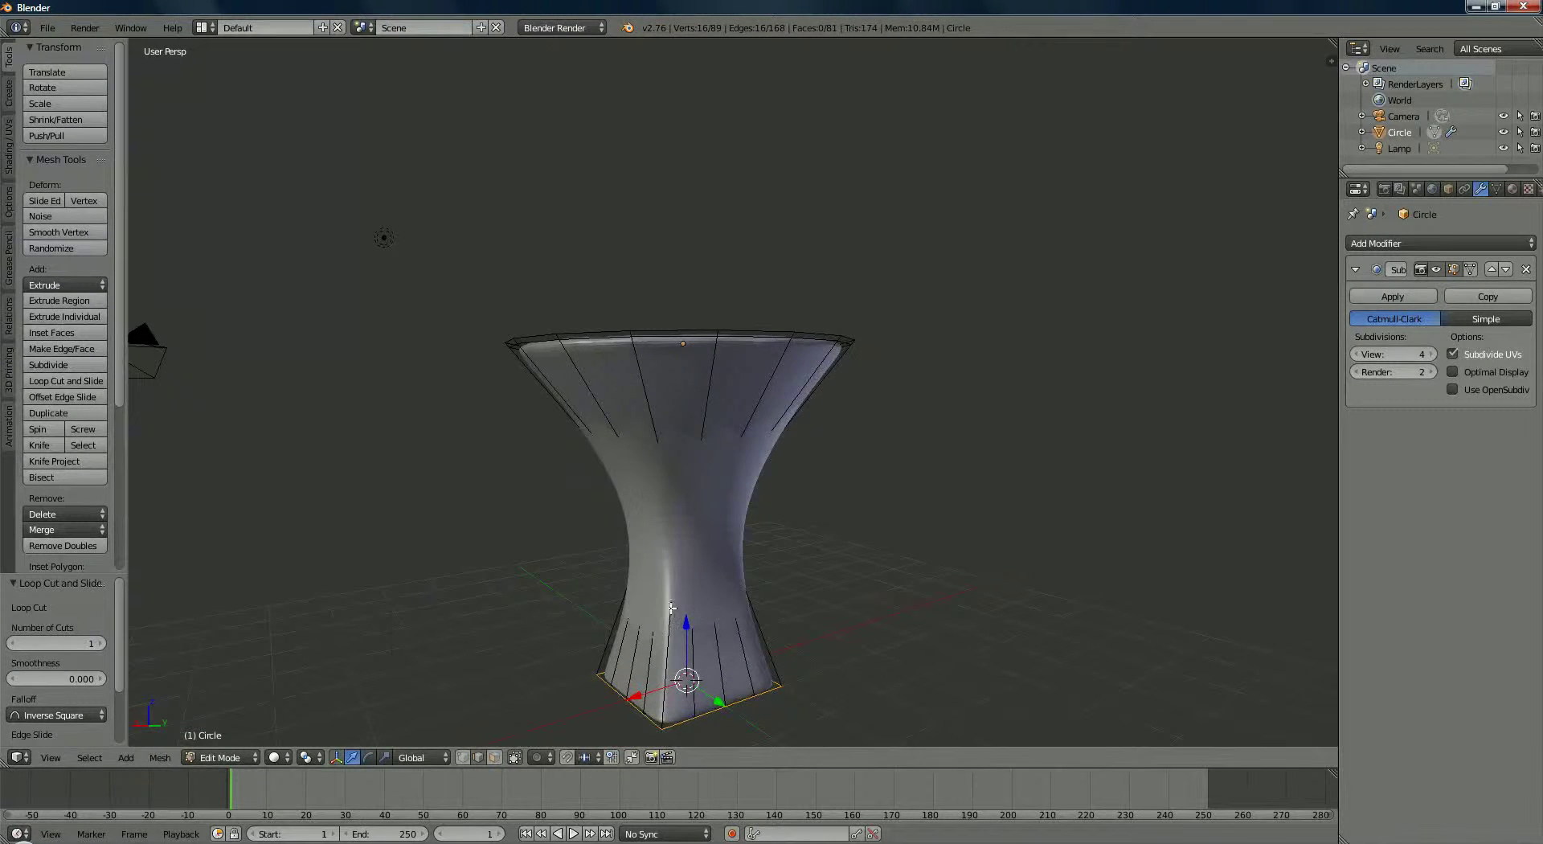
middle_drag(681, 551, 705, 505)
scroll(710, 481, up, 2)
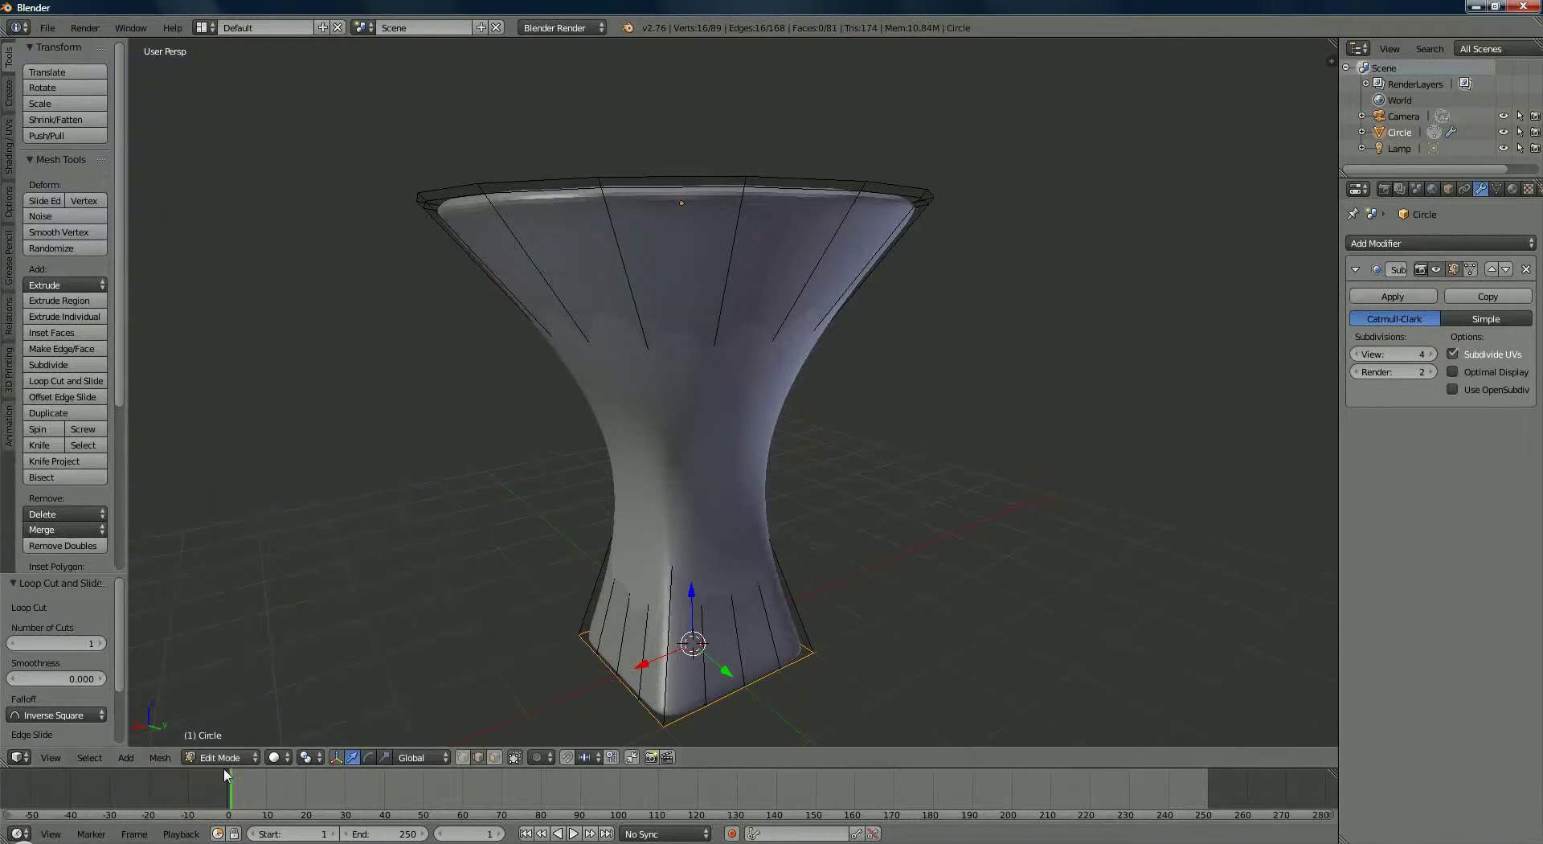
click(276, 757)
click(286, 721)
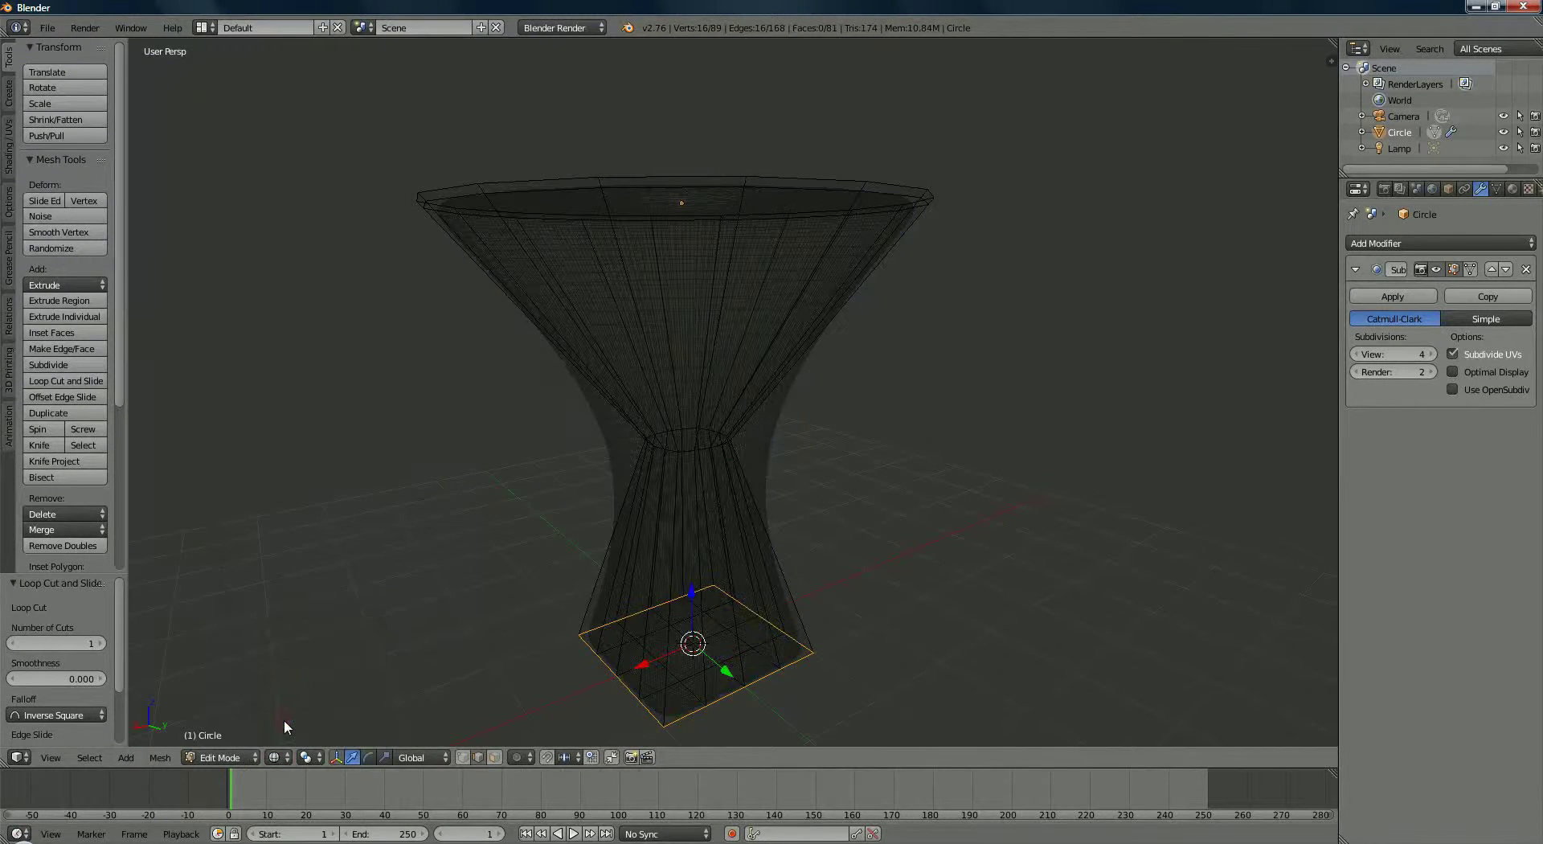
scroll(668, 601, up, 5)
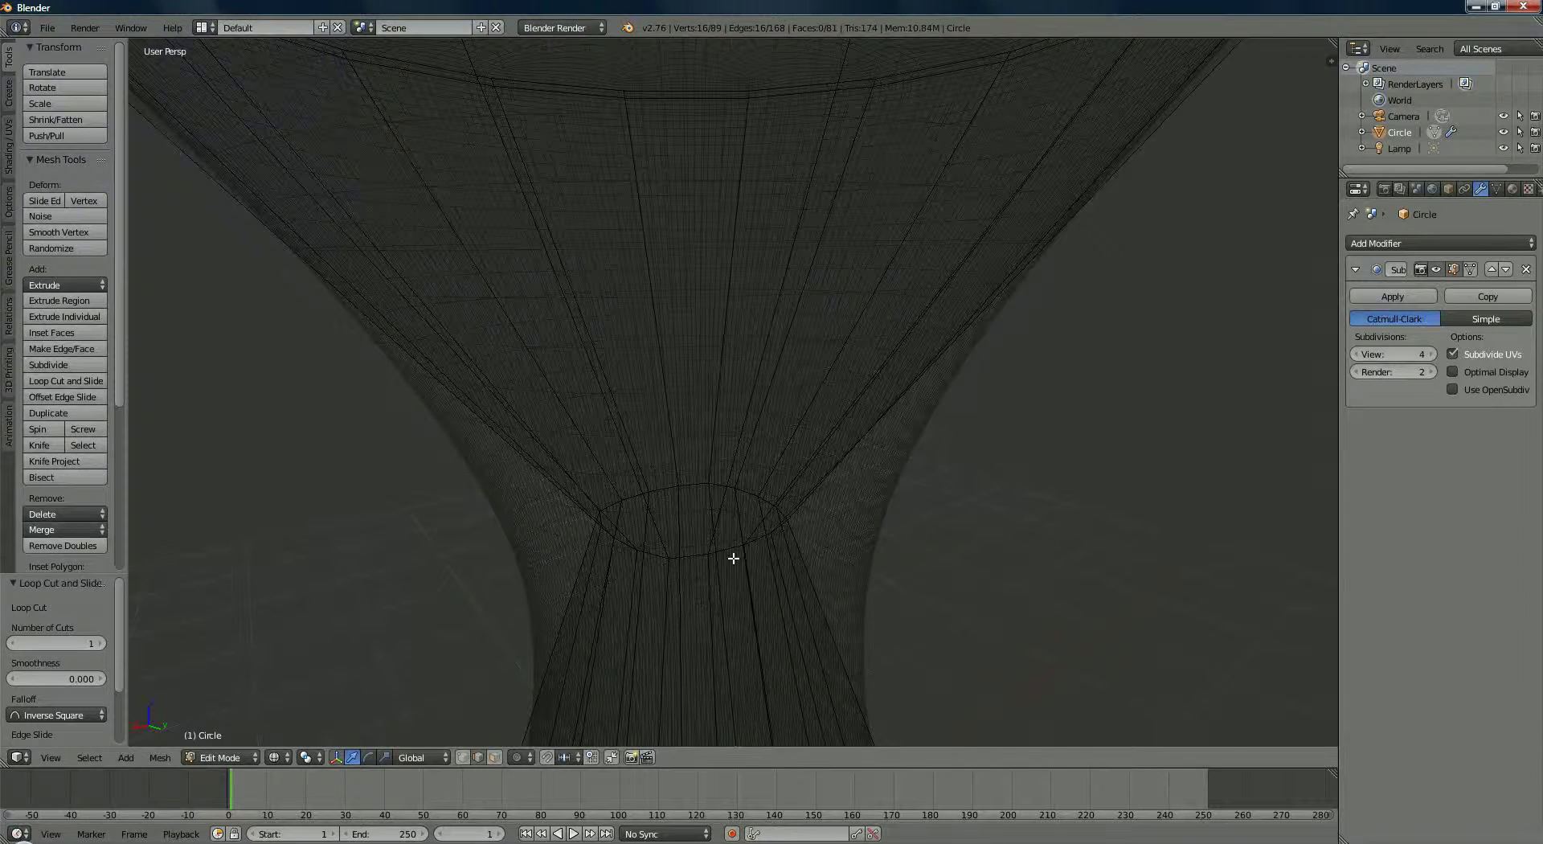
right_click(729, 551)
alt+right_click(689, 570)
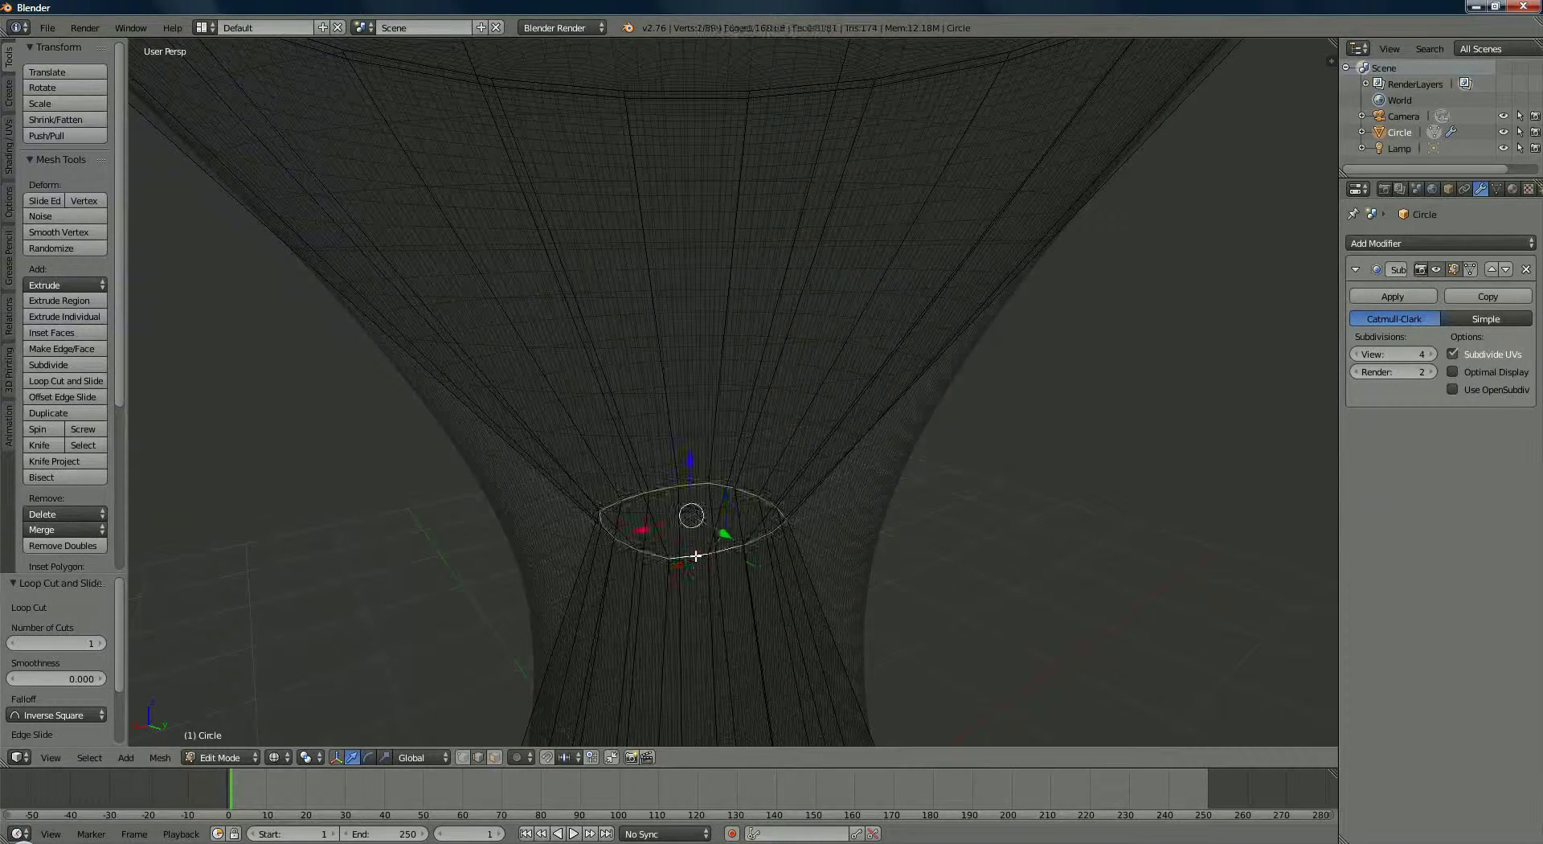
scroll(420, 657, down, 6)
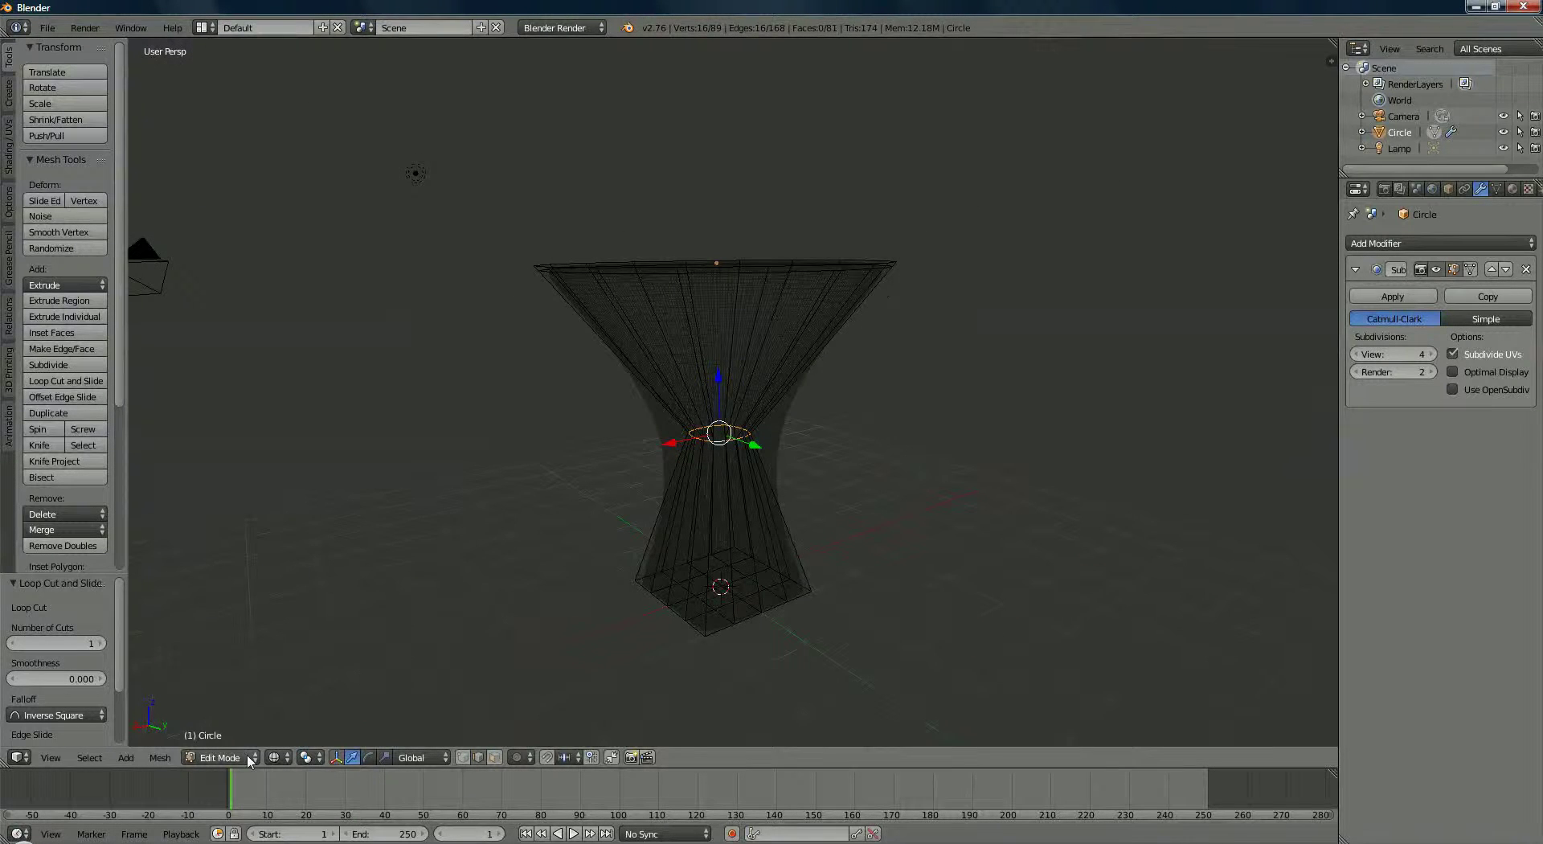
click(275, 757)
click(283, 704)
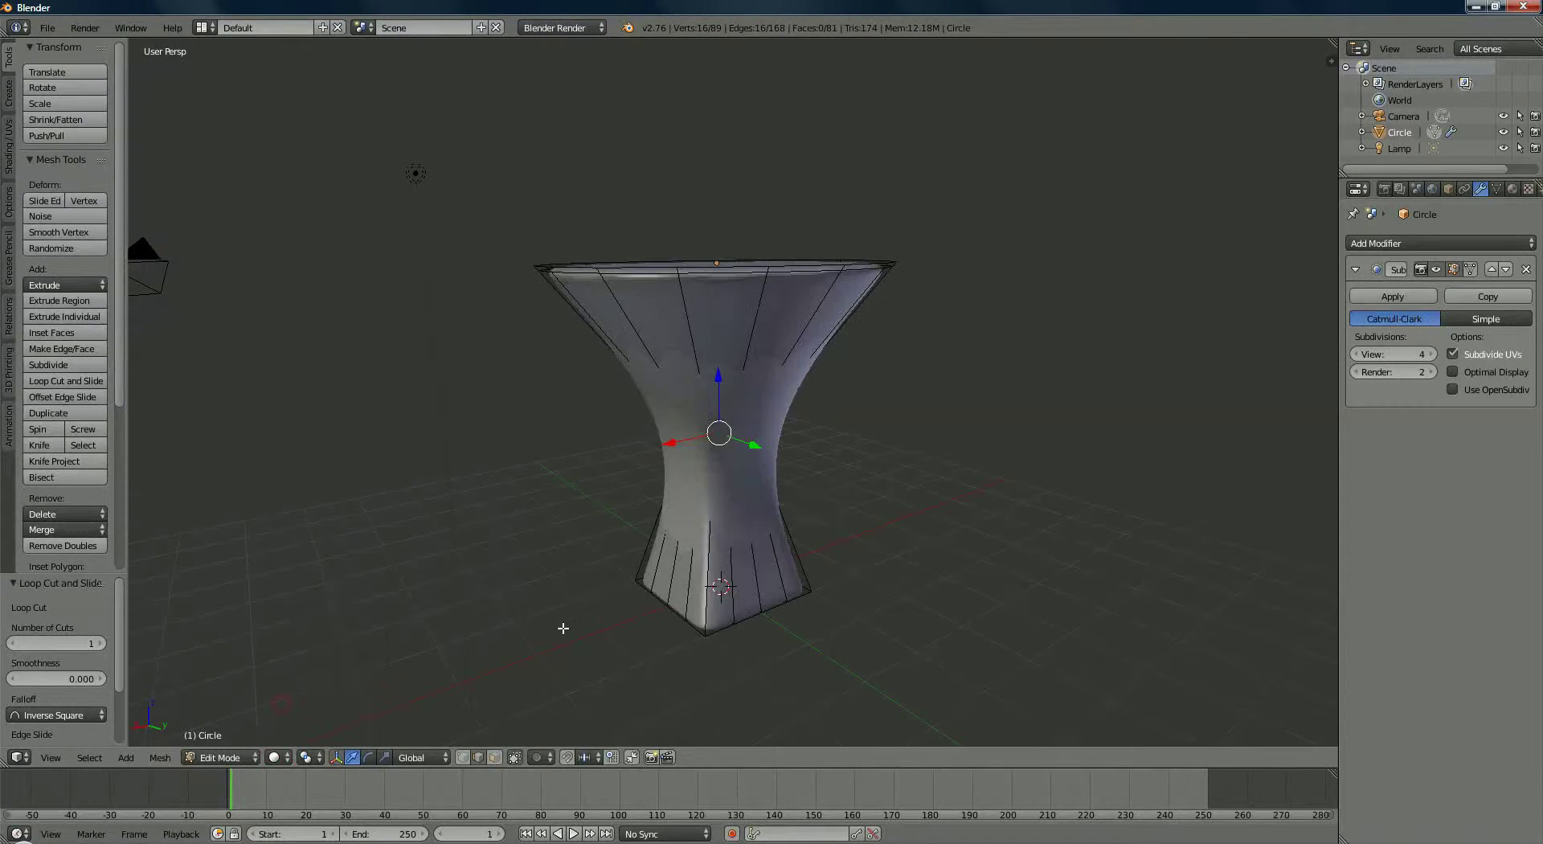
Scale the waist loop inward by a factor of about 0.032, fine-tune its scale and lower it 0.265 along Z.
middle_drag(562, 623, 602, 630)
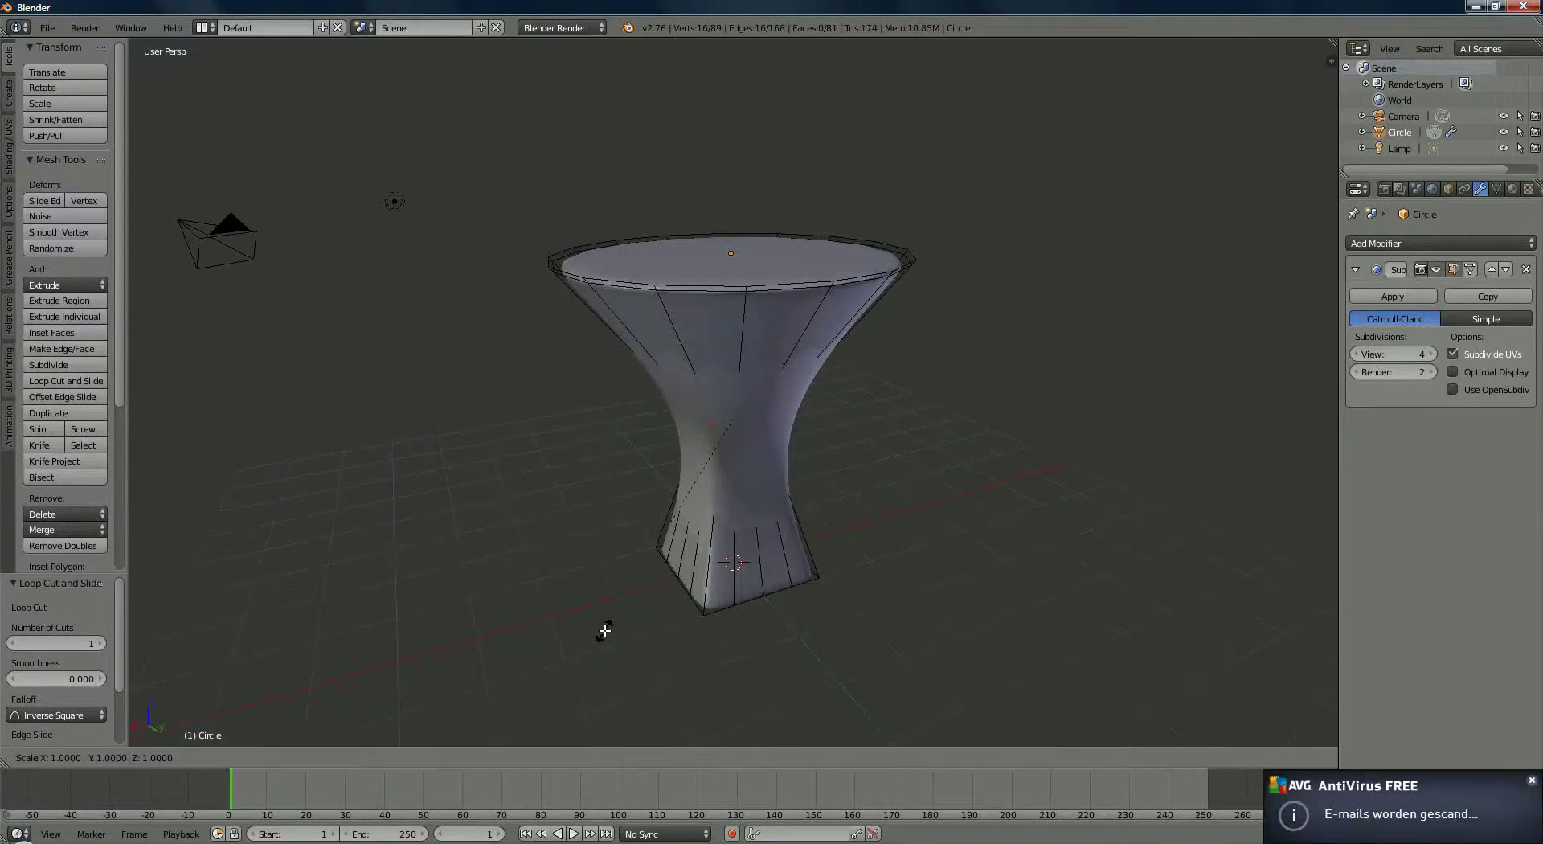
key(s)
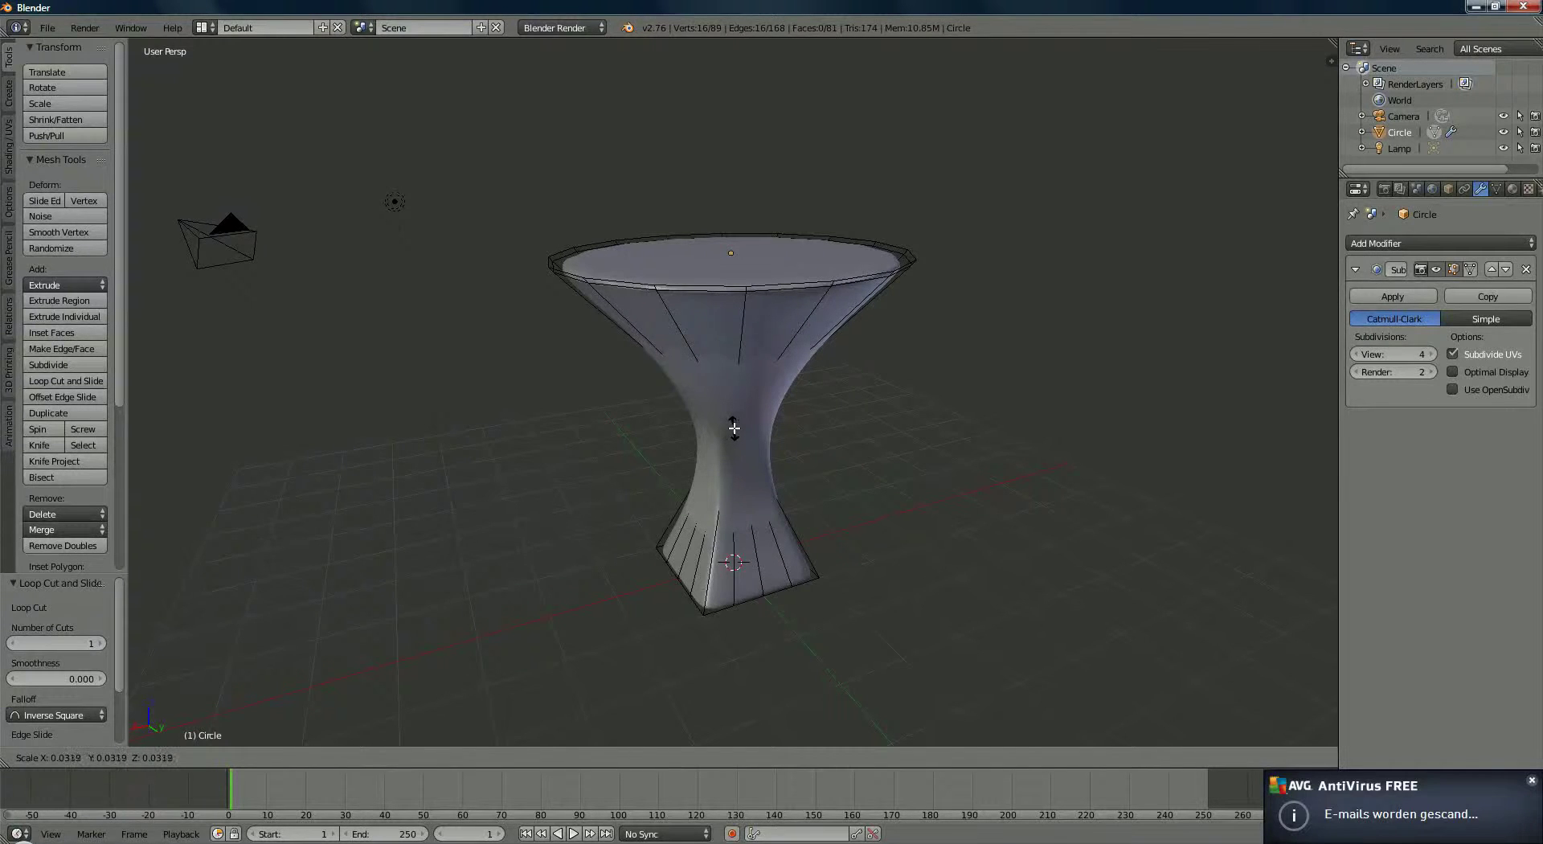
click(734, 428)
key(s)
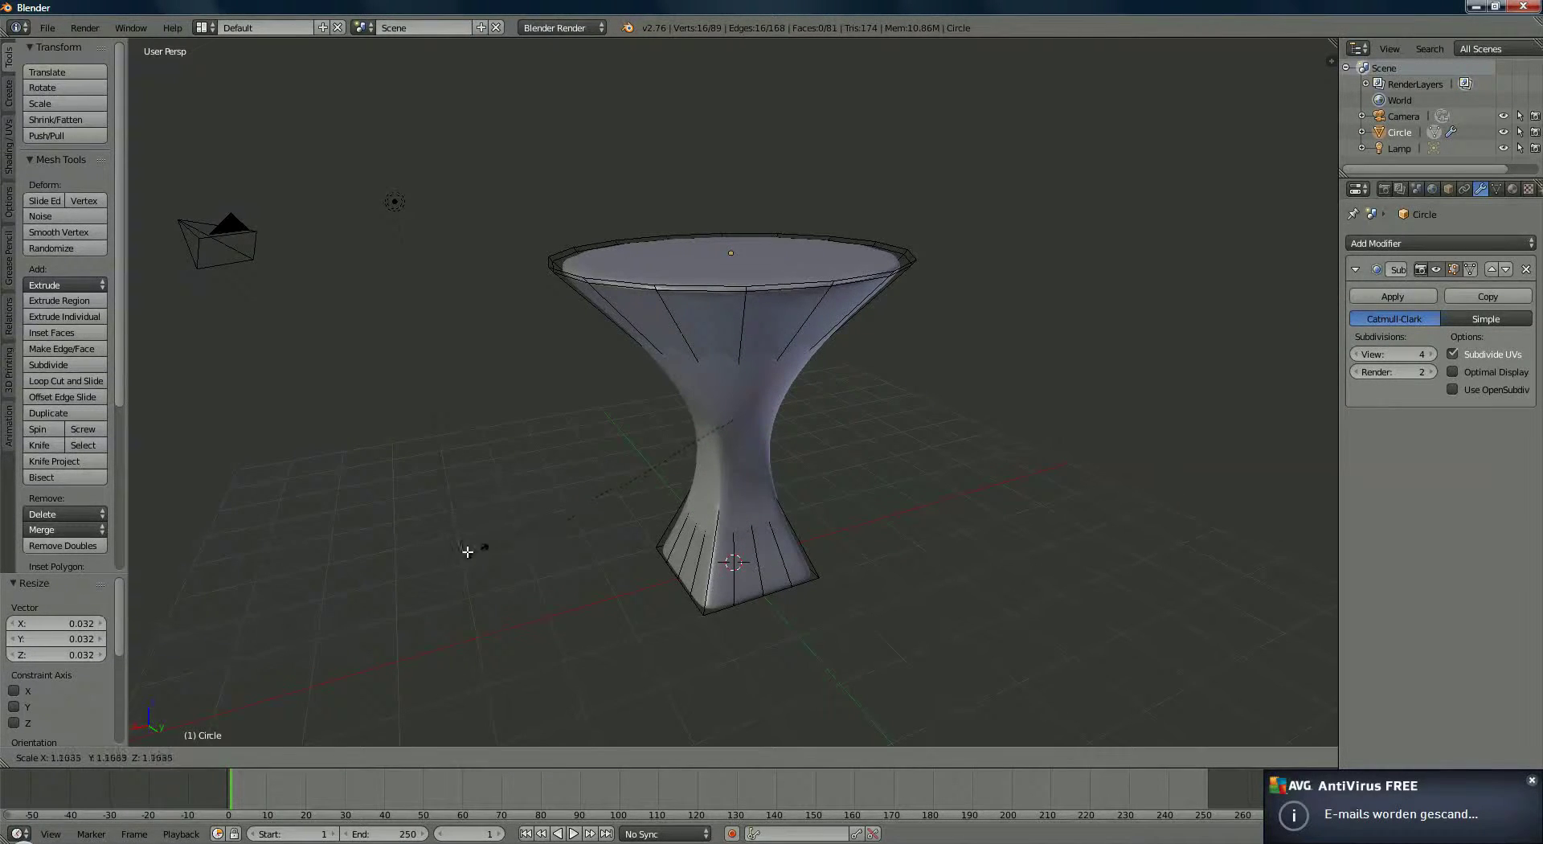
click(683, 471)
mouse_move(736, 365)
mouse_down()
mouse_move(736, 456)
mouse_move(728, 282)
mouse_move(739, 382)
mouse_up()
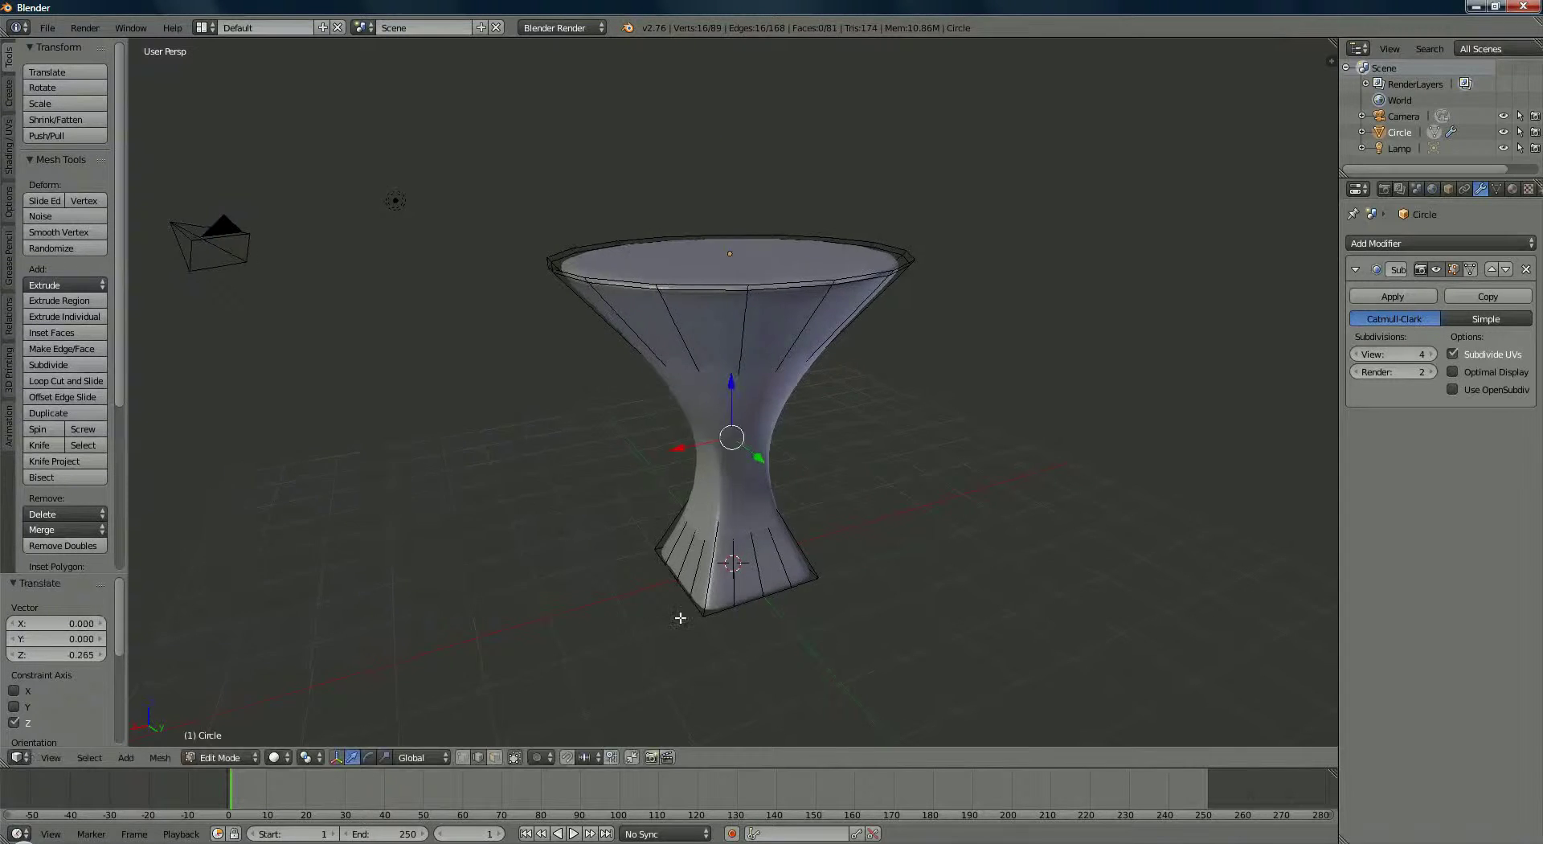
On the square base's underside grid, select the non-corner vertices of one edge column and the two inner columns next to it.
scroll(678, 619, up, 2)
shift+middle_drag(738, 657, 649, 622)
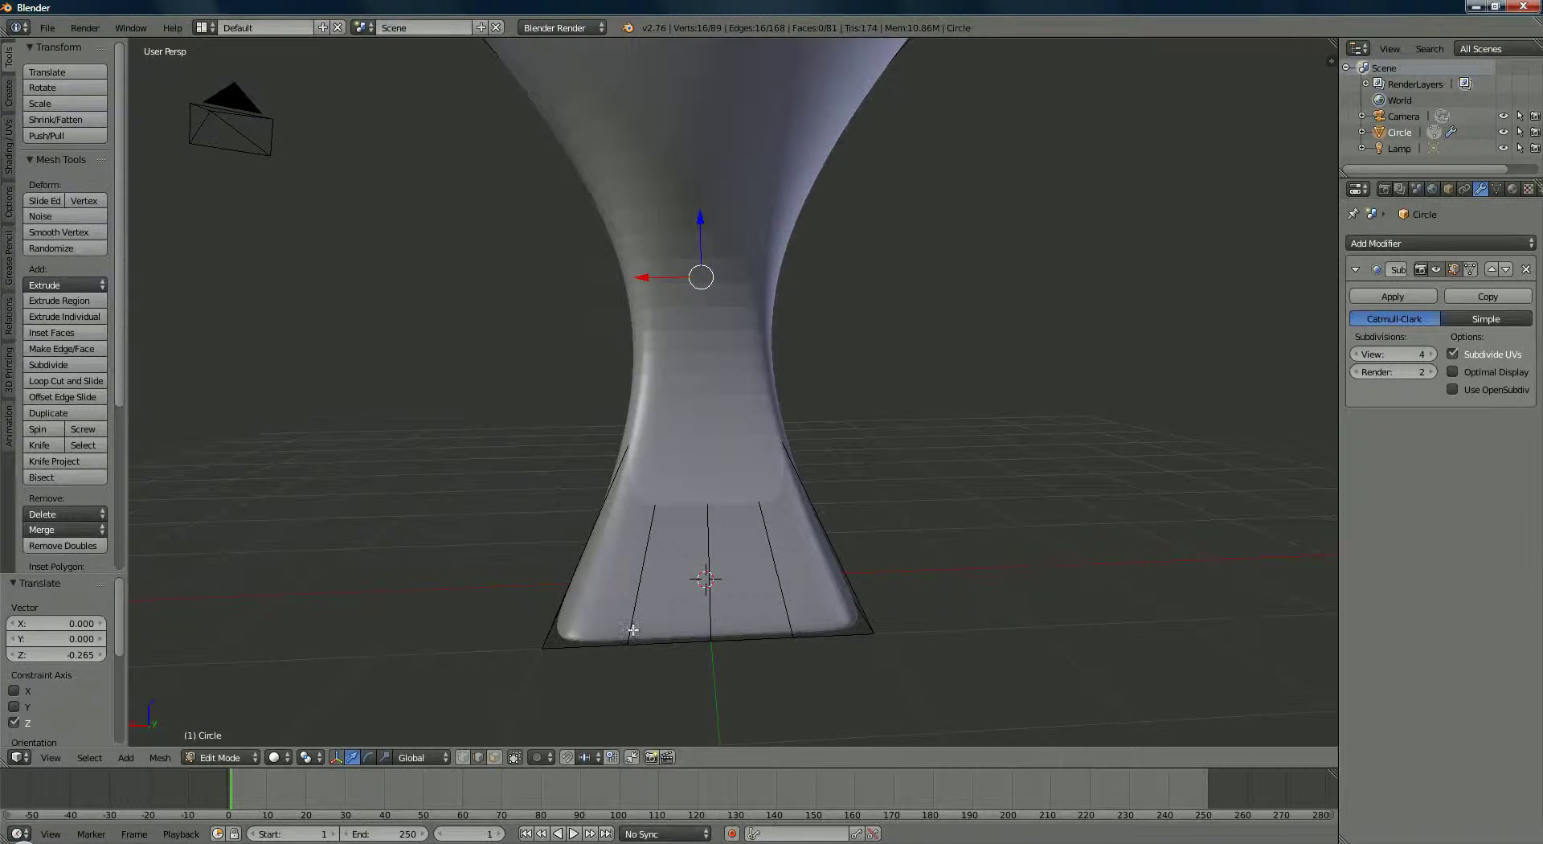
middle_drag(849, 651, 617, 411)
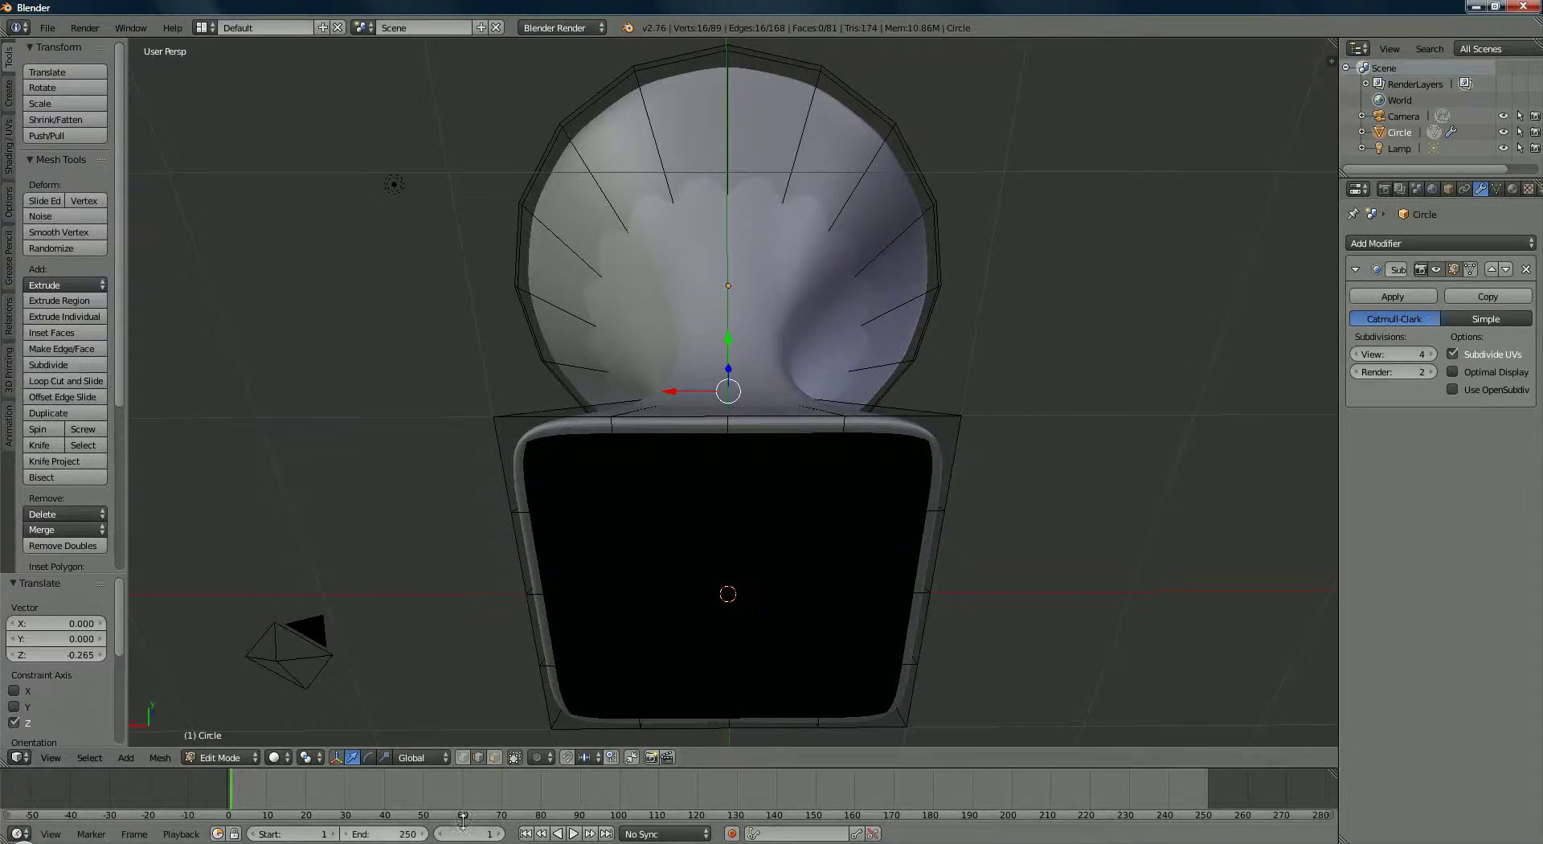
middle_drag(651, 568, 633, 500)
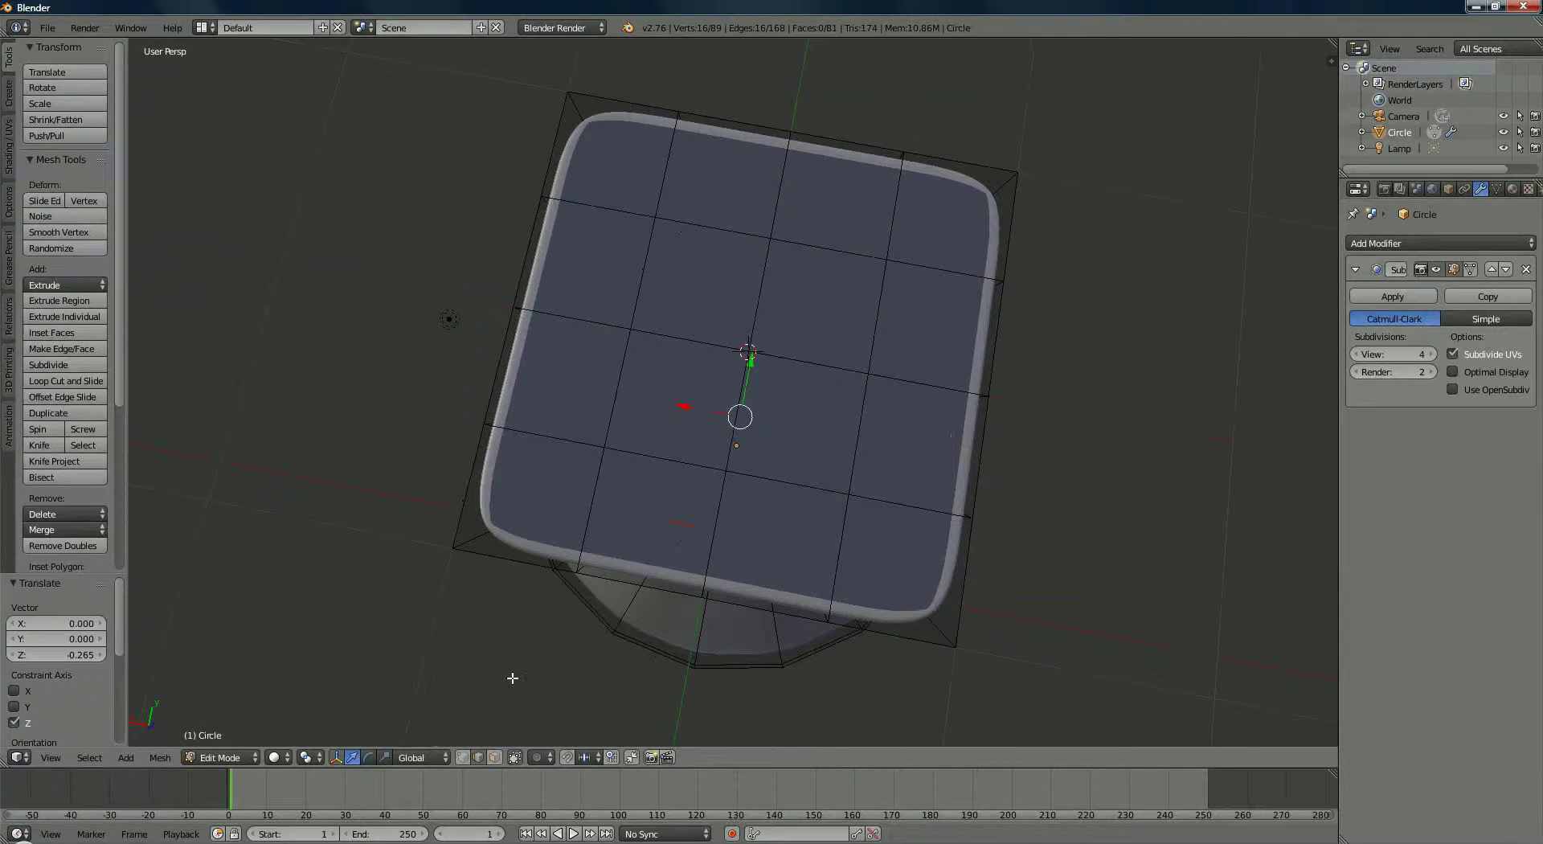
right_click(679, 113)
key(g)
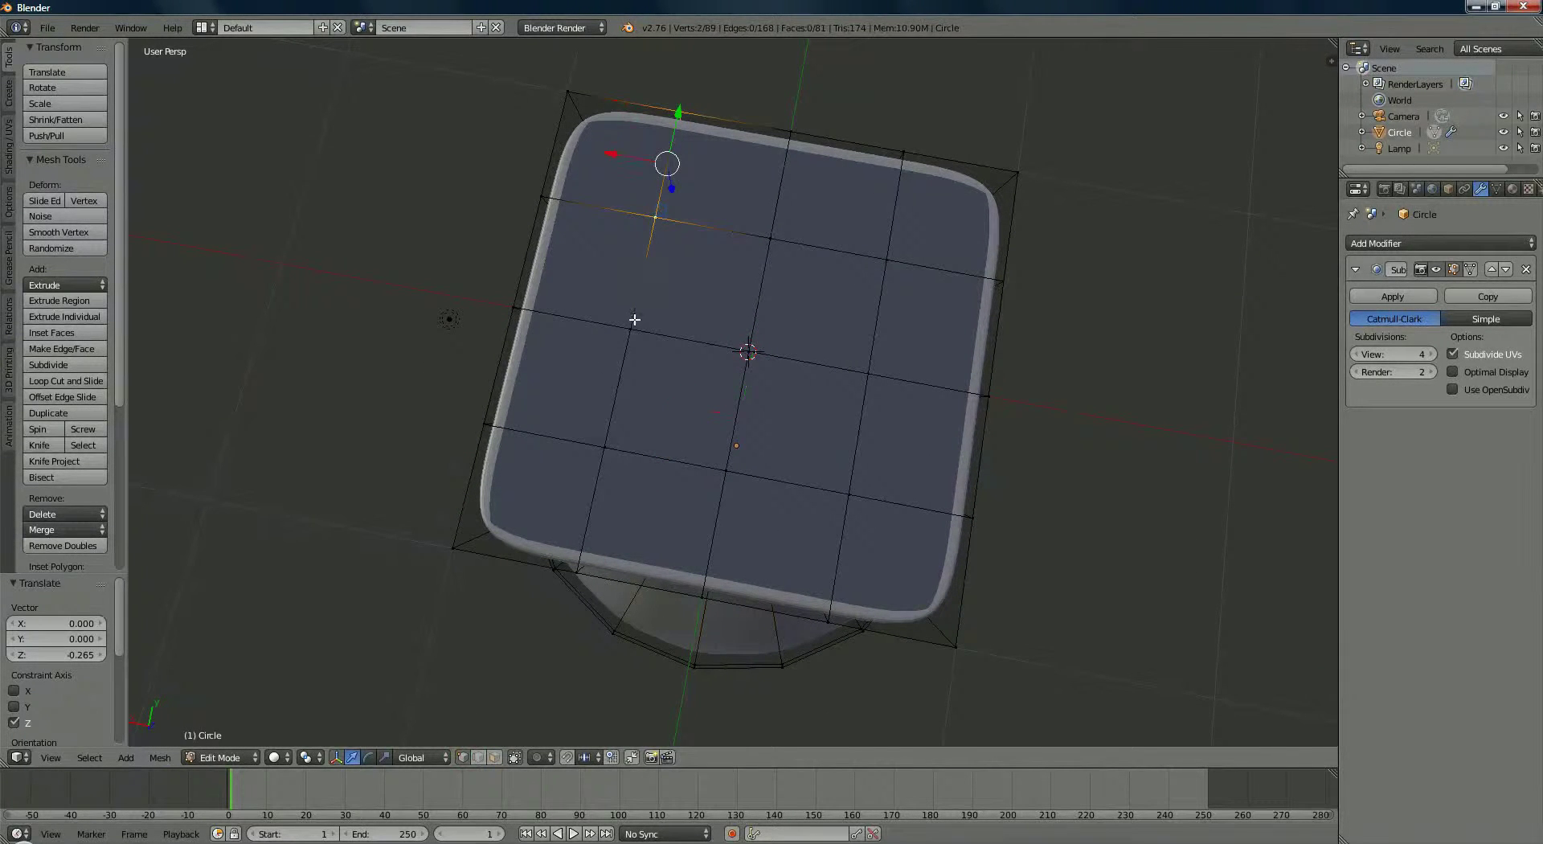
shift+right_click(631, 329)
shift+right_click(543, 198)
shift+right_click(513, 307)
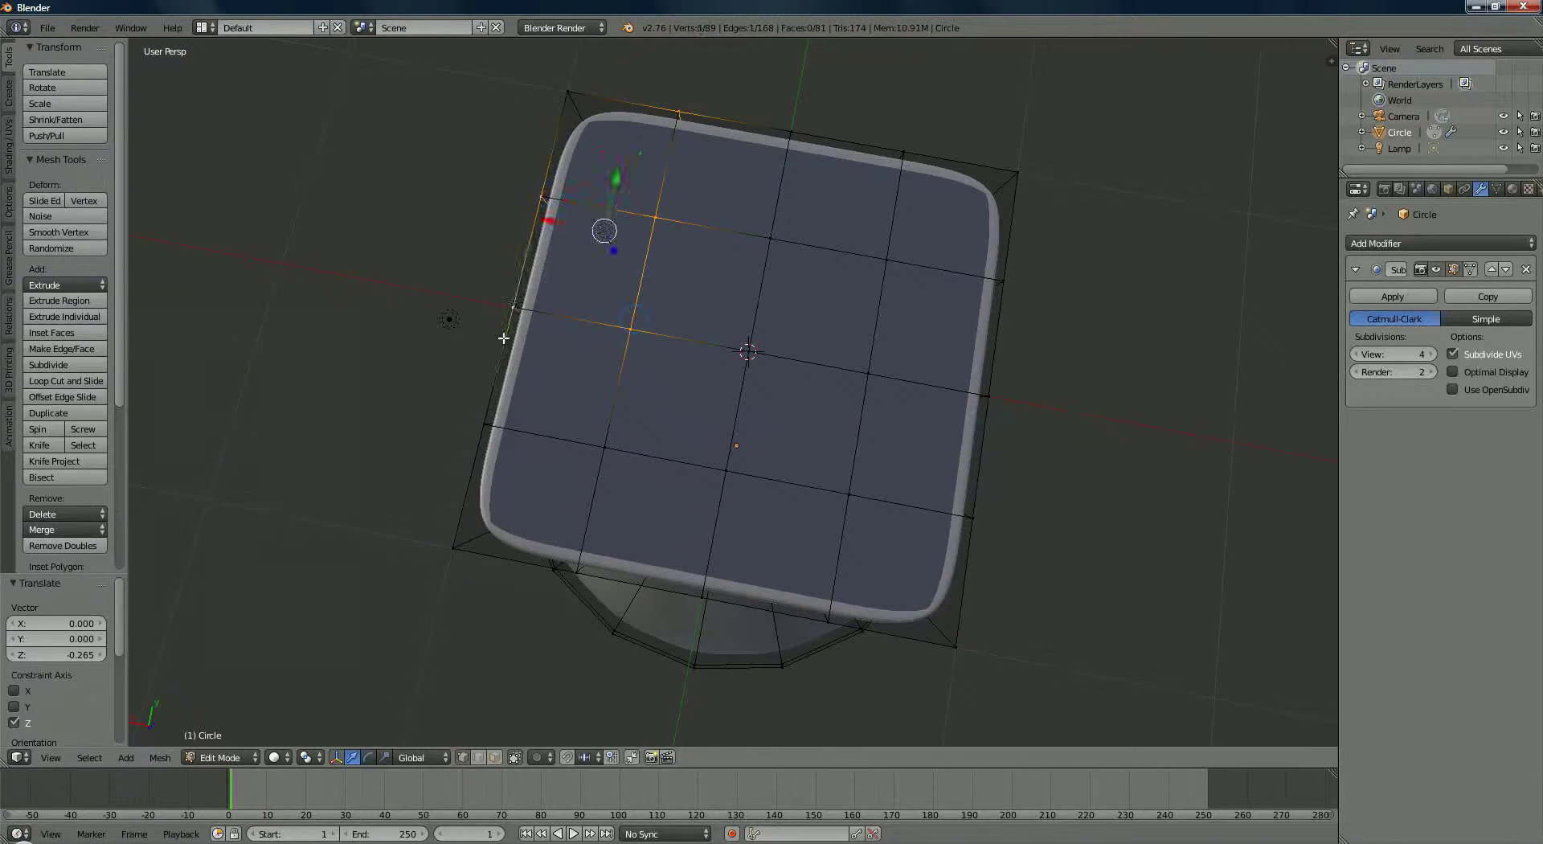
shift+right_click(488, 420)
shift+right_click(604, 446)
shift+right_click(579, 570)
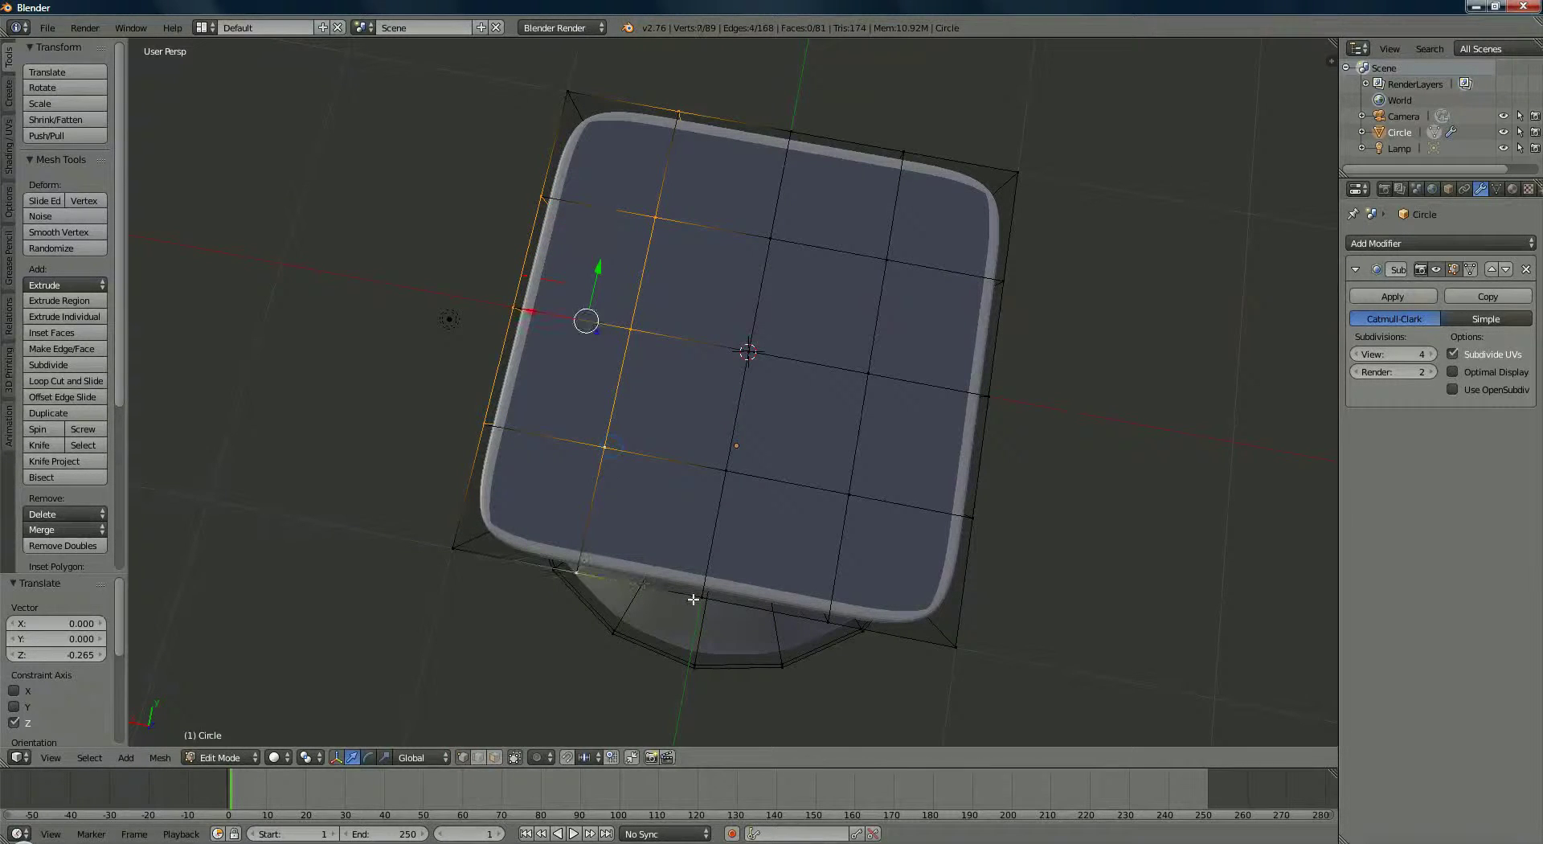
shift+right_click(703, 596)
shift+right_click(749, 348)
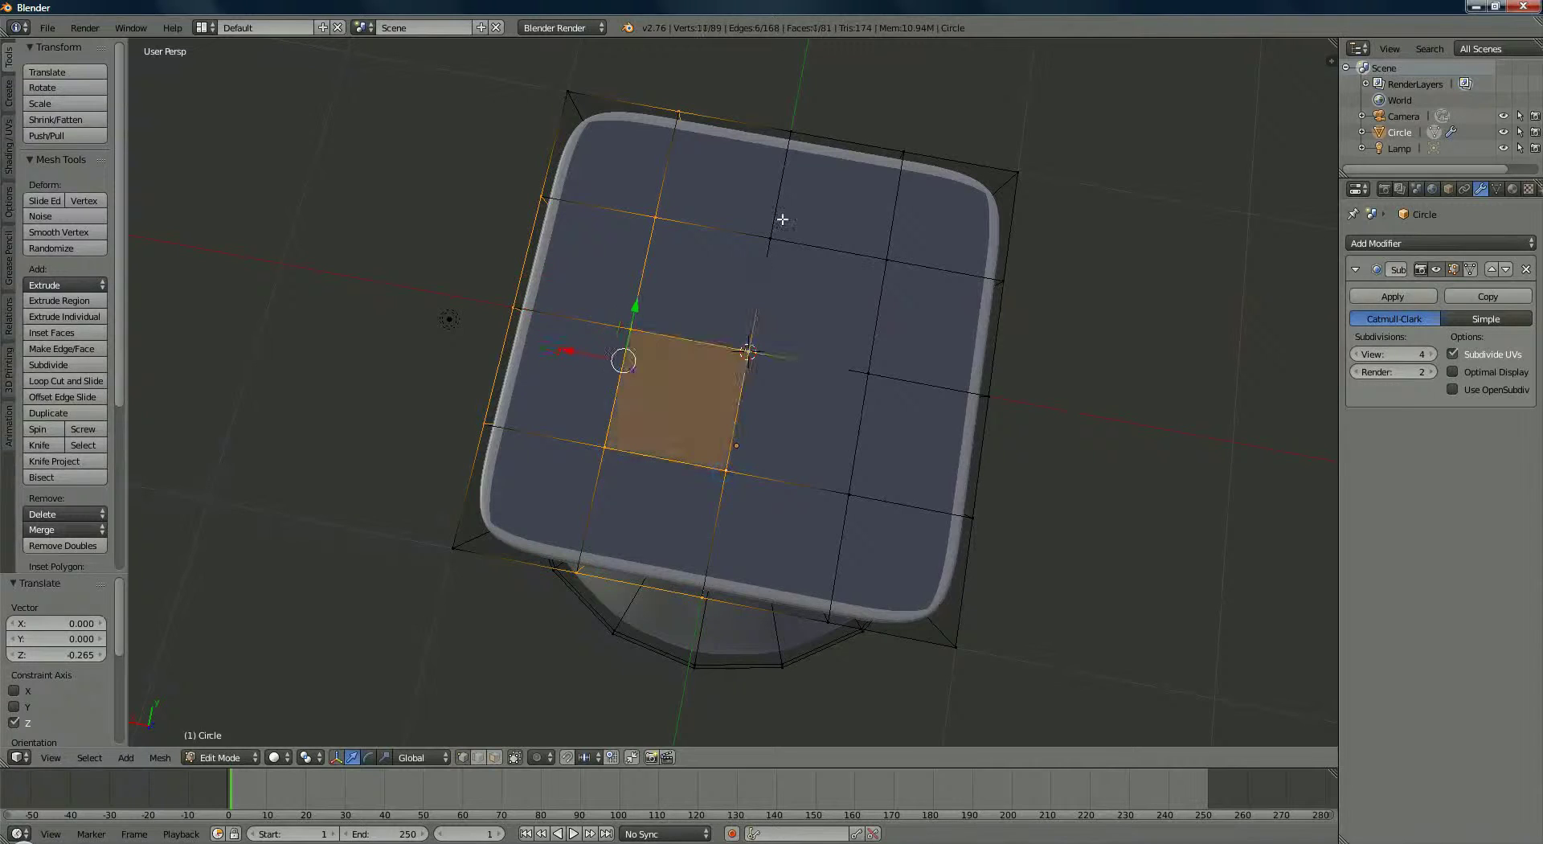
shift+right_click(770, 238)
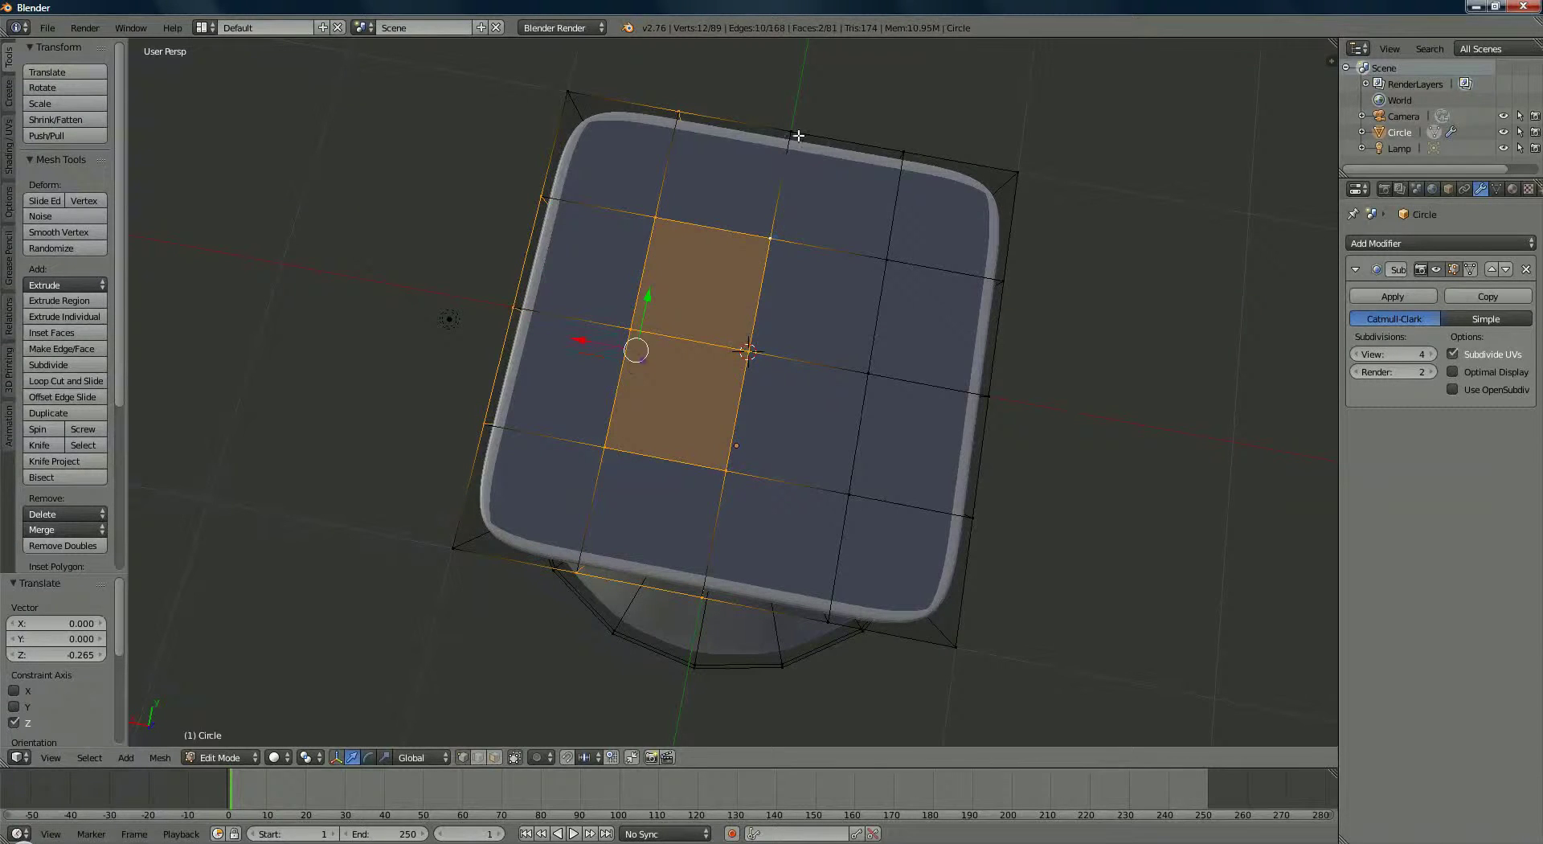
Add the remaining non-corner vertices of the underside grid to the selection and raise them all 0.087 along Z.
shift+right_click(899, 154)
shift+right_click(967, 272)
shift+right_click(995, 338)
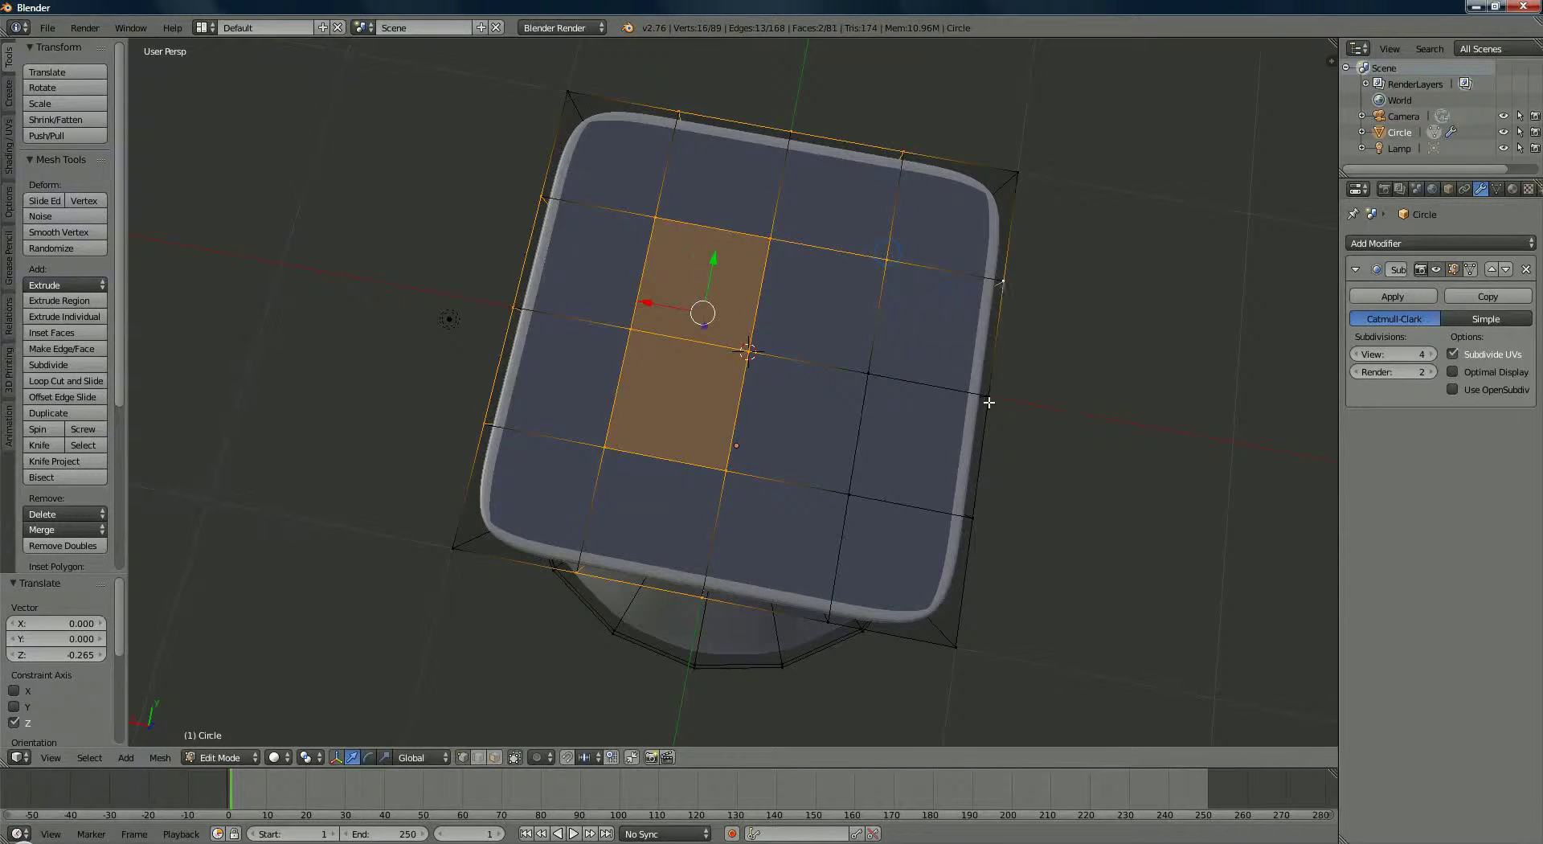
shift+right_click(880, 375)
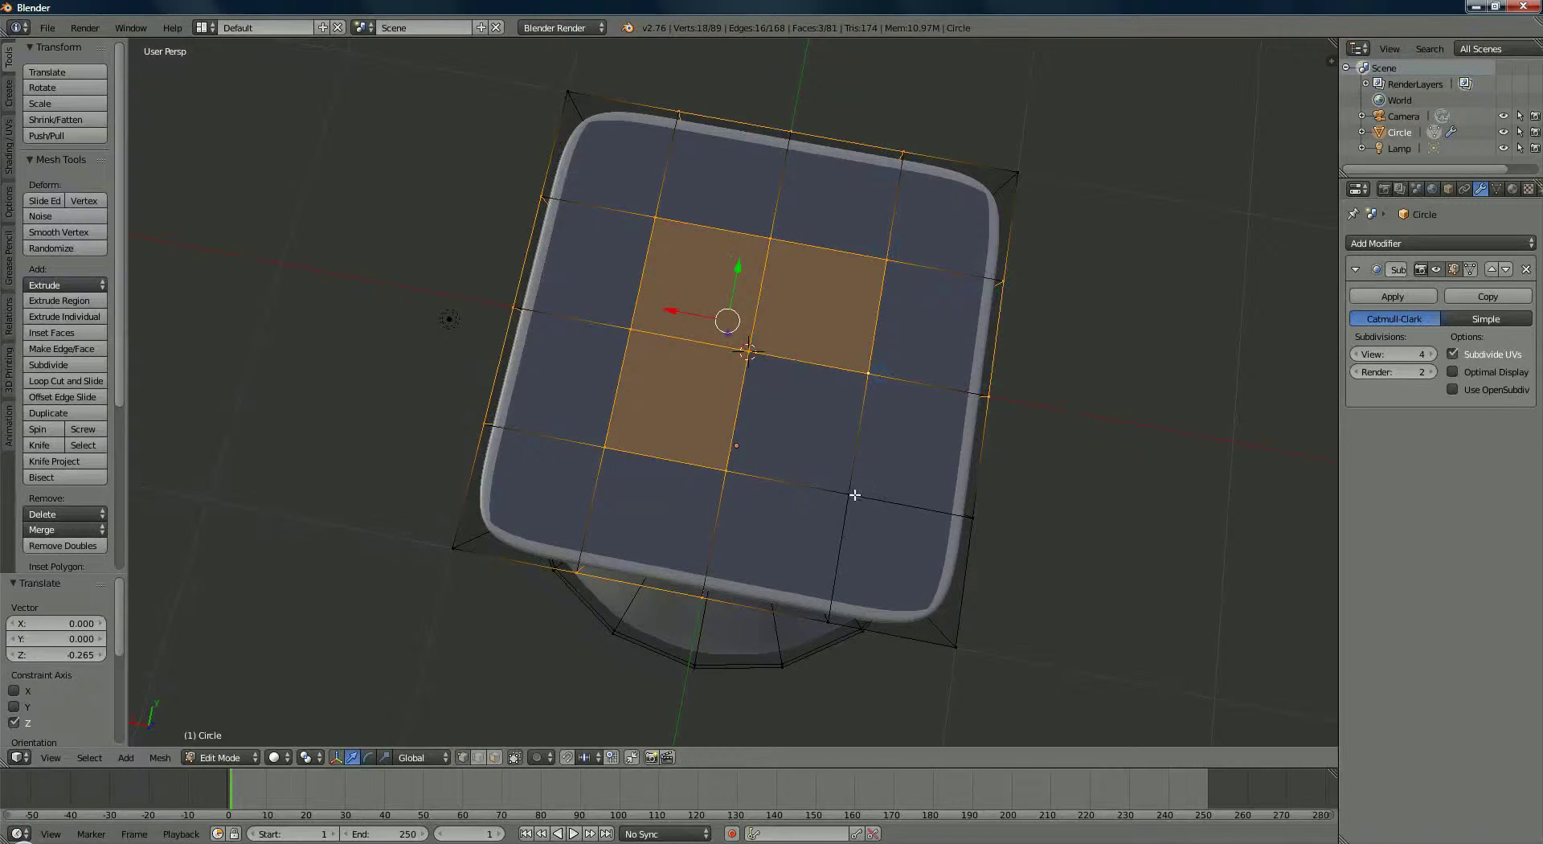
shift+right_click(854, 495)
shift+right_click(955, 524)
shift+right_click(846, 615)
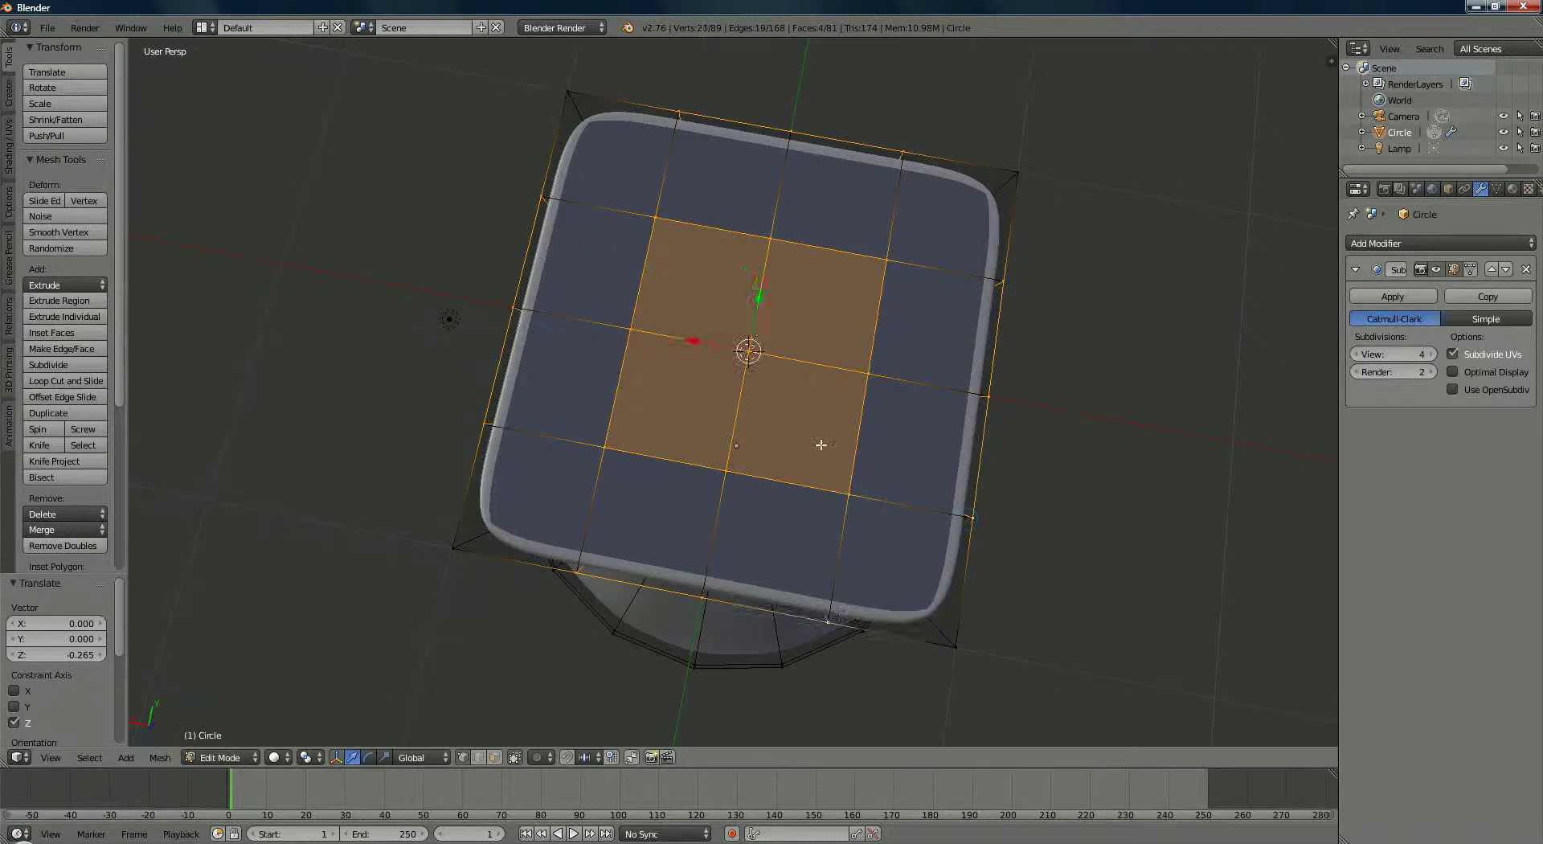
mouse_move(820, 444)
middle_down()
mouse_move(812, 262)
mouse_move(812, 431)
middle_up()
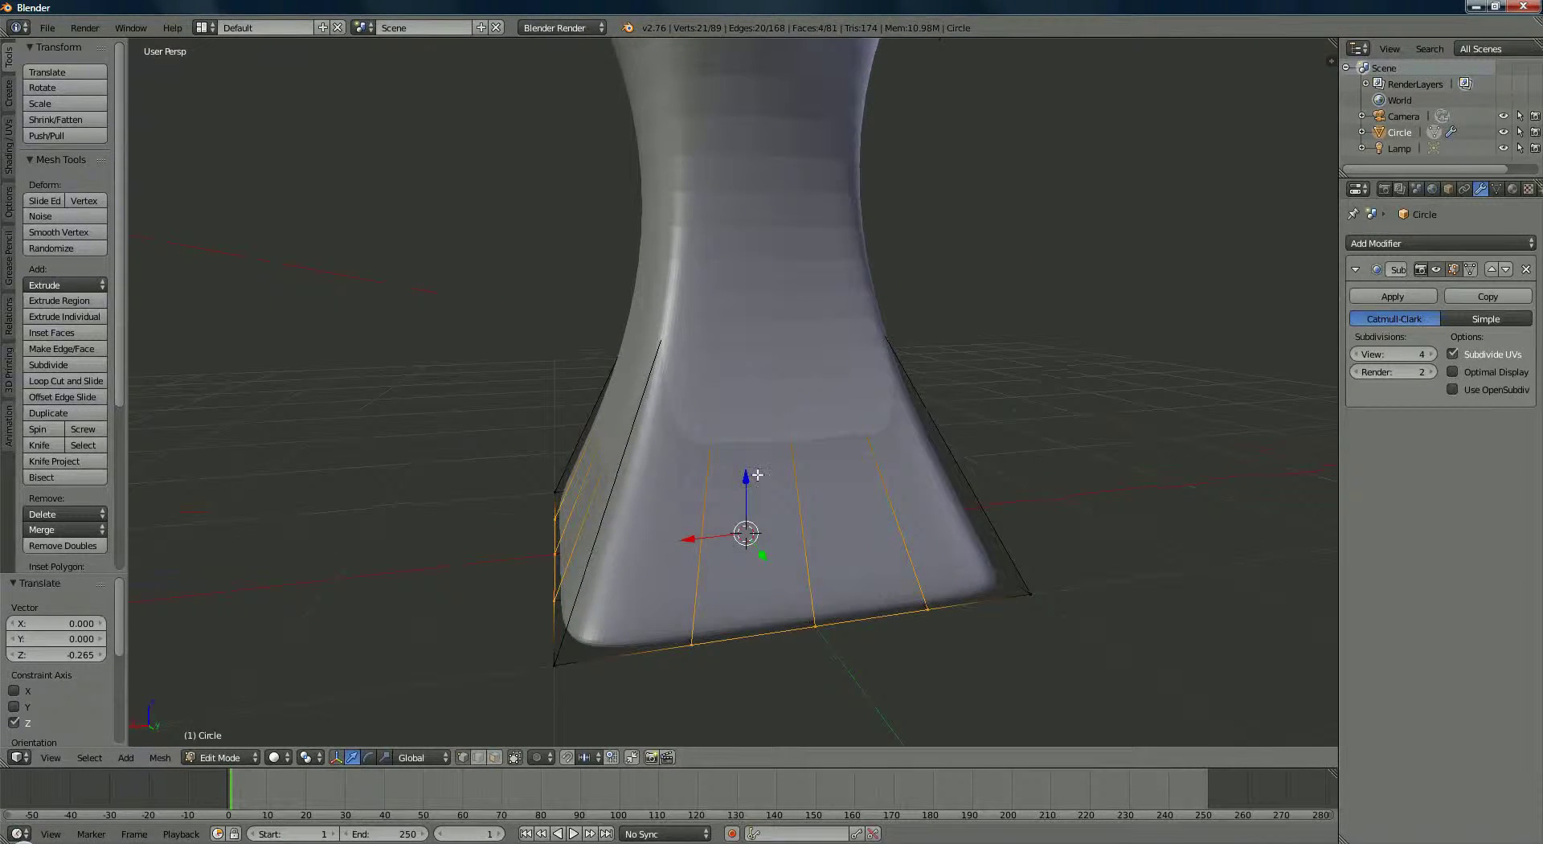
drag(746, 483, 741, 465)
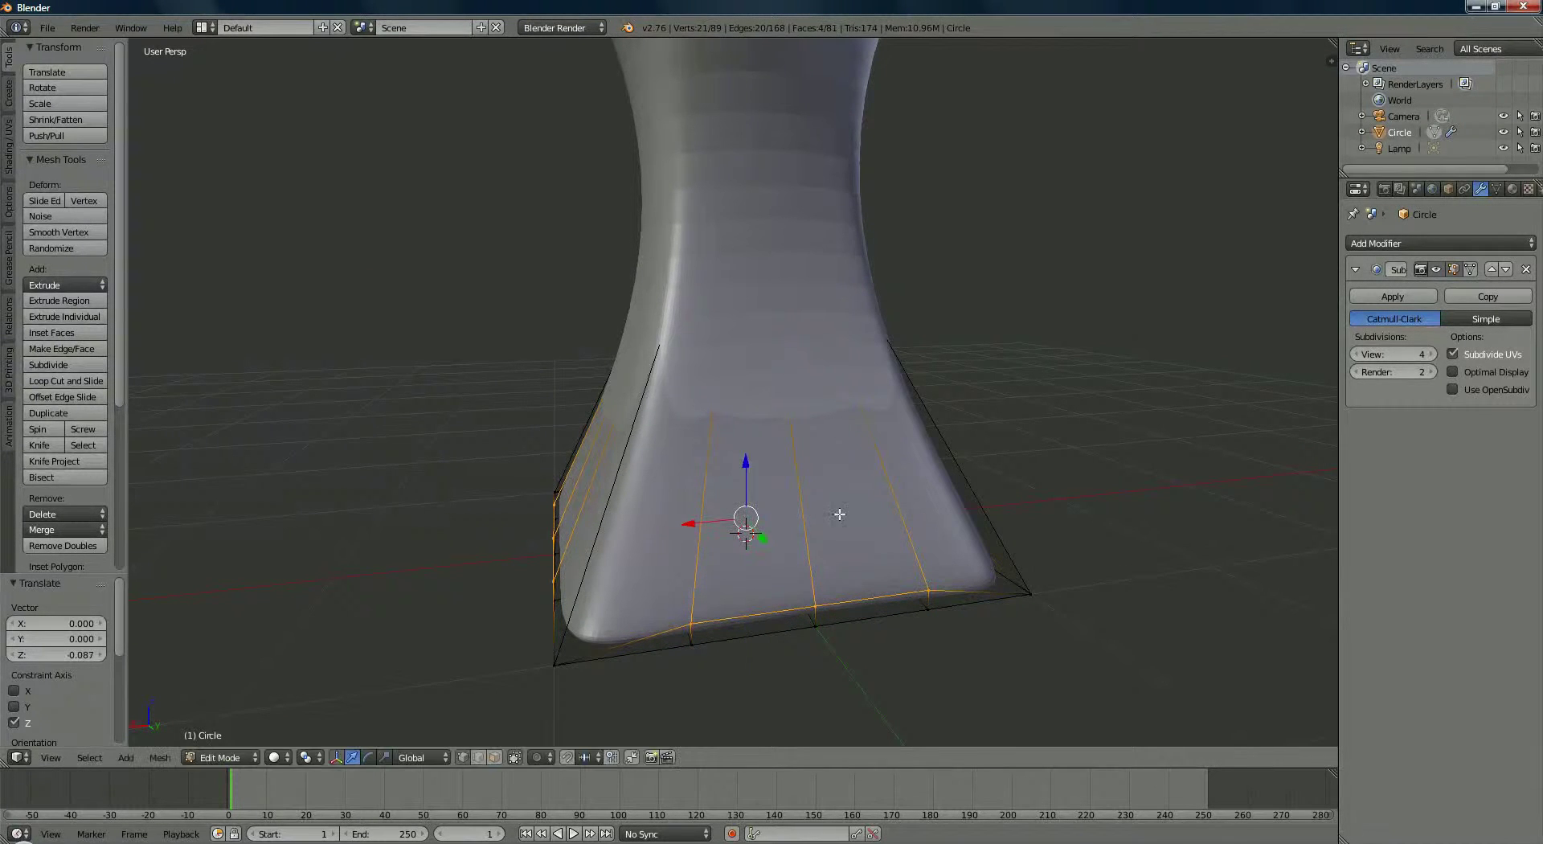
On the square base's bottom rim, select the three non-corner vertices on each of two opposite sides.
middle_drag(837, 517, 816, 423)
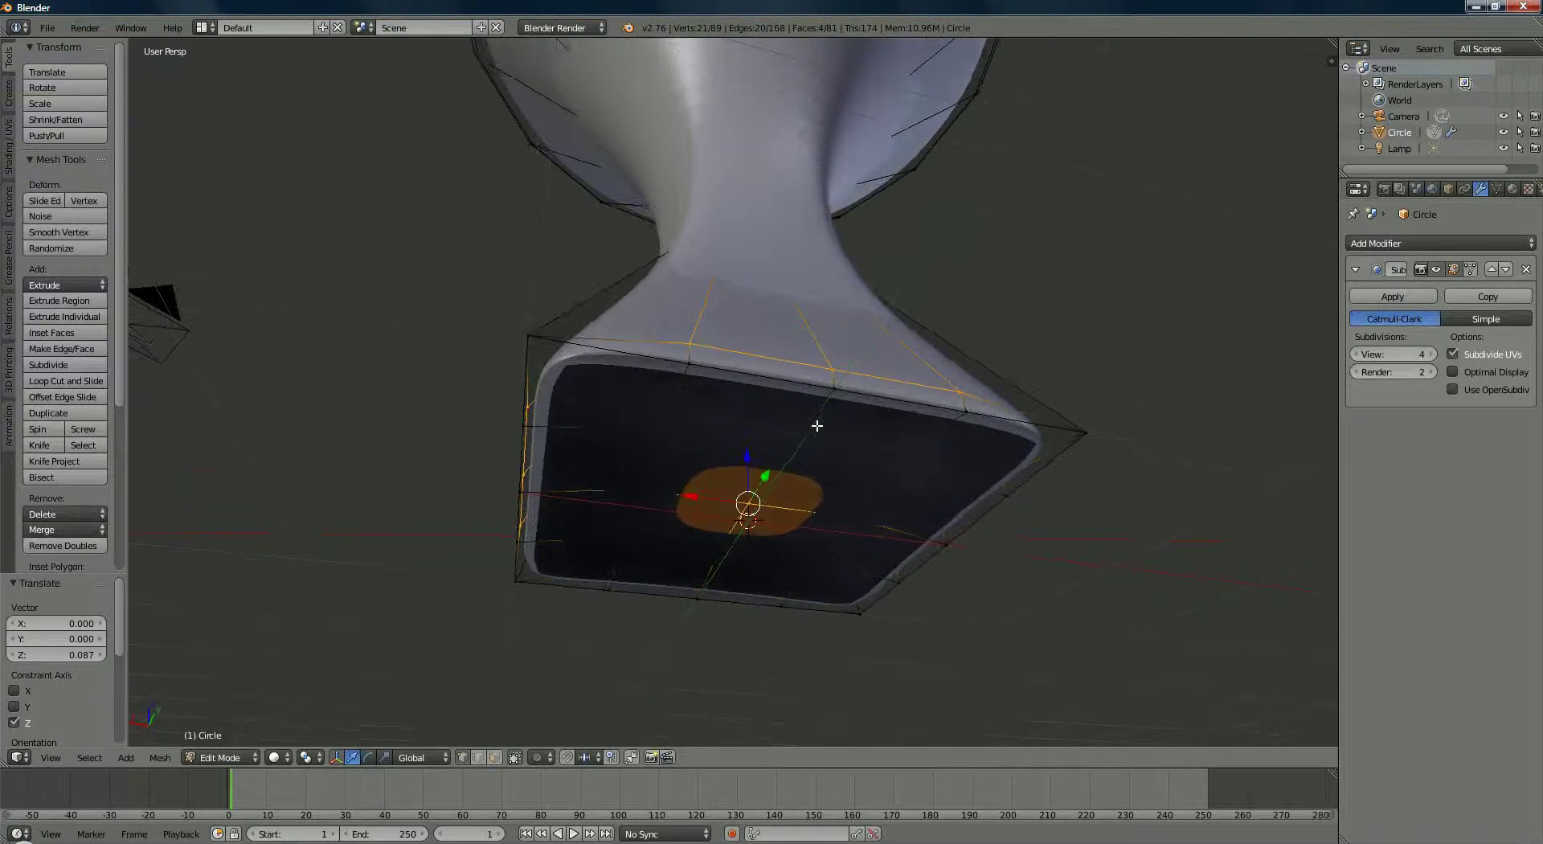
right_click(691, 368)
right_click(831, 391)
shift+right_click(688, 363)
shift+right_click(834, 387)
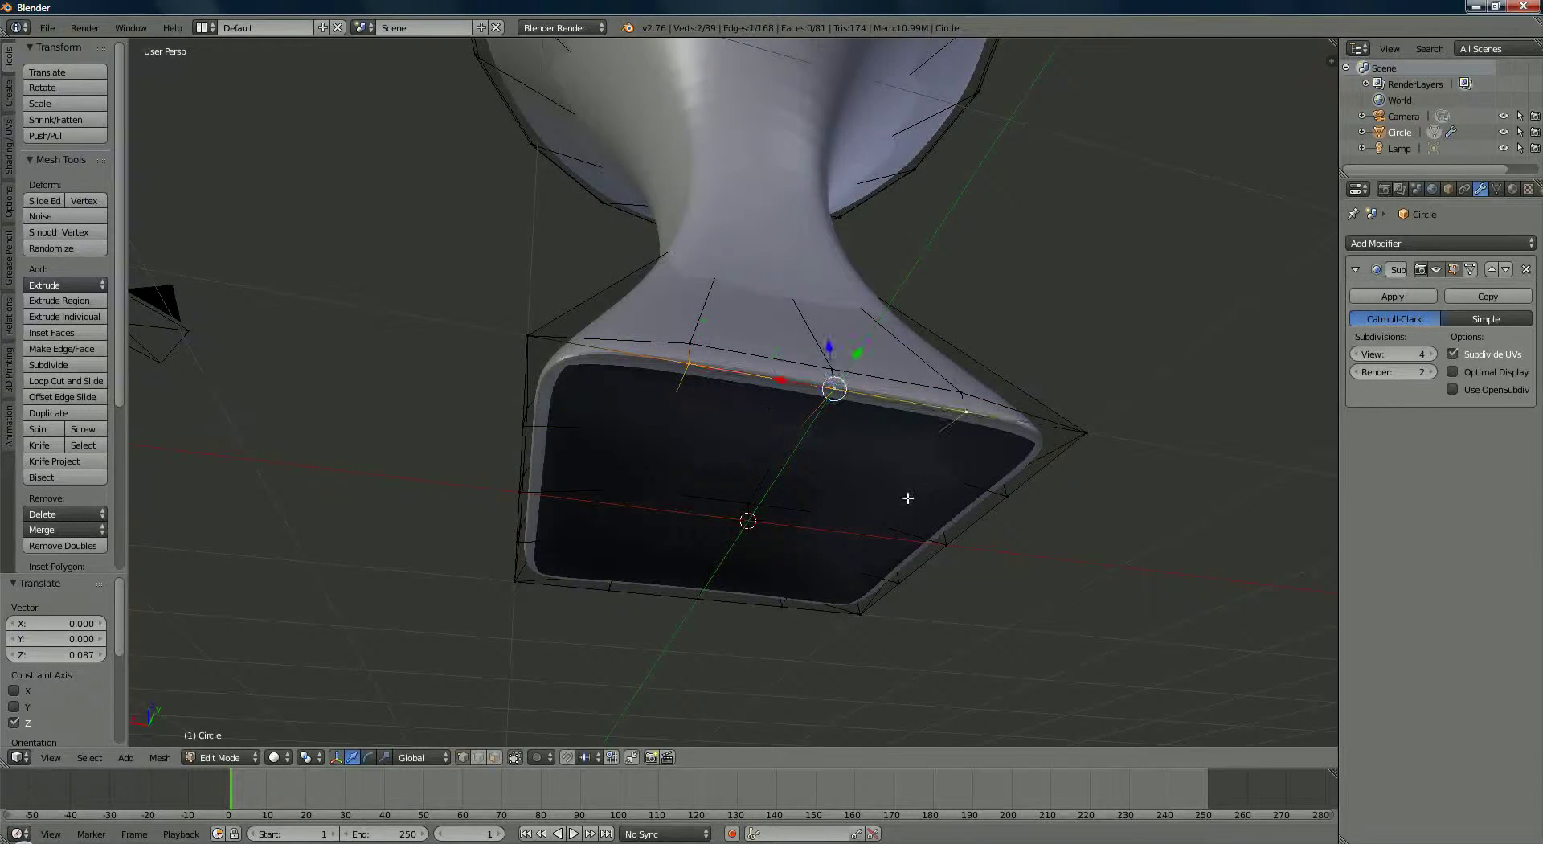
middle_drag(906, 499, 881, 276)
shift+right_click(867, 428)
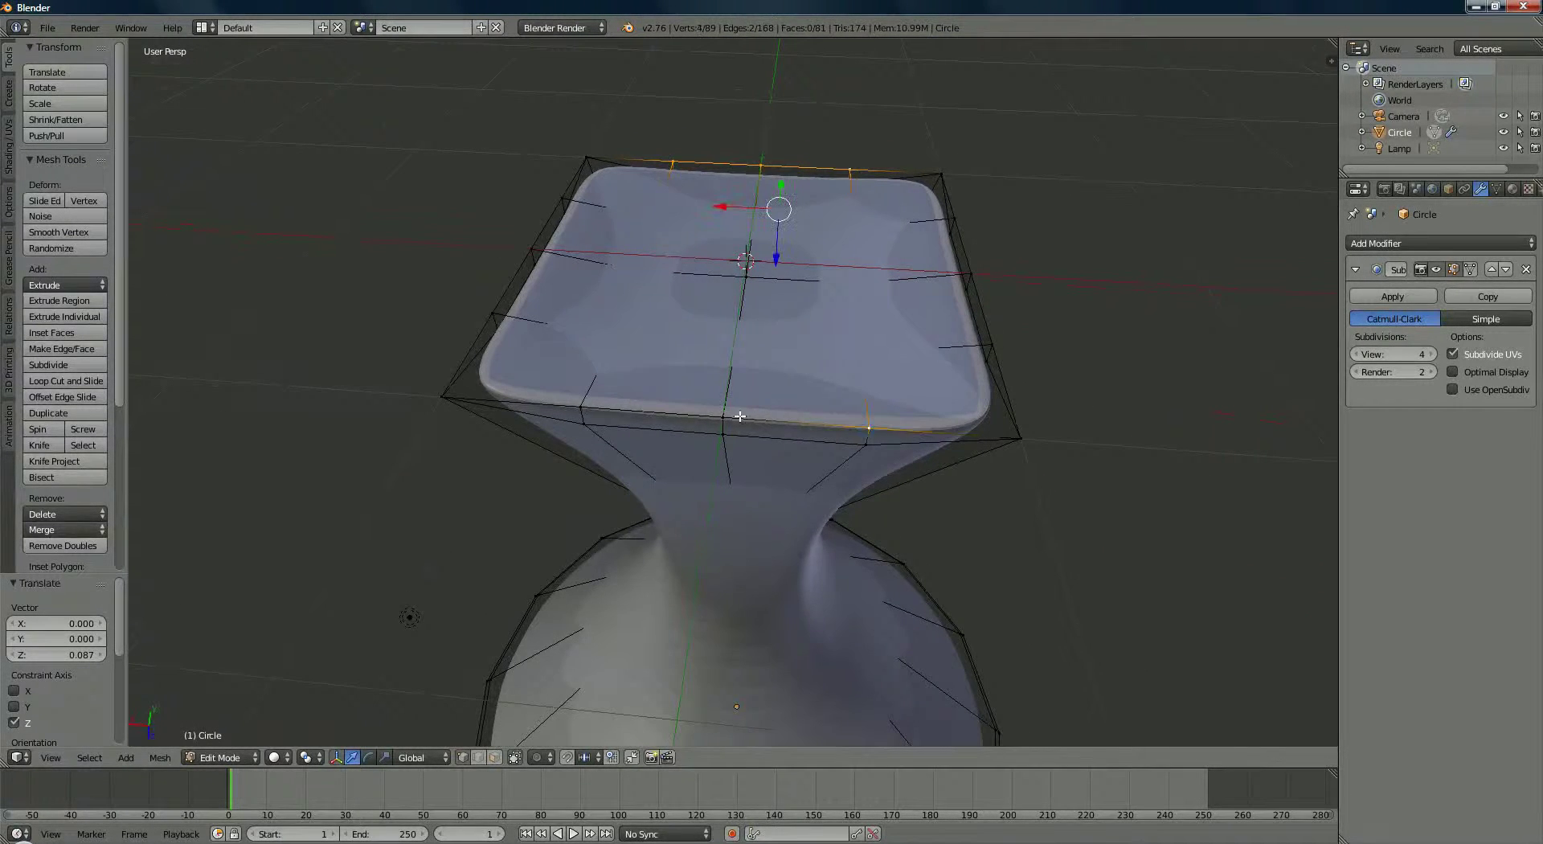
shift+right_click(723, 417)
shift+right_click(580, 408)
Add the non-corner rim vertices of the other two sides to the selection and raise them all 0.095 along Z.
shift+right_click(492, 316)
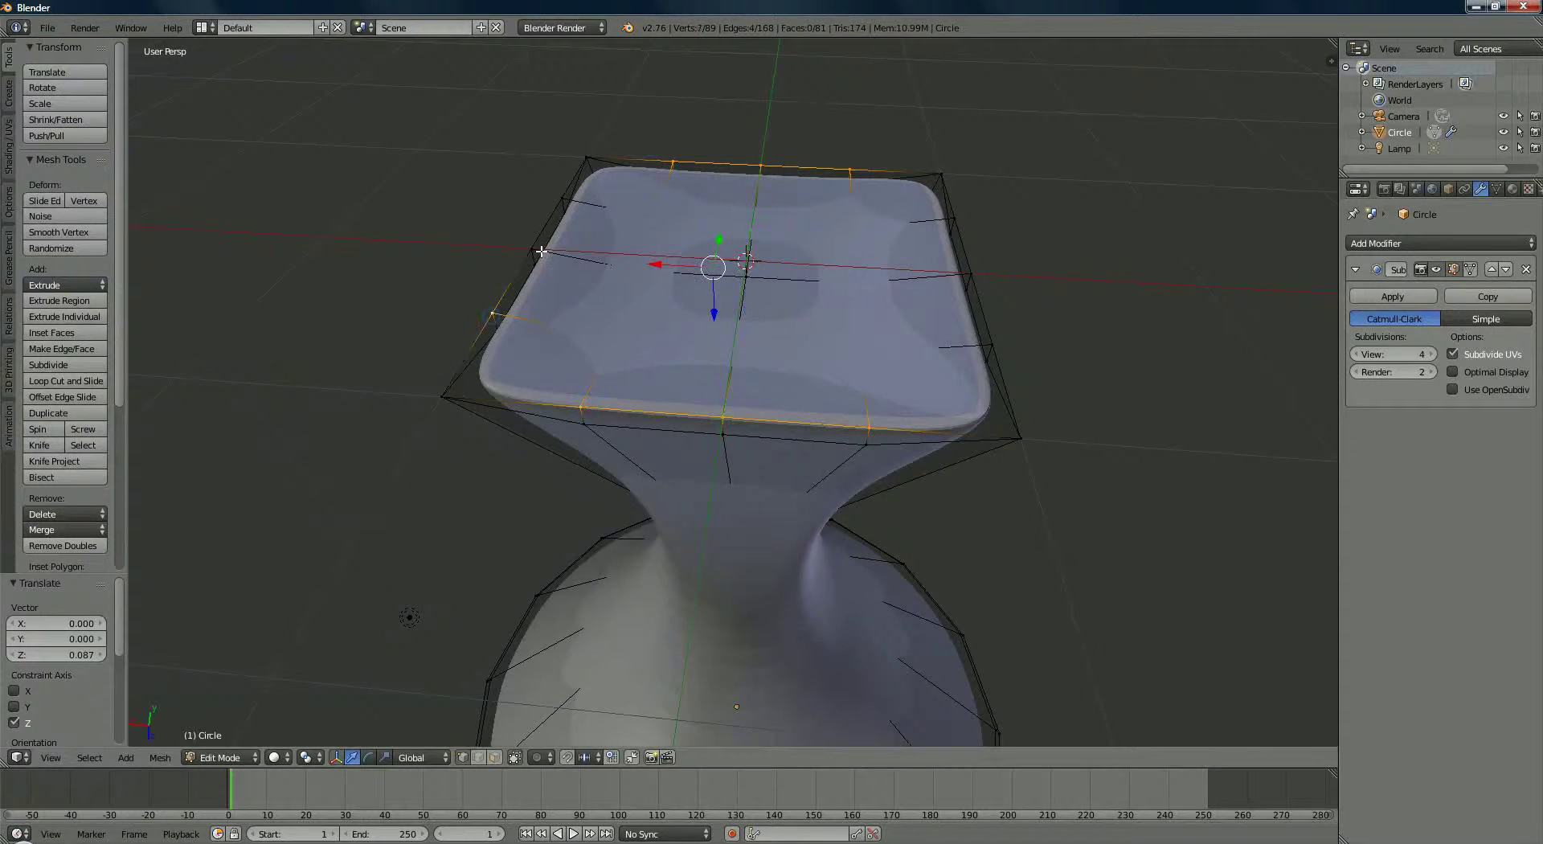
shift+right_click(533, 249)
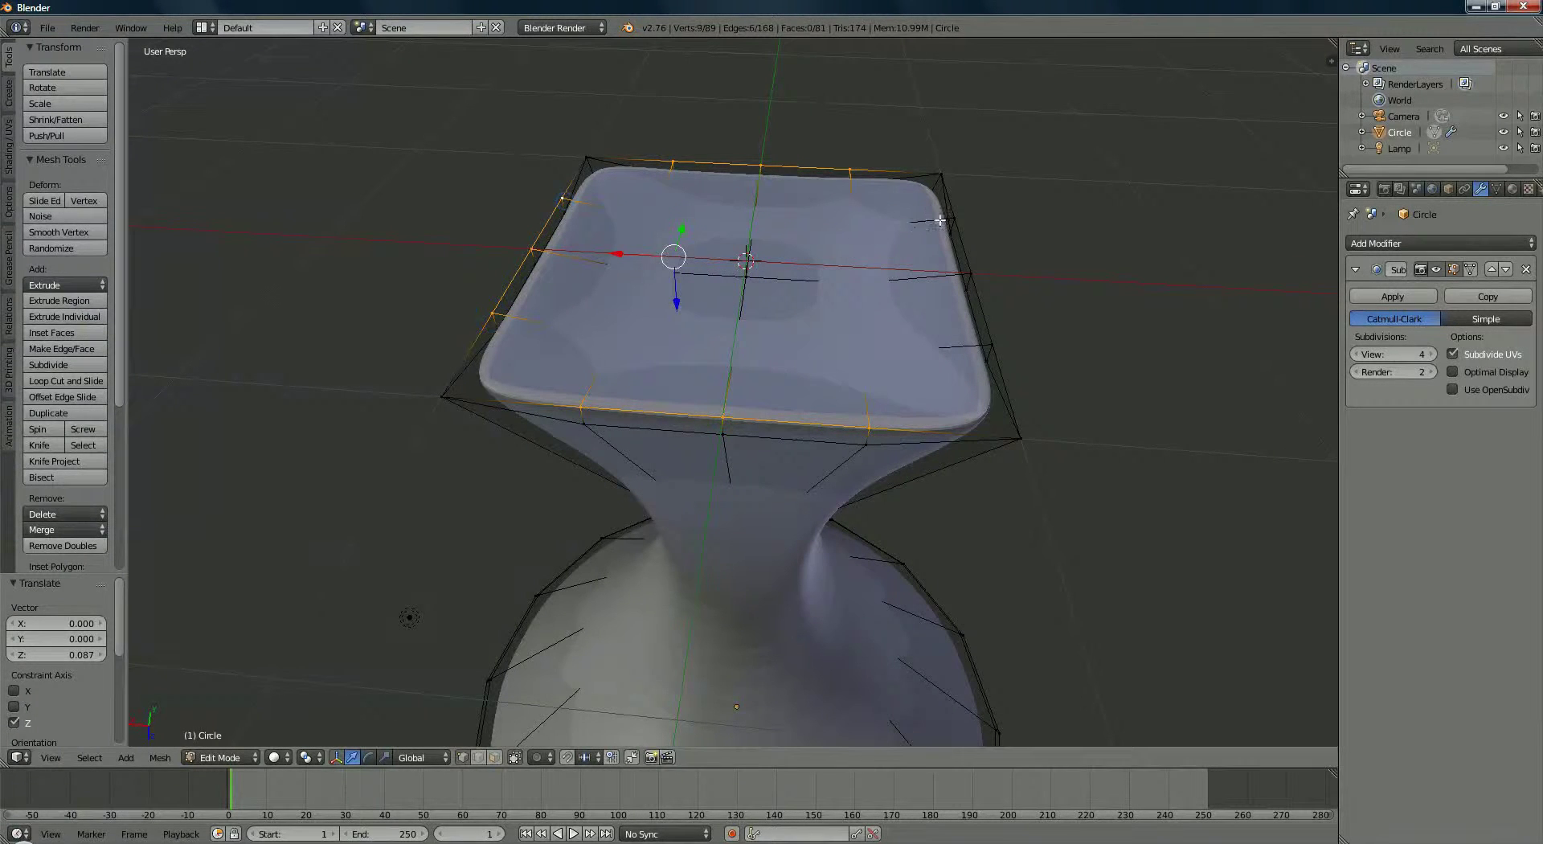
shift+right_click(953, 217)
shift+right_click(970, 274)
shift+right_click(991, 344)
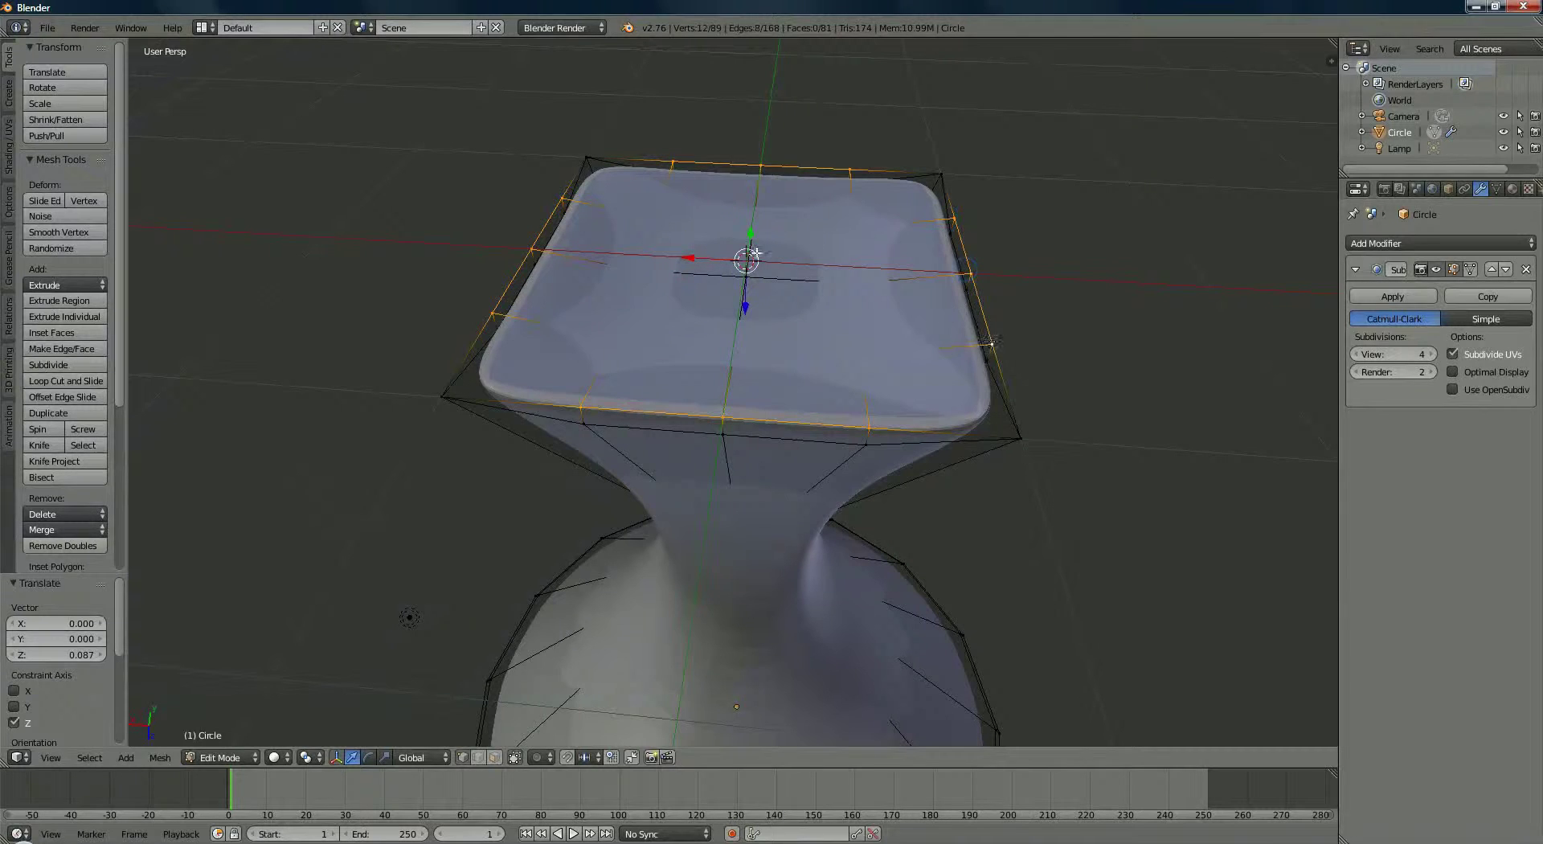
drag(747, 306, 747, 330)
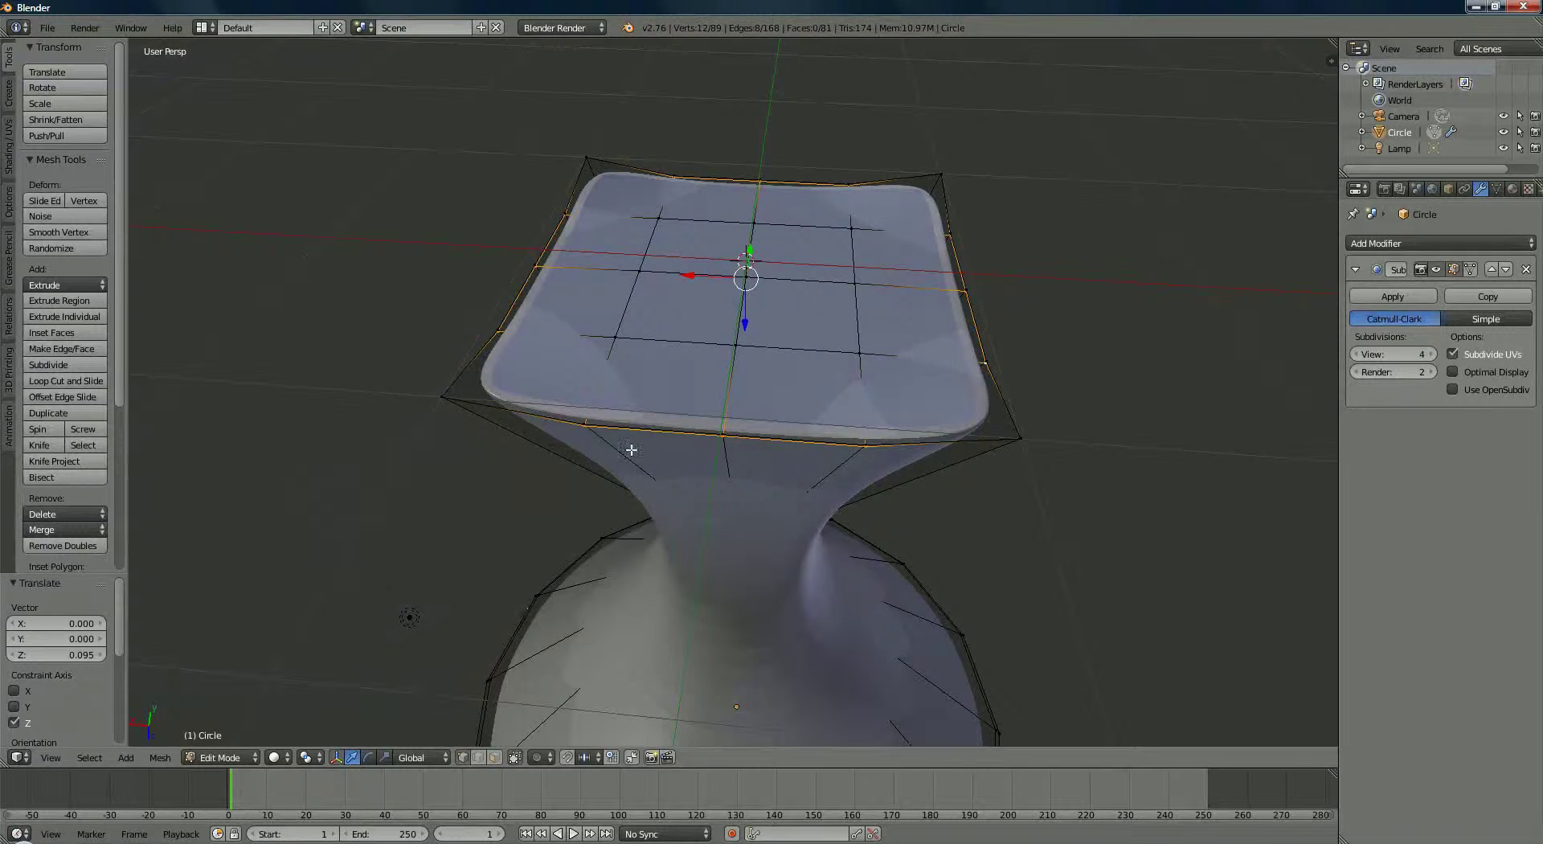
Select the middle row of vertices running along Y across the base's underside and raise it 0.058 along Z.
middle_drag(631, 450, 763, 383)
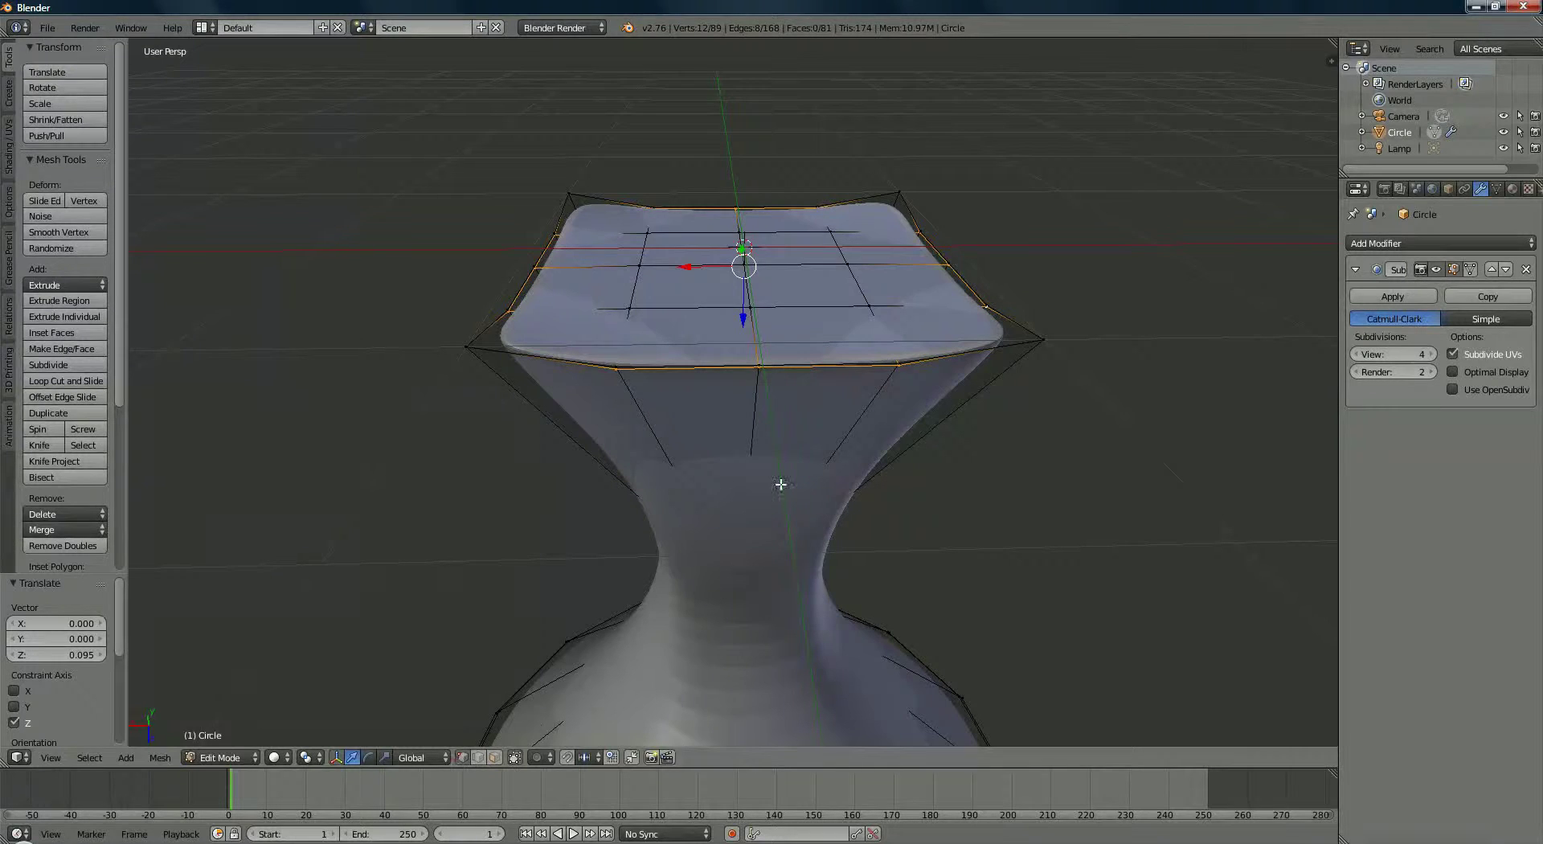
right_click(755, 367)
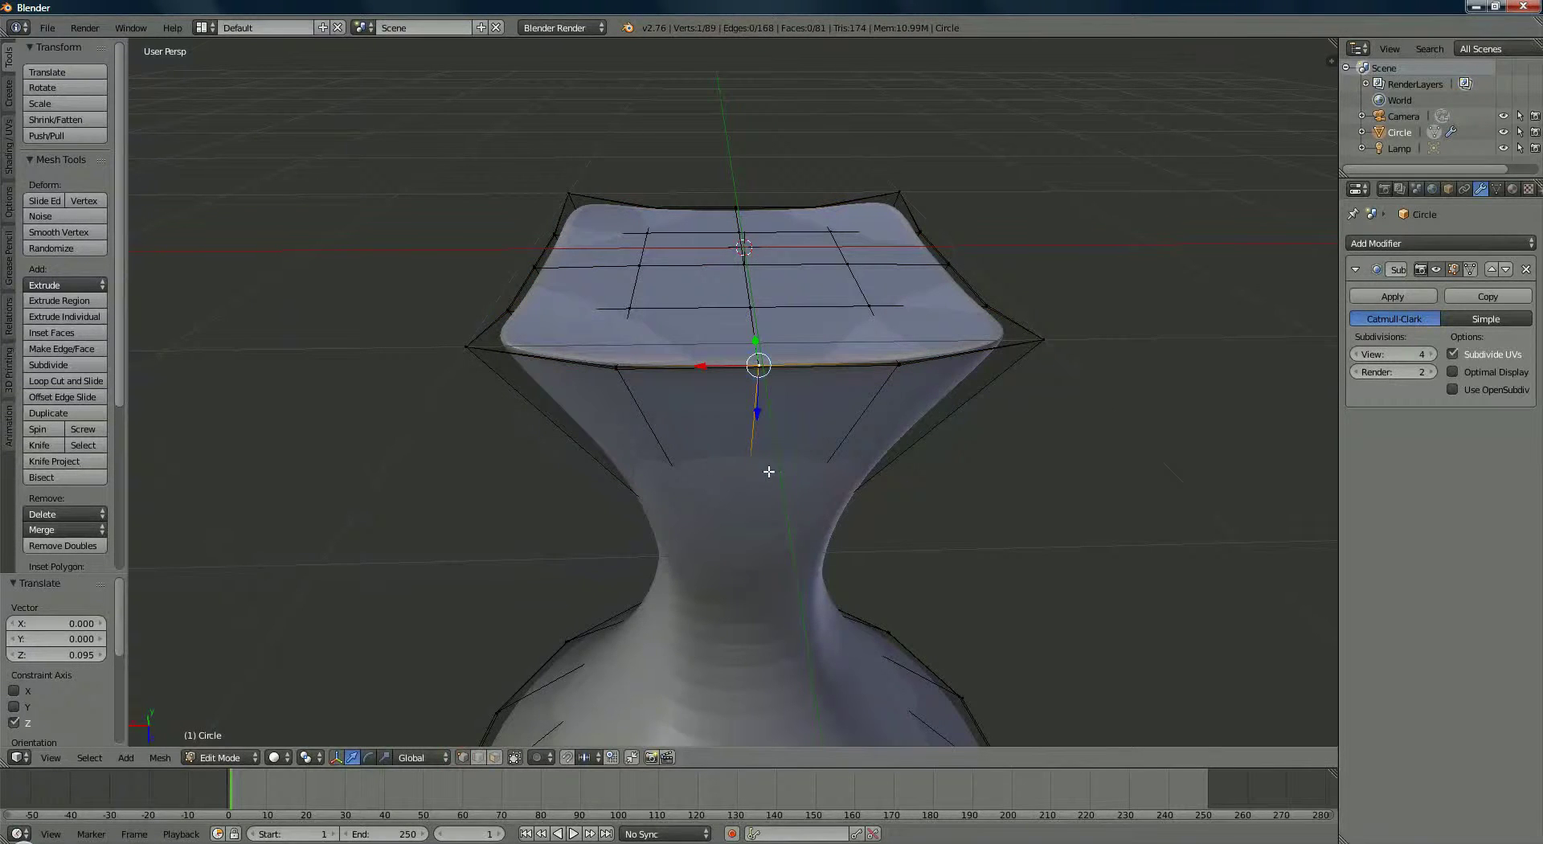
middle_drag(769, 471, 768, 372)
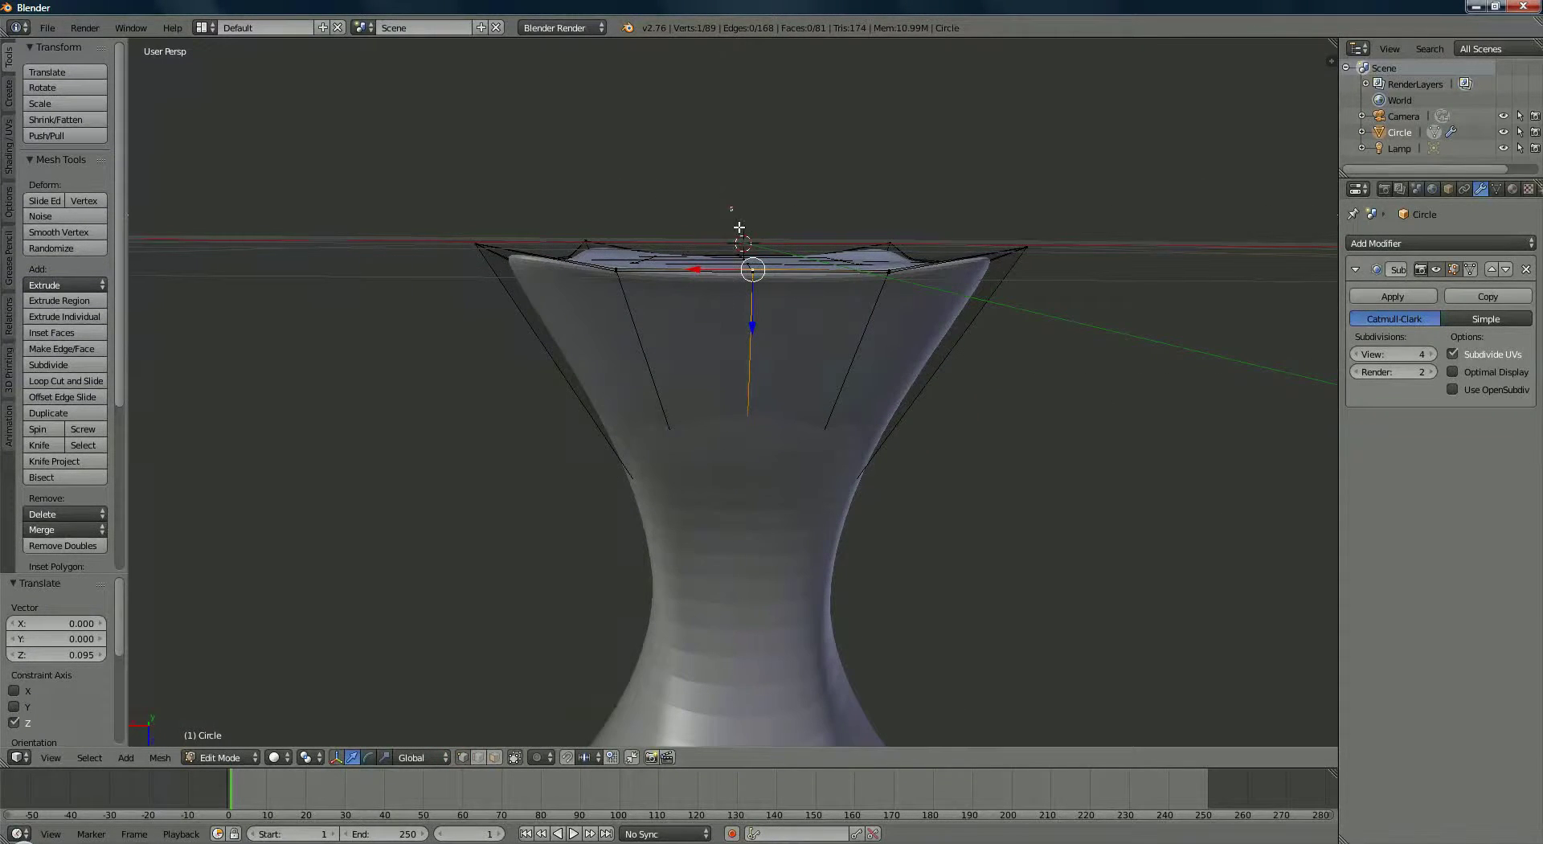
ctrl+right_click(753, 354)
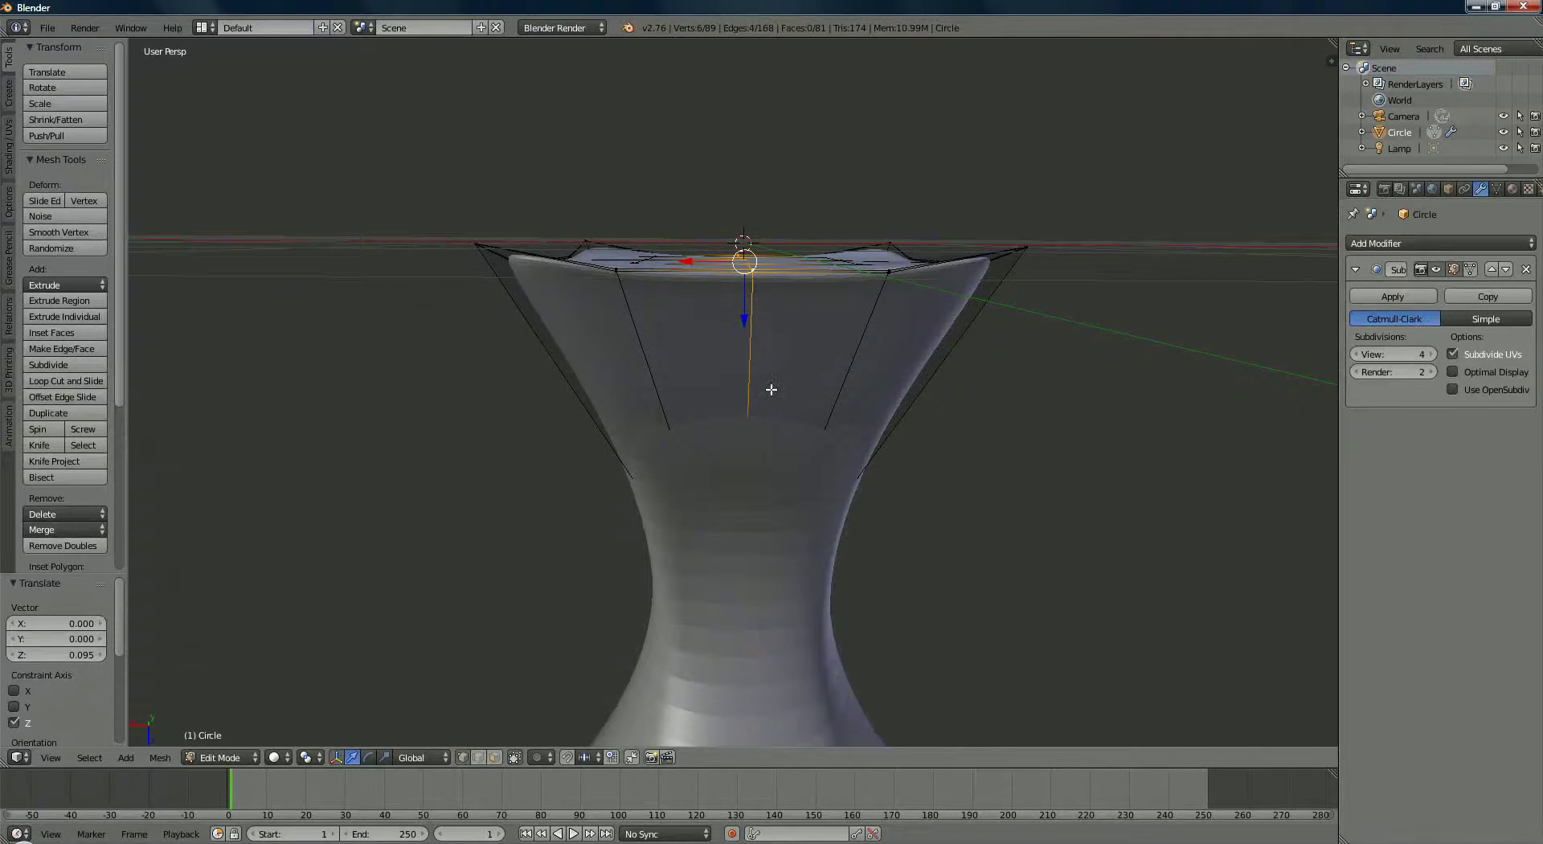
middle_drag(772, 390, 759, 321)
drag(748, 315, 744, 325)
Select the middle row of vertices running along X across the base's underside and raise it 0.056 along Z.
middle_drag(640, 378, 776, 383)
right_click(750, 297)
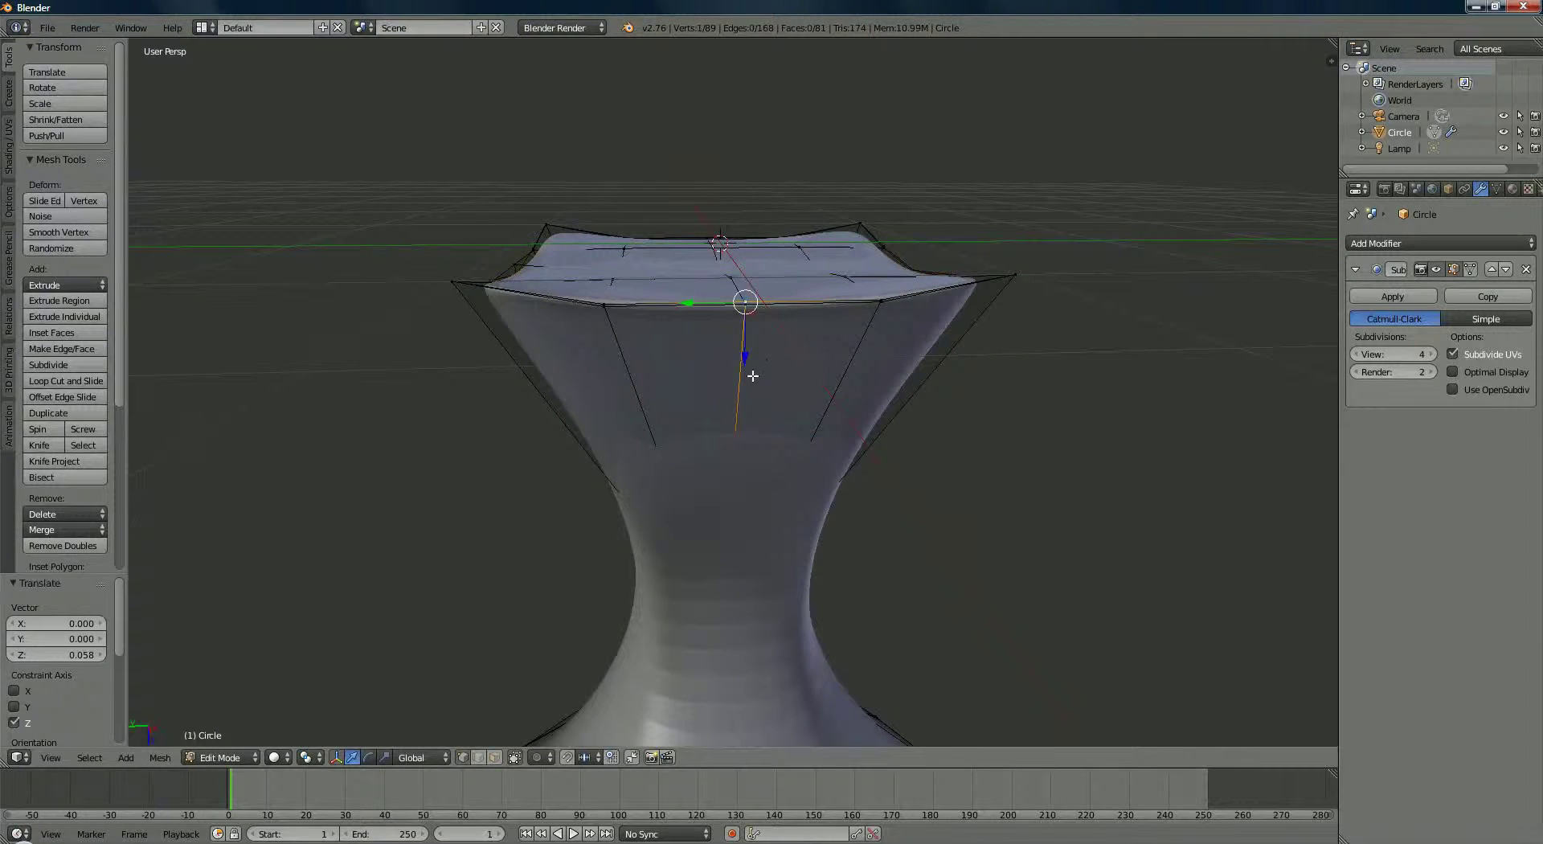
key(b)
drag(690, 193, 716, 336)
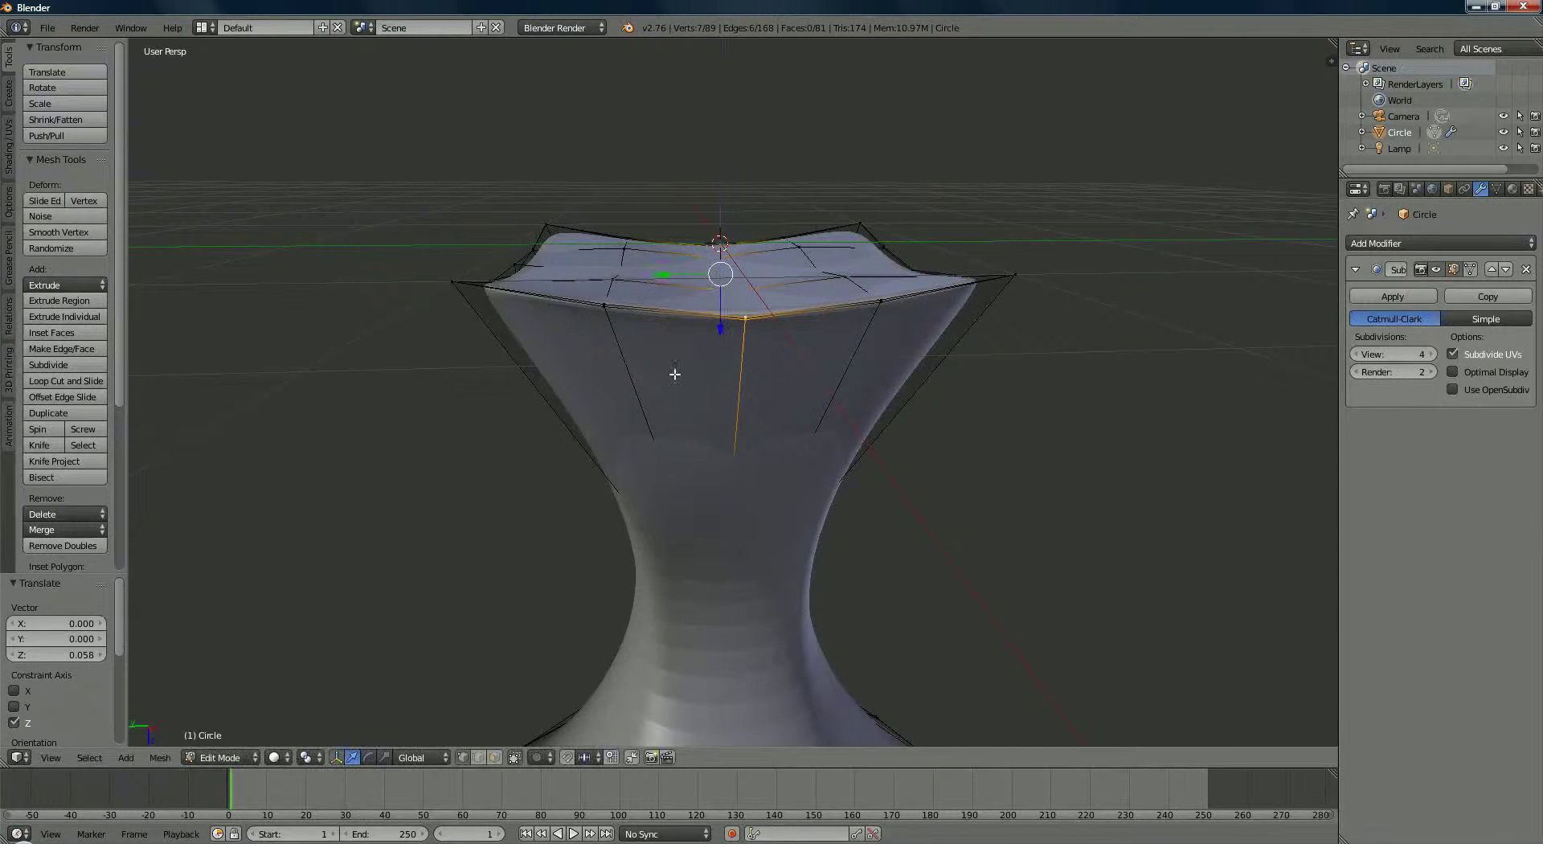
Select the four inner grid vertices nearest the corners of the base's underside and raise them 0.033 along Z.
middle_drag(675, 372, 712, 356)
alt+right_click(705, 365)
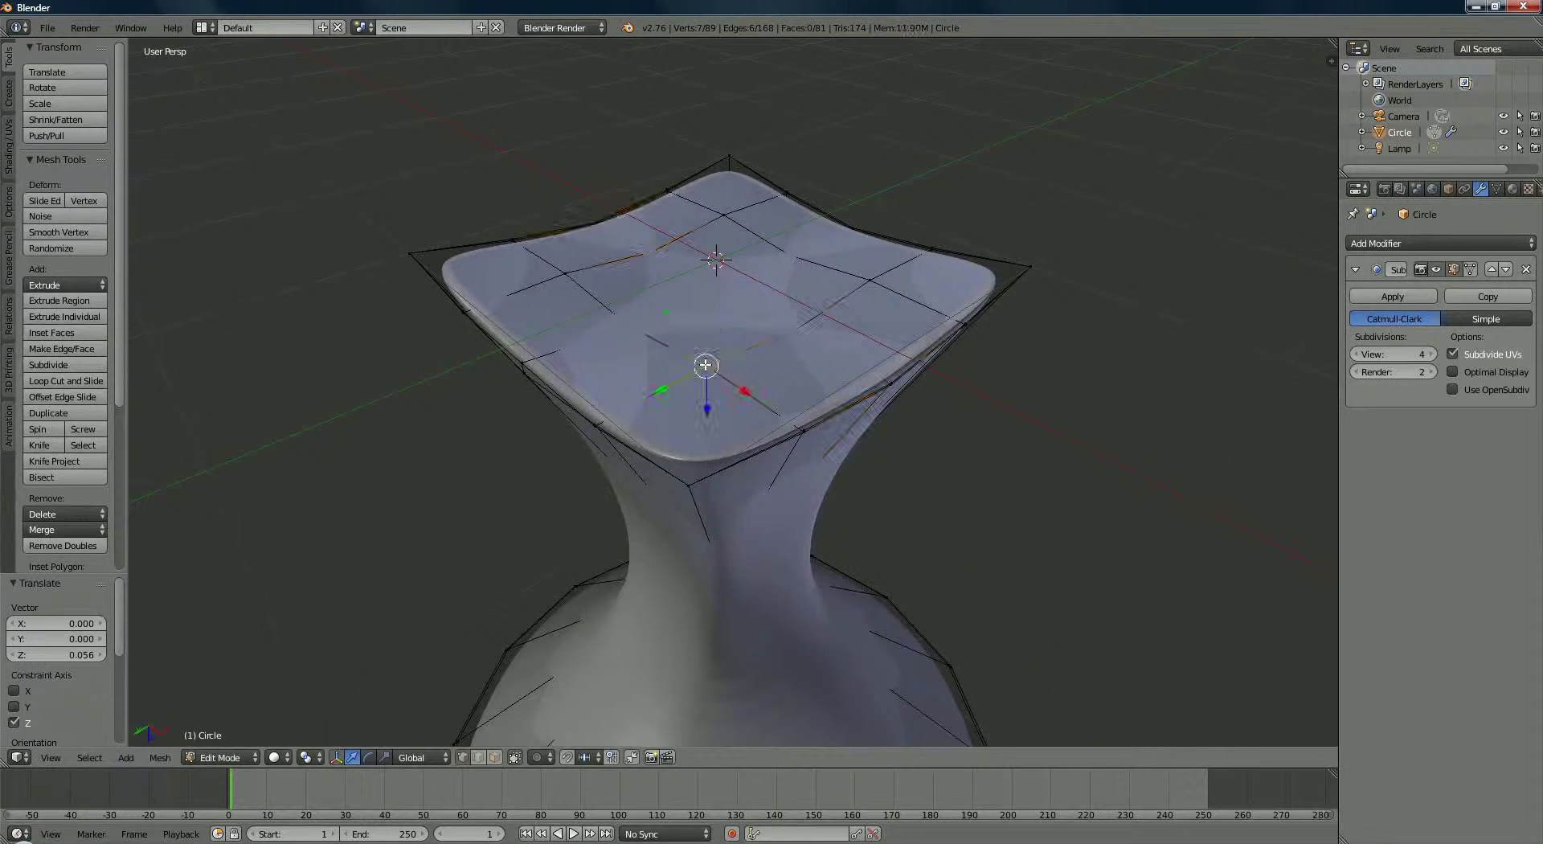
right_click(565, 273)
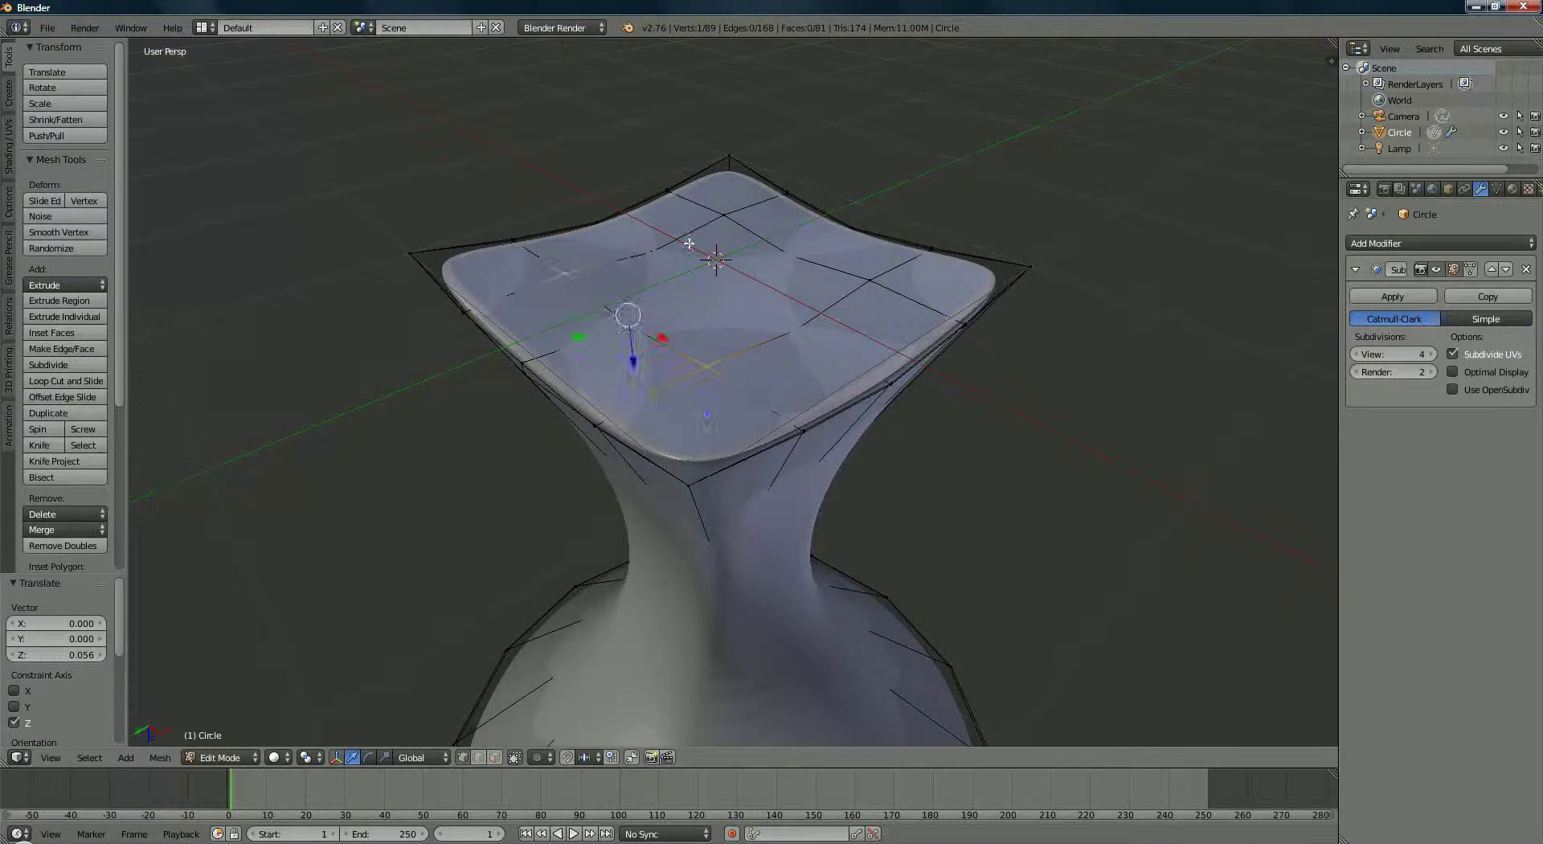
shift+right_click(723, 215)
shift+right_click(857, 277)
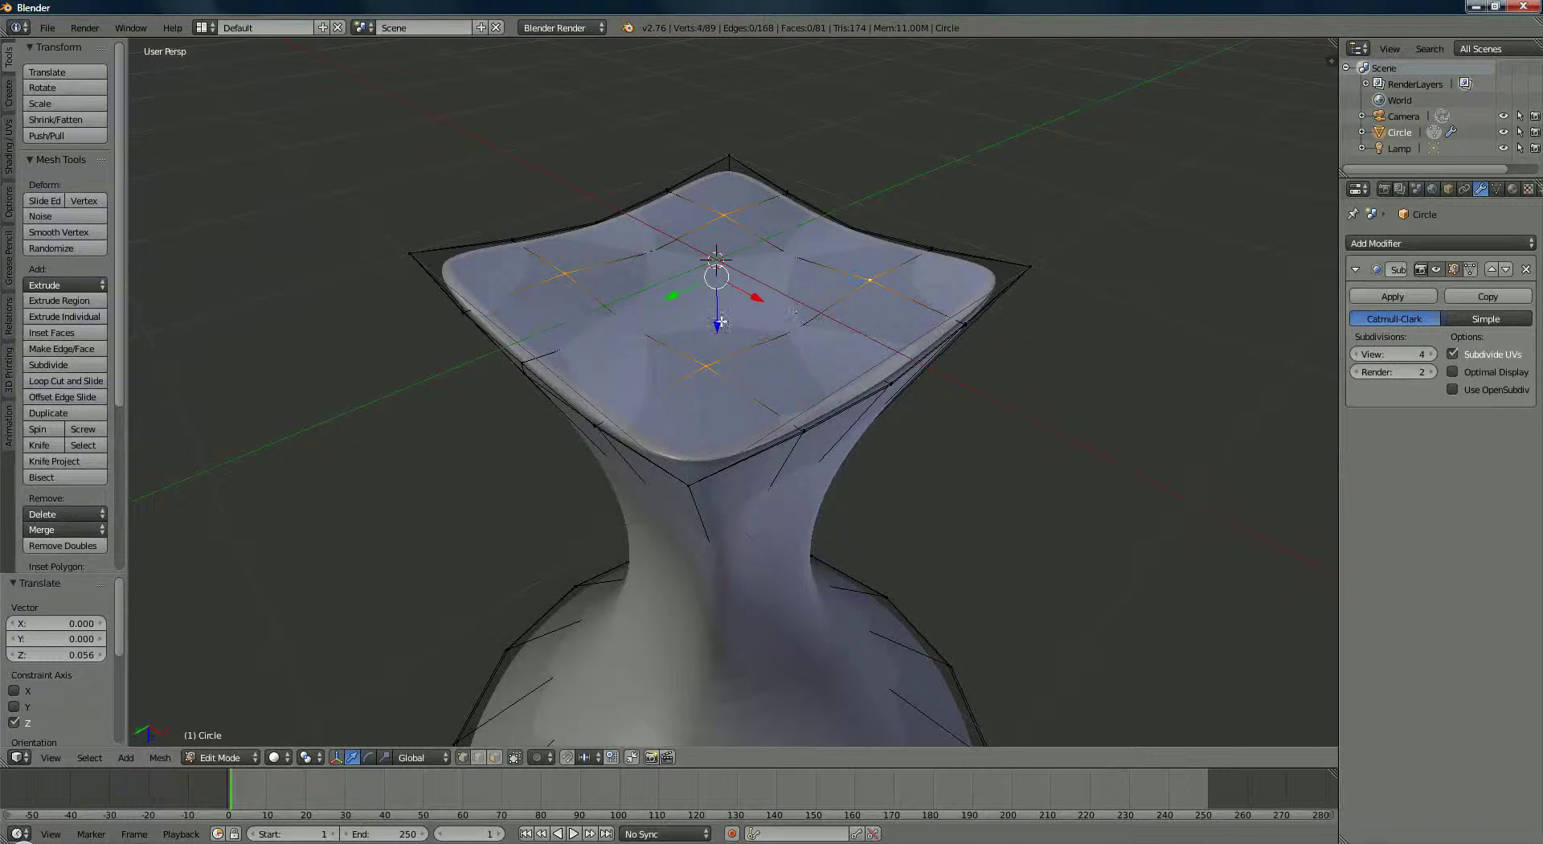
drag(721, 323, 720, 329)
Add a loop cut between the round rim and the waist, slid by about 0.095, and scale it inward to a little over a third.
middle_drag(802, 420, 809, 468)
scroll(758, 451, down, 5)
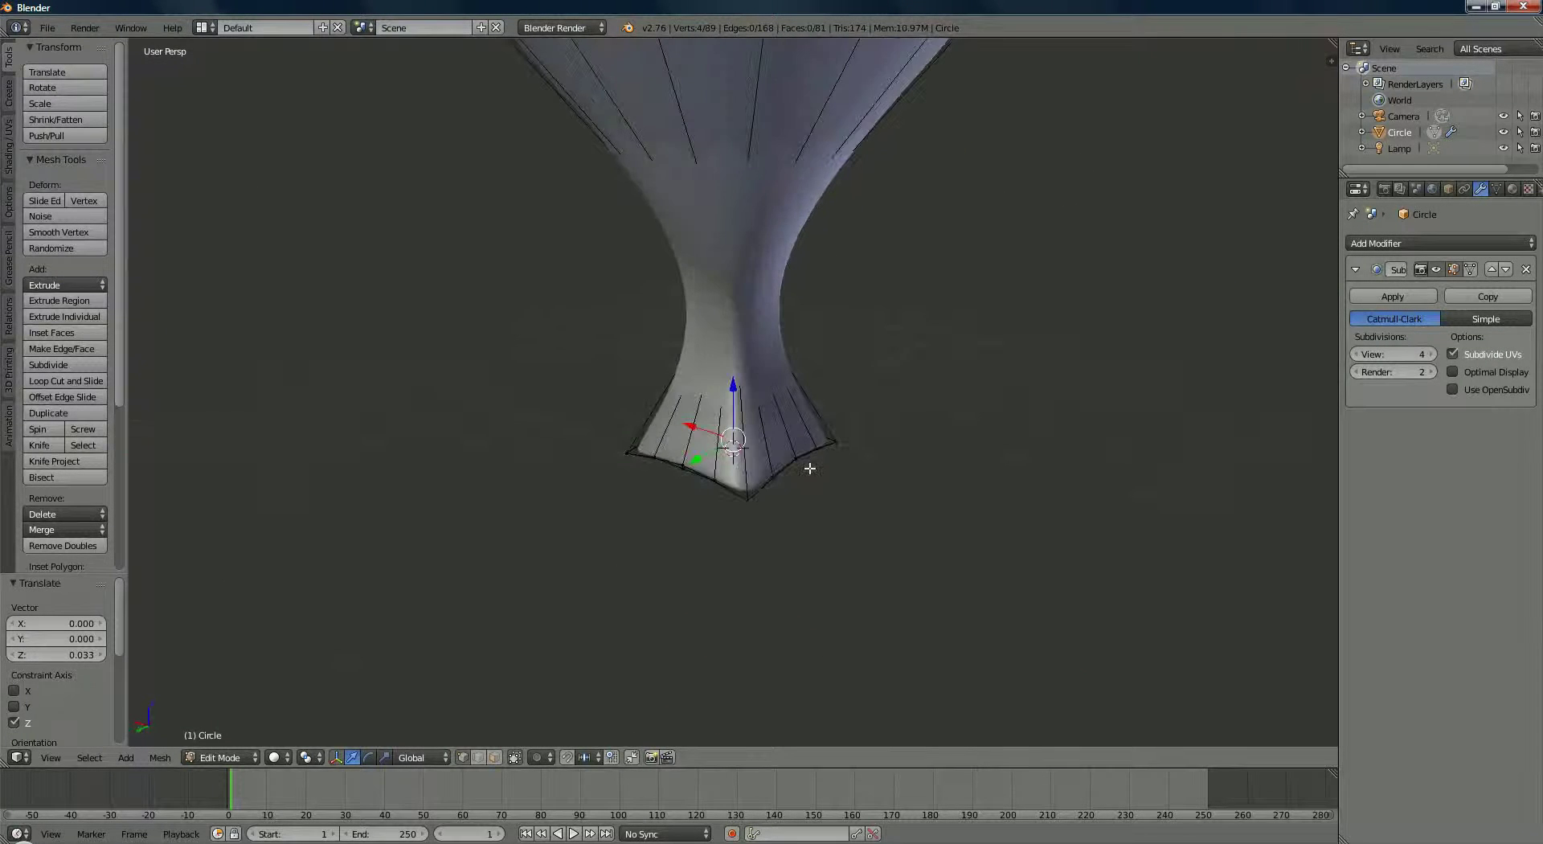
middle_drag(780, 323, 727, 479)
scroll(752, 454, up, 3)
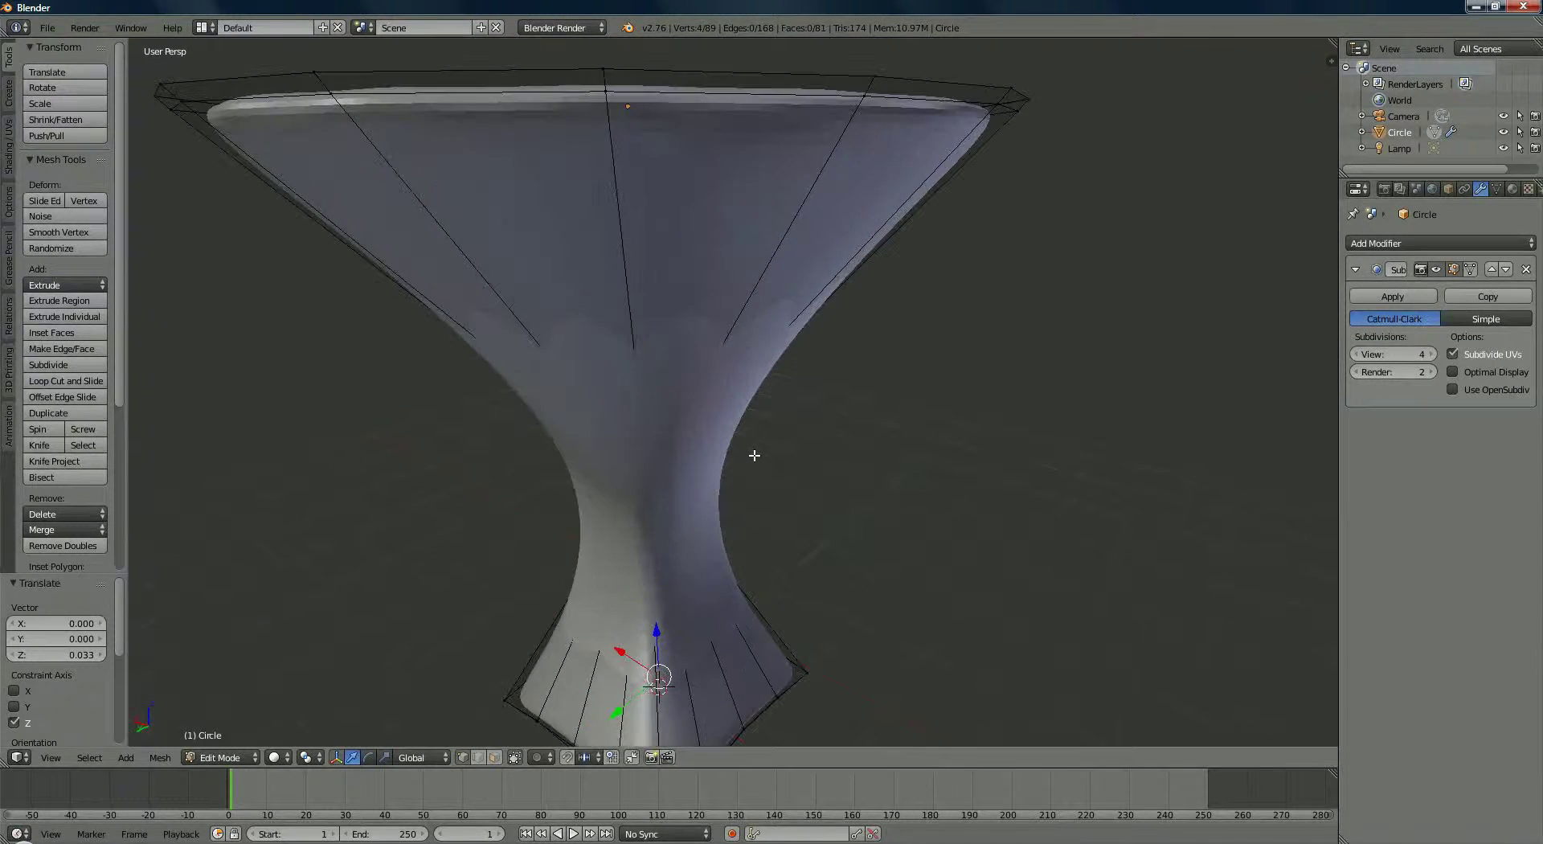
scroll(754, 450, down, 1)
middle_drag(706, 342, 622, 550)
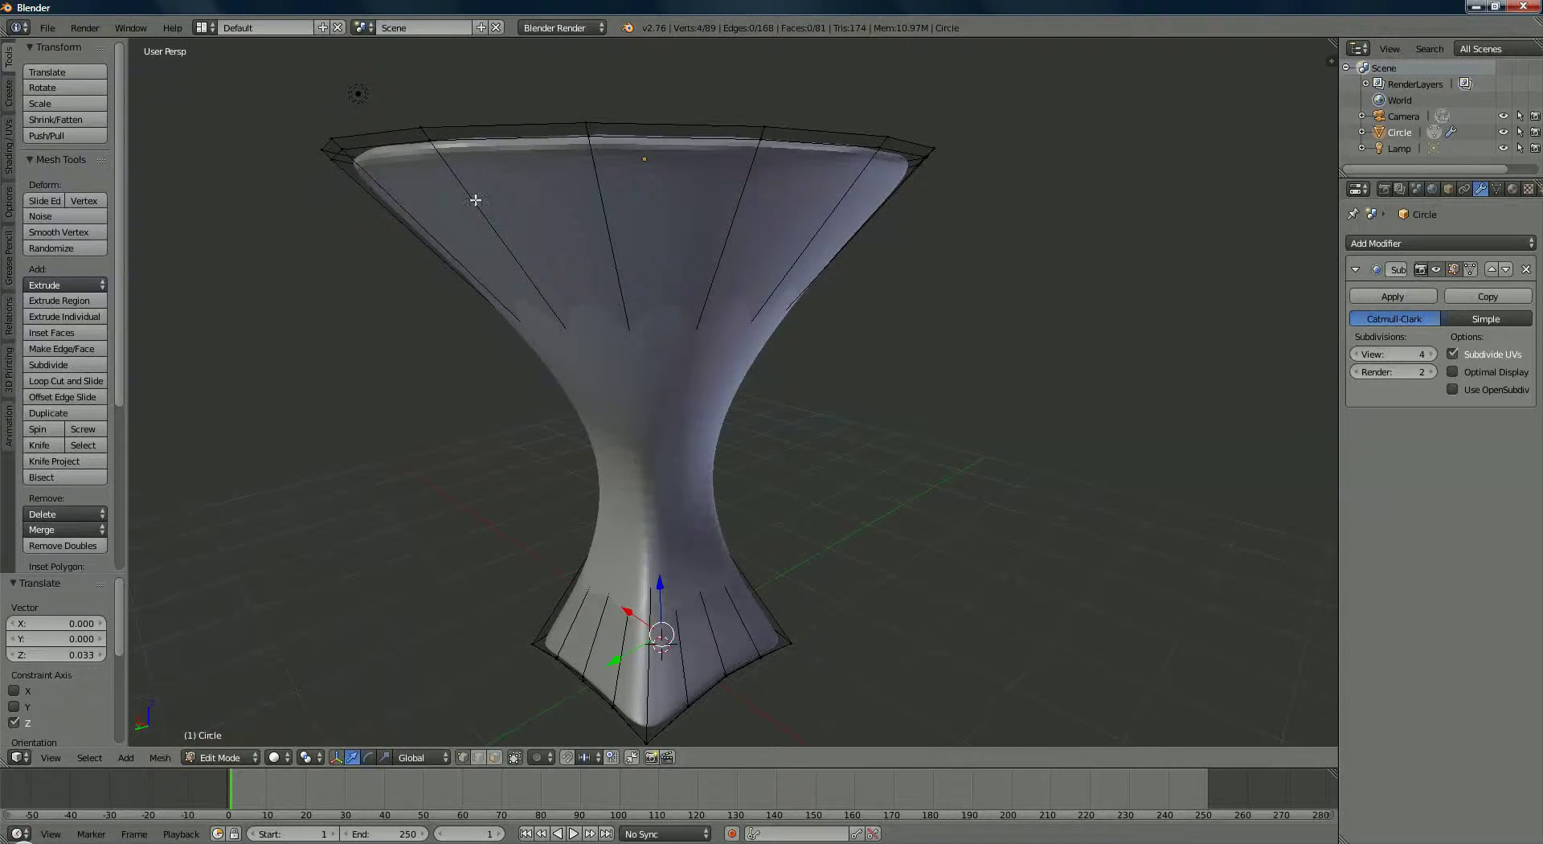
key(ctrl+r)
click(608, 318)
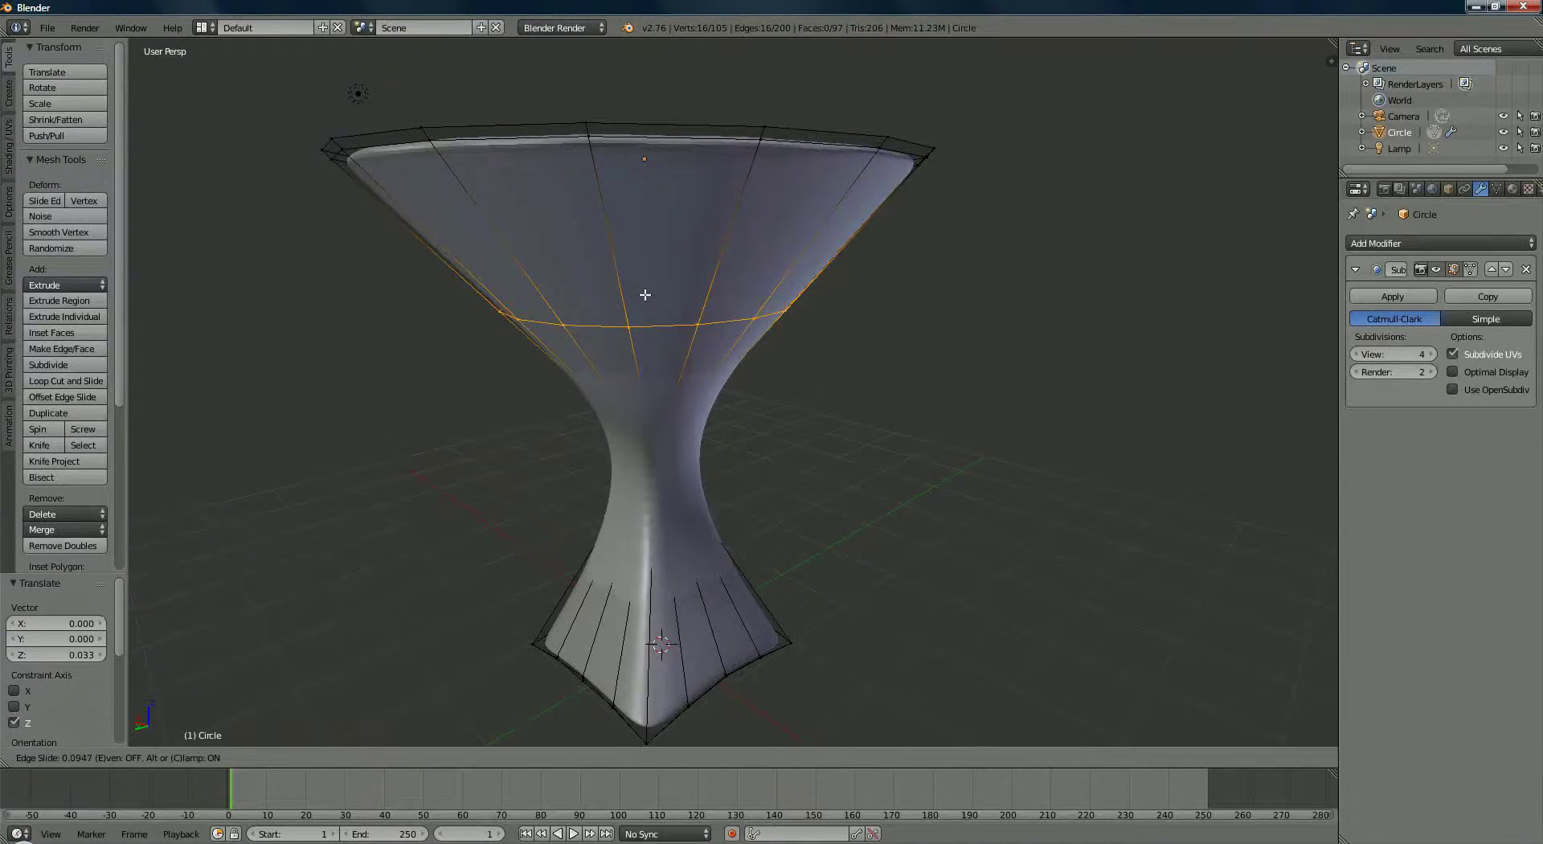
click(644, 295)
key(s)
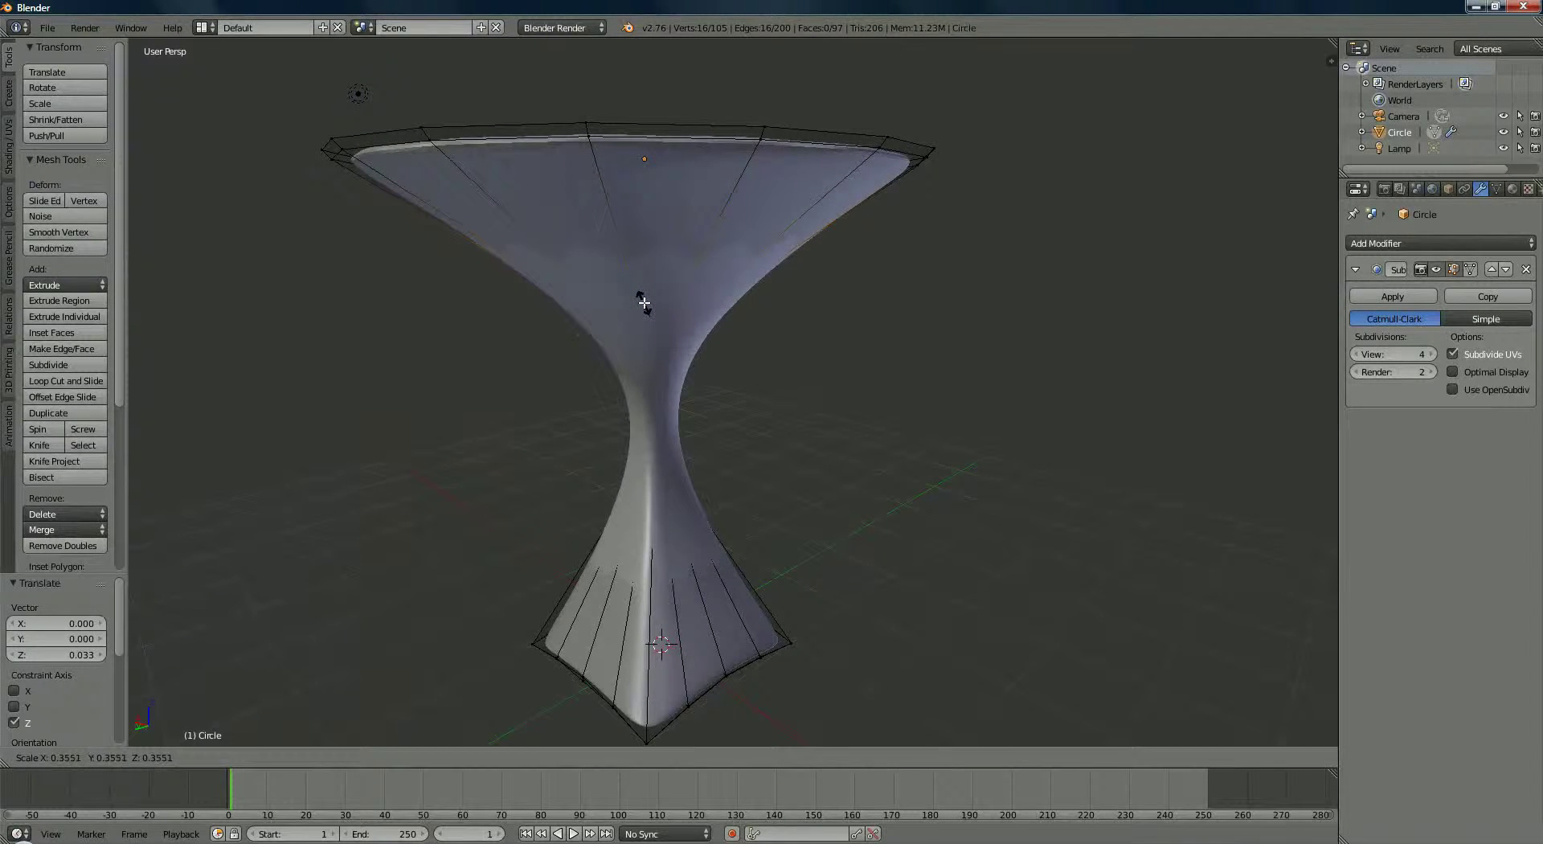
click(644, 303)
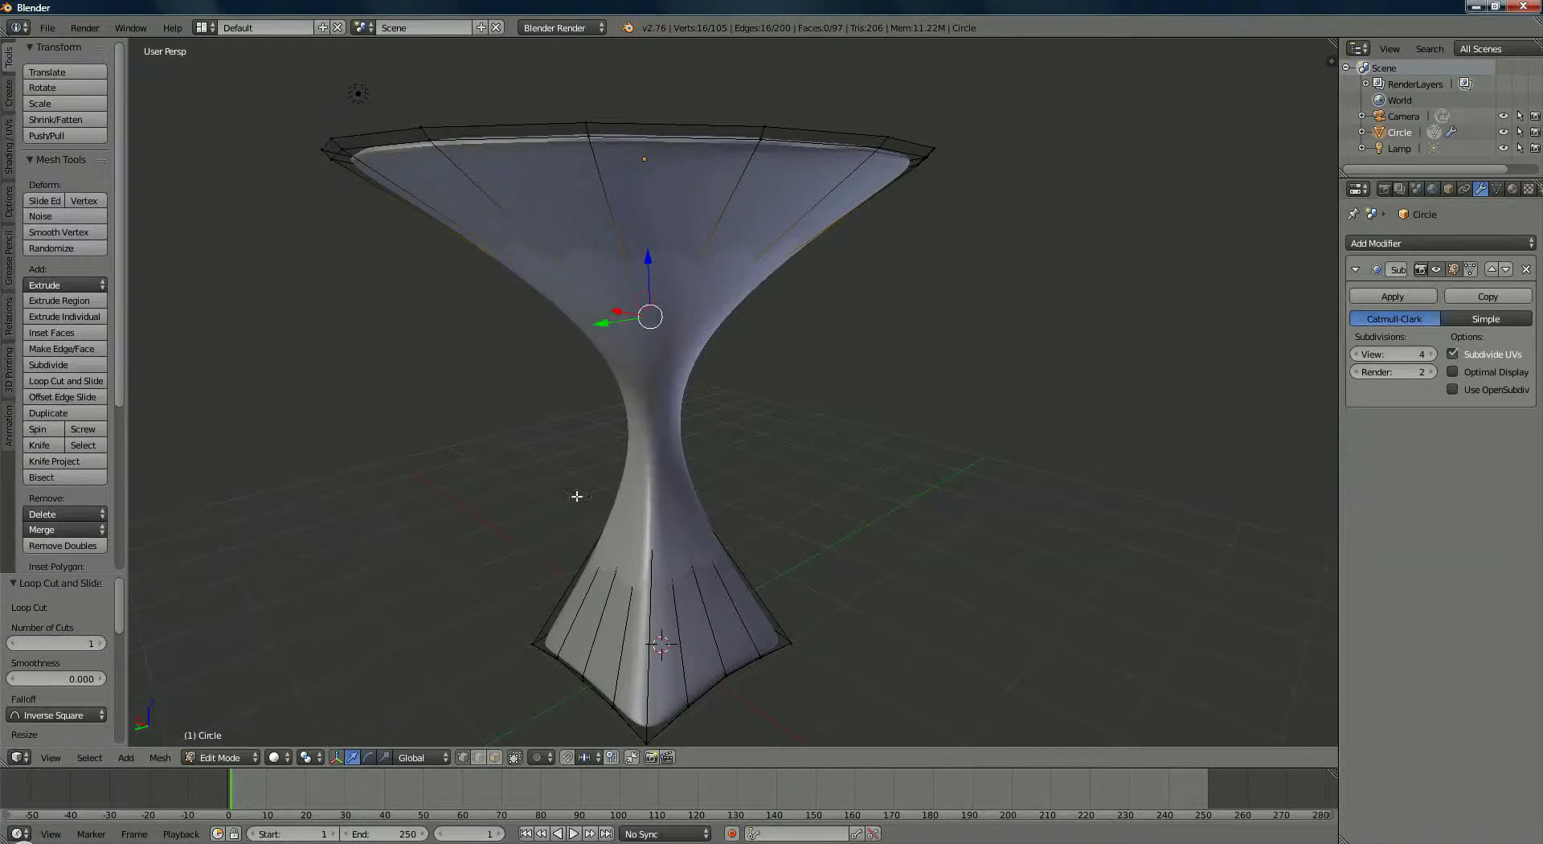
Set the viewport shading to wireframe.
click(310, 757)
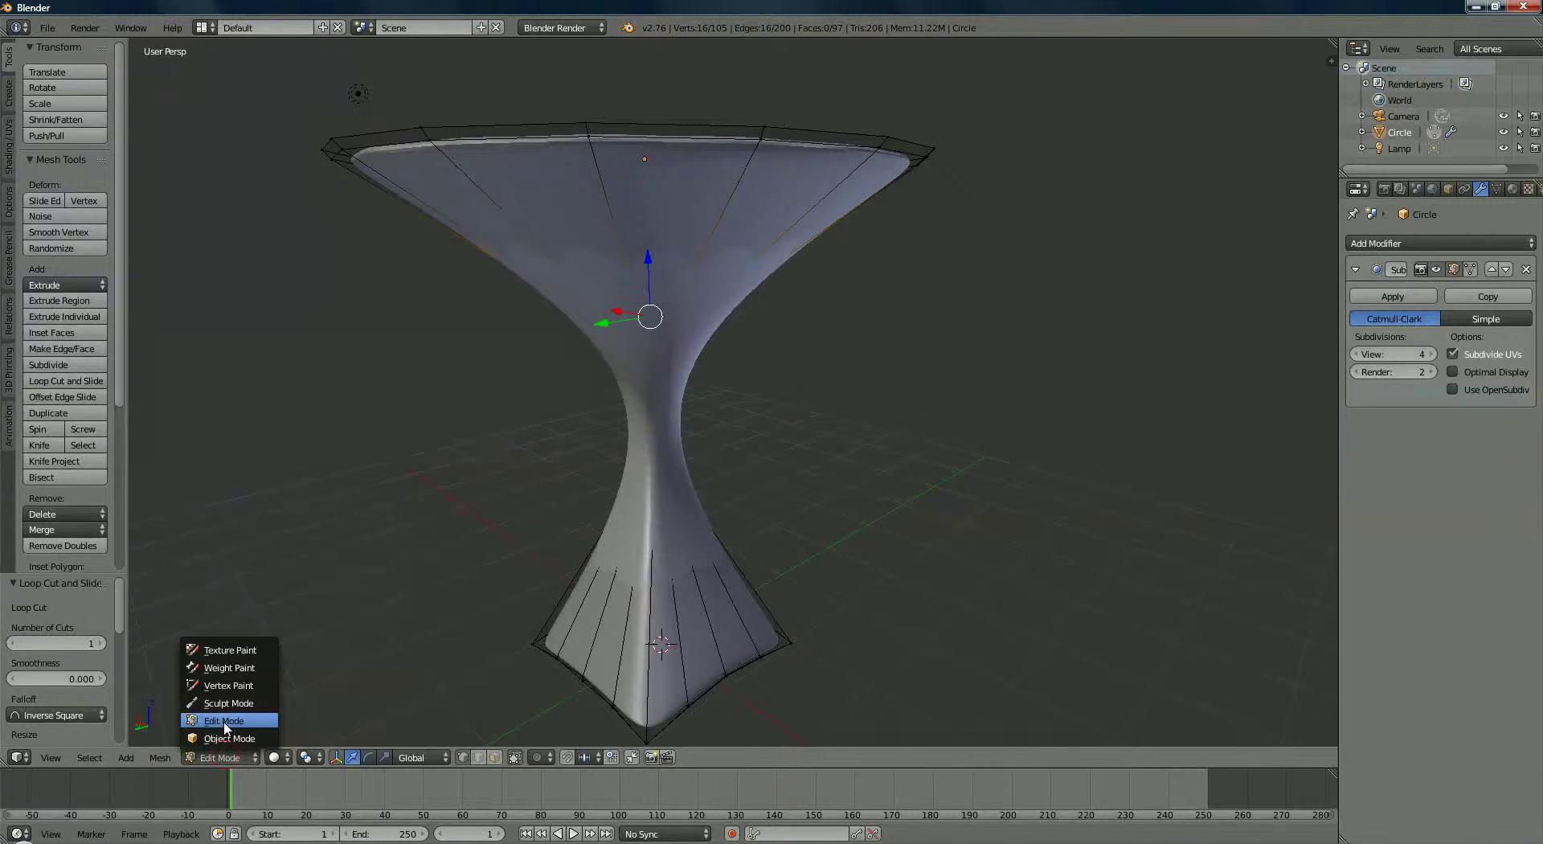
click(229, 720)
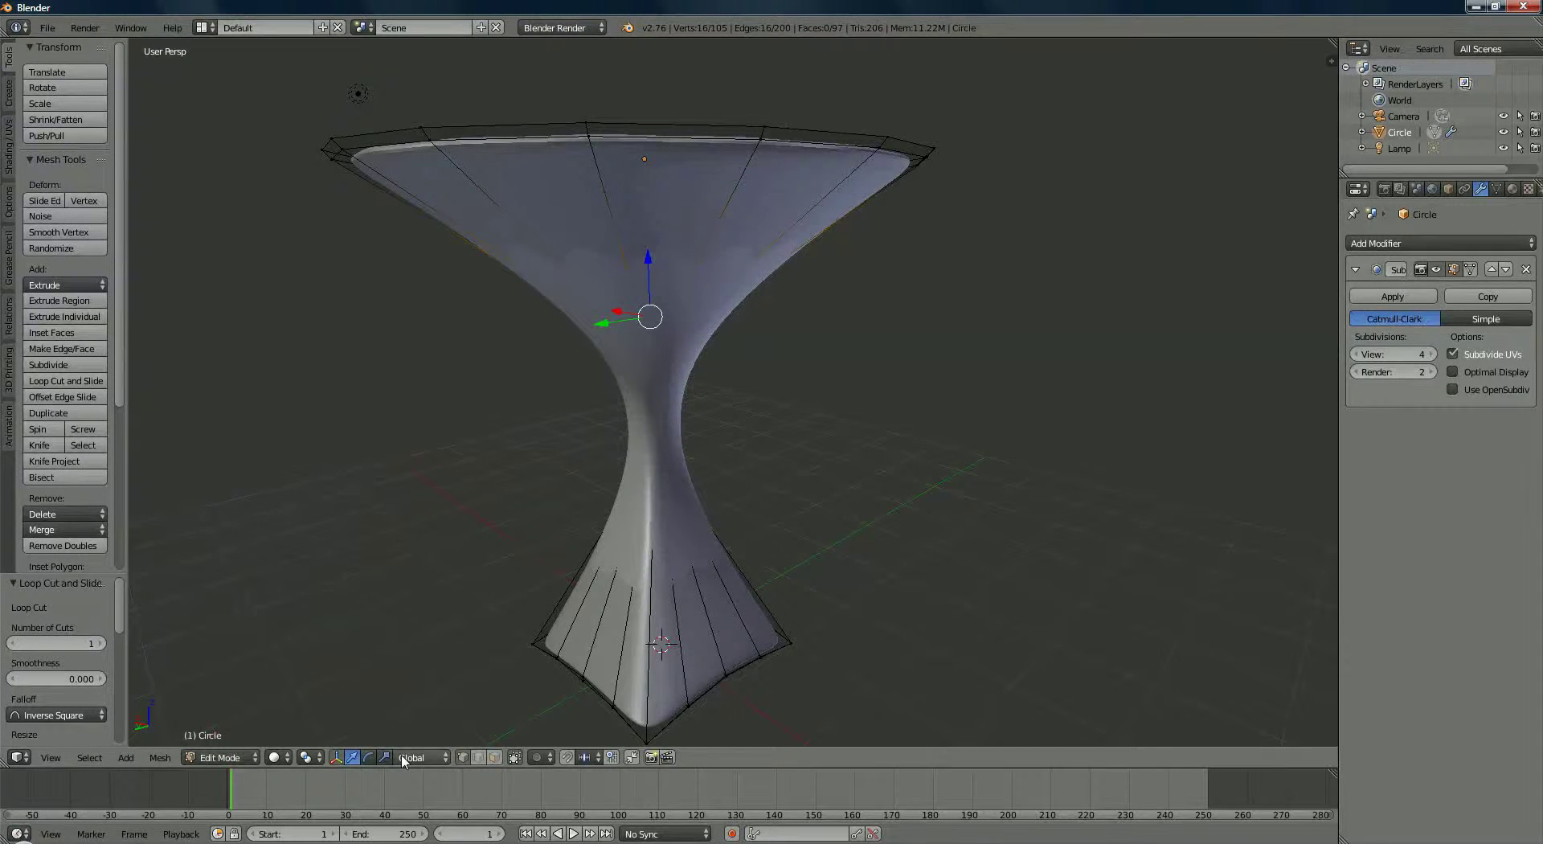
click(306, 762)
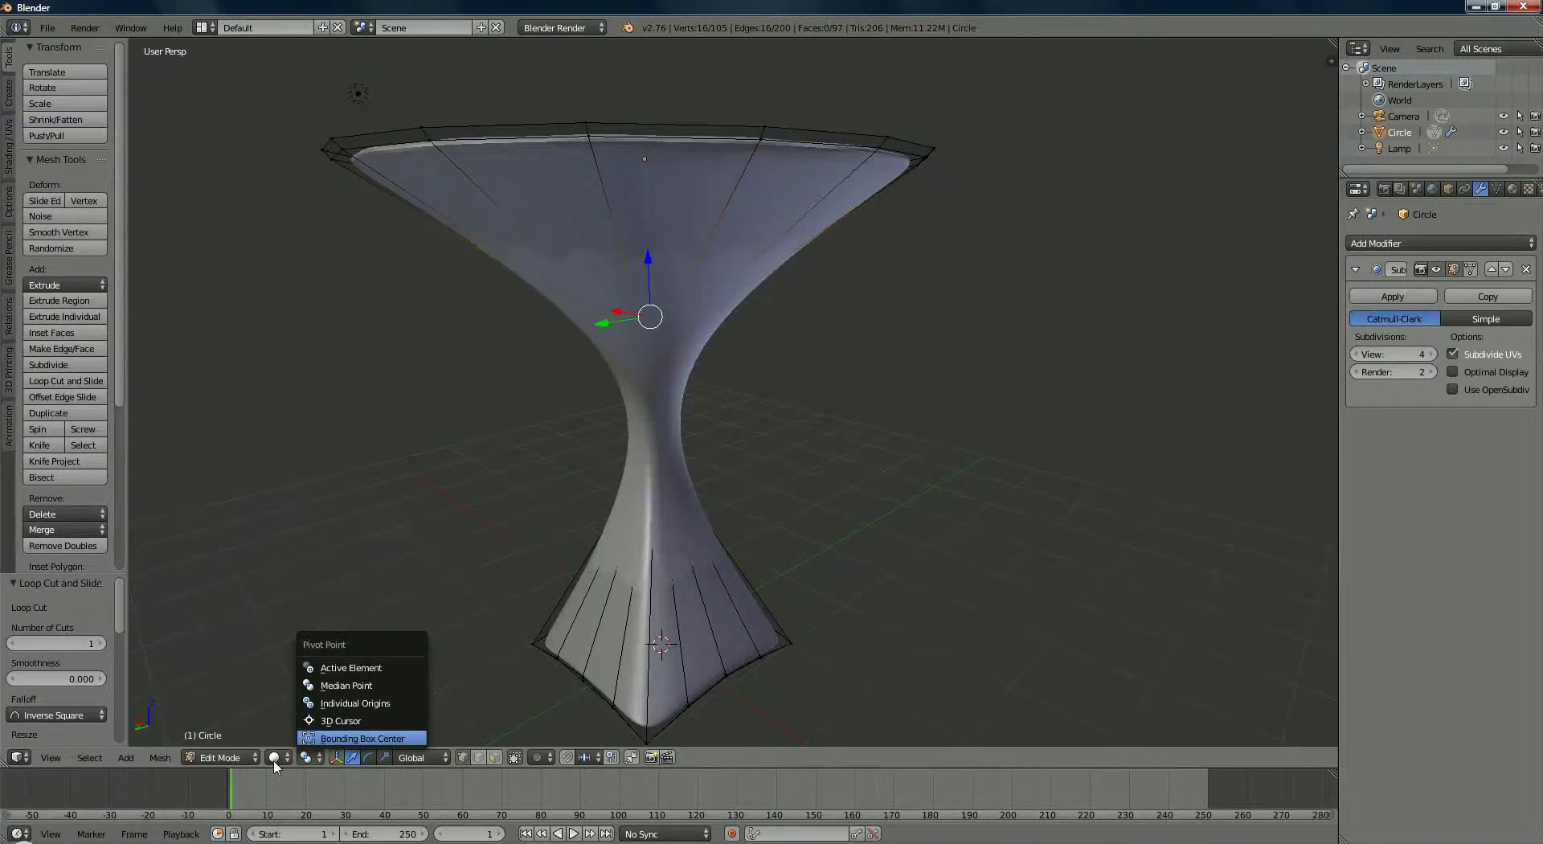
click(303, 735)
click(274, 757)
click(305, 720)
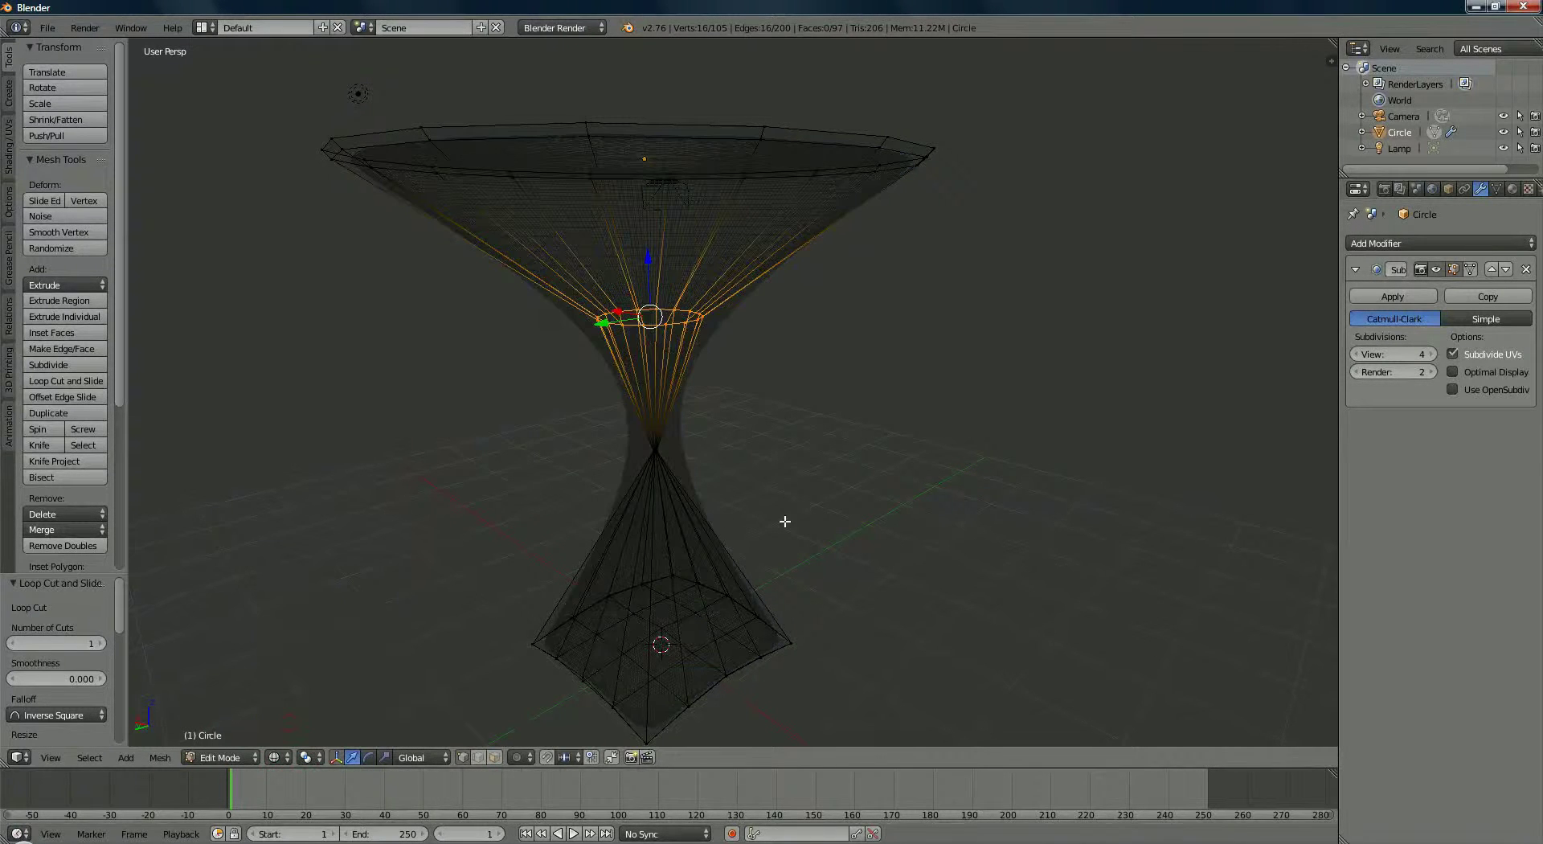
Select the small edge loop at the narrowest point of the waist.
scroll(731, 420, up, 6)
scroll(725, 436, up, 8)
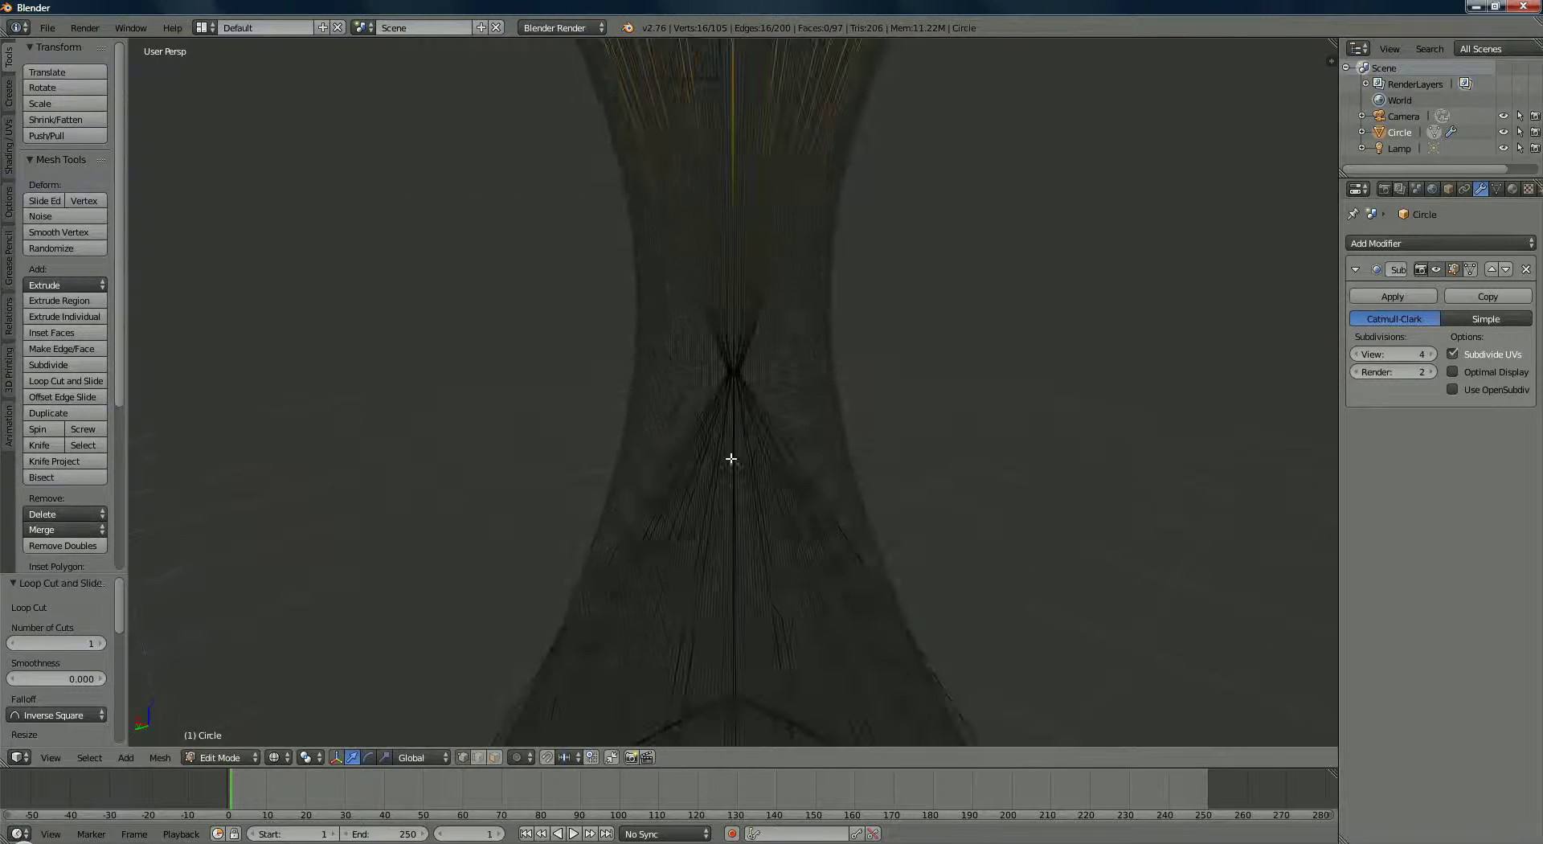
scroll(748, 436, down, 6)
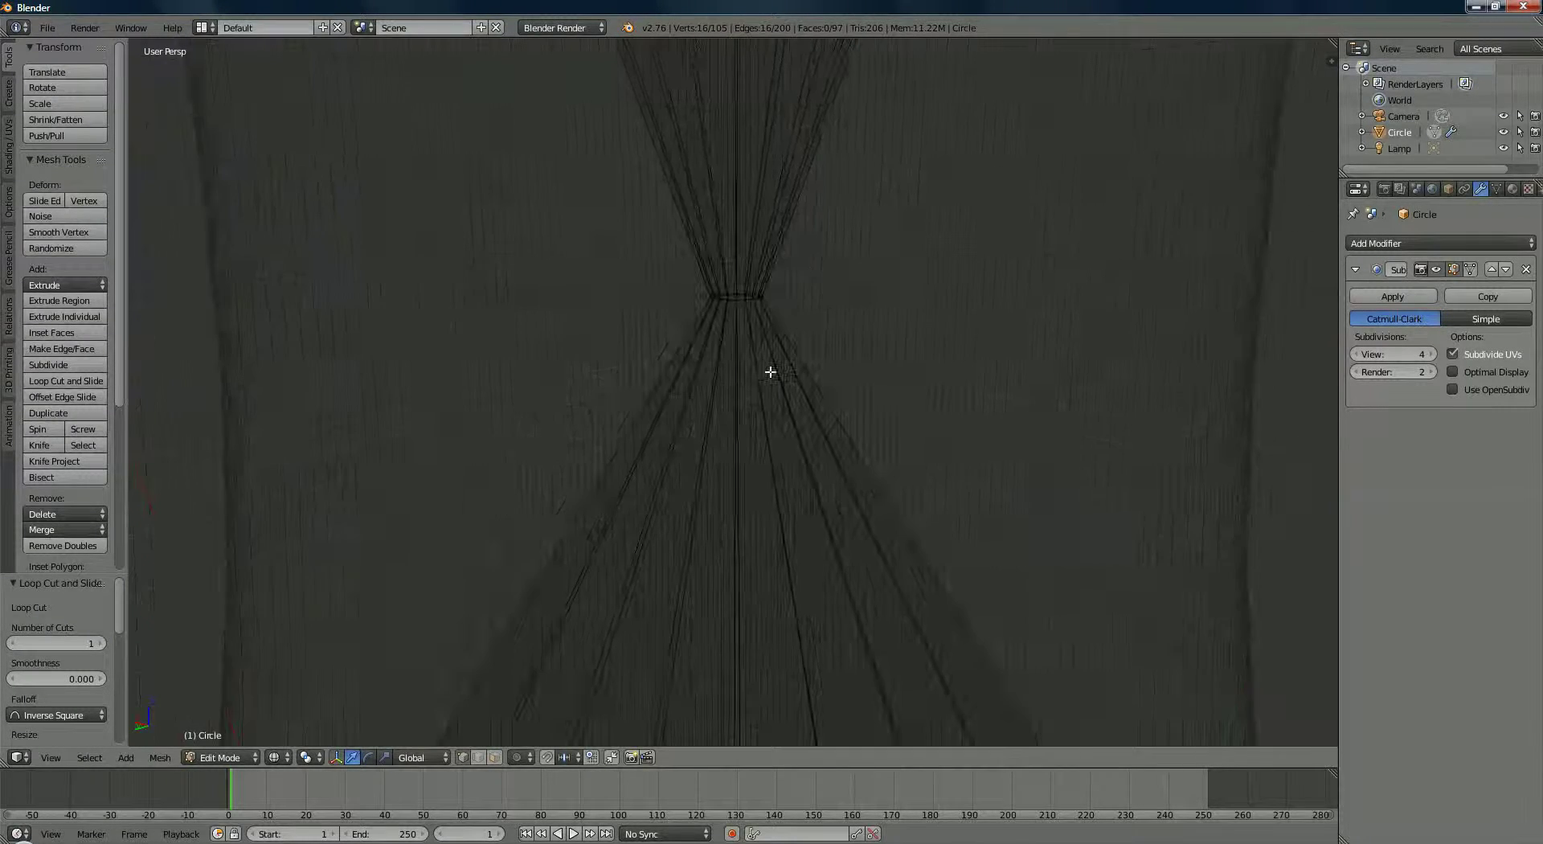
scroll(764, 322, up, 2)
middle_drag(752, 287, 720, 341)
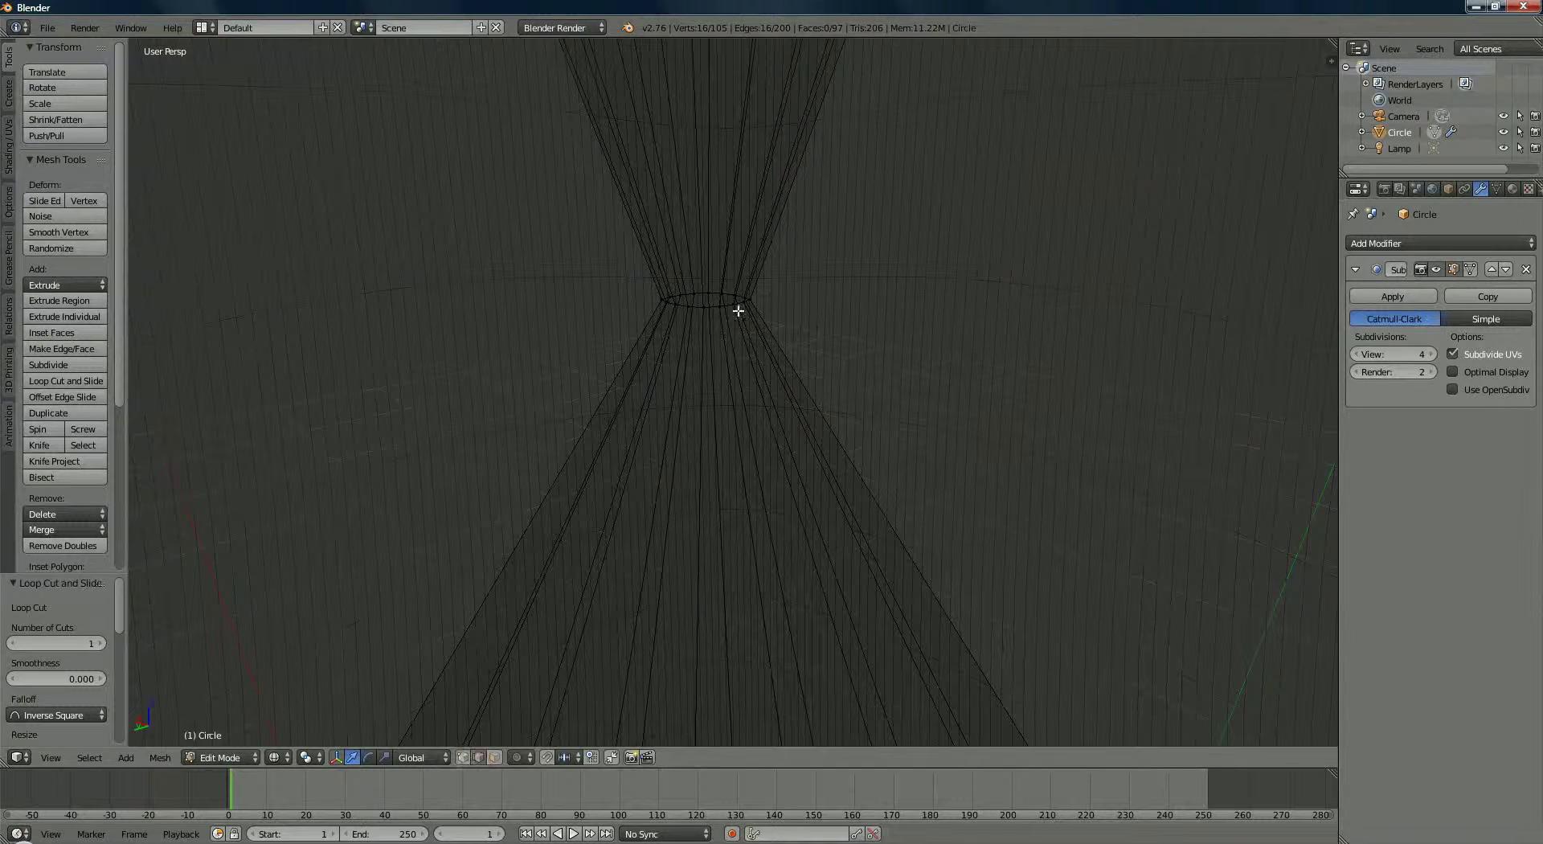
right_click(713, 306)
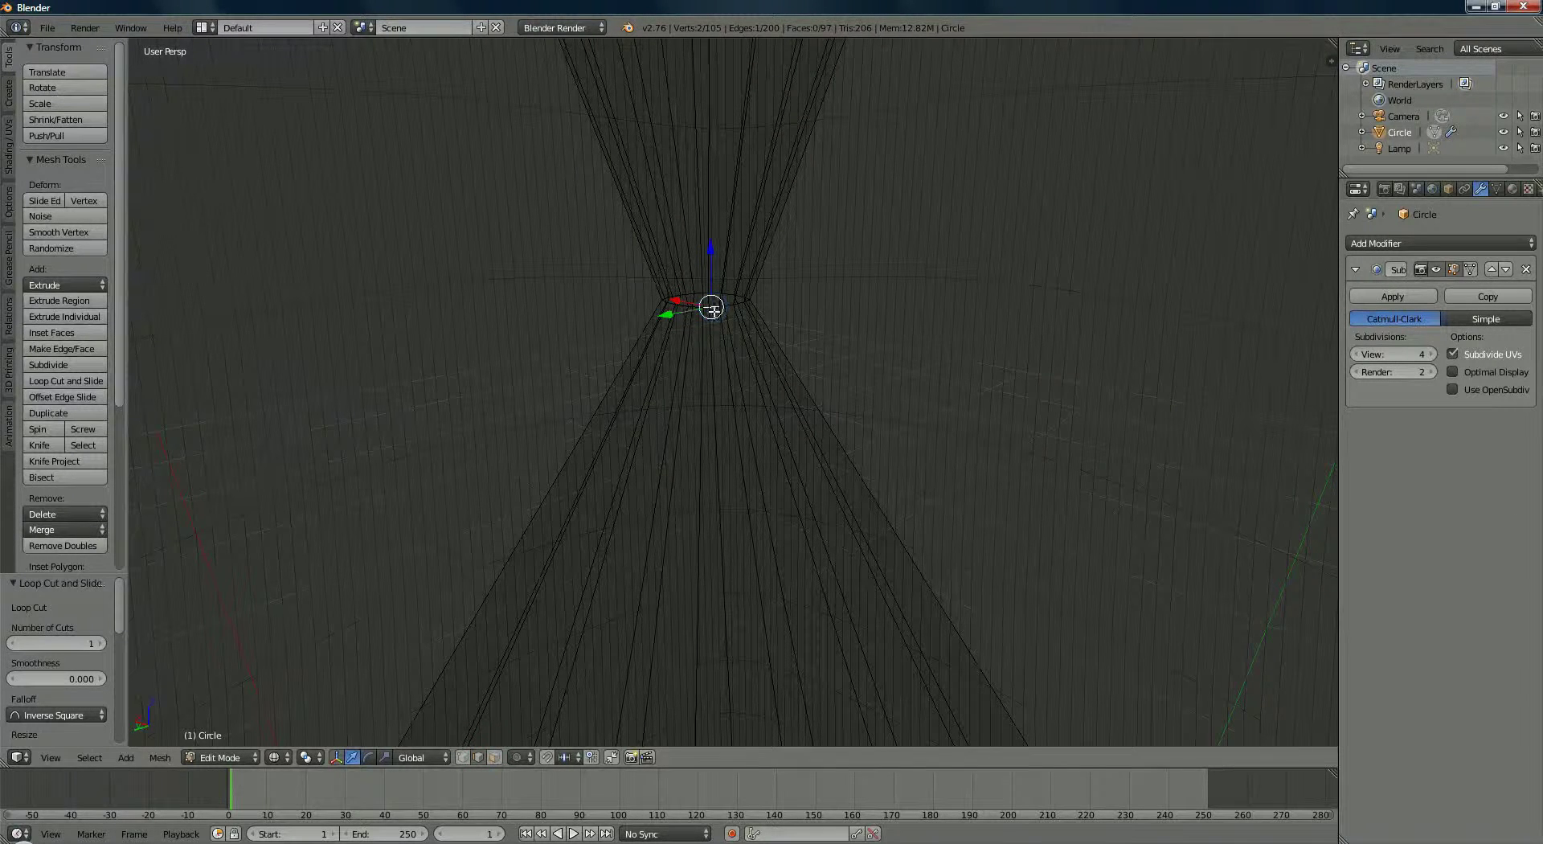
alt+right_click(728, 307)
middle_drag(734, 342, 620, 467)
scroll(621, 467, down, 4)
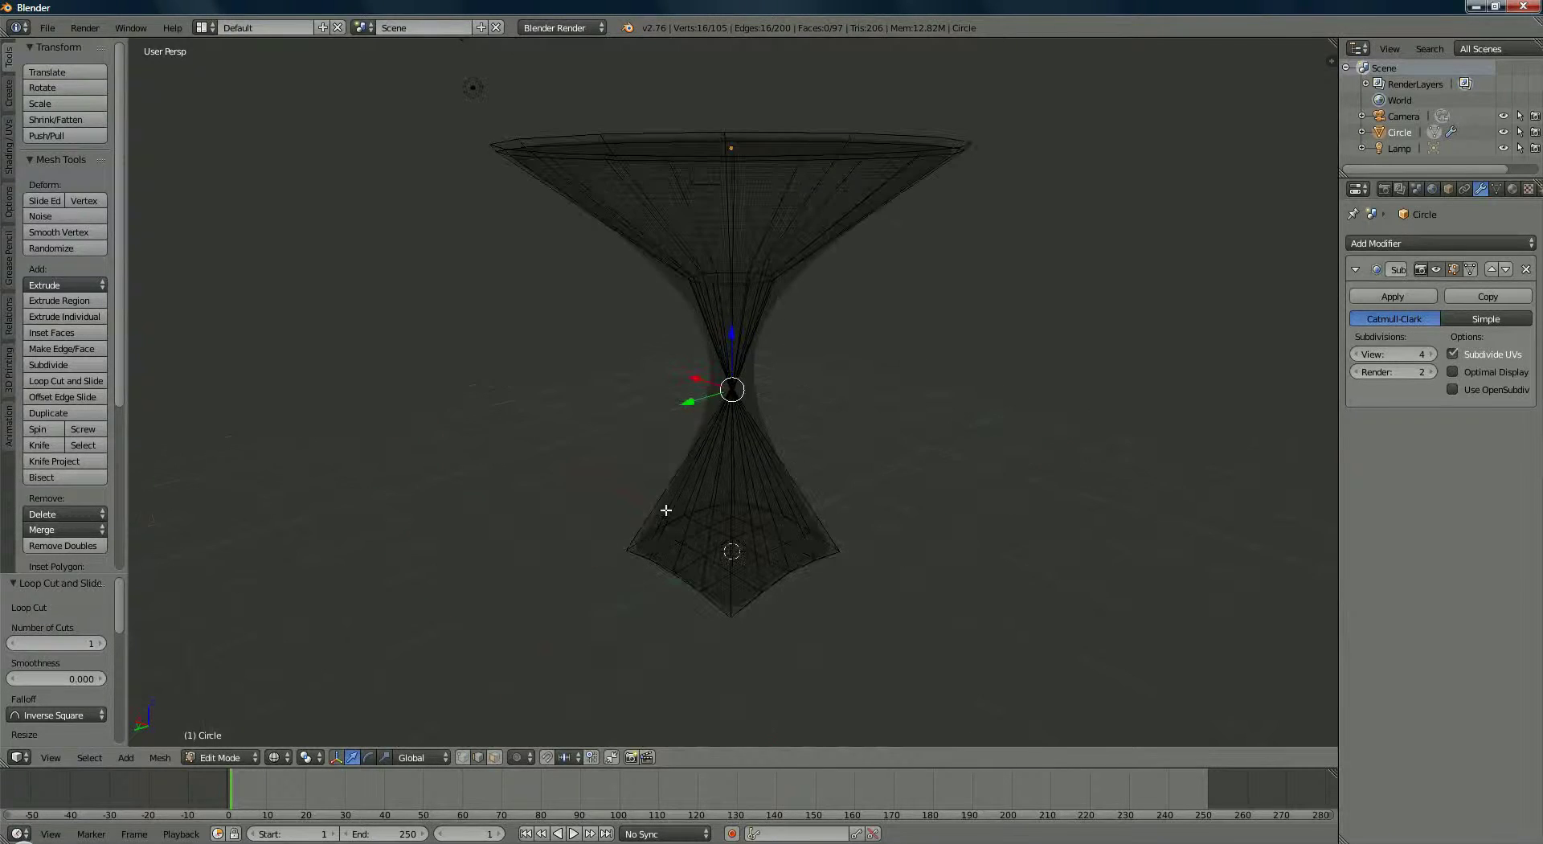
Switch the viewport to solid shading and enlarge the selected waist loop by a factor of 1.688 and again by 14.023.
click(290, 762)
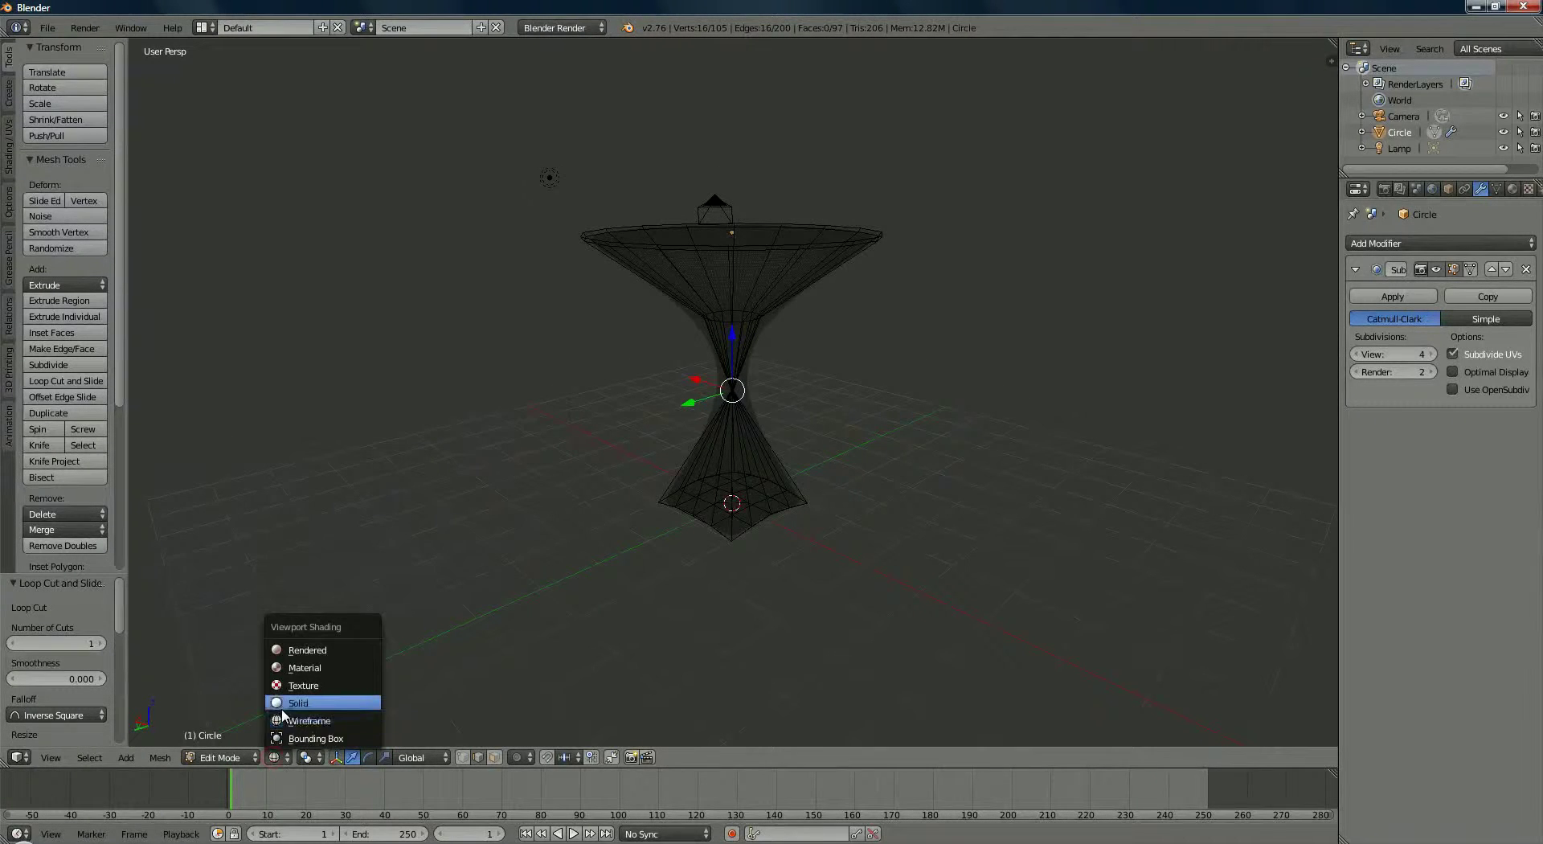
click(289, 712)
scroll(646, 611, up, 5)
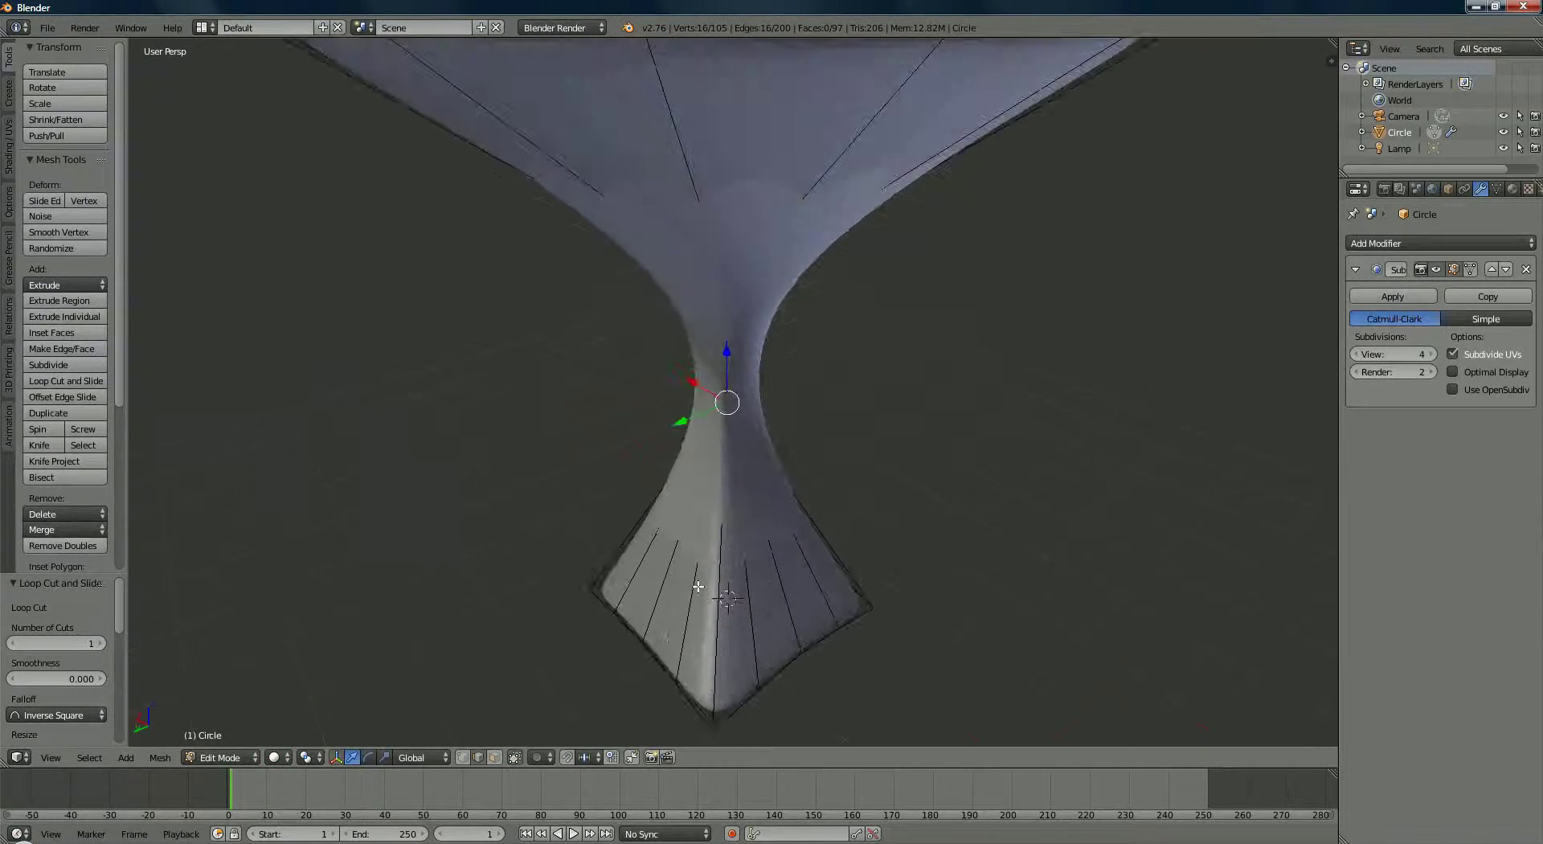
key(s)
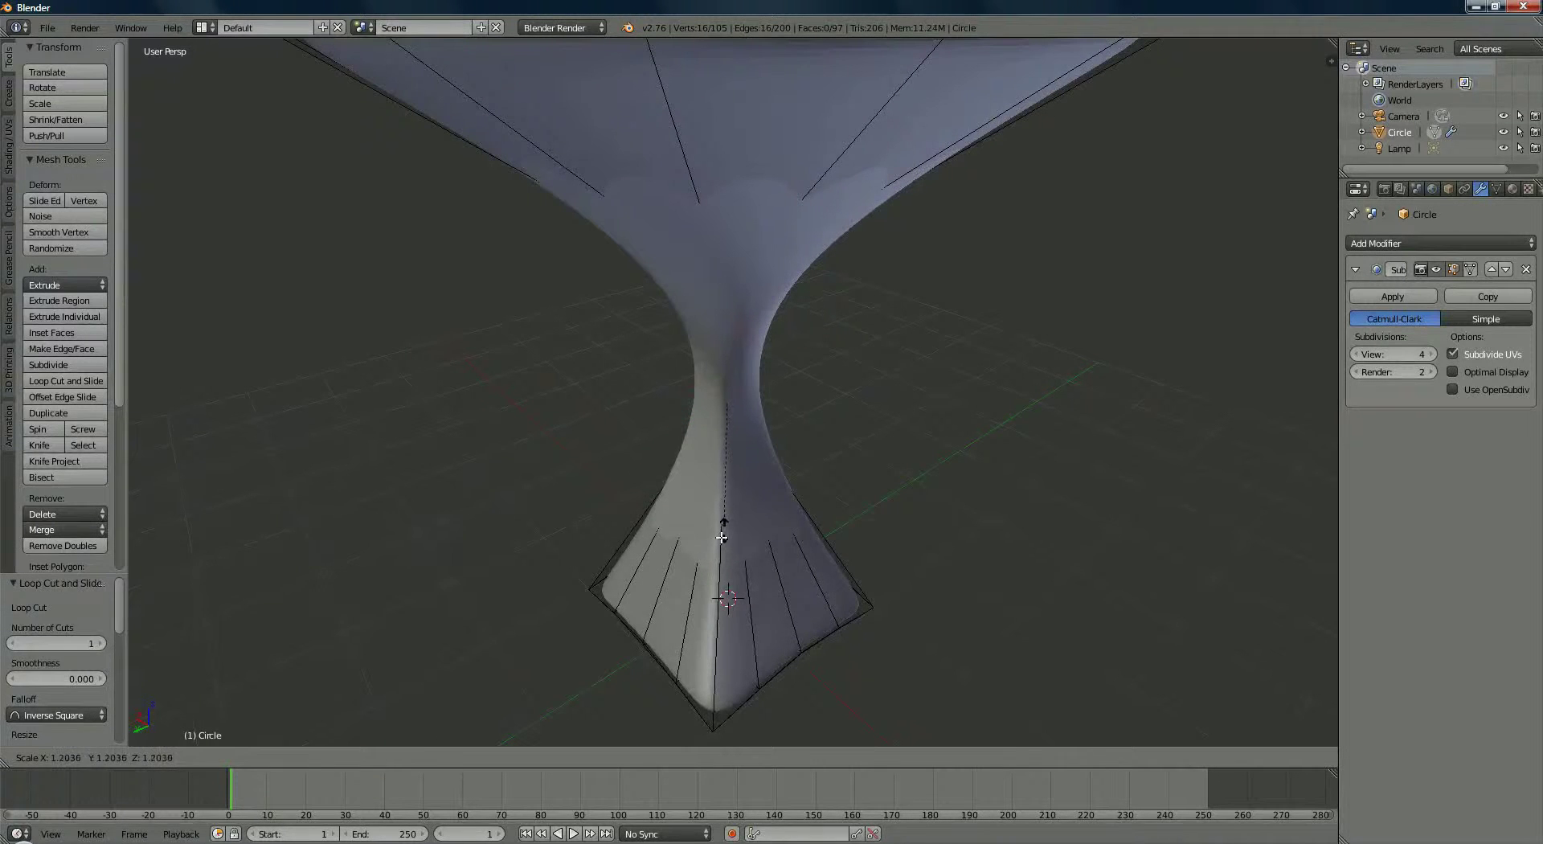
click(666, 571)
key(s)
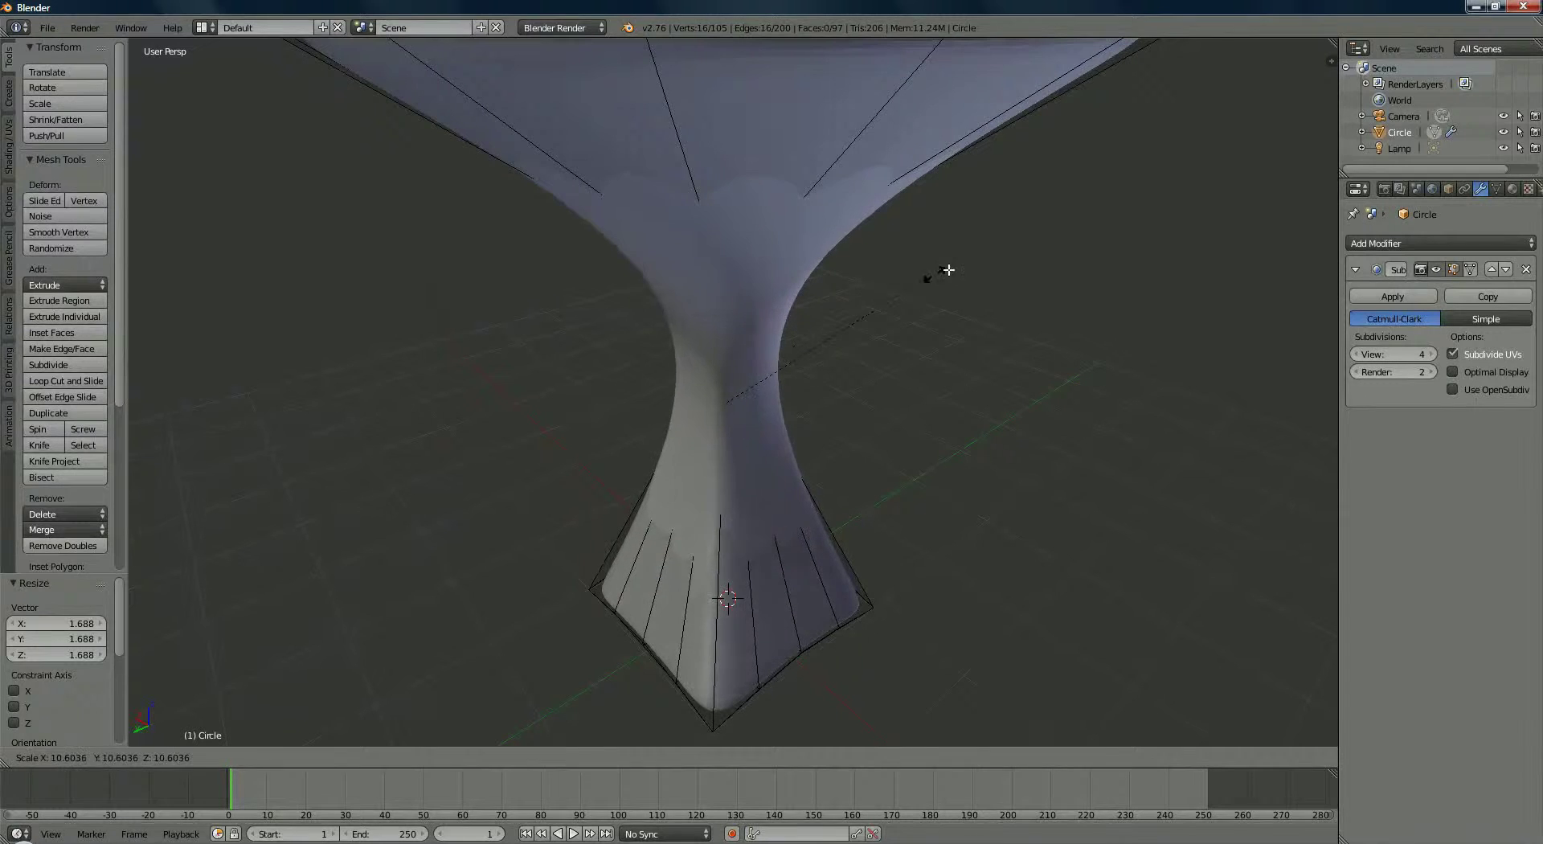
click(1001, 252)
Lower the waist loop by 0.852 along the Z axis.
scroll(810, 448, down, 5)
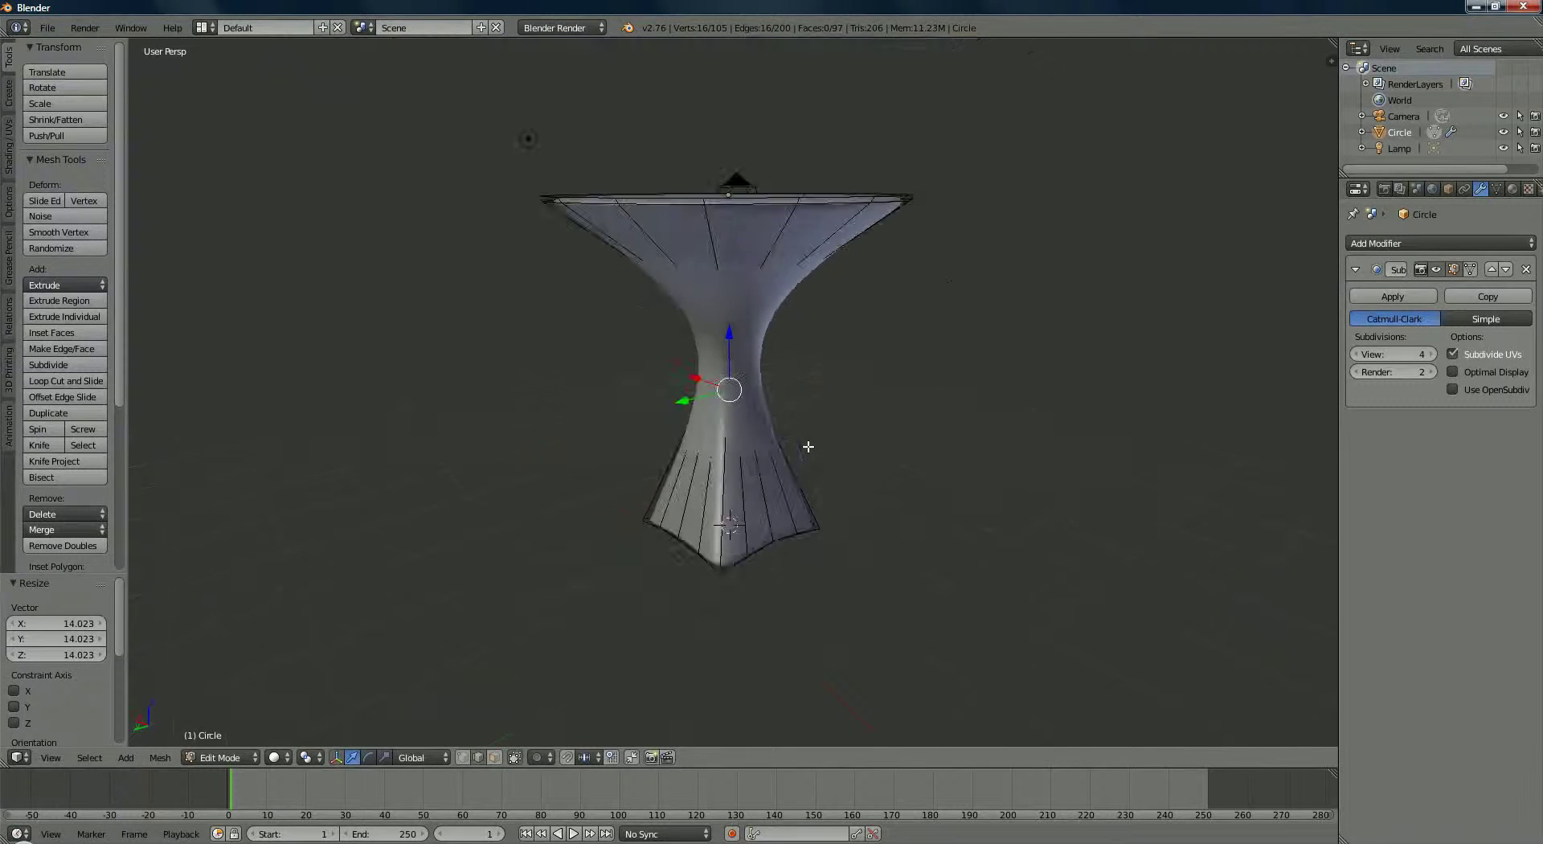
middle_drag(769, 402, 745, 354)
drag(730, 323, 732, 370)
middle_drag(544, 479, 774, 545)
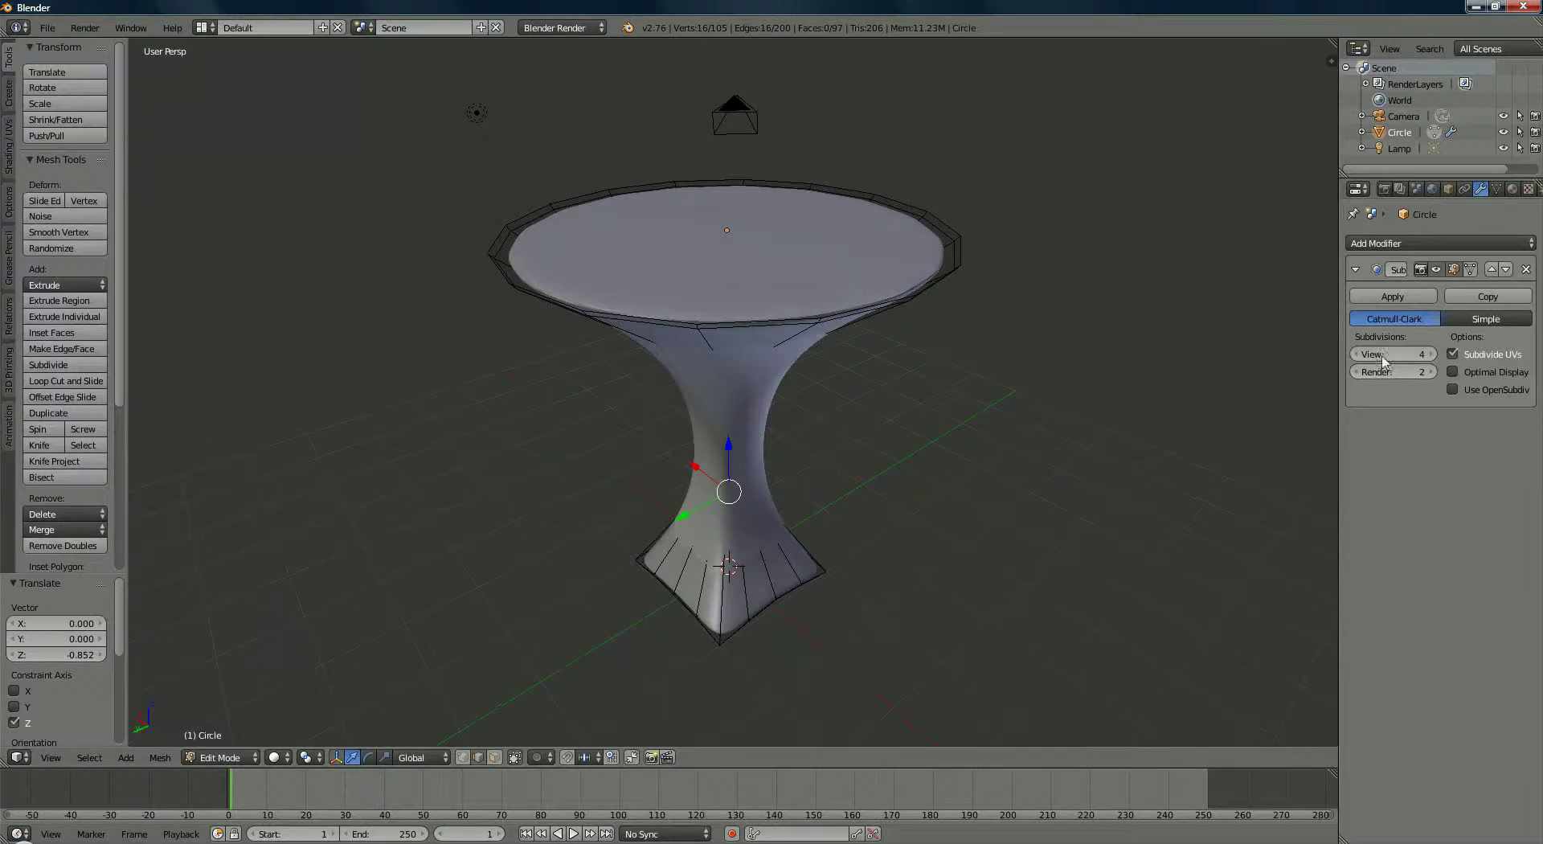
In Object Mode, apply the table's Subsurf modifier and set the mesh to smooth shading.
click(225, 757)
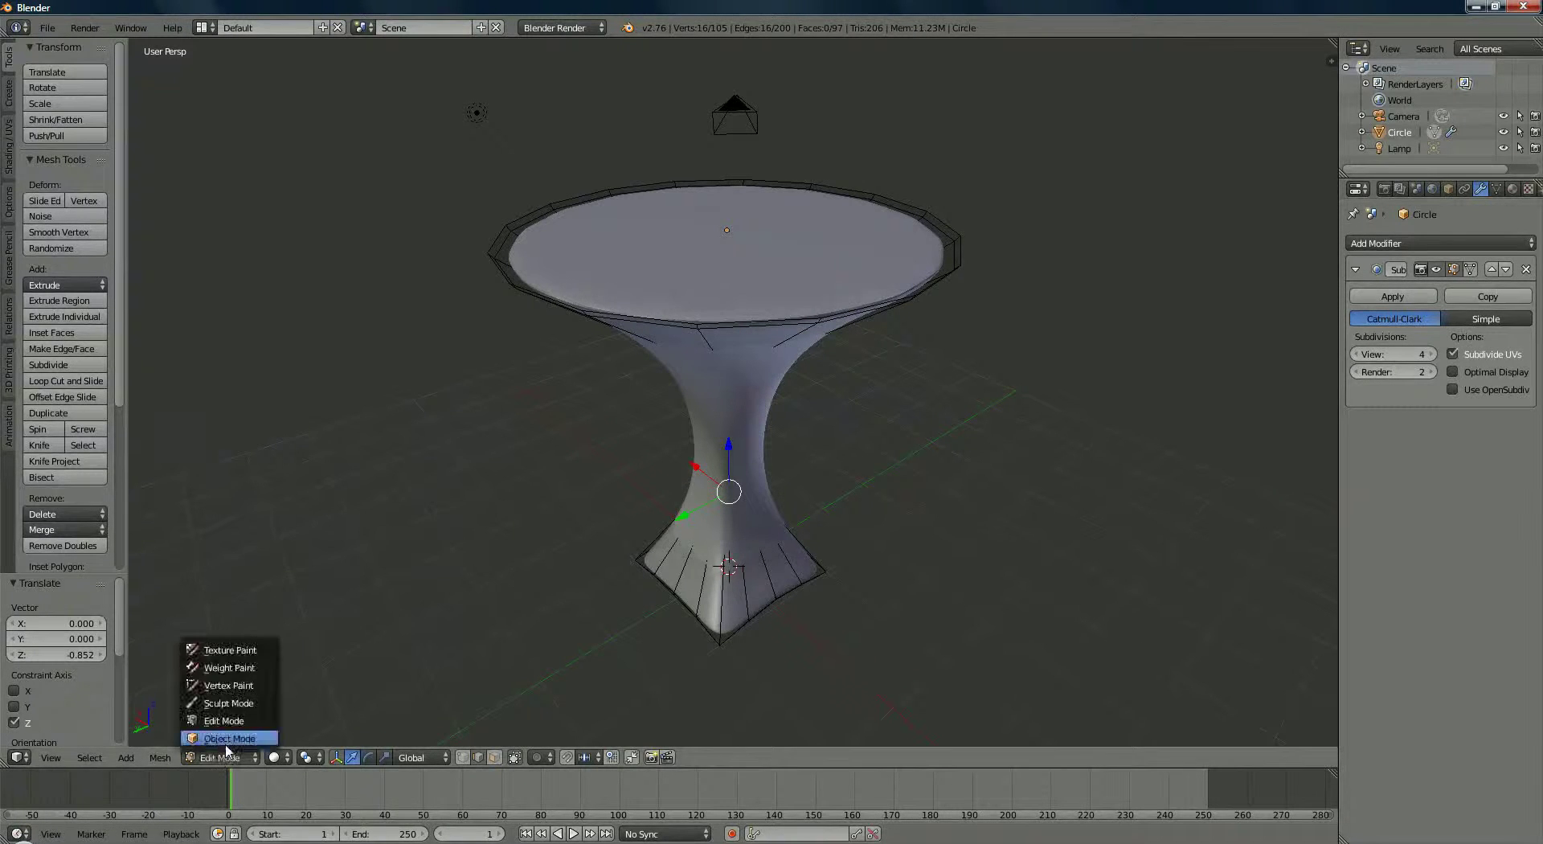
click(243, 738)
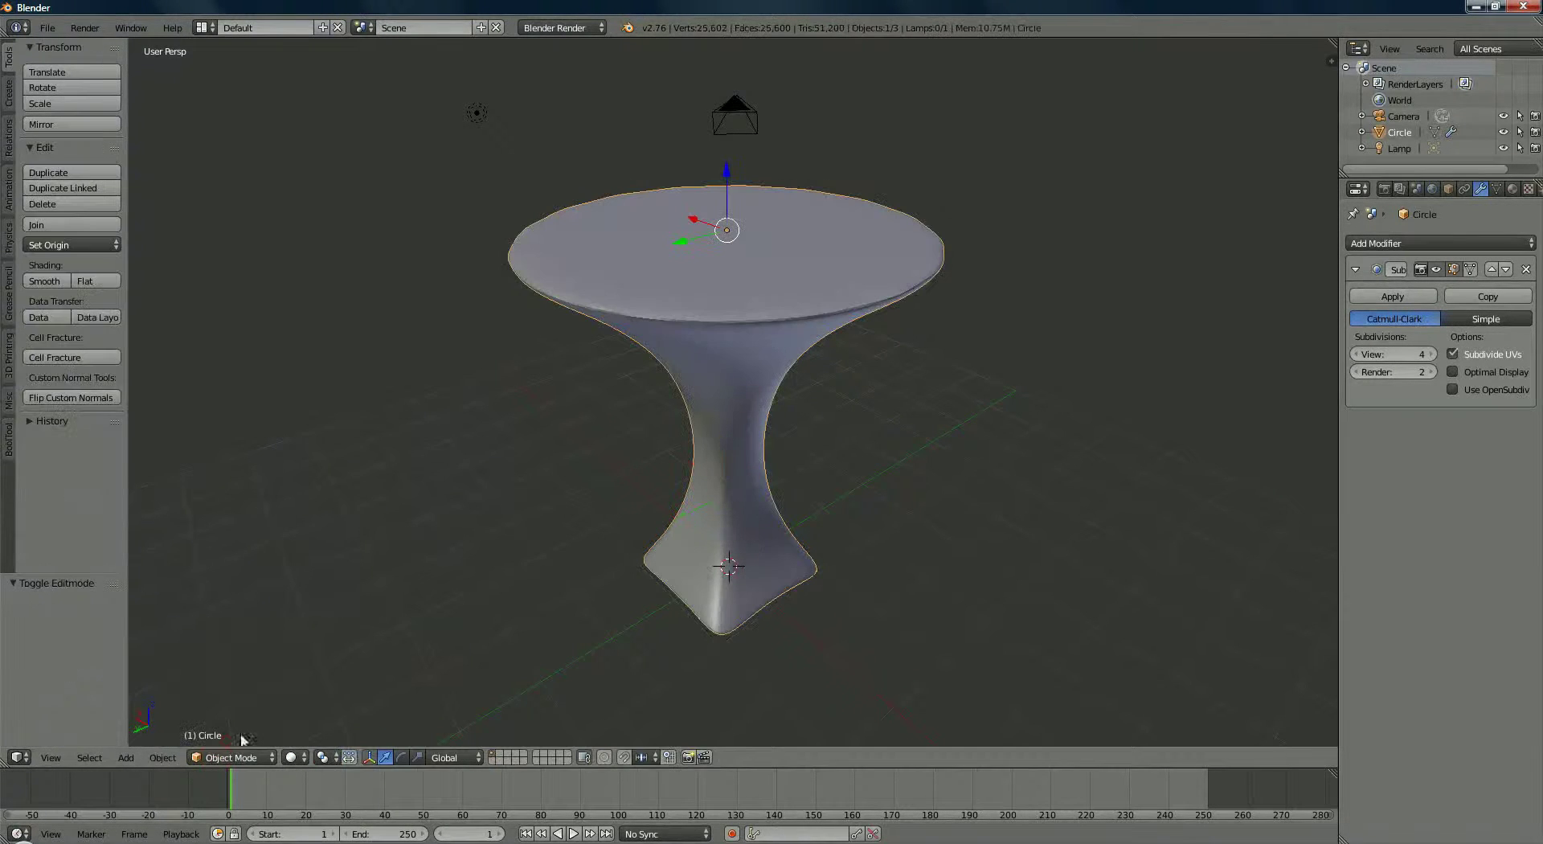
click(1393, 296)
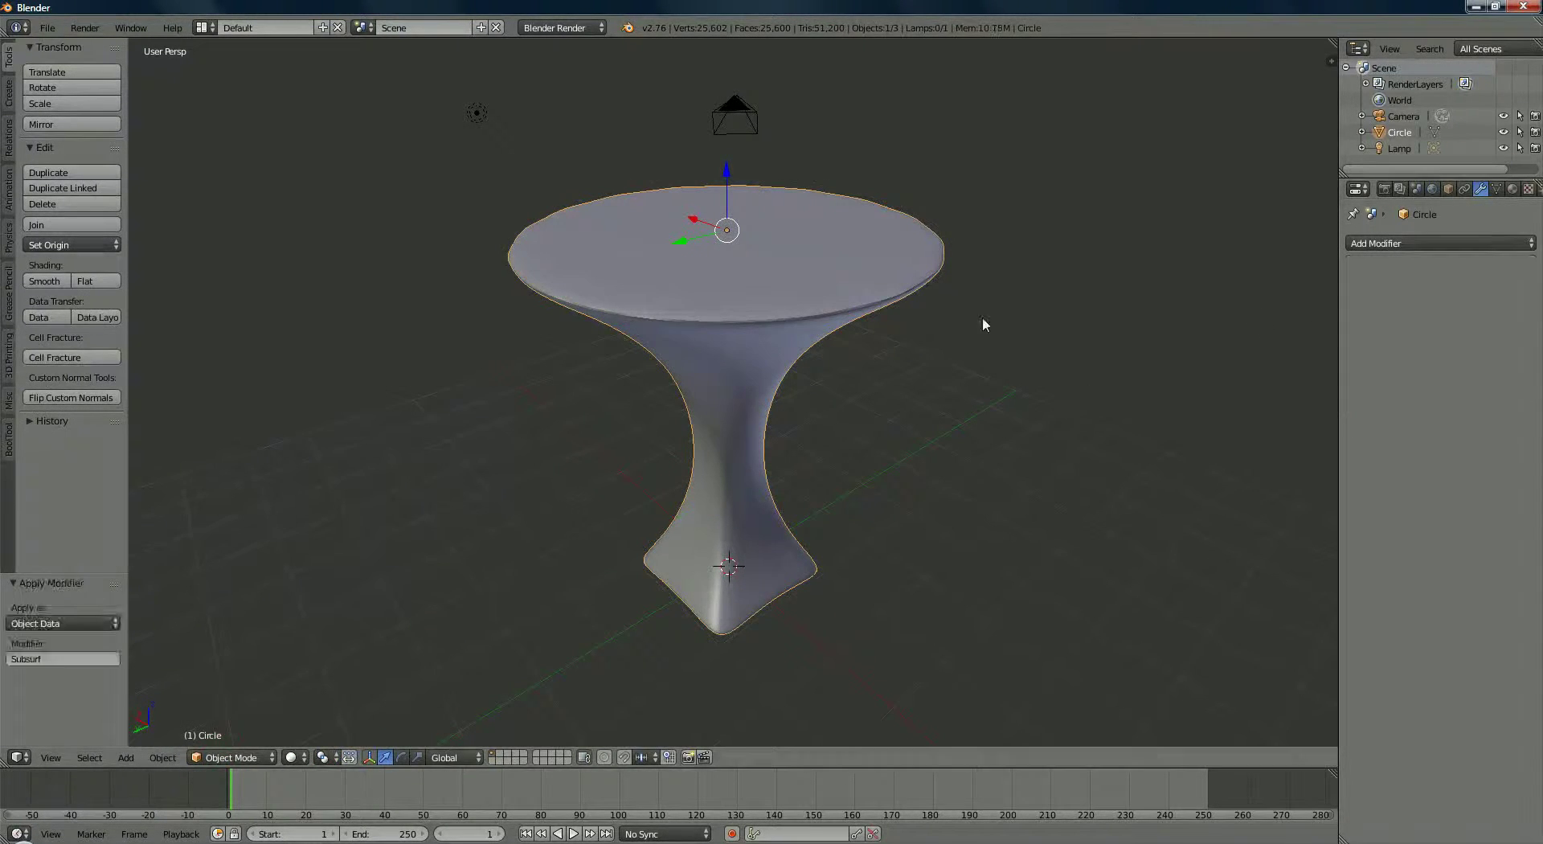
click(43, 281)
scroll(554, 489, down, 2)
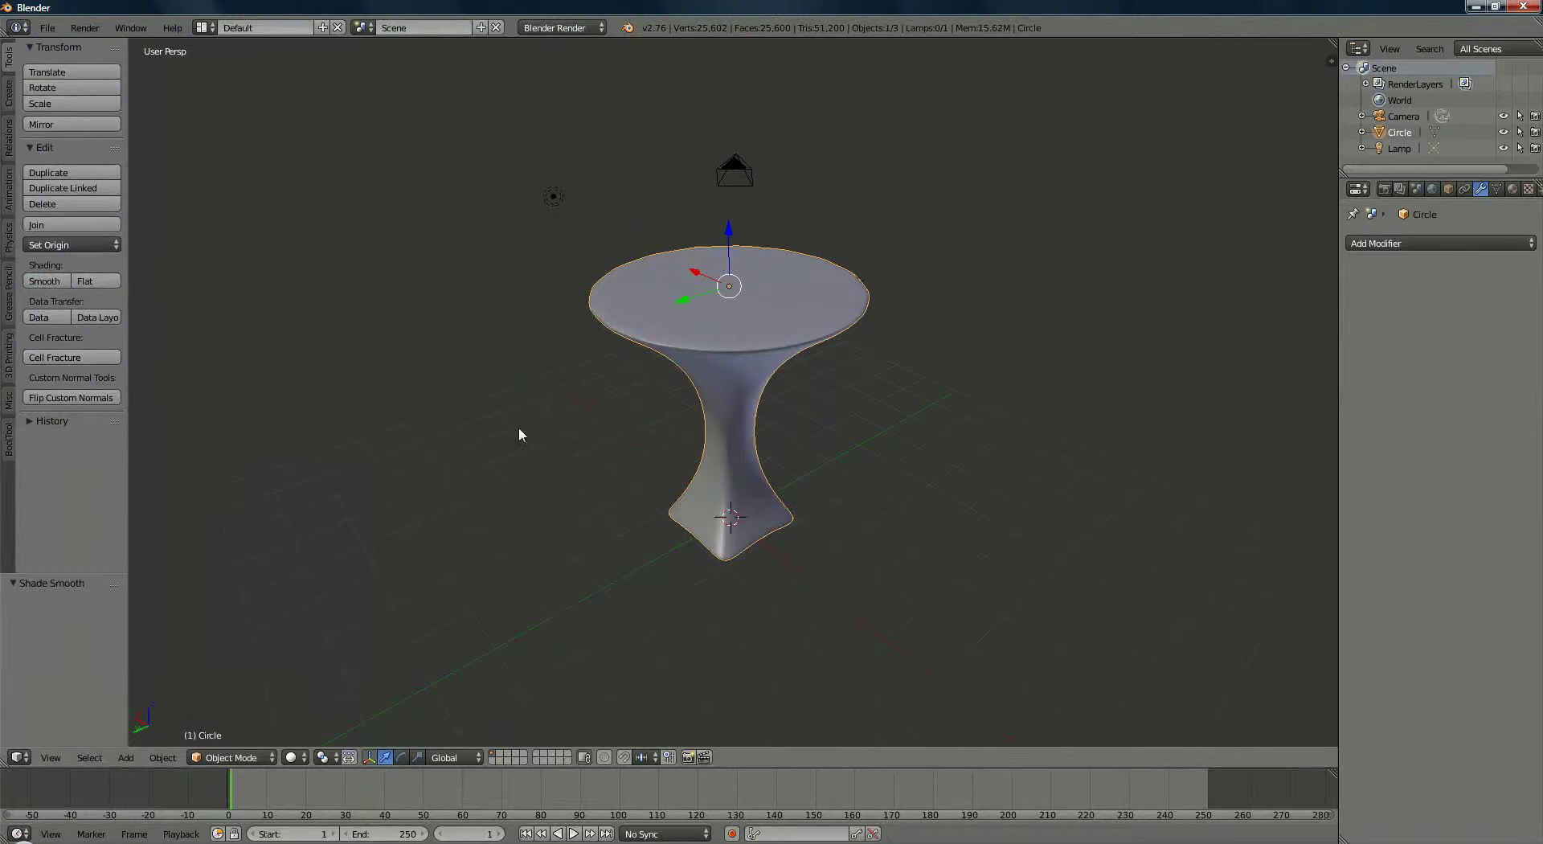
Add a plane at the table's base and scale it by about 7.2 and again by 12.244 to form a large floor.
click(138, 755)
mouse_move(149, 738)
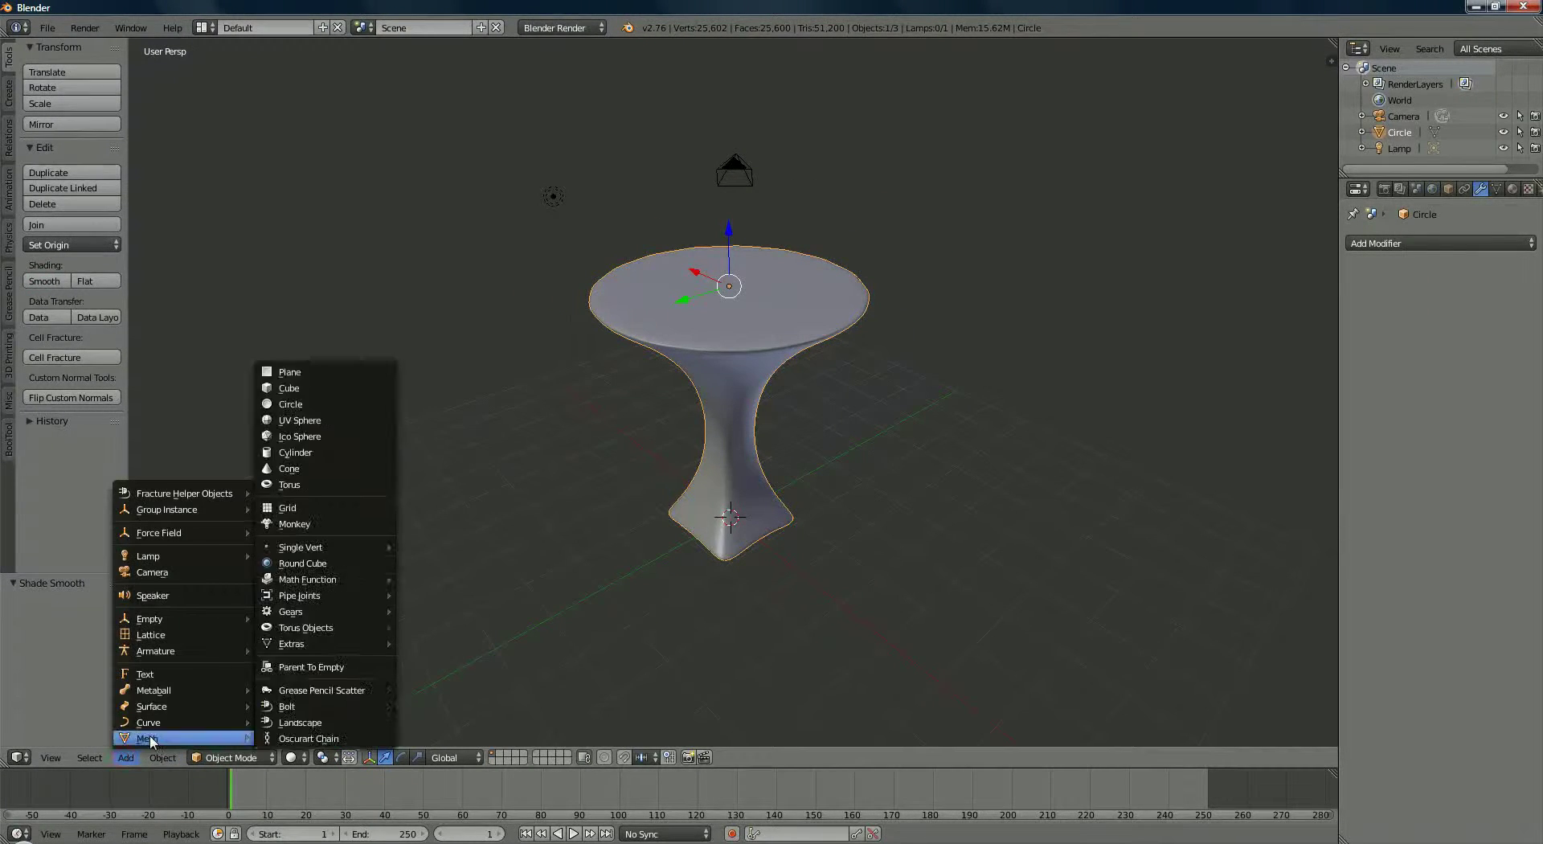
click(313, 372)
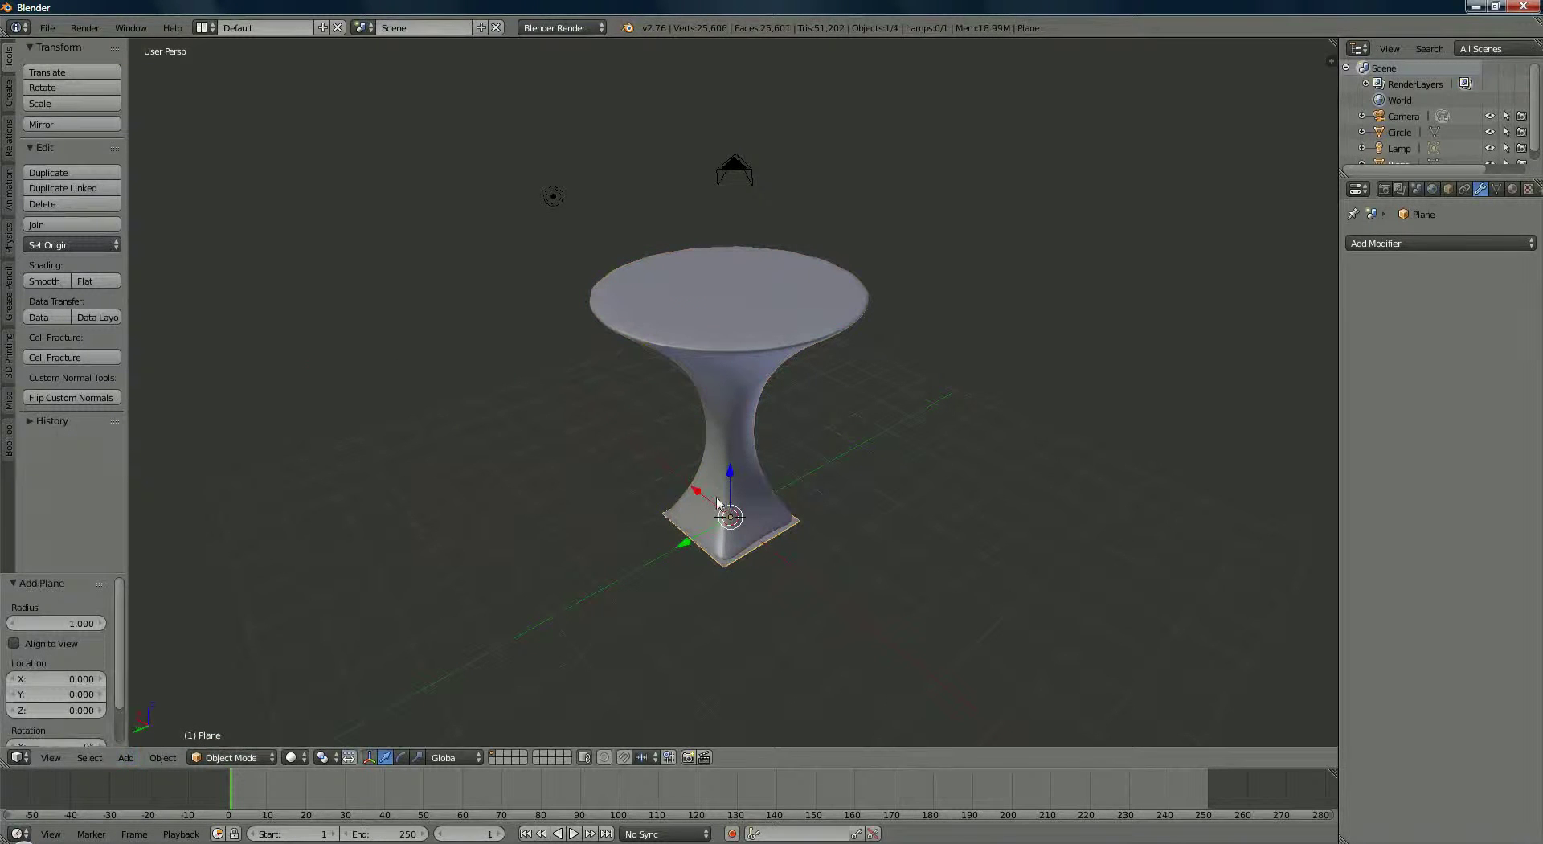
key(s)
click(807, 586)
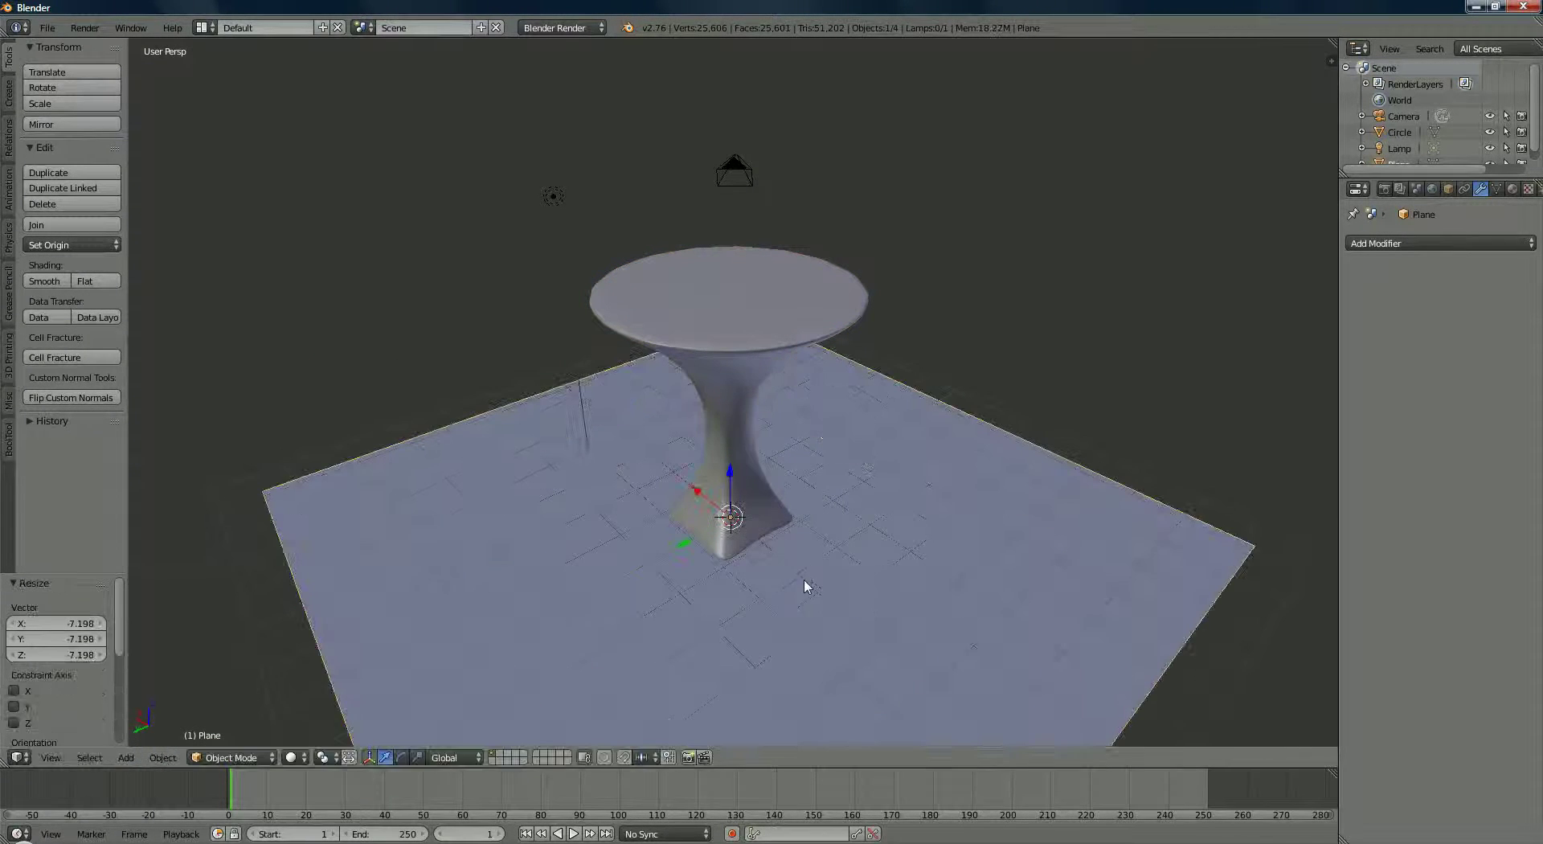
key(s)
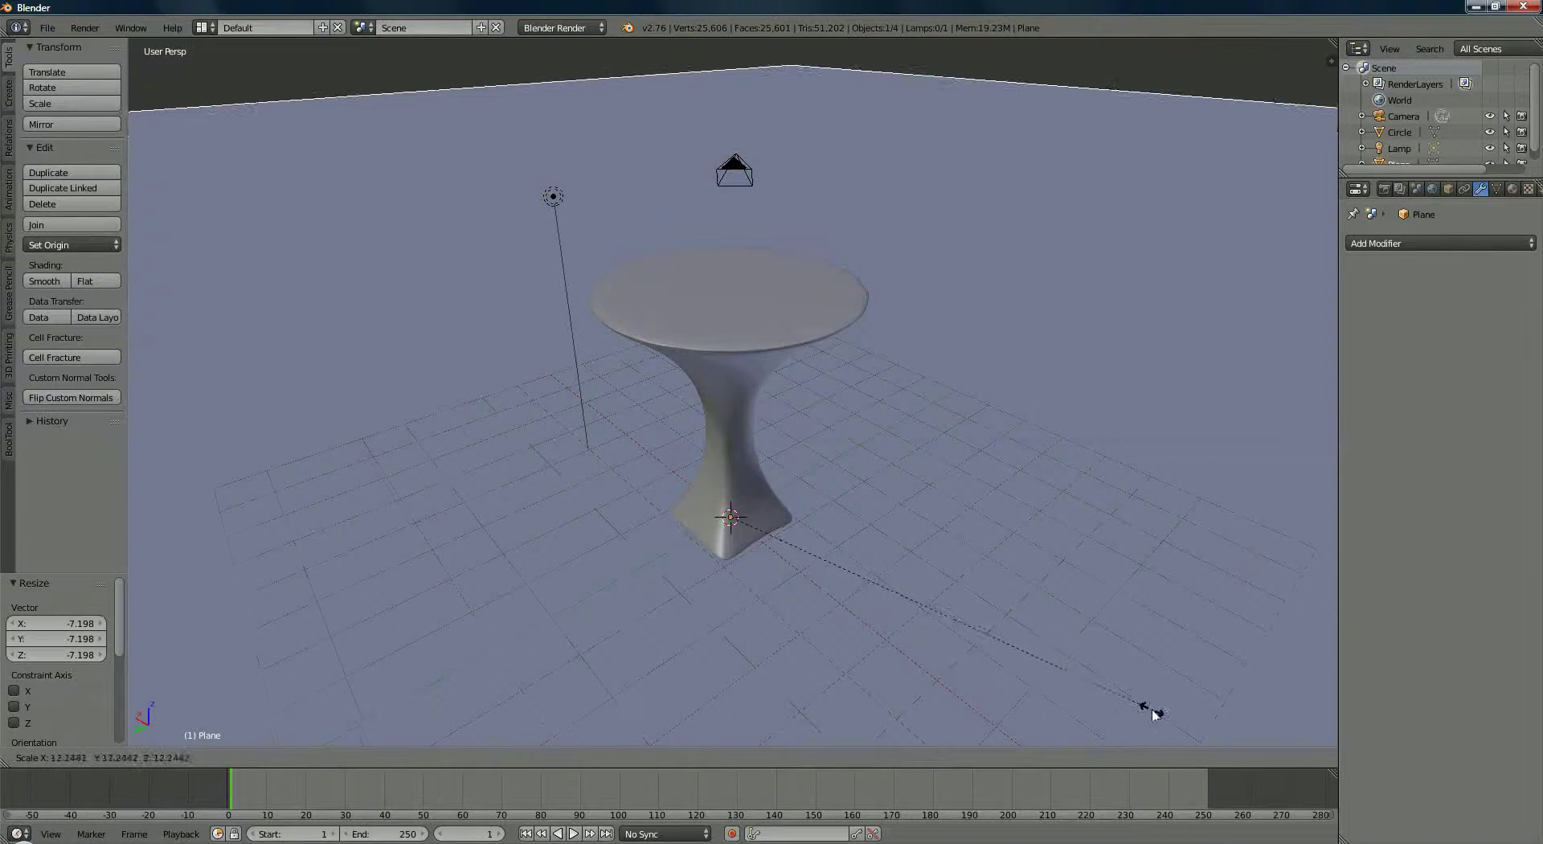
click(1150, 710)
middle_drag(818, 524, 848, 541)
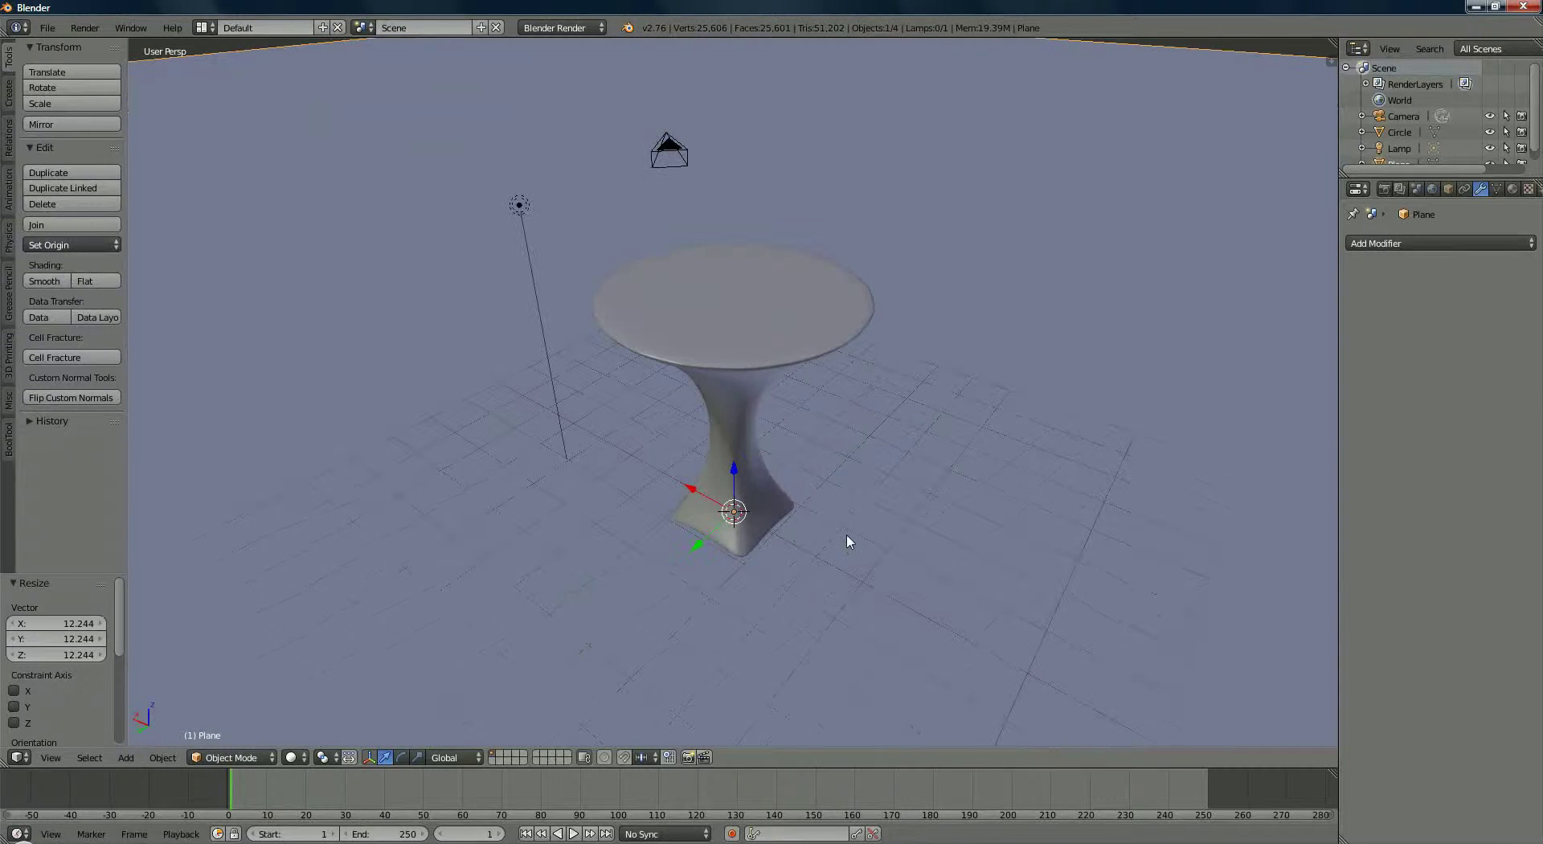
Give the floor plane a new material with a light tan diffuse colour.
click(1511, 189)
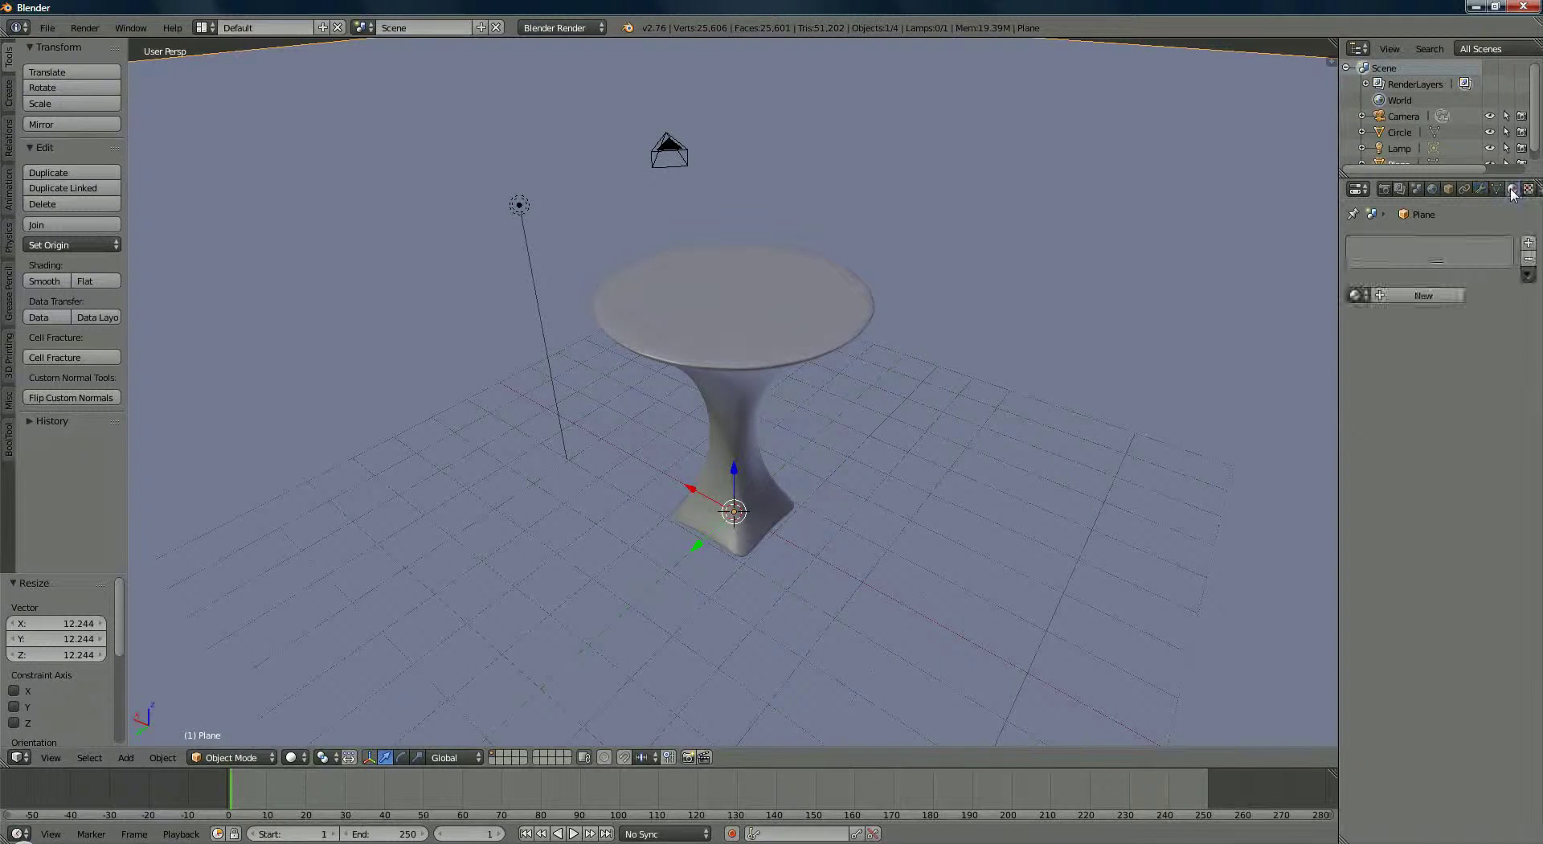
click(1437, 294)
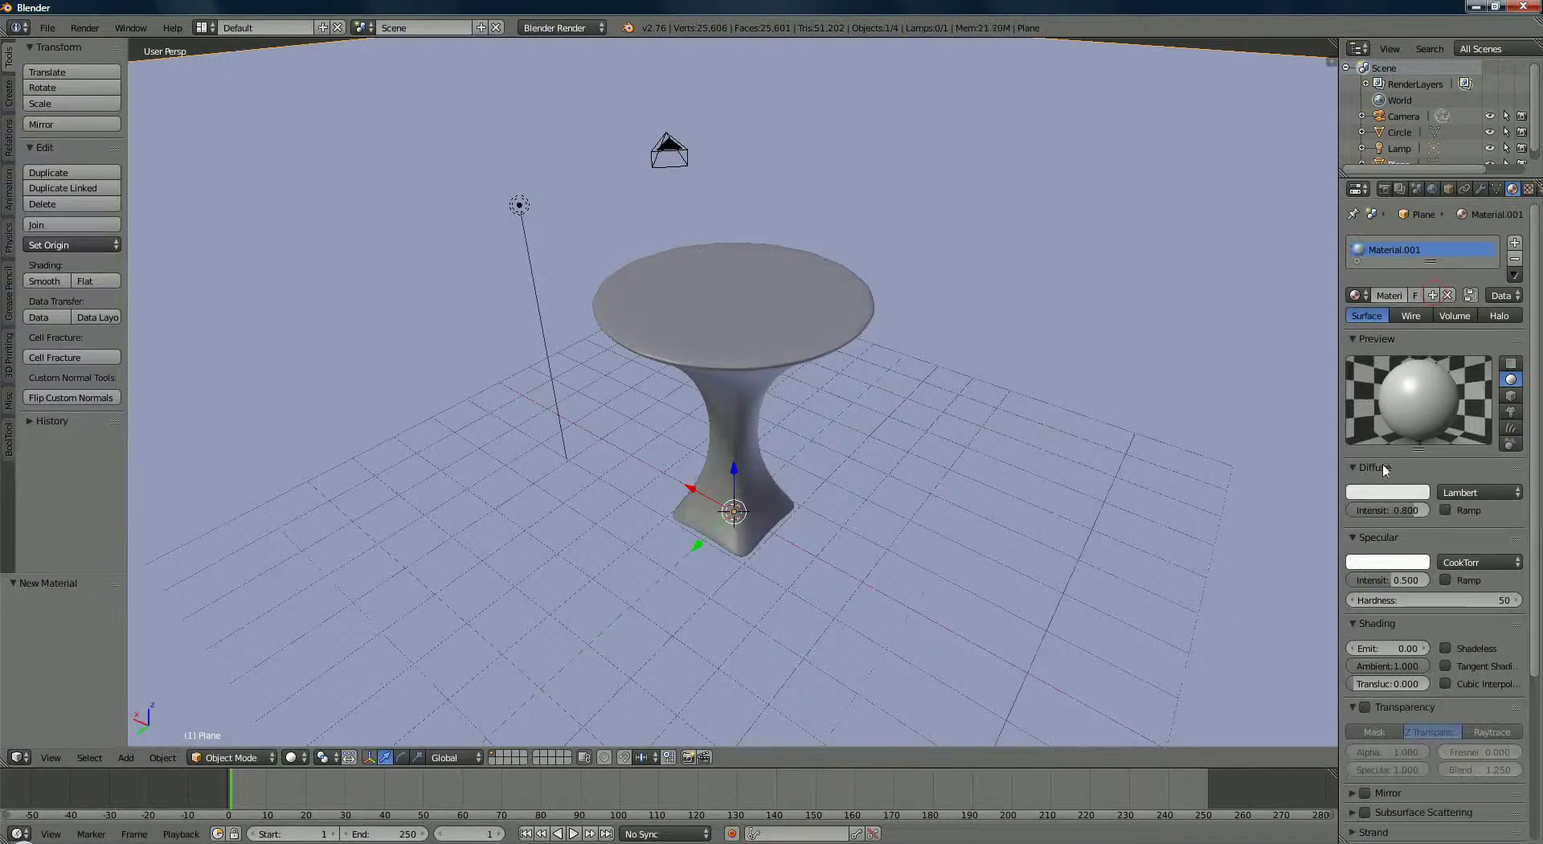
click(1386, 491)
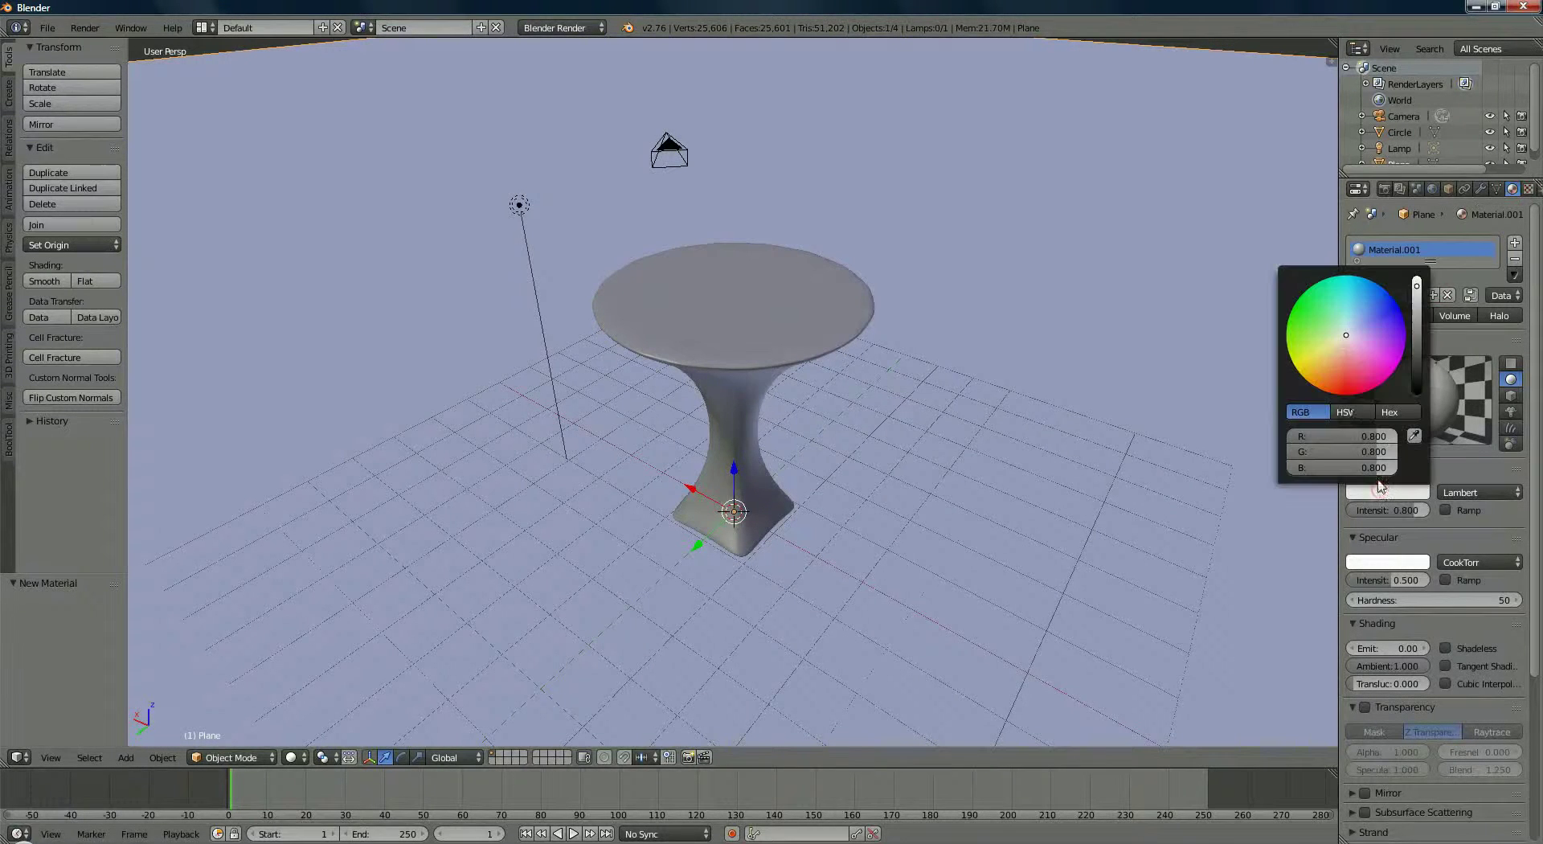
click(1335, 349)
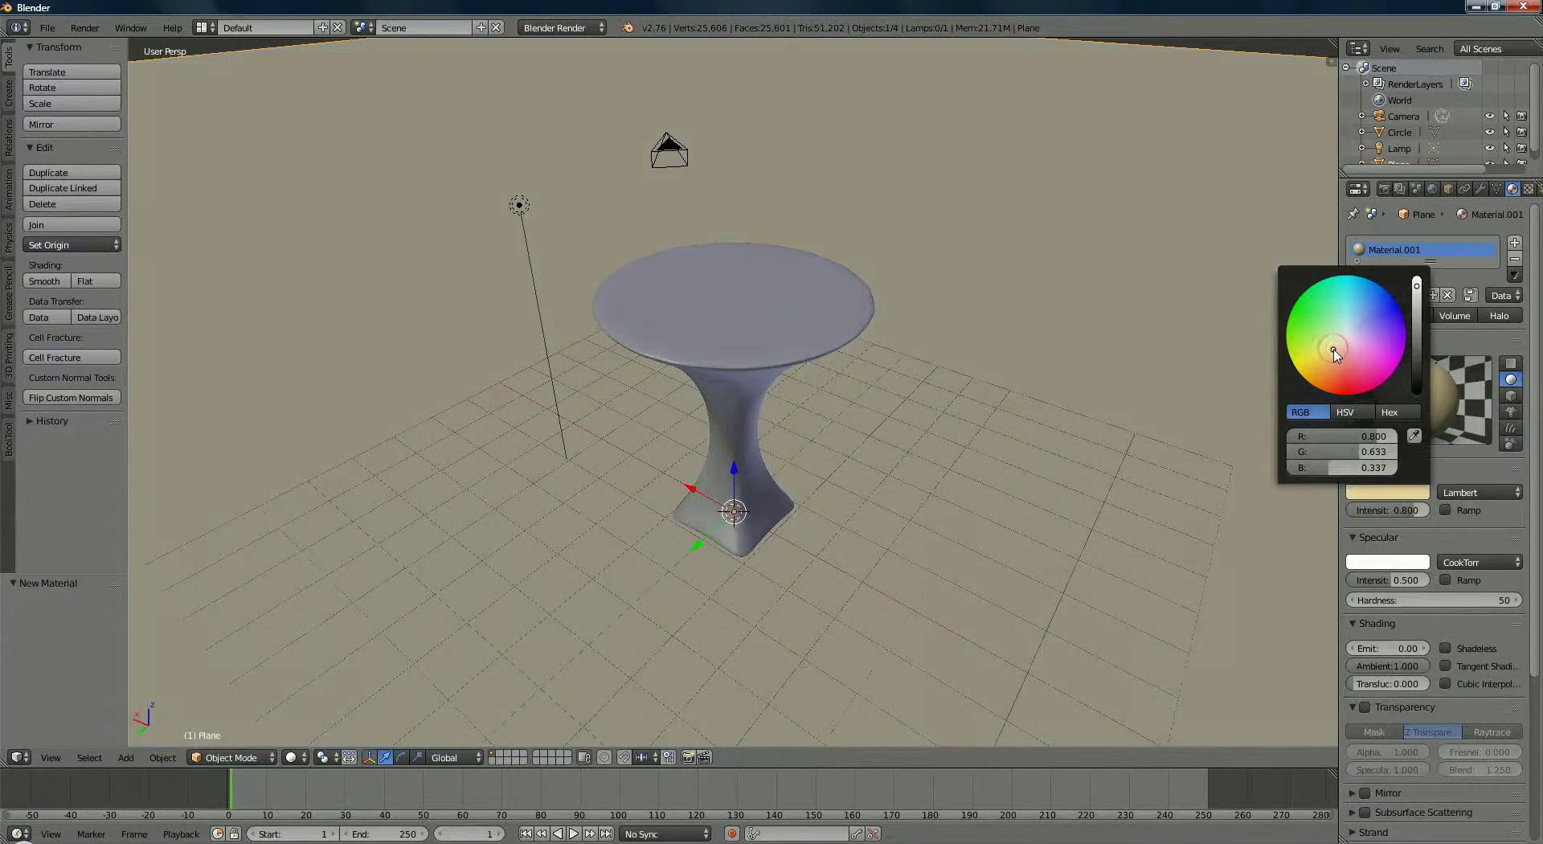
Select the table and assign it a new material with a saturated red diffuse colour.
right_click(778, 296)
key(g)
right_click(803, 296)
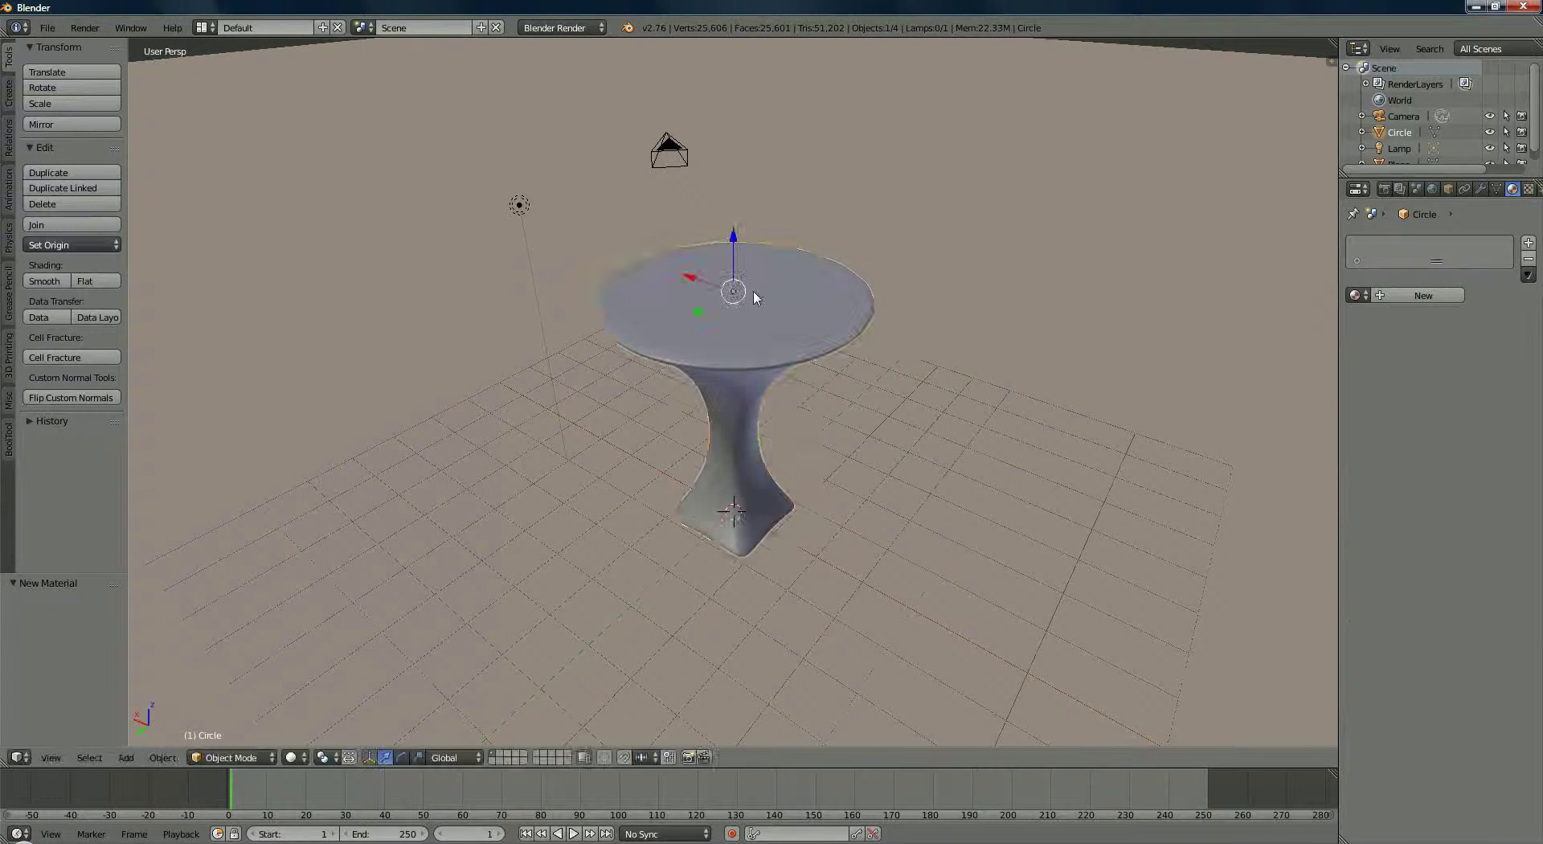
click(1402, 296)
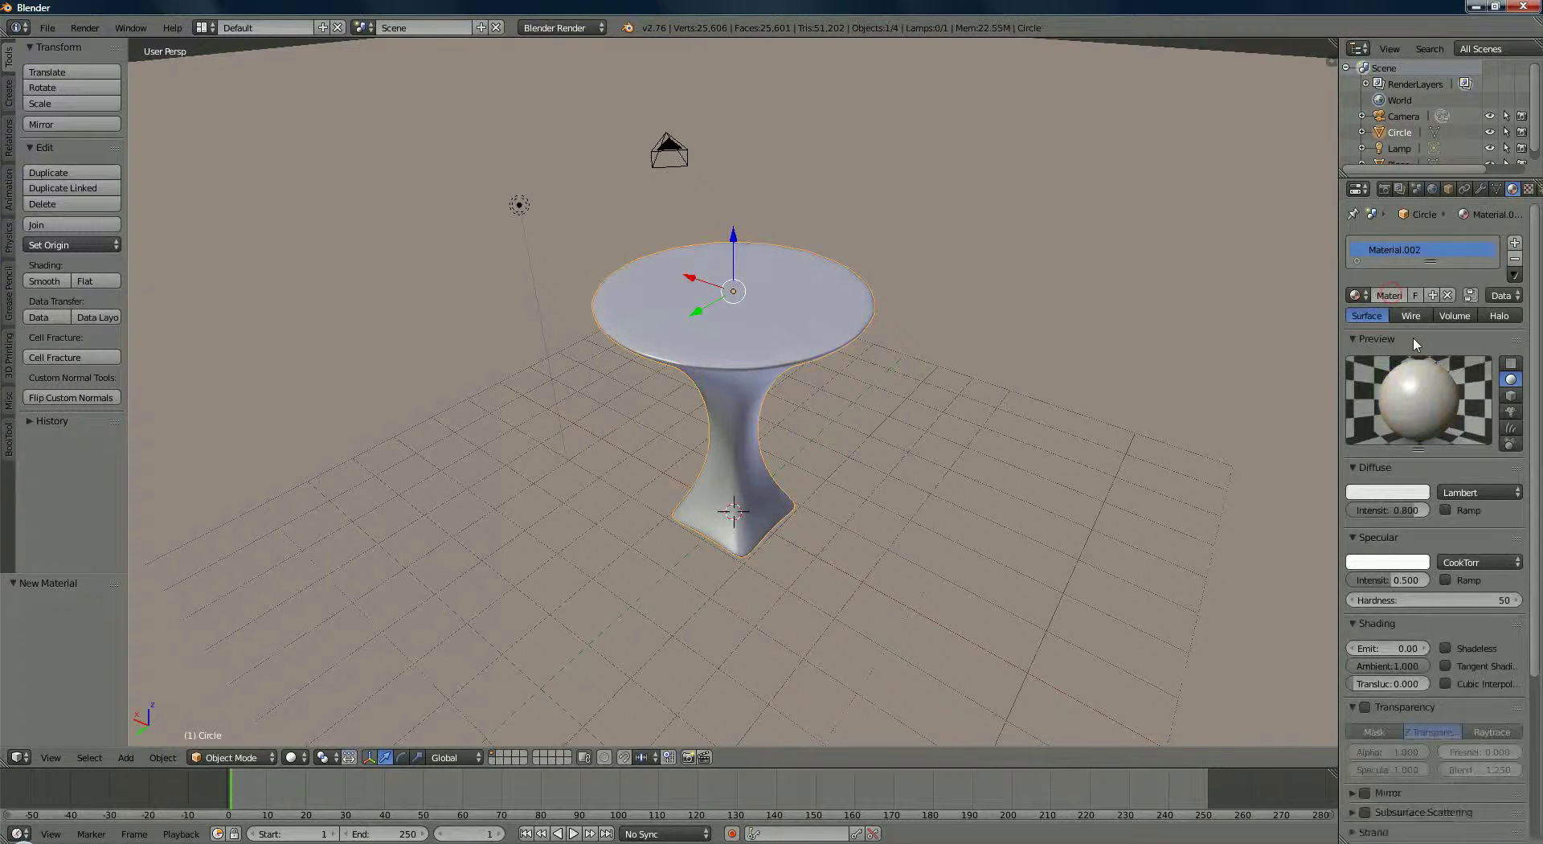
click(1402, 492)
click(1346, 385)
drag(1344, 384, 1348, 389)
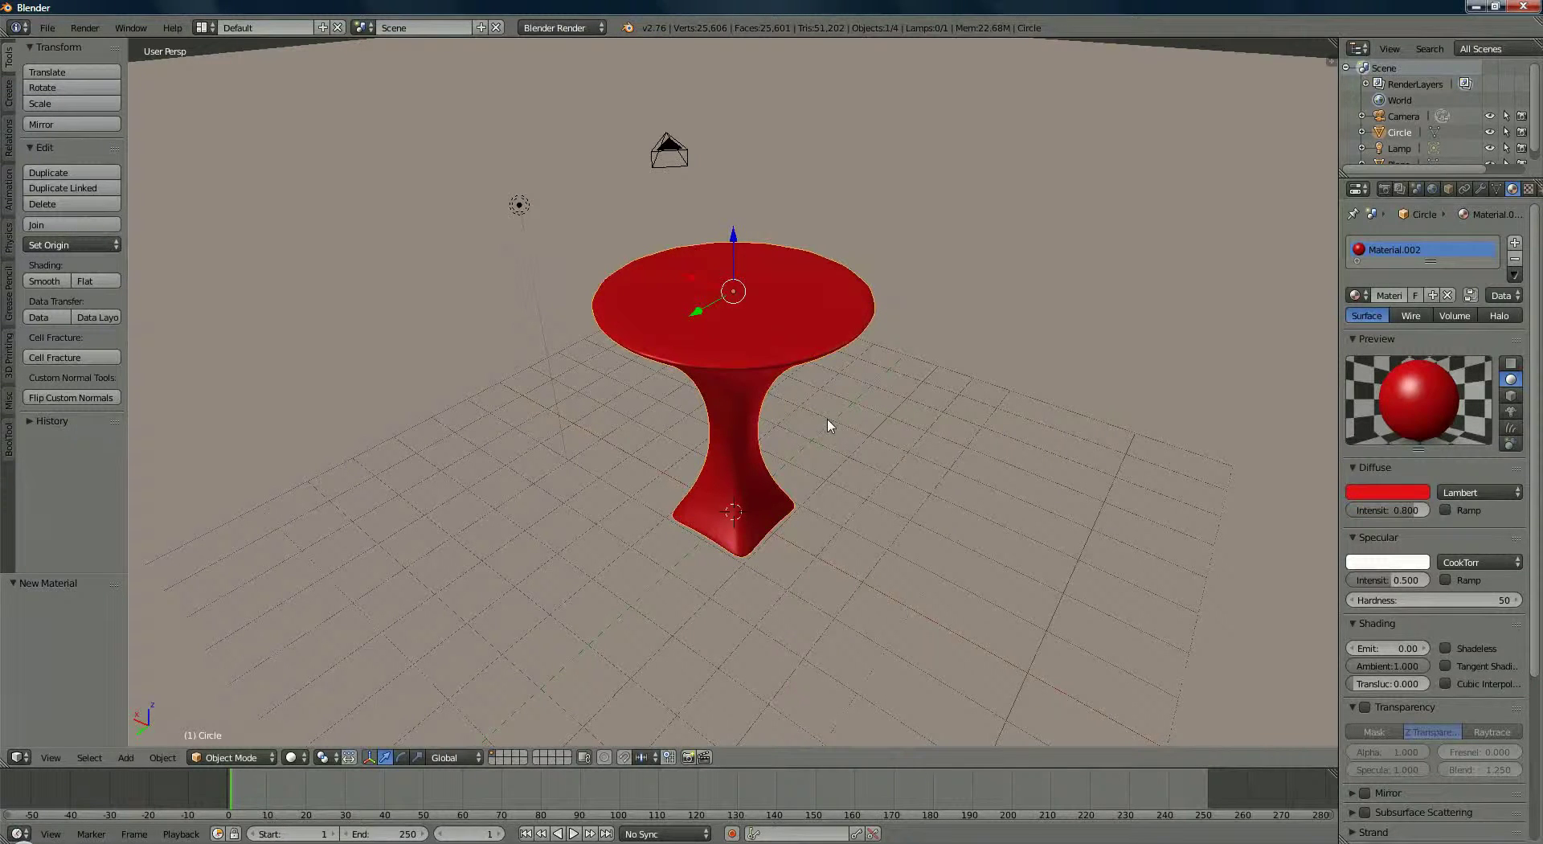
Look through the camera and enable Lock Camera to View.
key(KP_0)
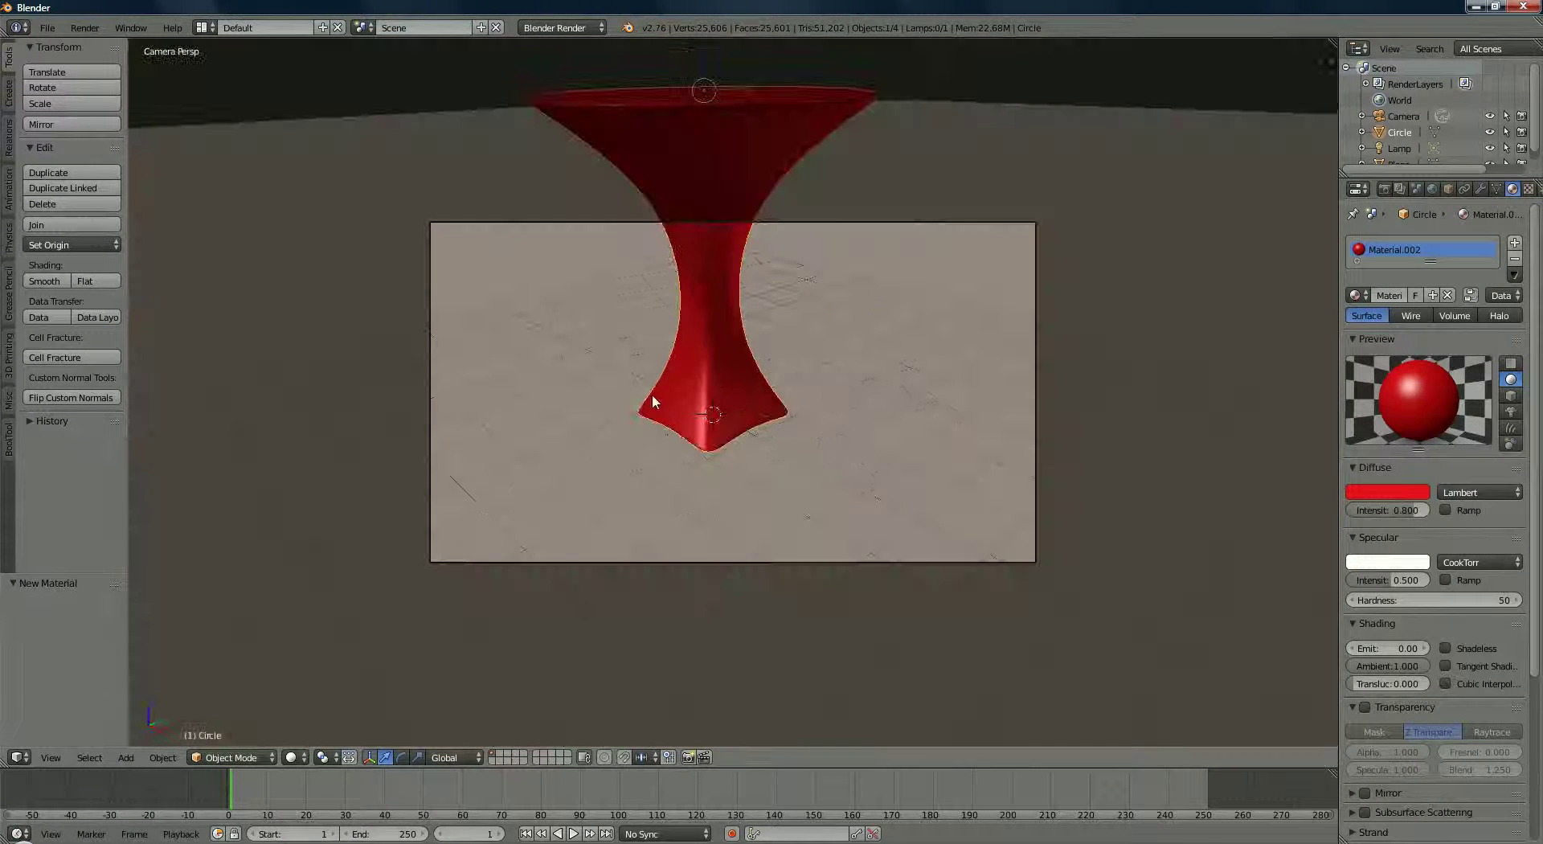
key(n)
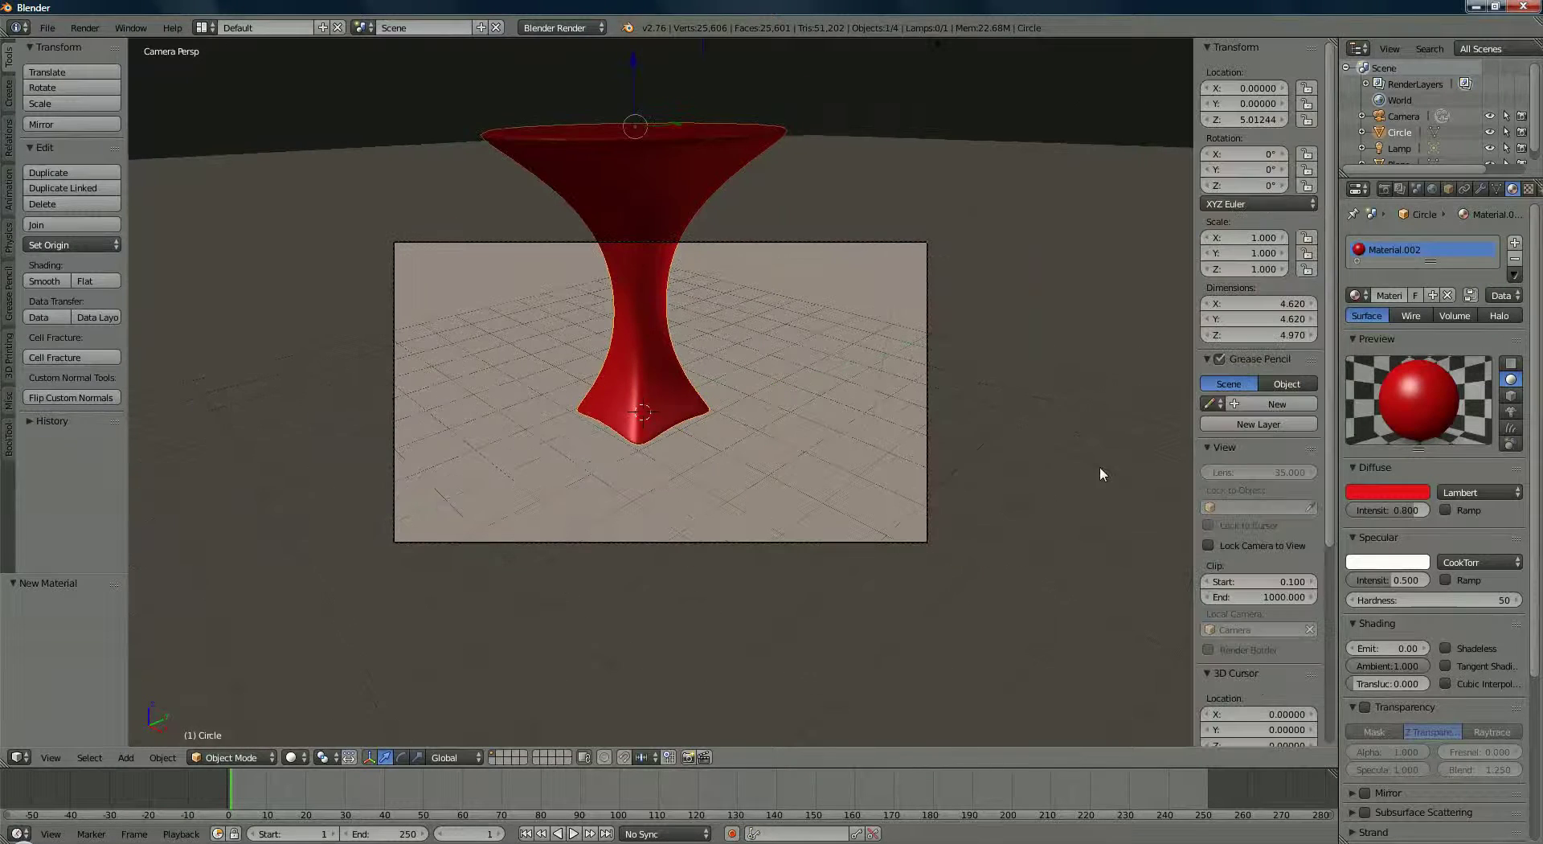
click(1210, 547)
Reposition the camera to frame the whole table from slightly above, turn off Lock Camera to View and leave the camera view.
middle_drag(713, 359, 720, 420)
scroll(715, 367, up, 2)
key(KP_2)
key(KP_2)
key(KP_2)
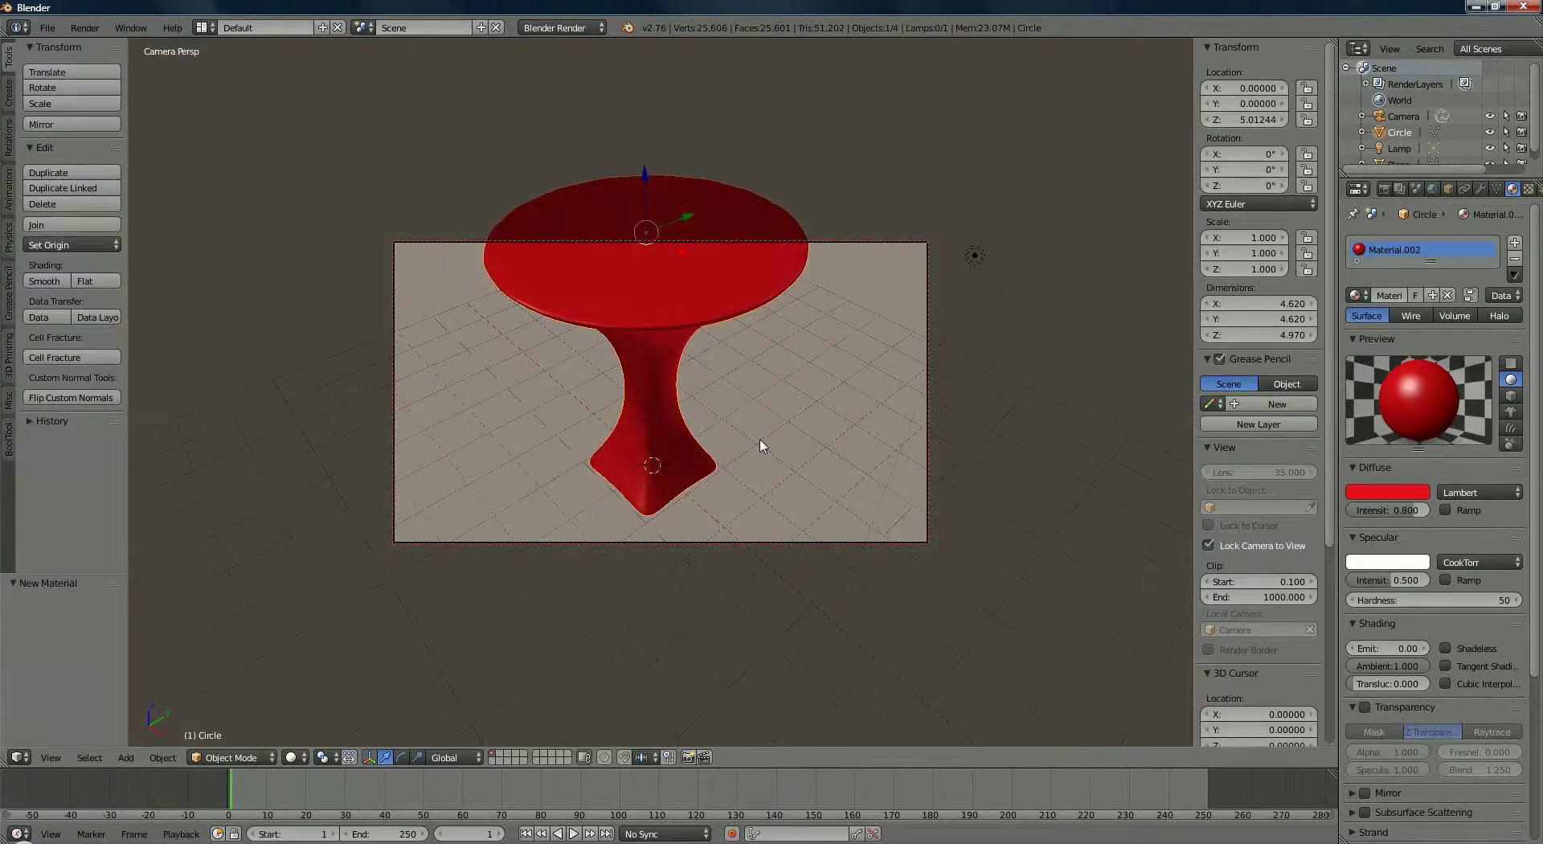
key(KP_2)
key(KP_8)
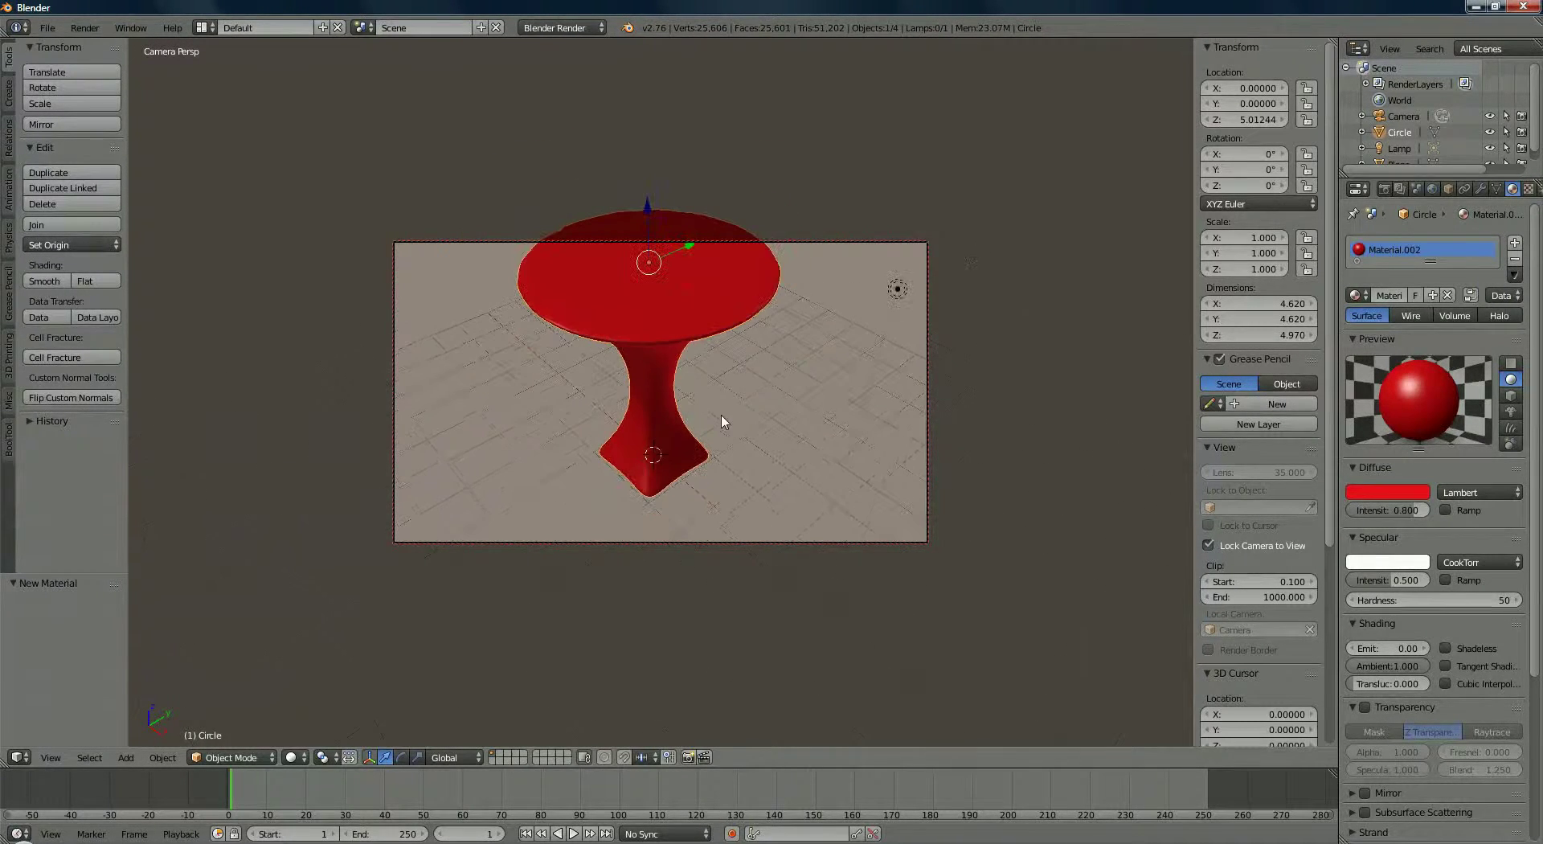
key(KP_2)
key(KP_8)
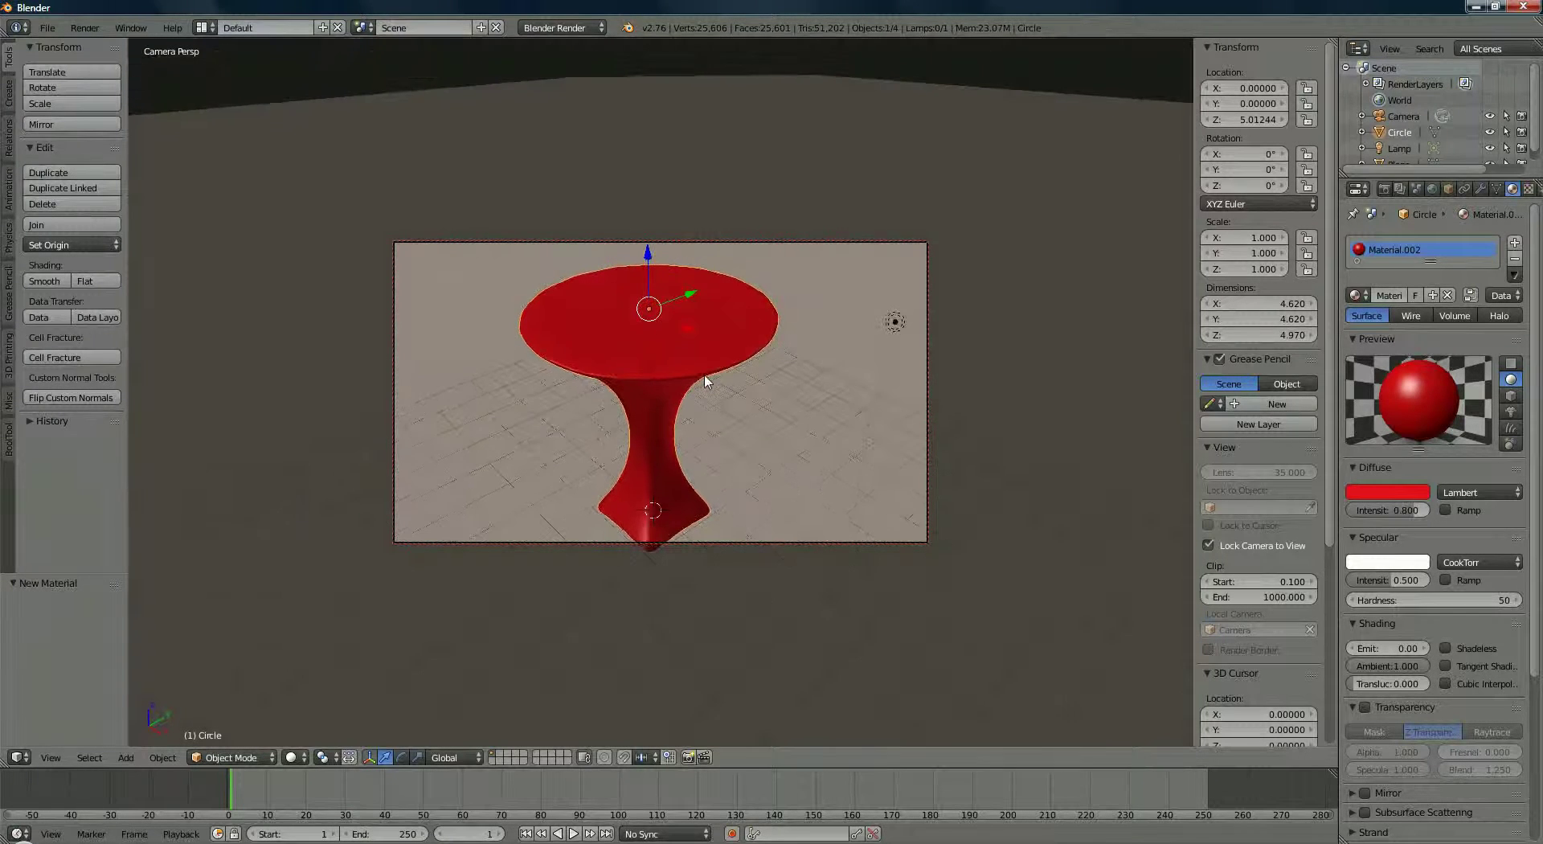
key(KP_8)
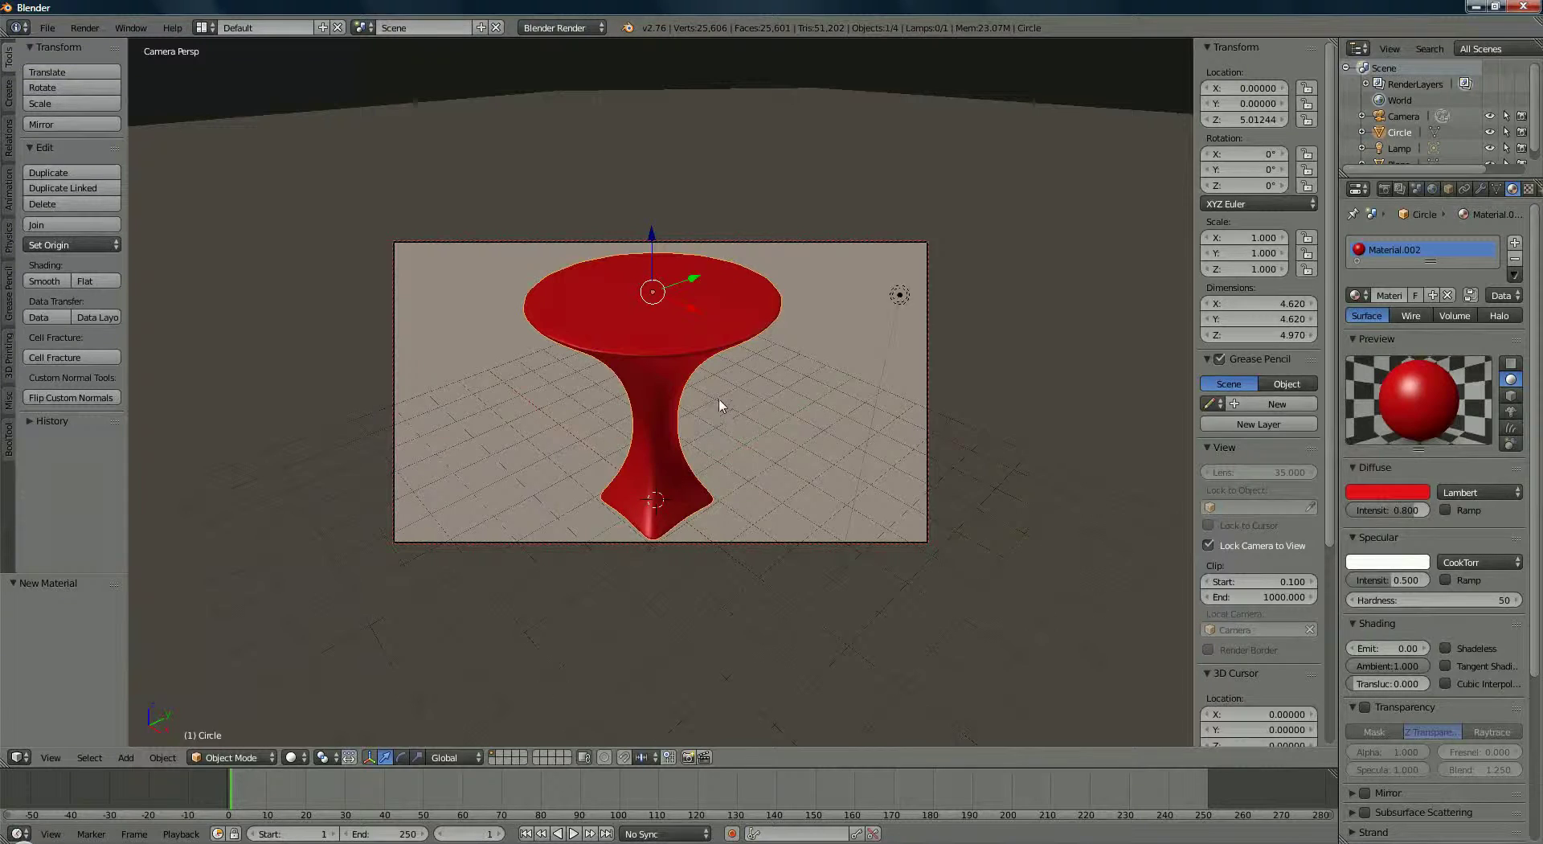
key(KP_8)
key(KP_8)
key(KP_8)
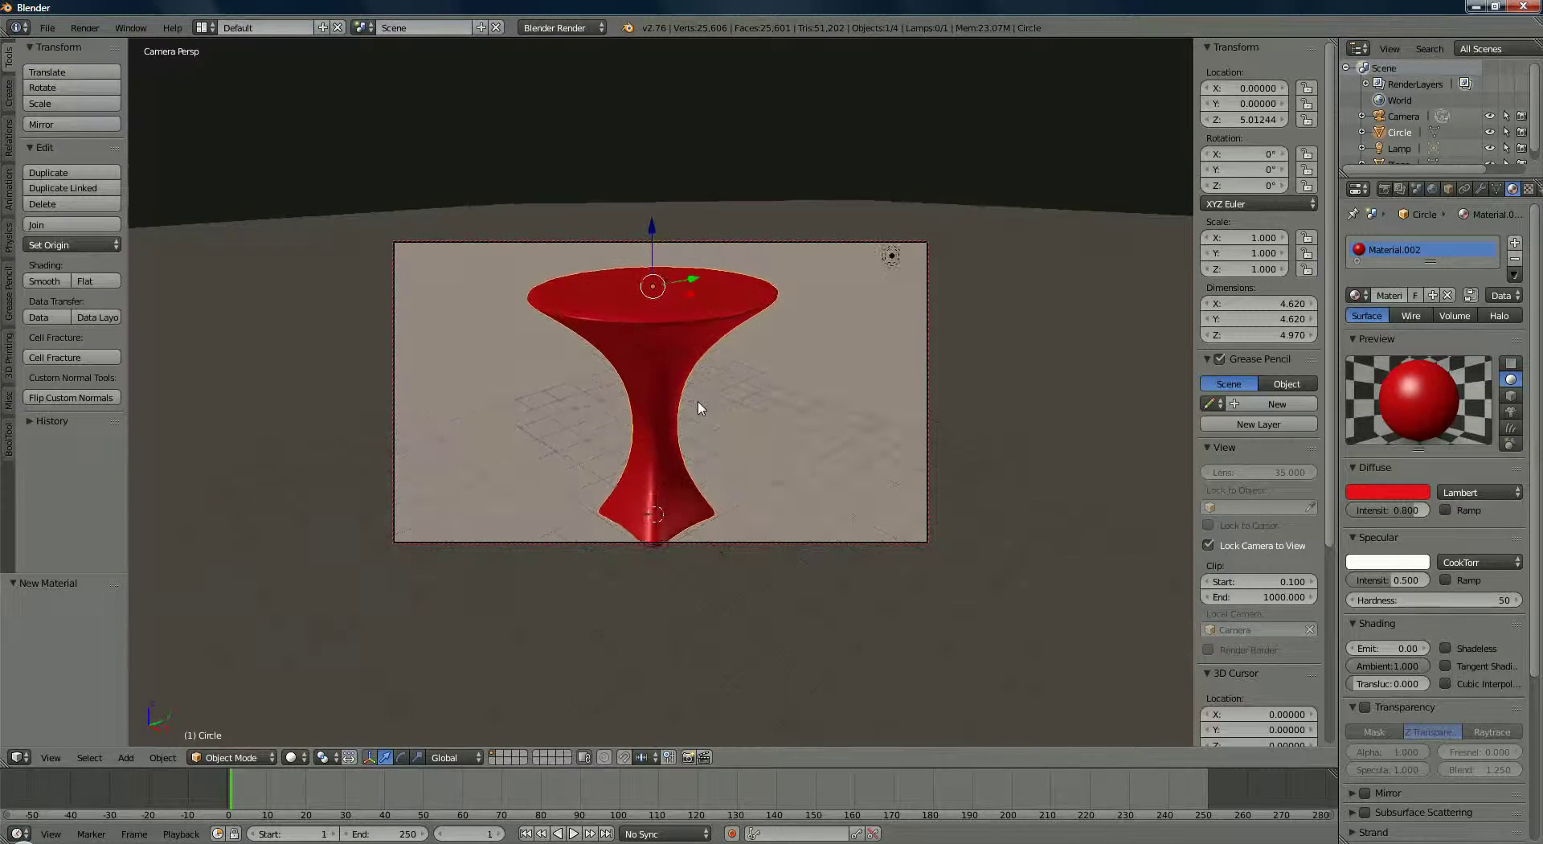
key(KP_8)
key(KP_2)
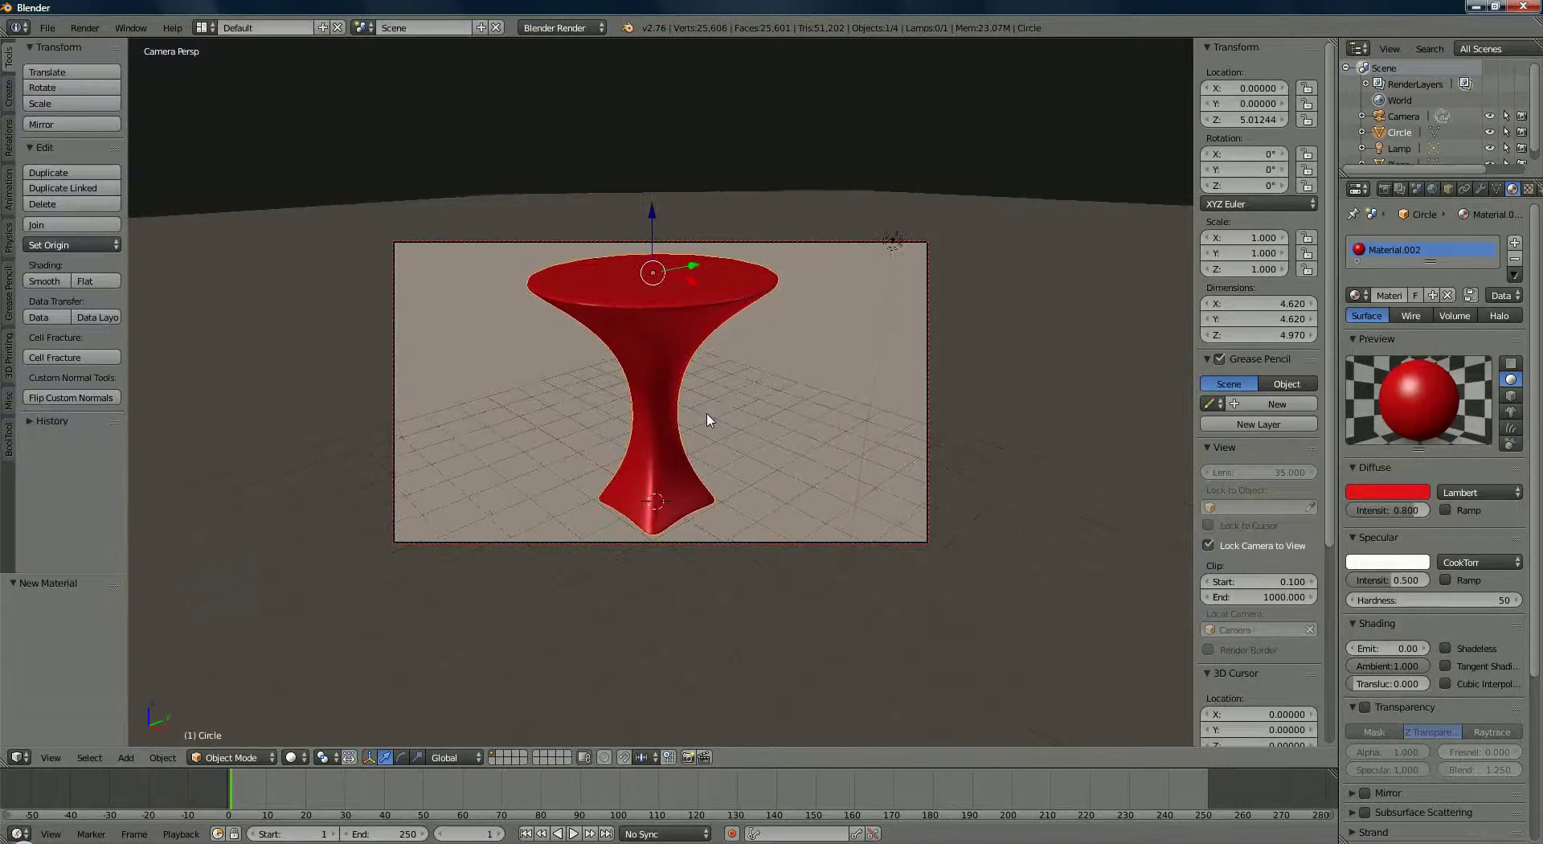
key(KP_2)
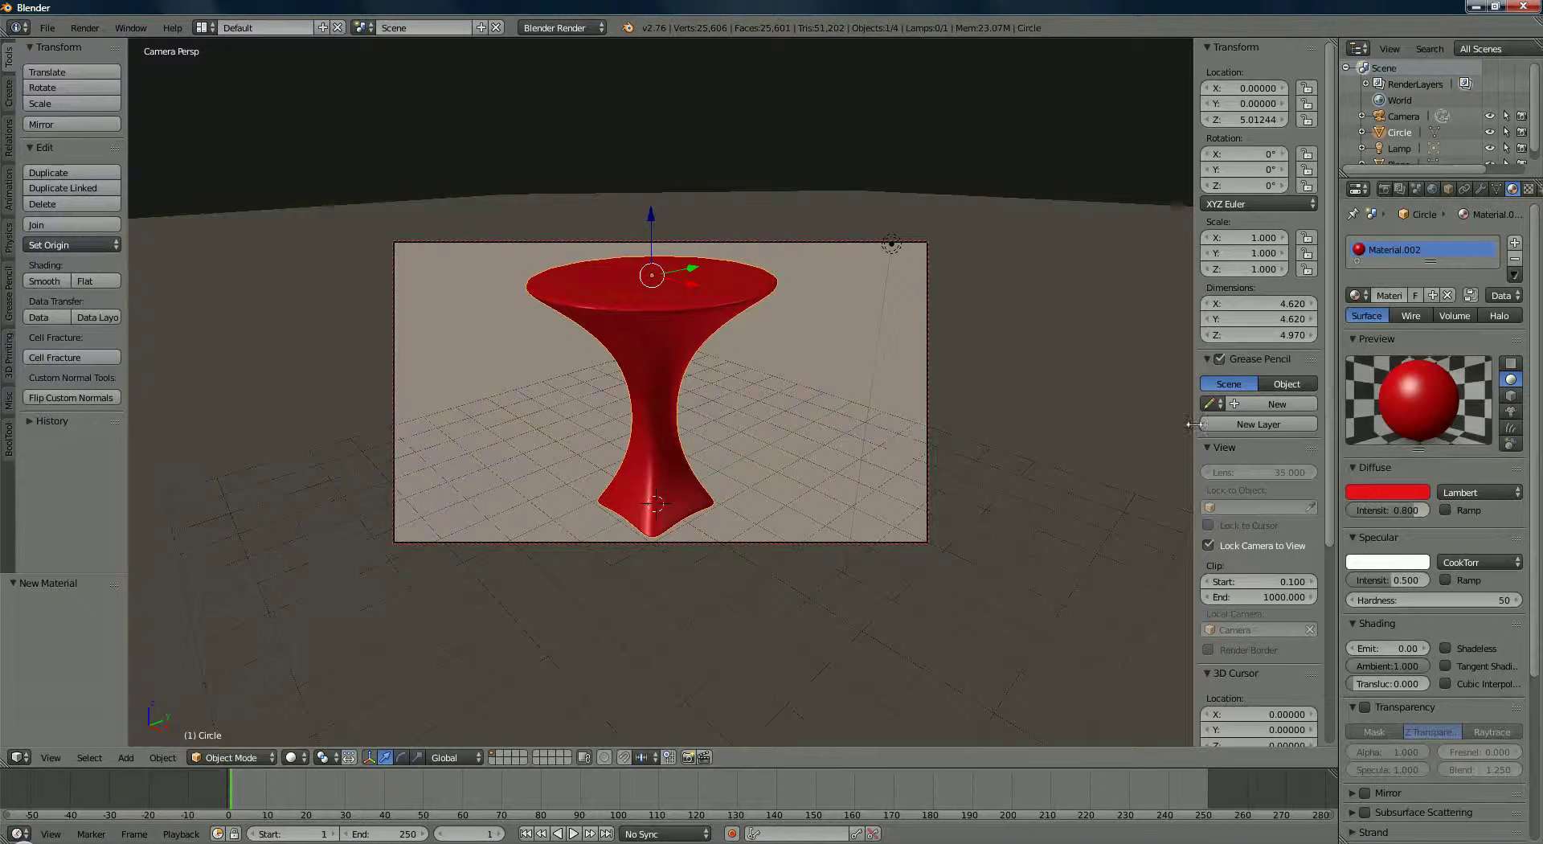
click(1208, 545)
key(KP_0)
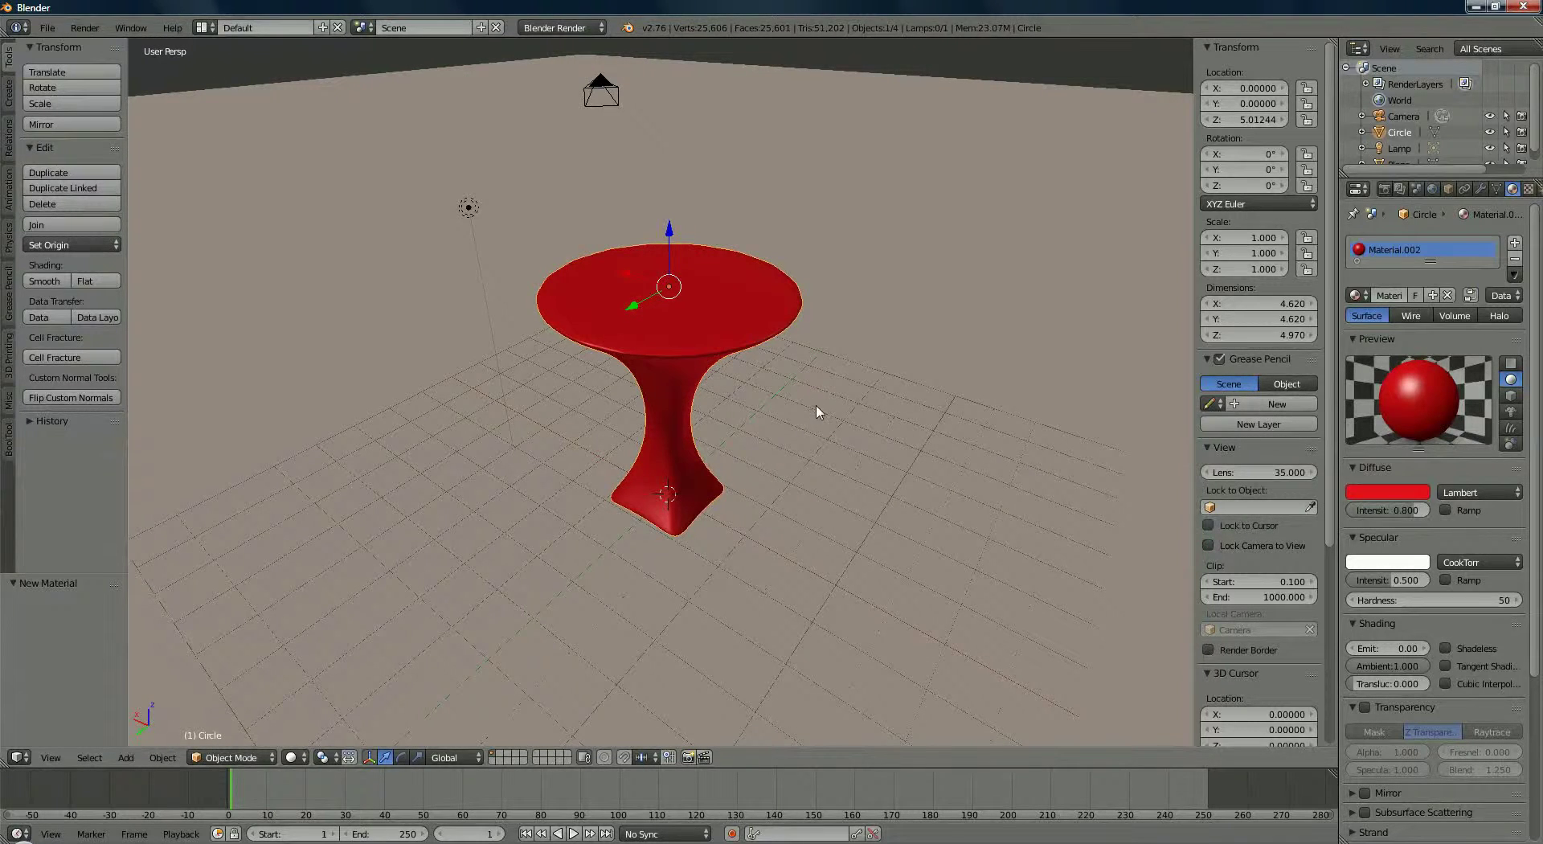
Select the lamp and change its type to Hemi.
scroll(818, 411, down, 2)
key(KP_2)
key(KP_2)
right_click(519, 270)
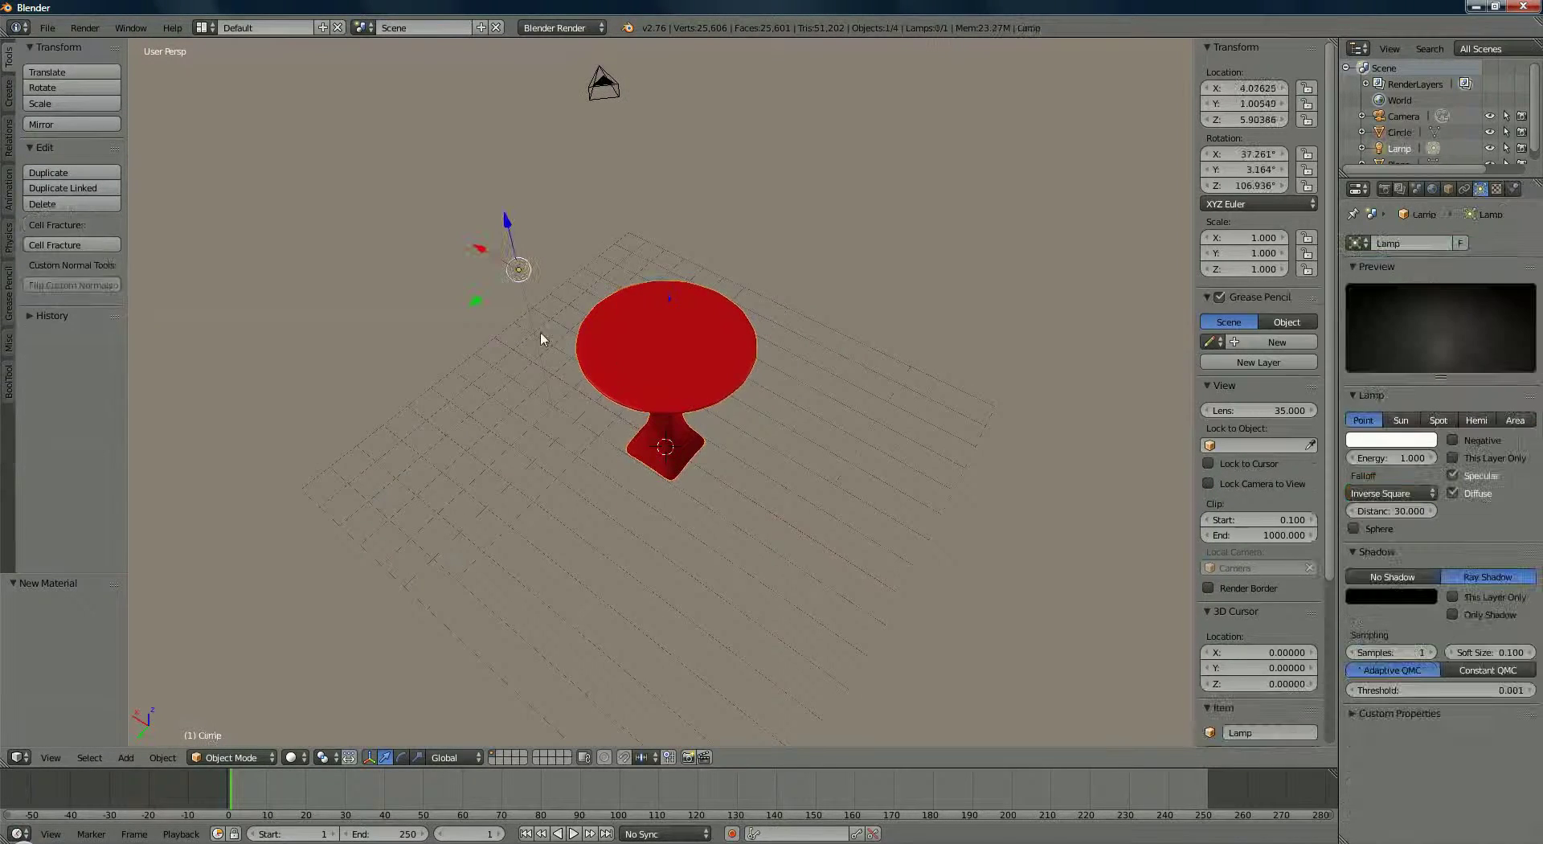
middle_drag(543, 339, 847, 358)
click(1476, 420)
Move the lamp about 1.82 along X and raise it 1.546 along Z.
key(g)
key(x)
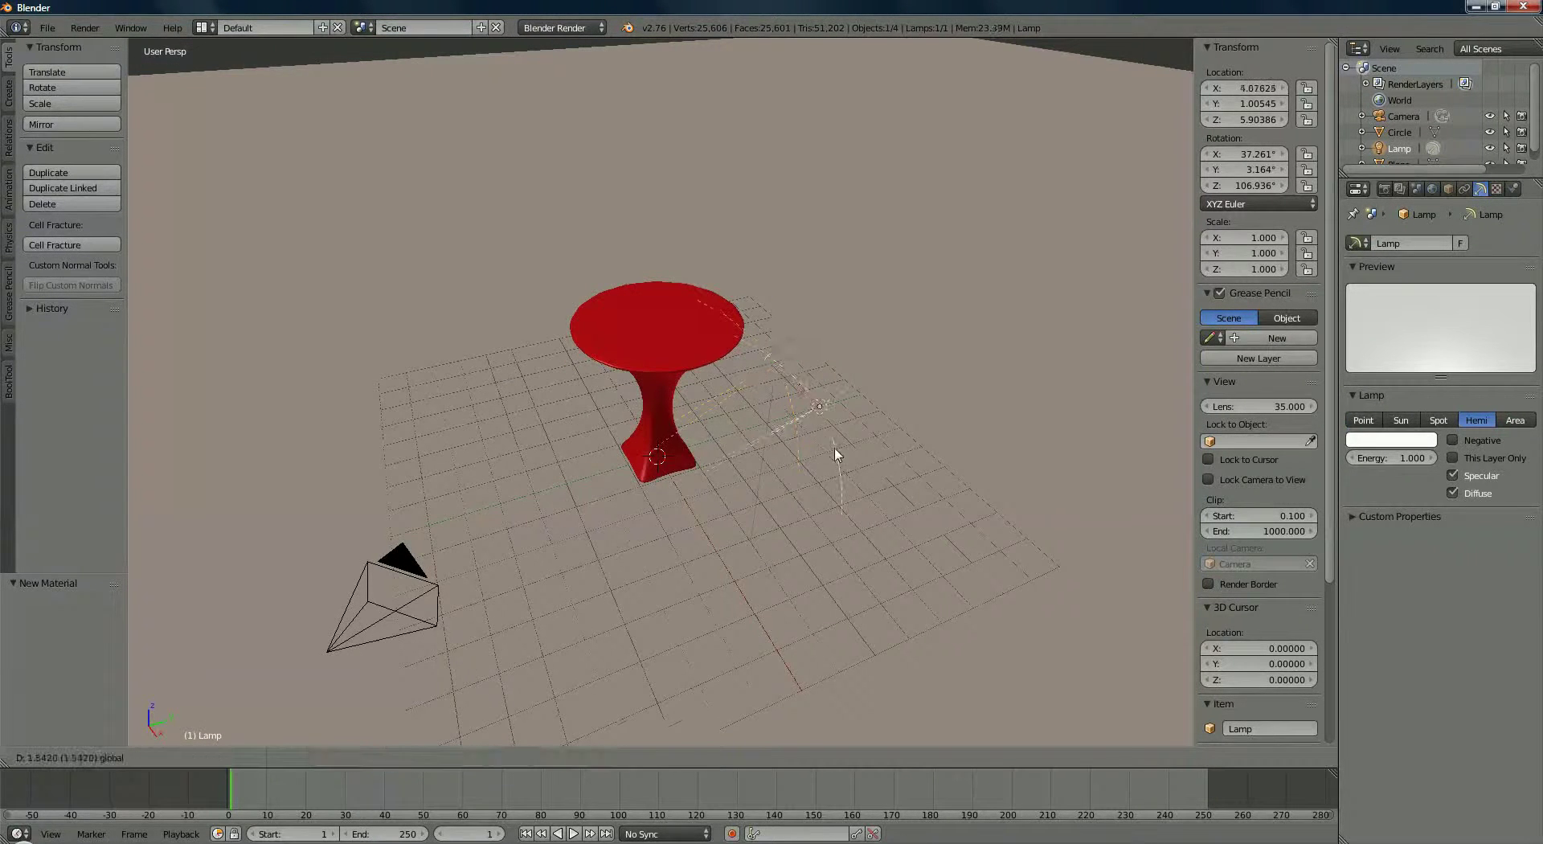
click(840, 394)
key(g)
key(z)
click(852, 310)
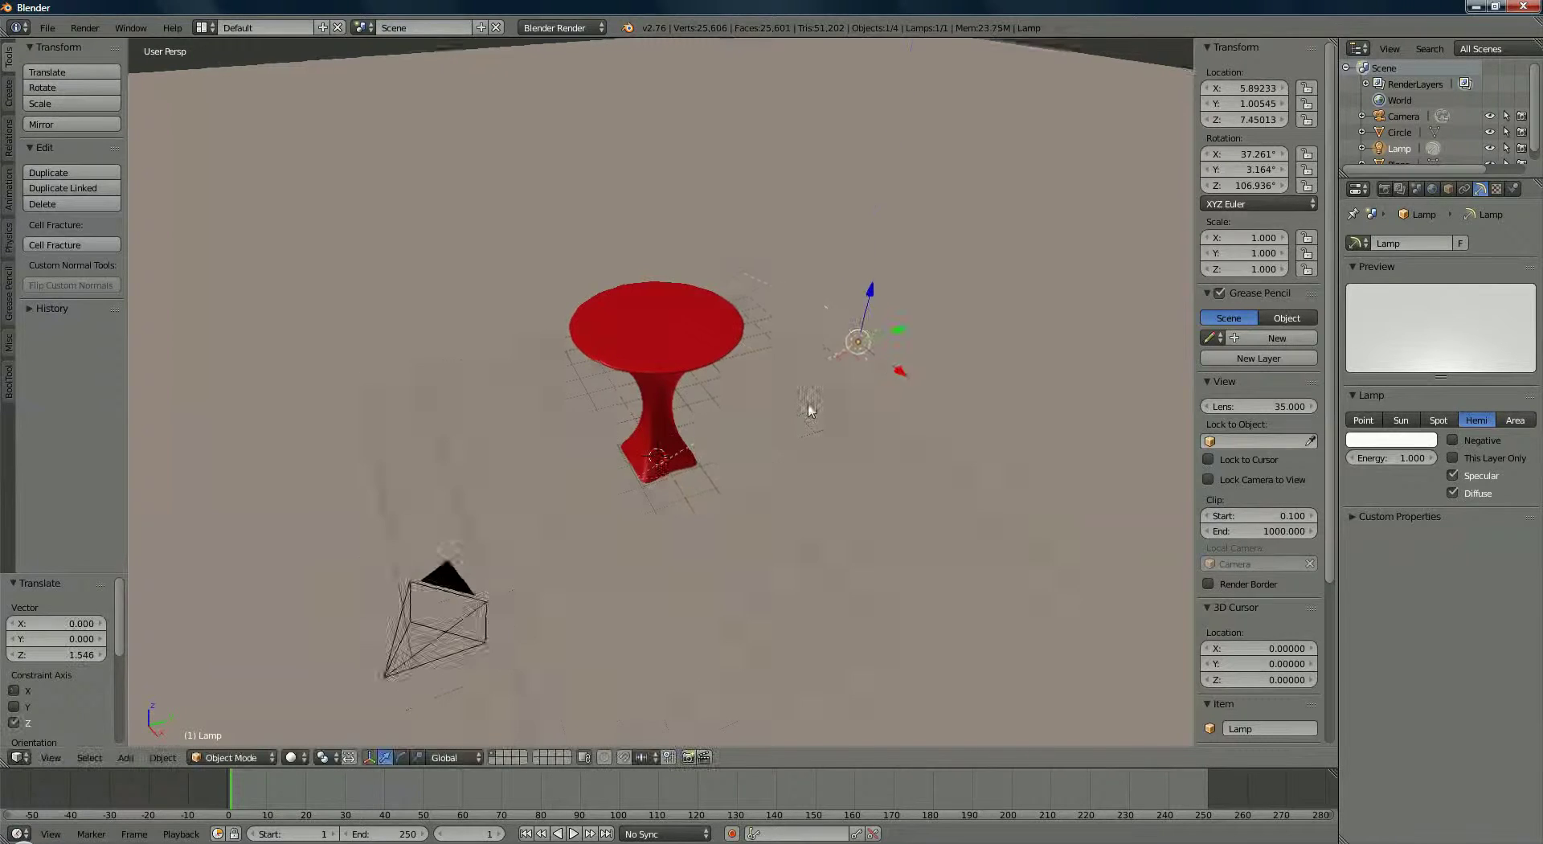
Rotate the lamp about 21.5° as seen from above so that it points towards the table.
middle_drag(812, 406, 830, 473)
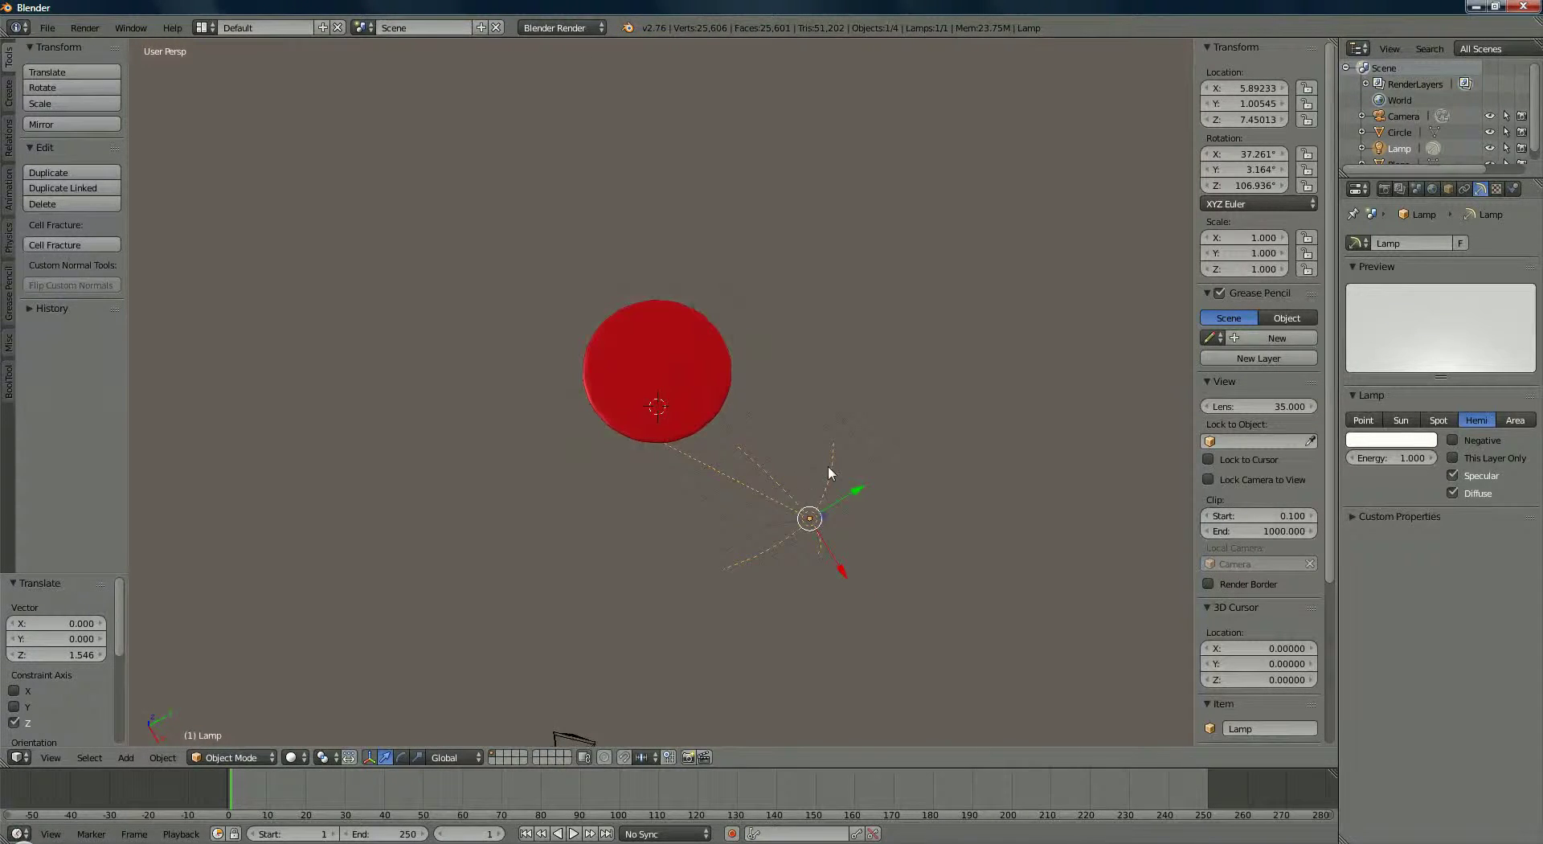
key(r)
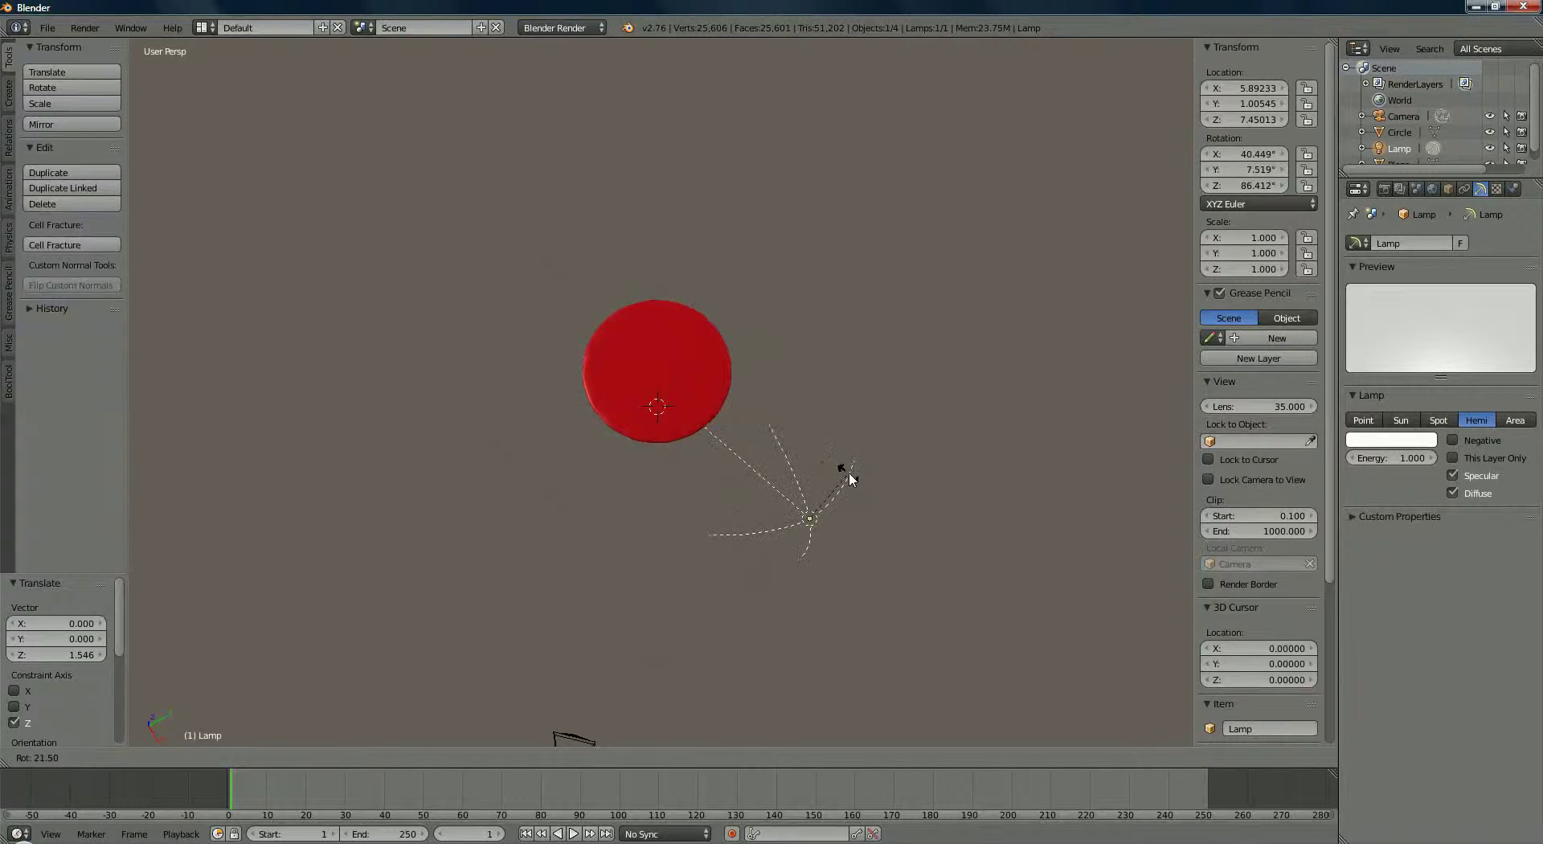
click(774, 489)
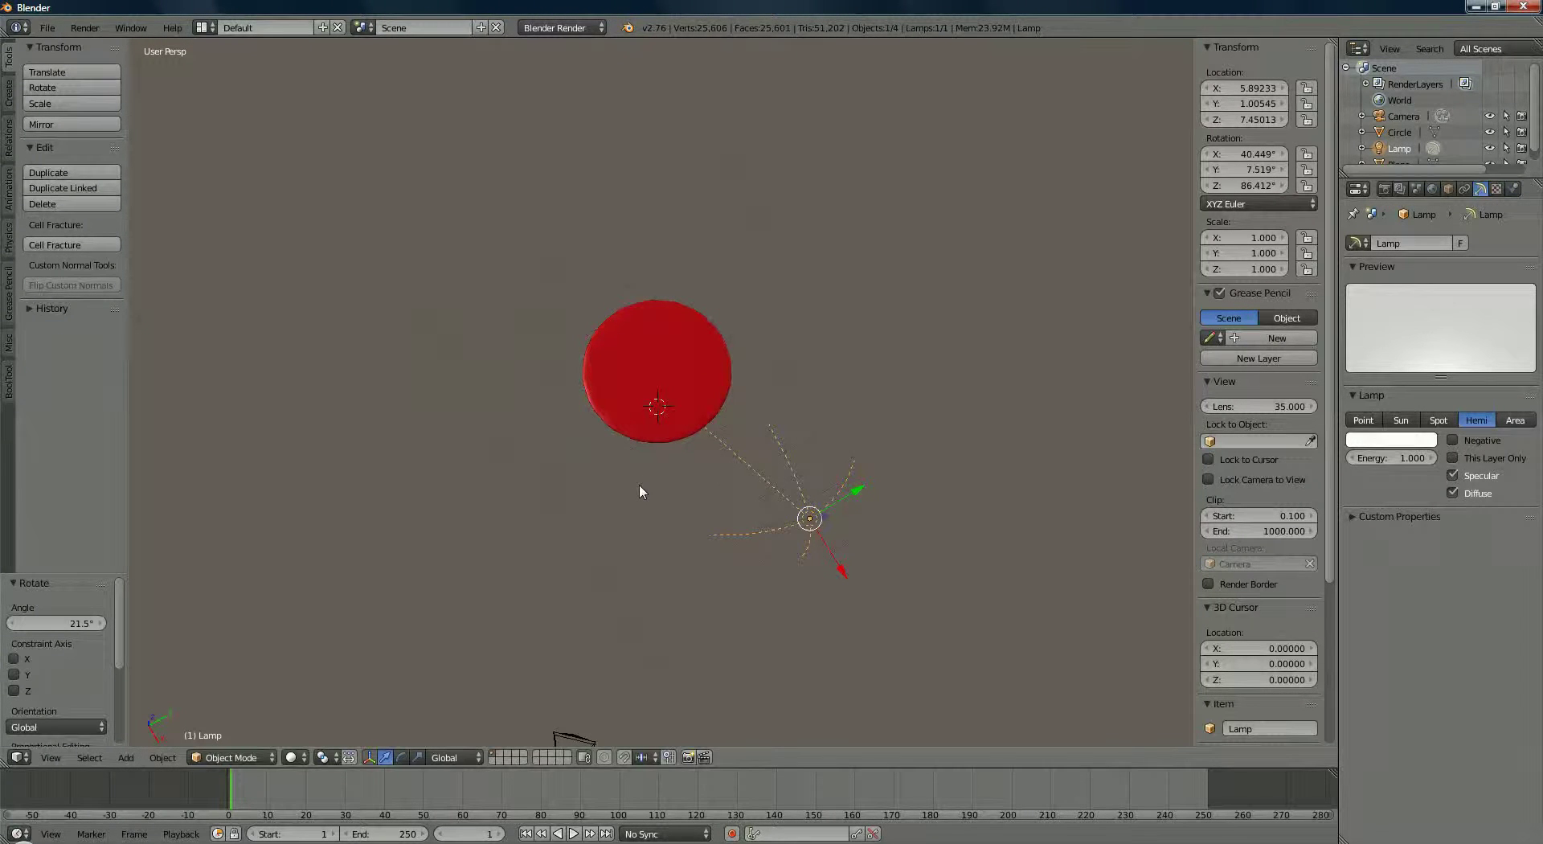
Duplicate the lamp to the other side of the table, about -3.36 in X and -6.53 in Y, and rotate the copy about 95° towards the table.
key(shift+d)
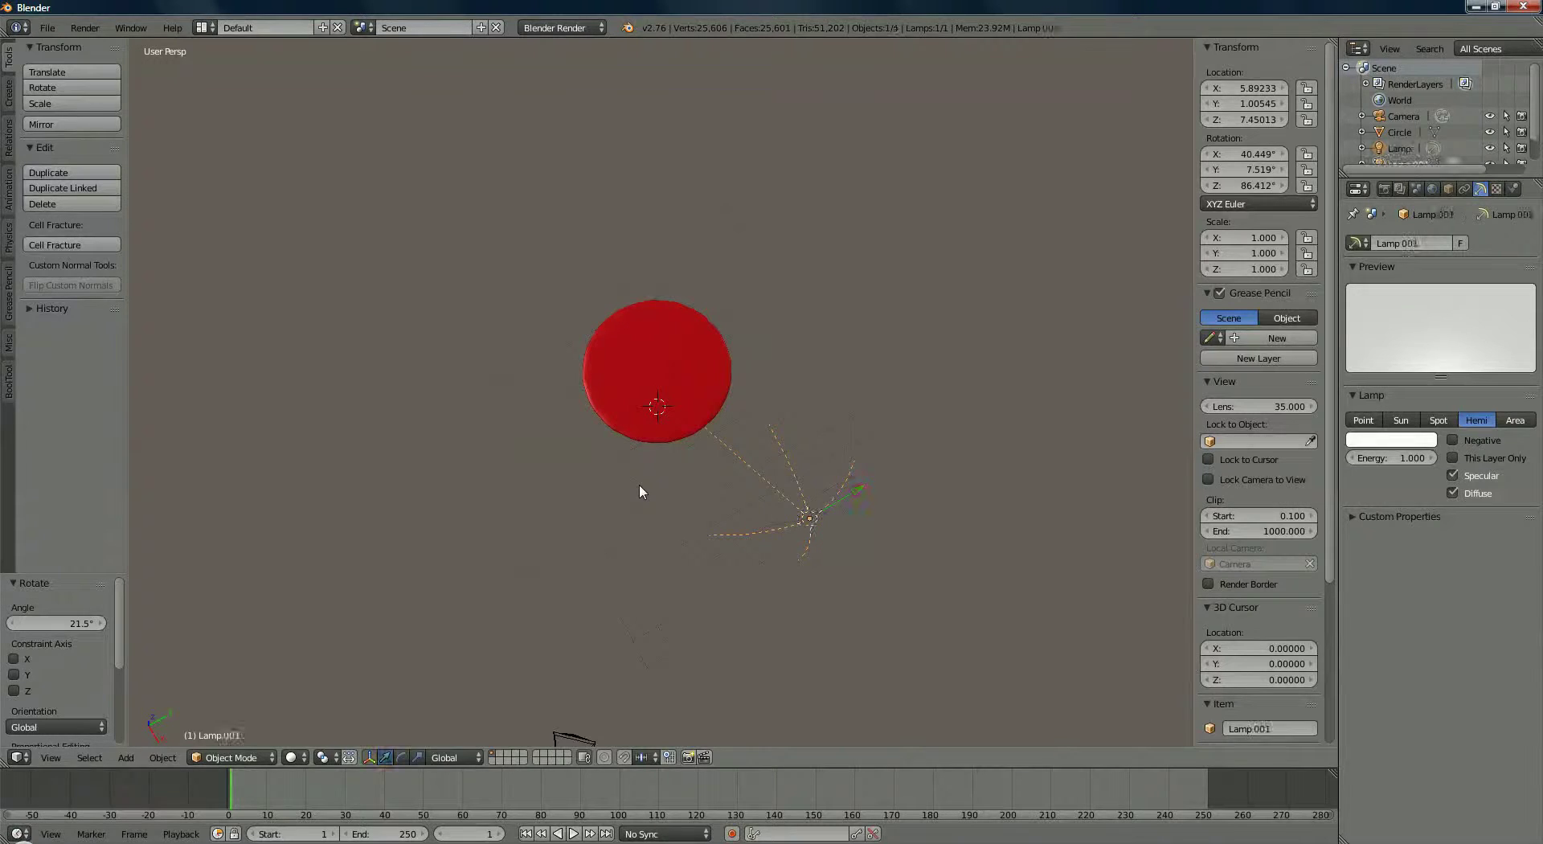
click(343, 499)
key(r)
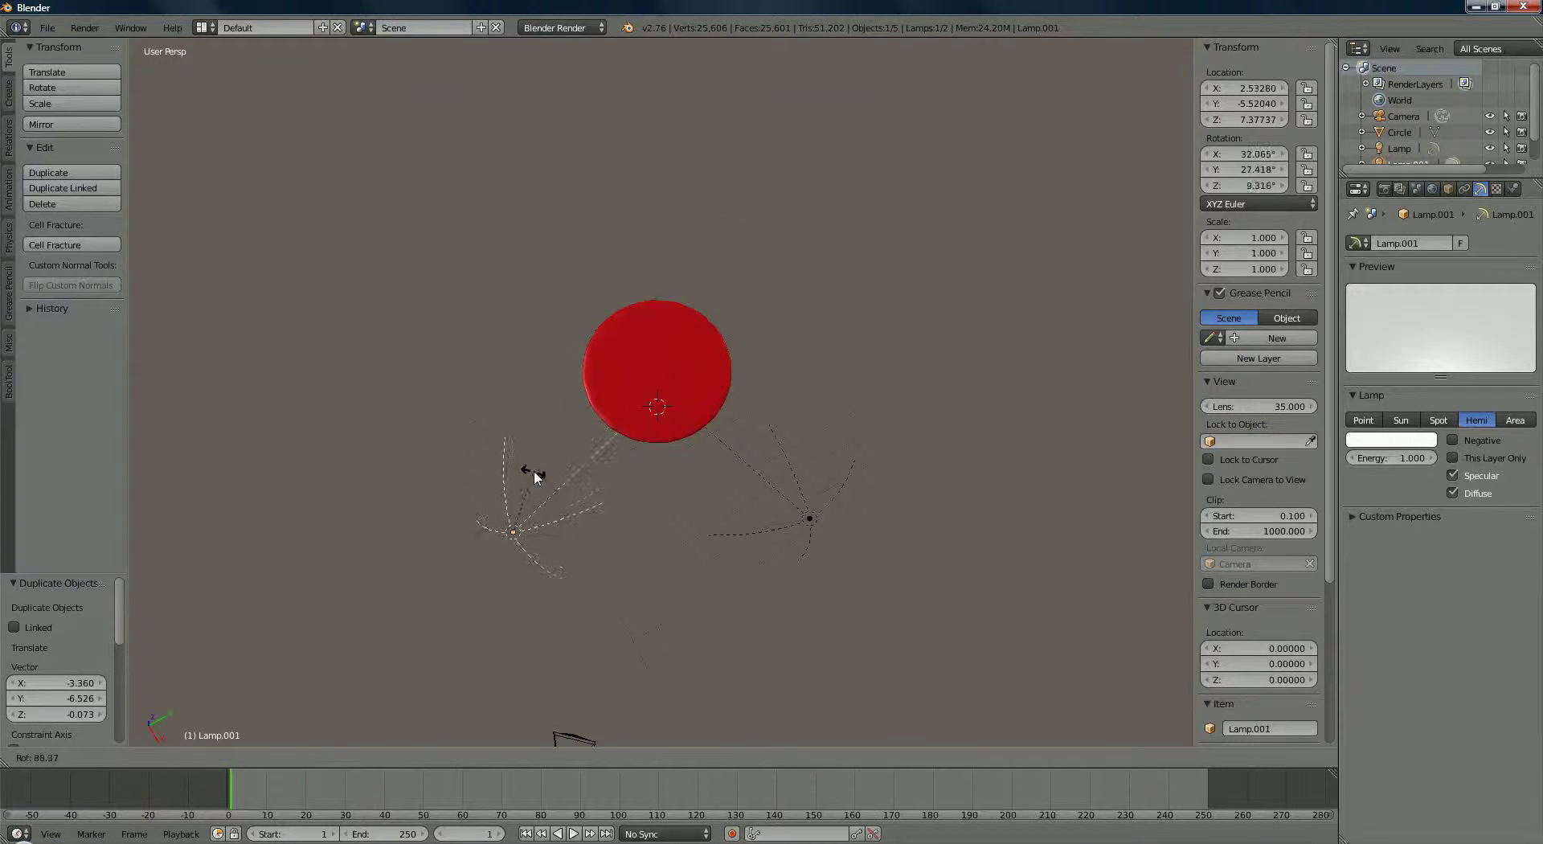
click(533, 470)
Raise the duplicated lamp slightly along Z, and raise the original lamp about 0.932 along Z.
middle_drag(680, 378, 689, 306)
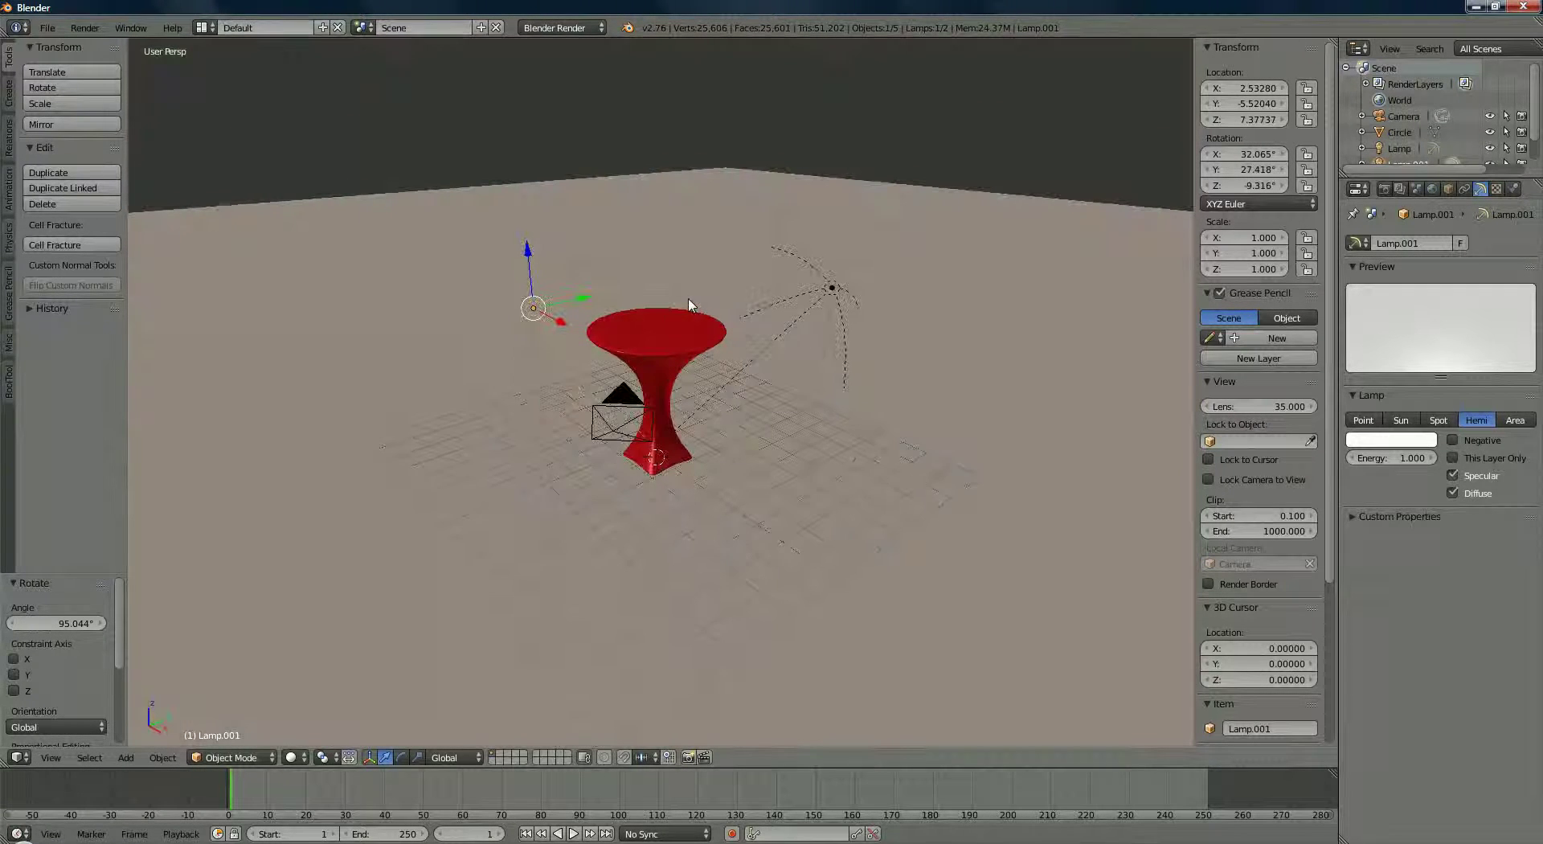
drag(528, 253, 514, 211)
right_click(832, 281)
drag(834, 237, 836, 201)
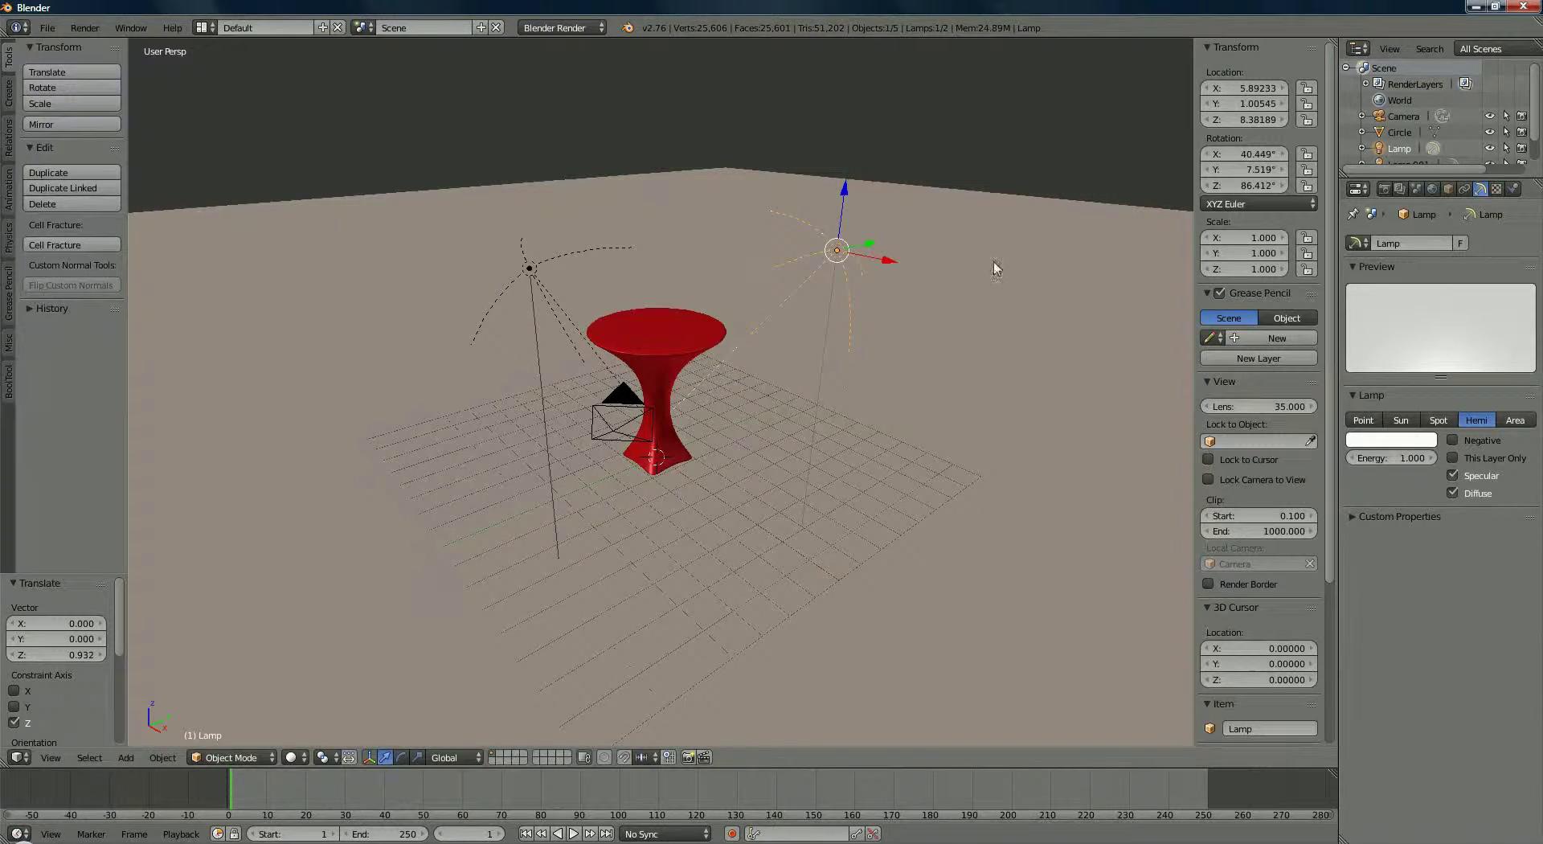
Set the render output format to JPEG with 100% quality and render the image.
click(1391, 190)
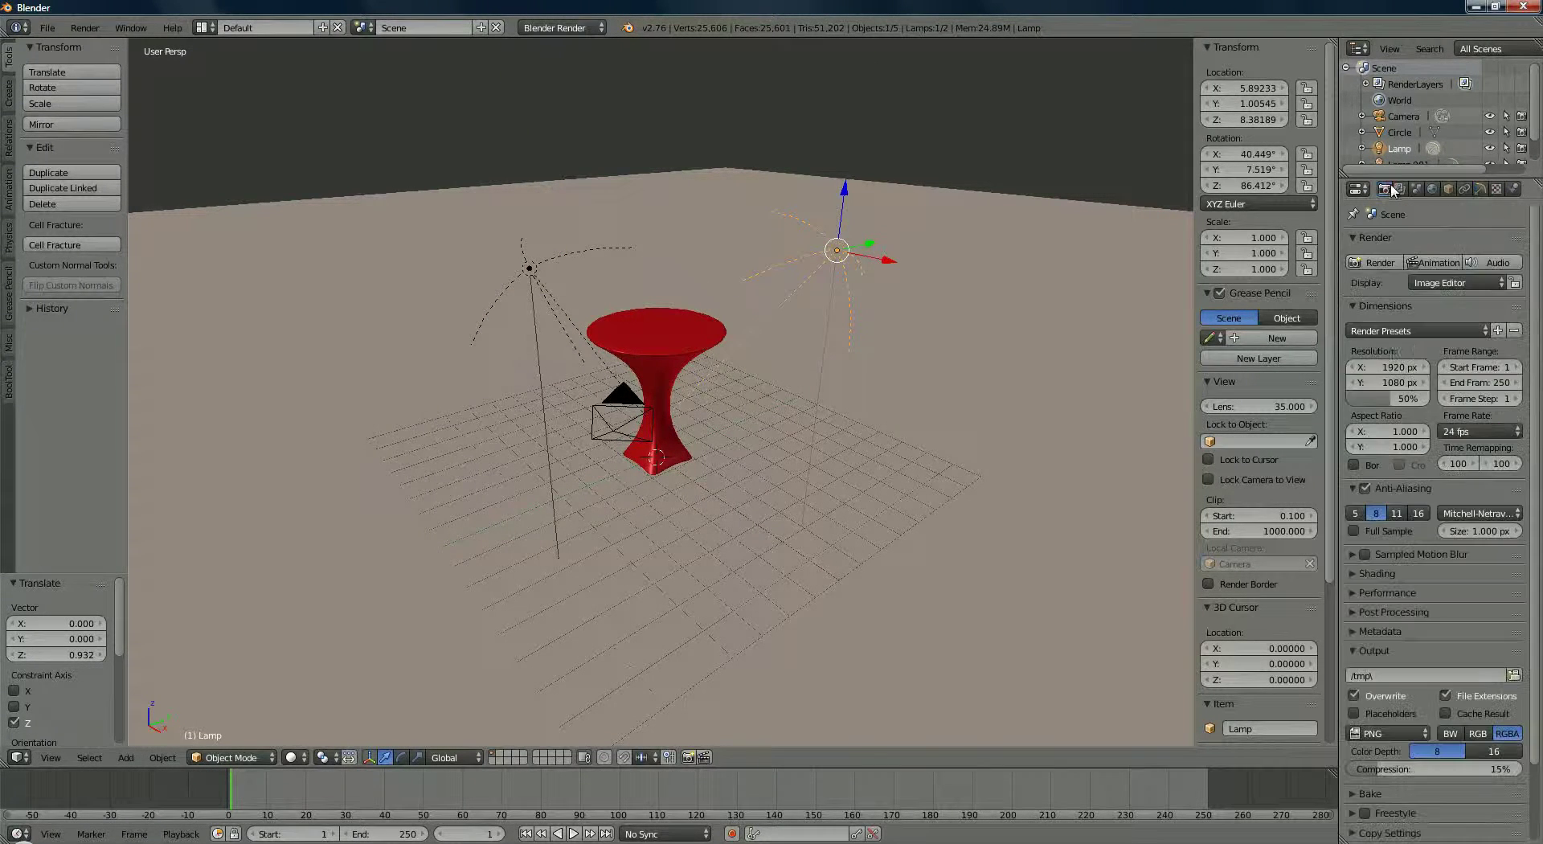
click(1380, 734)
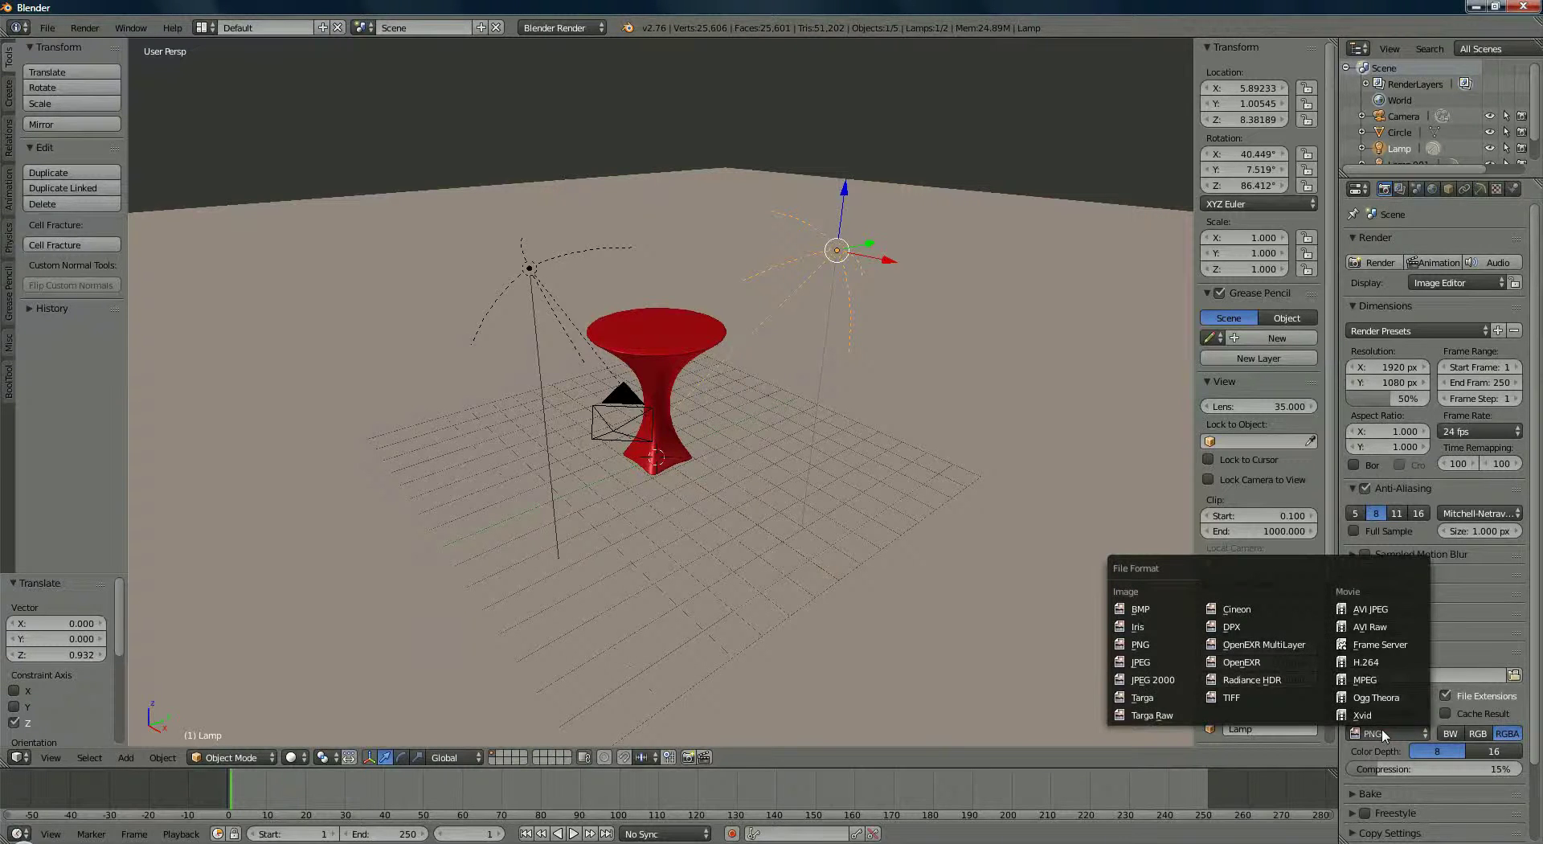
click(1167, 675)
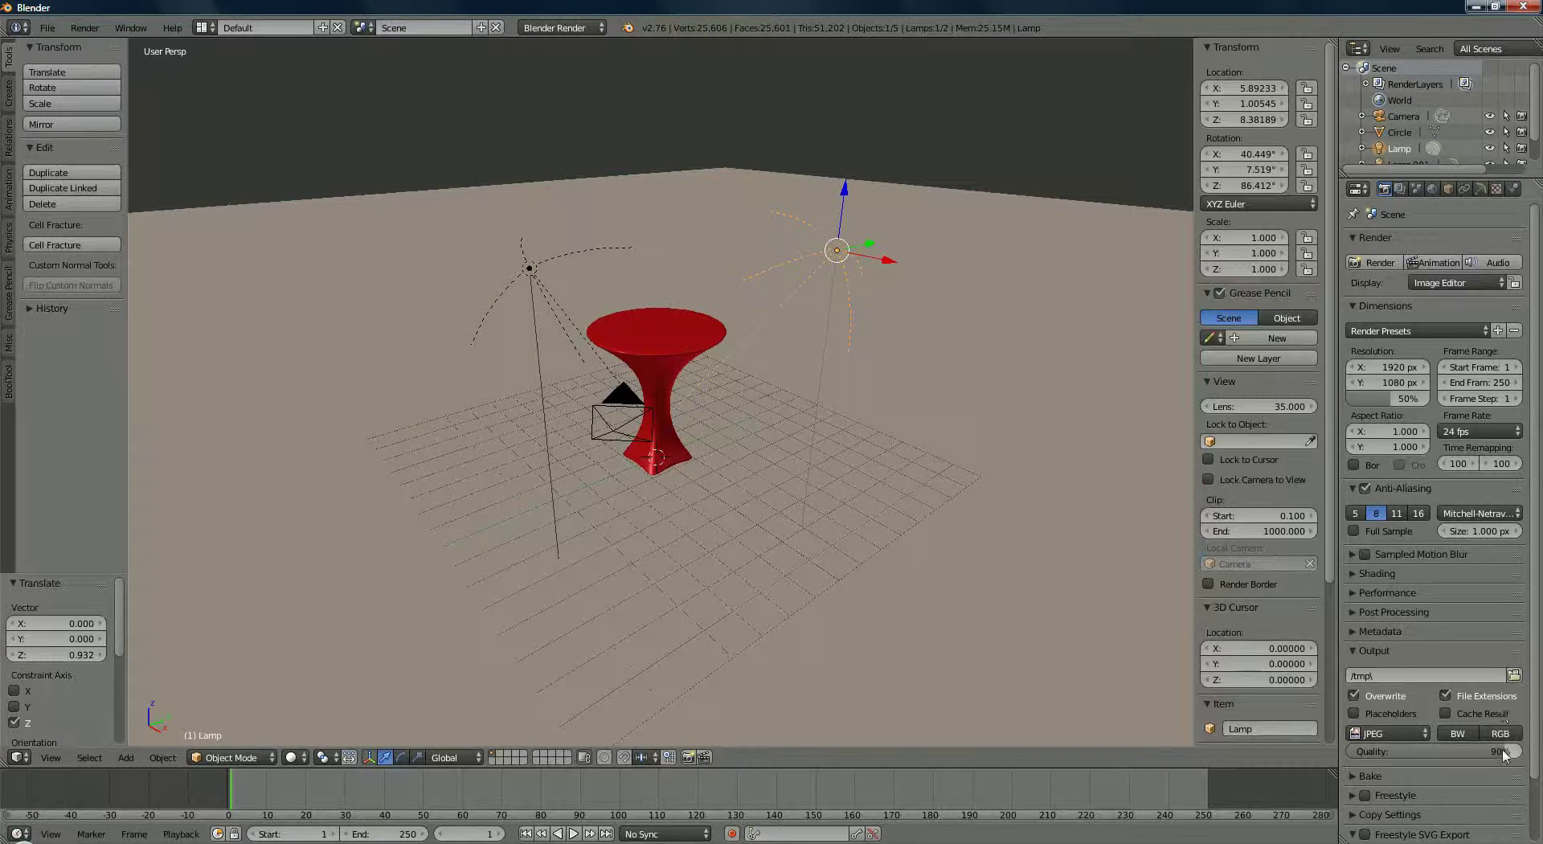
drag(1510, 751, 4, 756)
click(1390, 263)
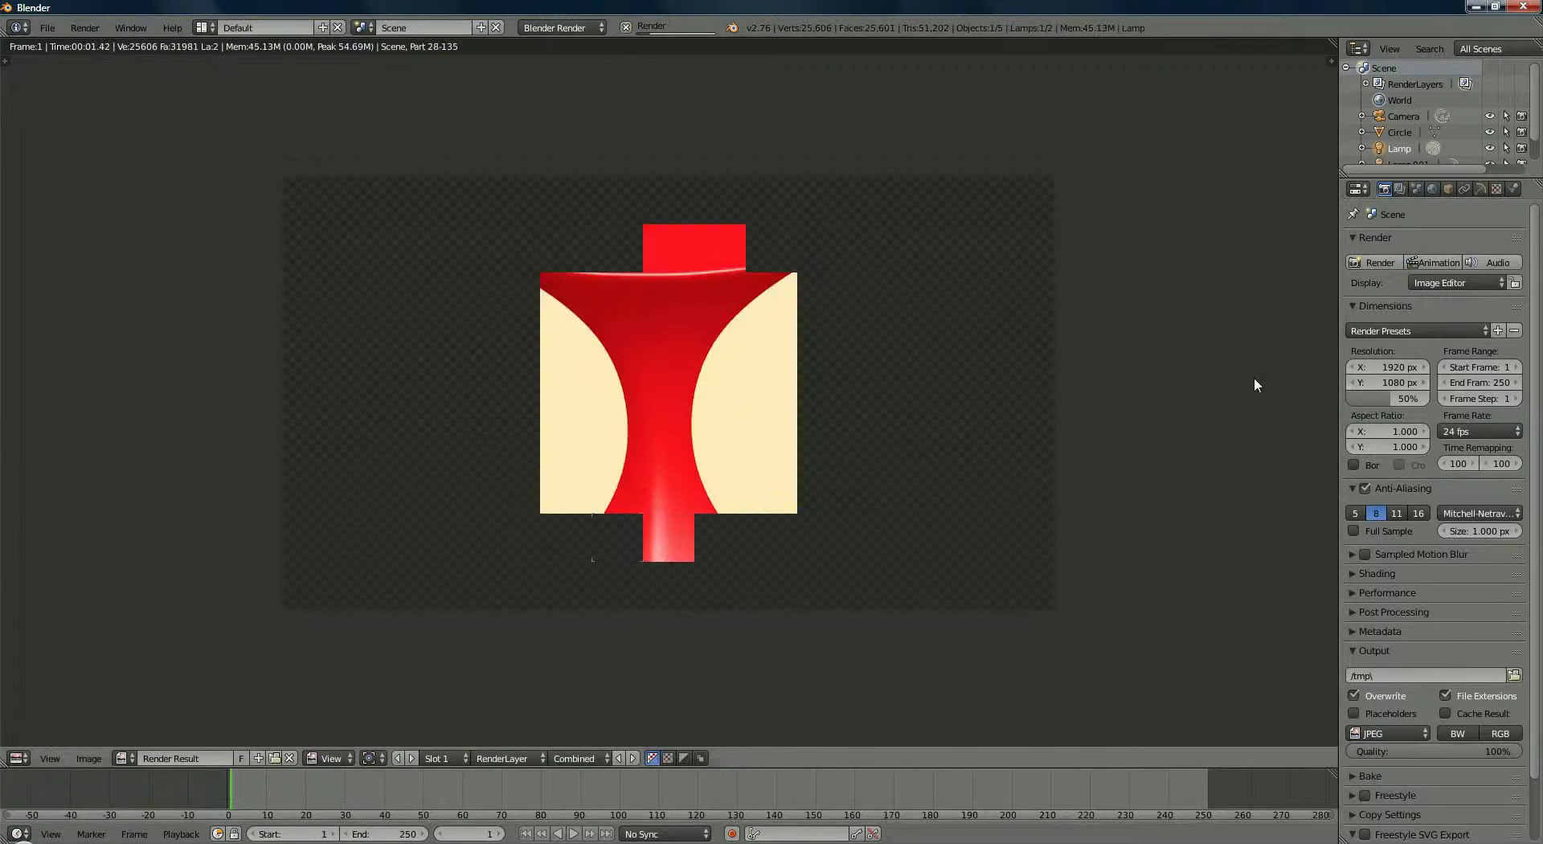